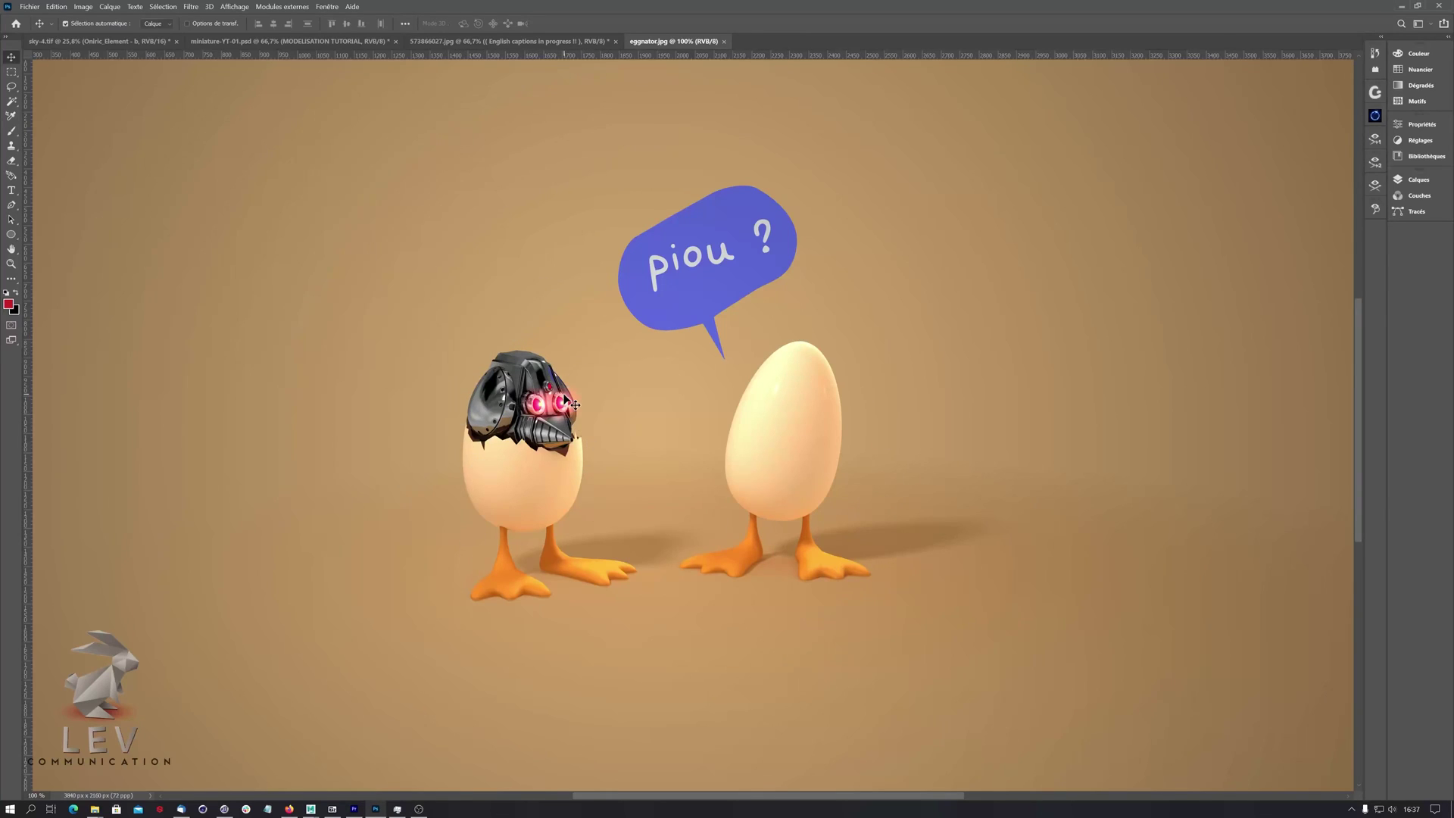
Switch to Cinema 4D and delete the compositing tag from the Bulle object.
{"action": "left_click", "coordinate": [225, 808]}
{"action": "middle_click_drag", "start_coordinate": [630, 383], "coordinate": [642, 410], "text": "alt"}
{"action": "mouse_move", "coordinate": [643, 410]}
{"action": "left_mouse_down", "text": "alt"}
{"action": "mouse_move", "coordinate": [672, 416]}
{"action": "mouse_move", "coordinate": [643, 405]}
{"action": "left_mouse_up", "text": "alt"}
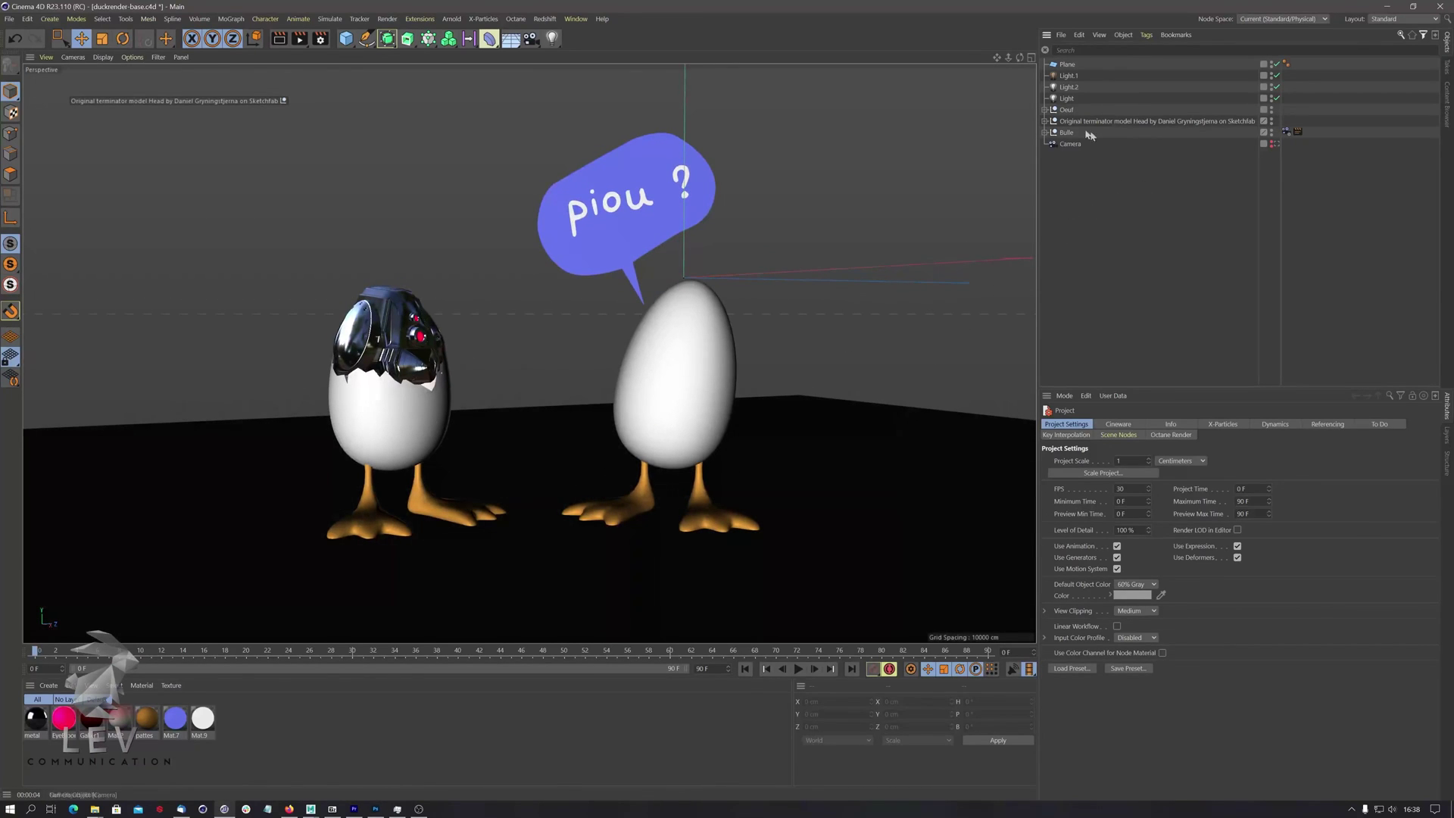
{"action": "left_click", "coordinate": [1068, 65]}
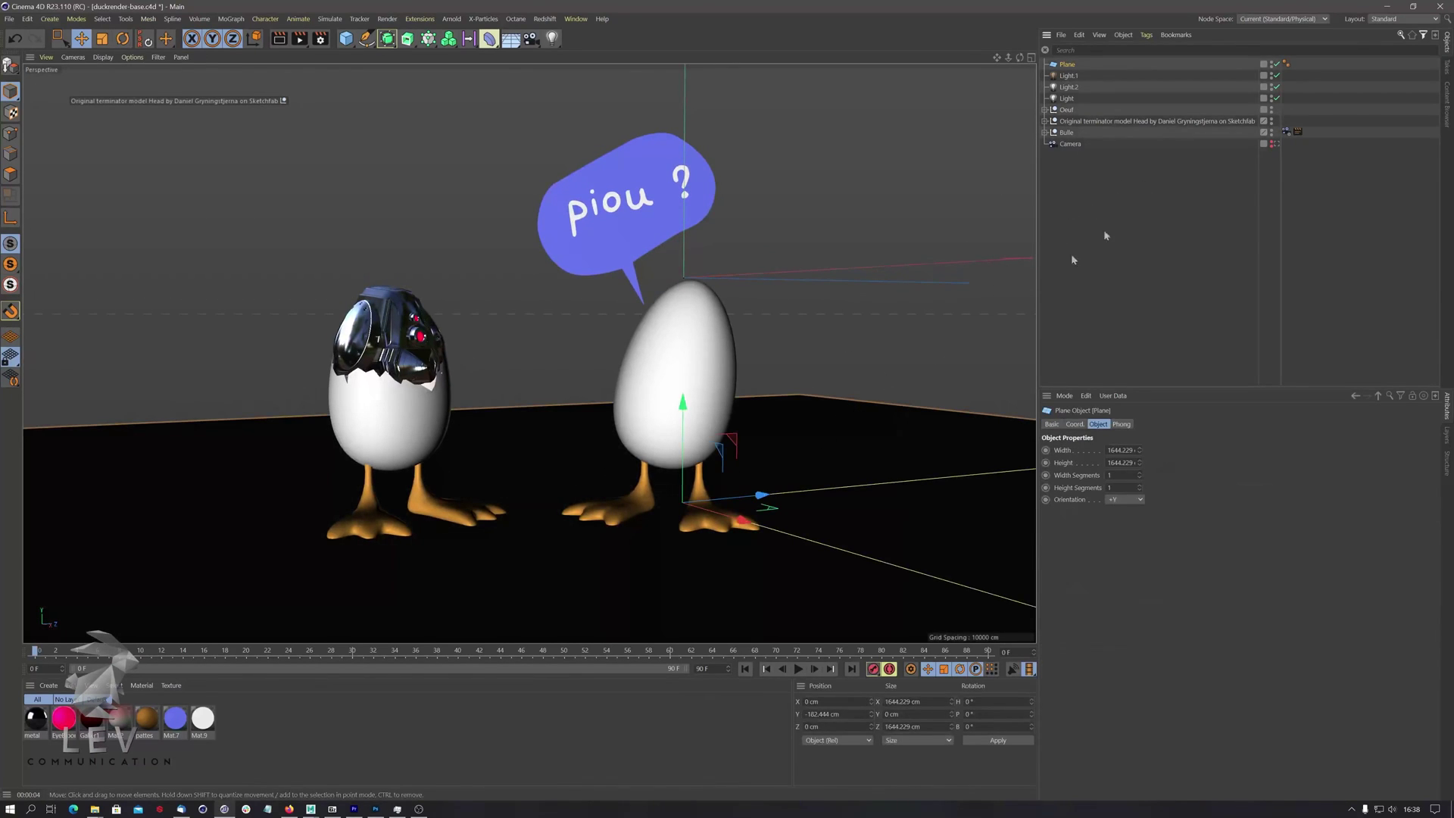
{"action": "left_click", "coordinate": [1067, 133]}
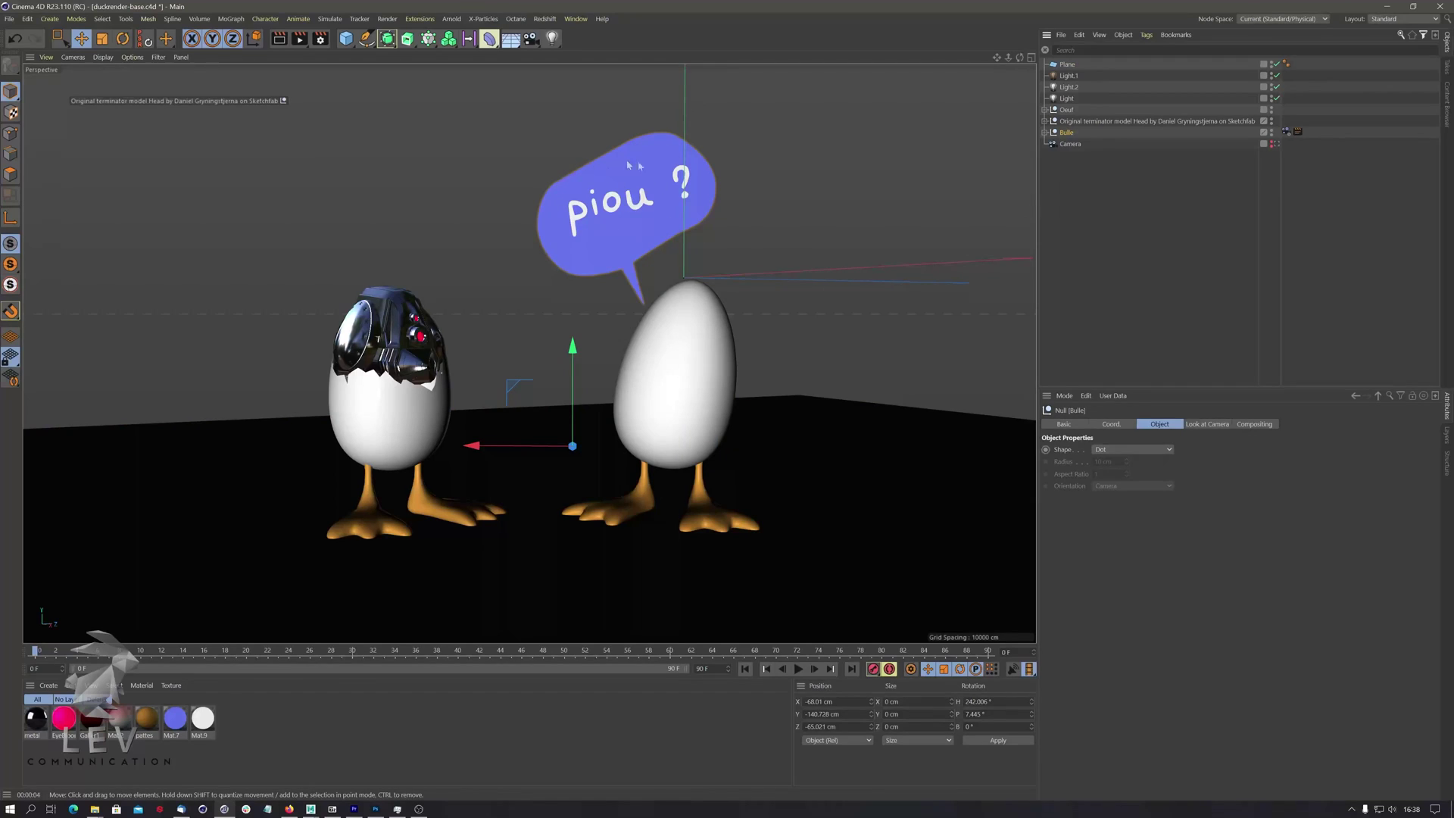
{"action": "left_click", "coordinate": [1298, 132]}
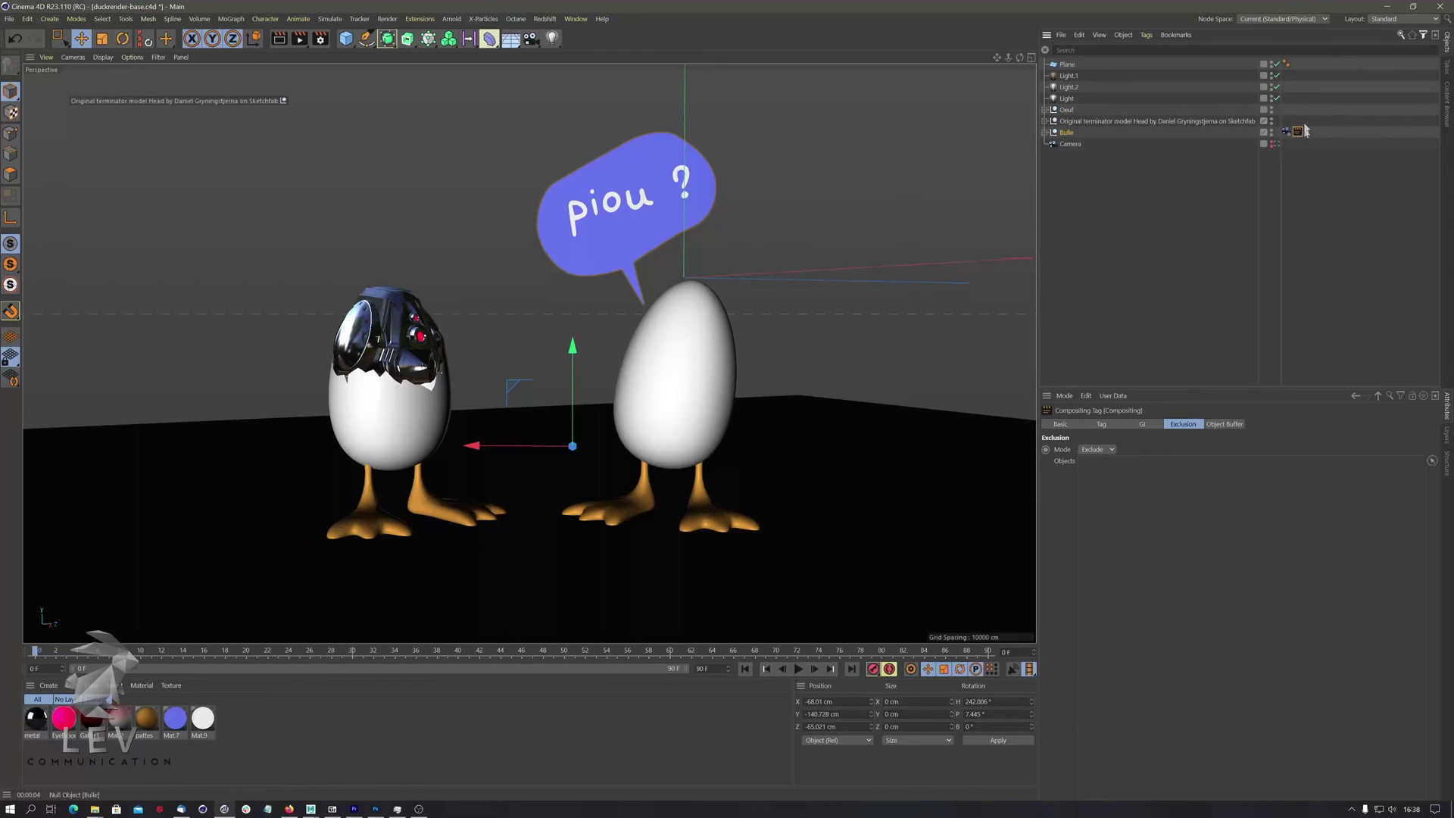
{"action": "key", "text": "Delete"}
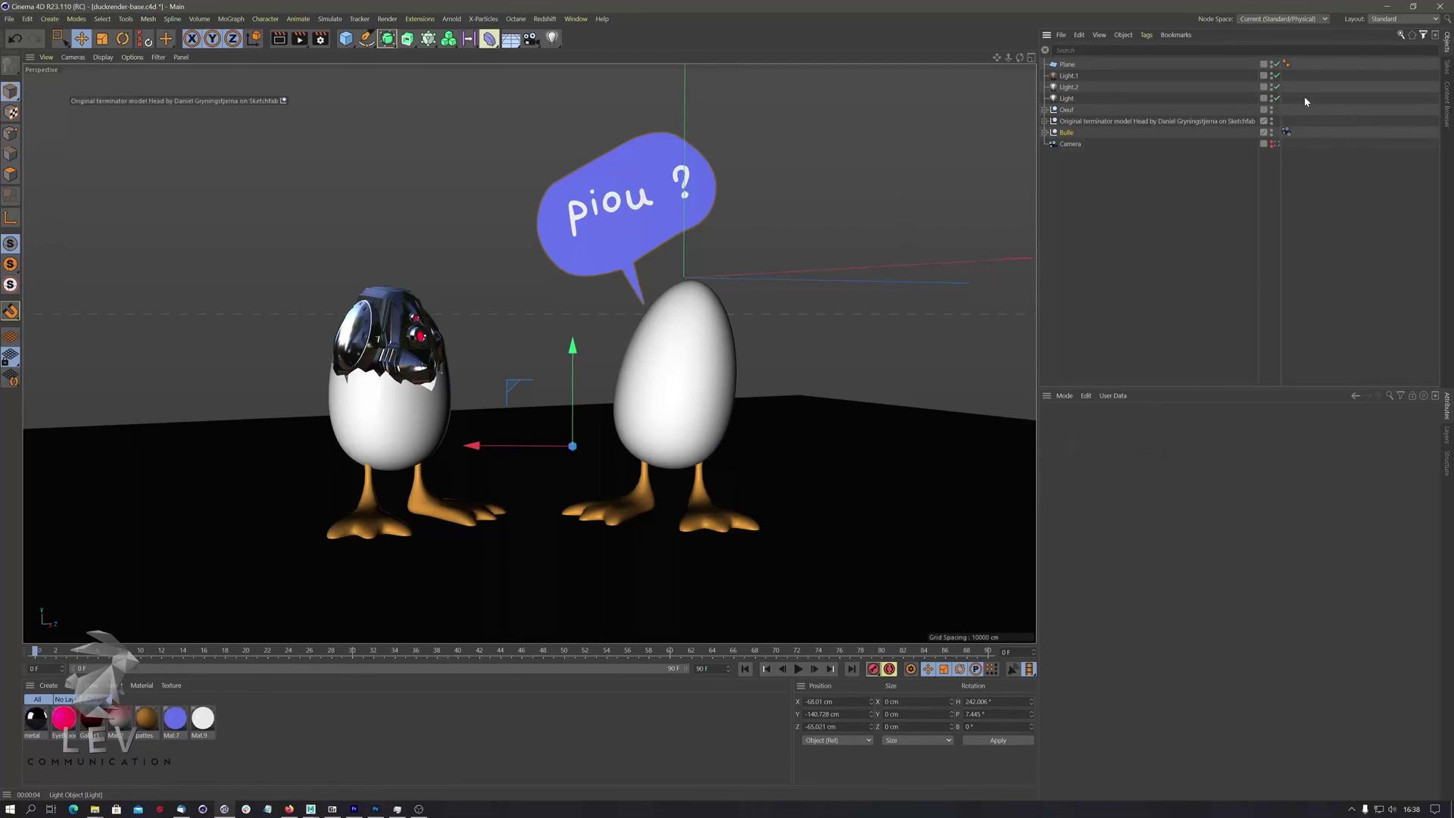
{"action": "left_click", "coordinate": [1107, 191]}
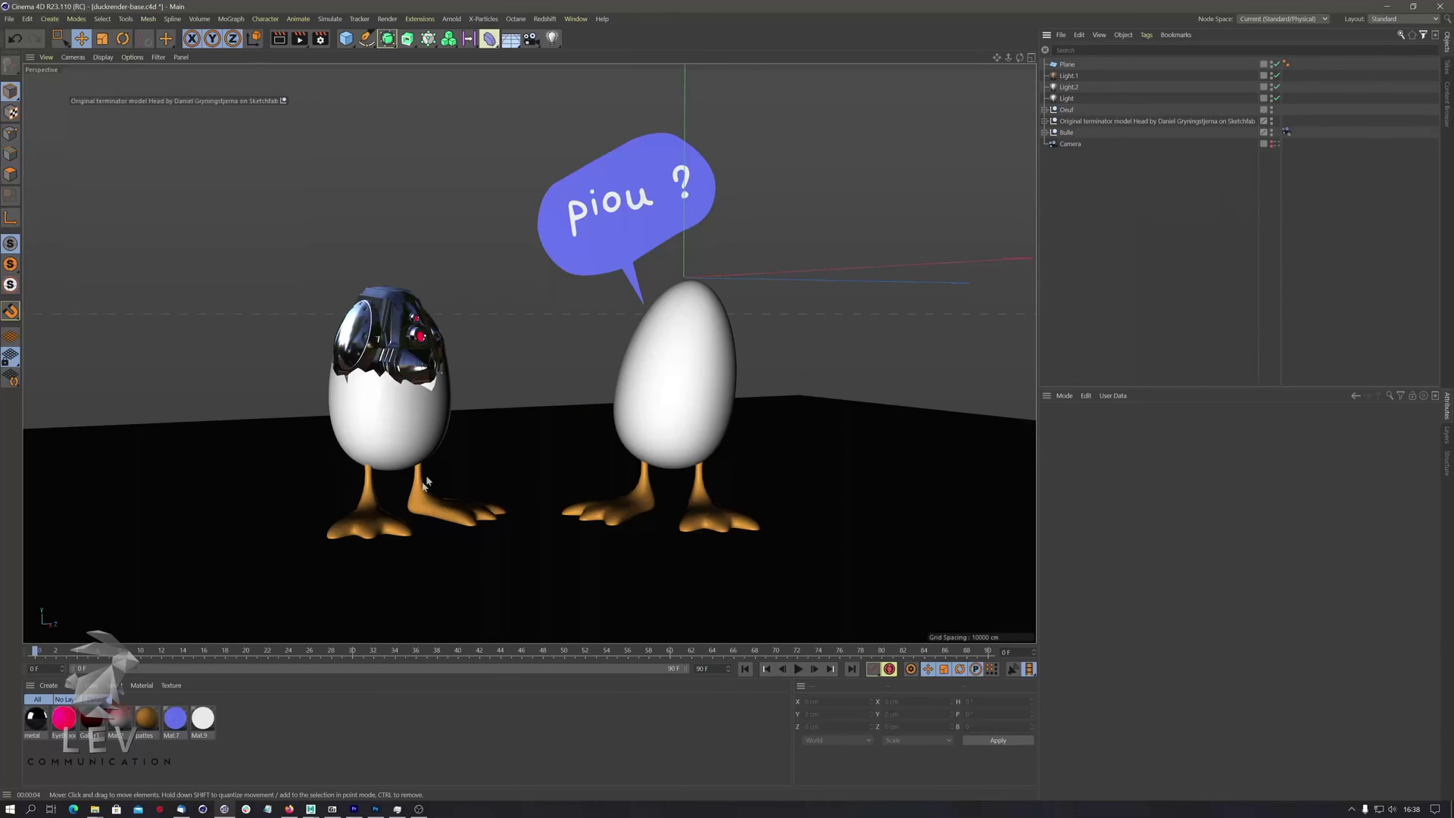
Render the viewport from a slightly higher angle to examine the eggs' lighting and shadows.
{"action": "left_click_drag", "start_coordinate": [699, 398], "coordinate": [691, 470], "text": "alt"}
{"action": "middle_click_drag", "start_coordinate": [691, 470], "coordinate": [670, 476], "text": "alt"}
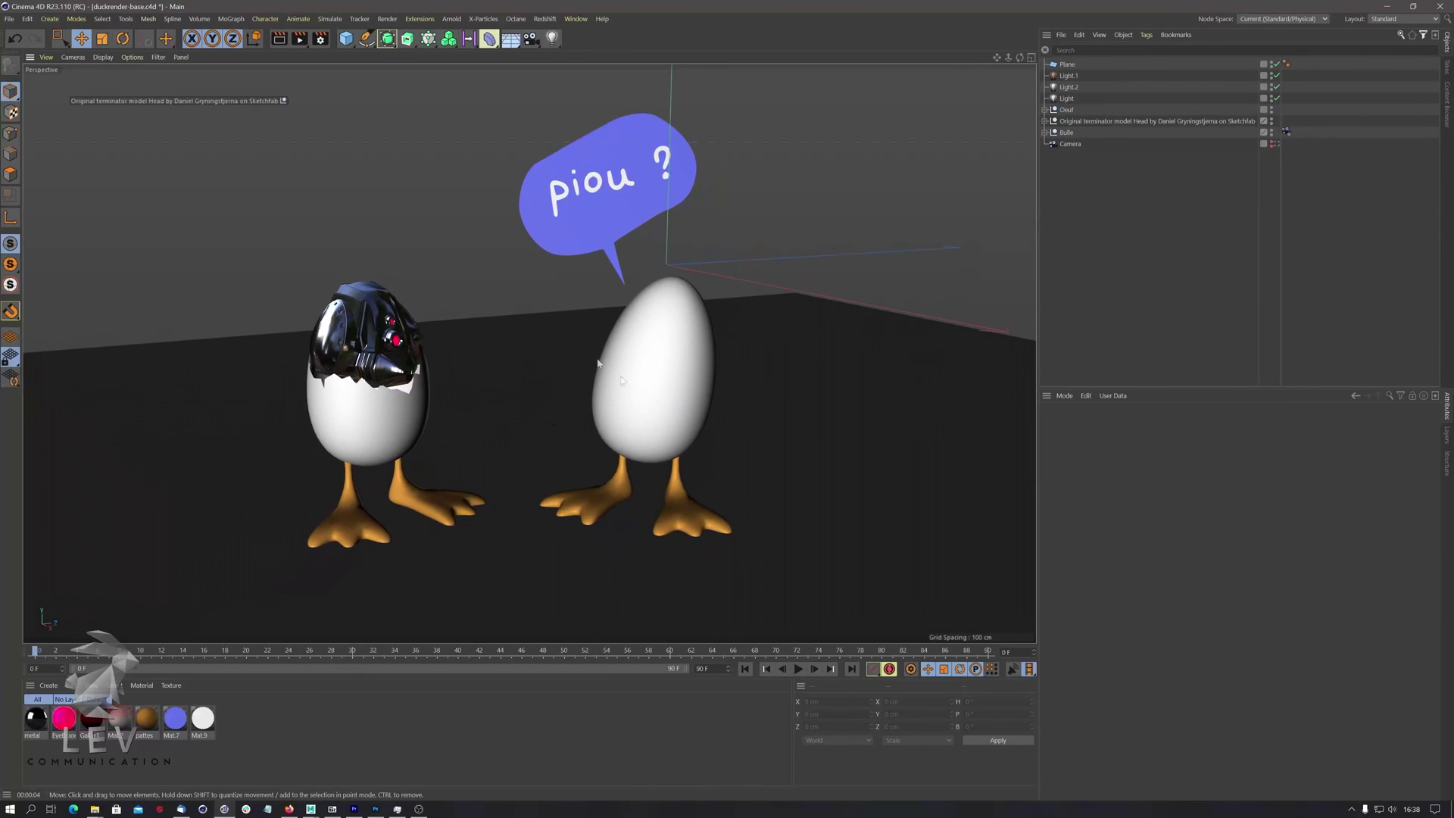
{"action": "left_click", "coordinate": [278, 38]}
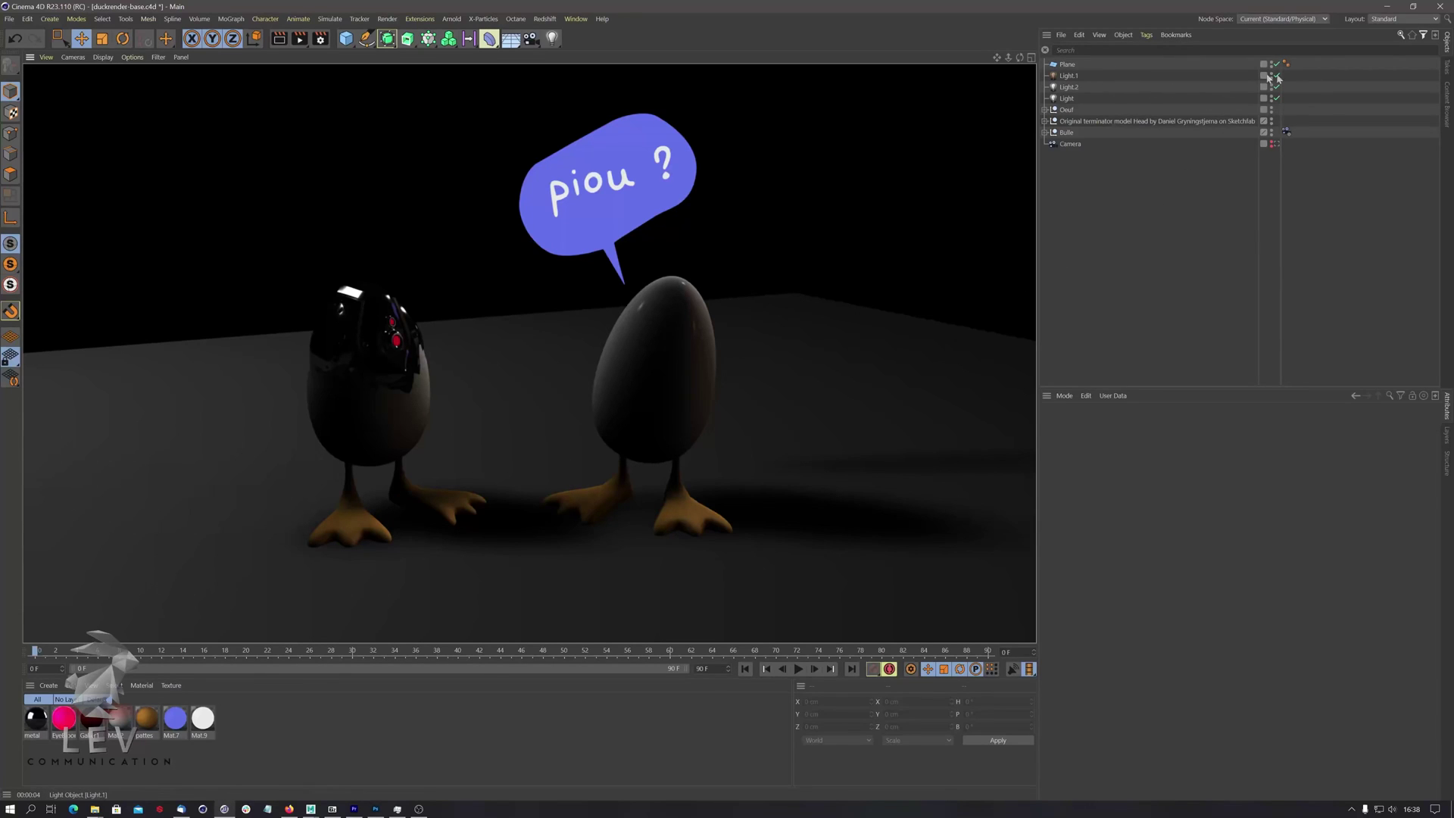
Set the shadow type of Light.1, Light.2 and Light to Area and render the view.
{"action": "left_click", "coordinate": [1069, 78]}
{"action": "left_click", "coordinate": [1067, 89], "text": "ctrl"}
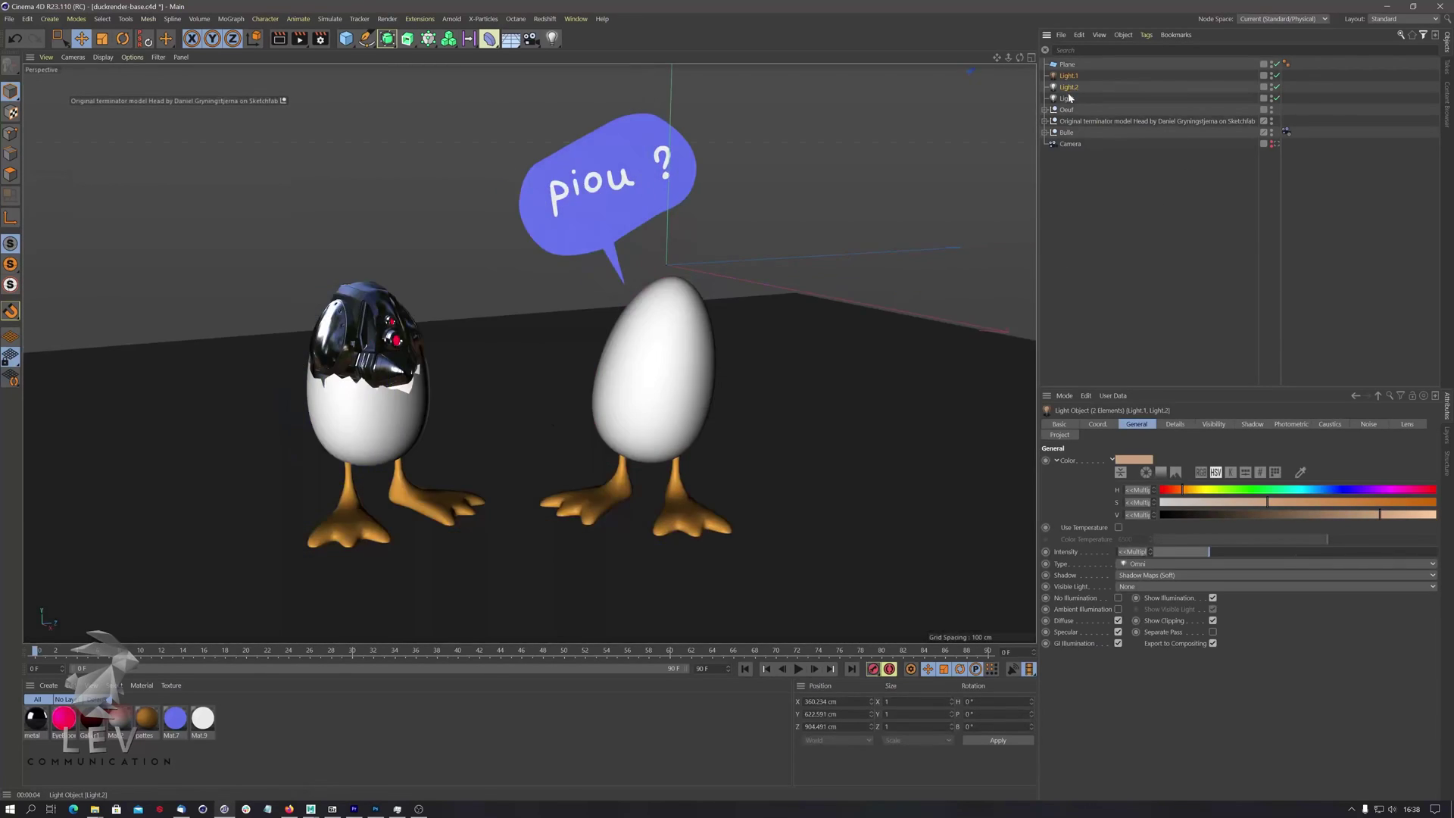
{"action": "left_click", "coordinate": [1067, 99], "text": "ctrl"}
{"action": "left_click", "coordinate": [1127, 575]}
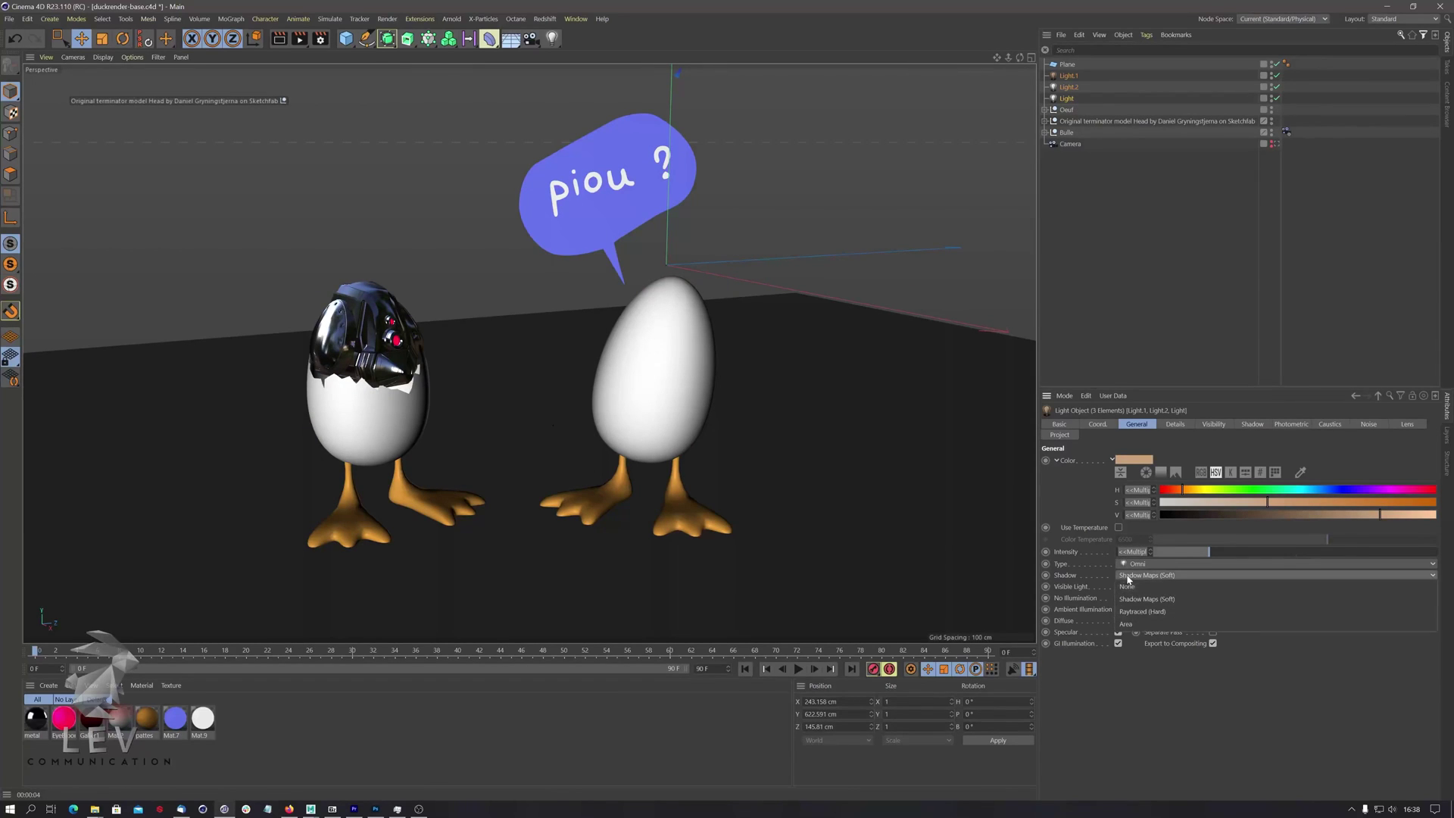
{"action": "left_click", "coordinate": [1134, 625]}
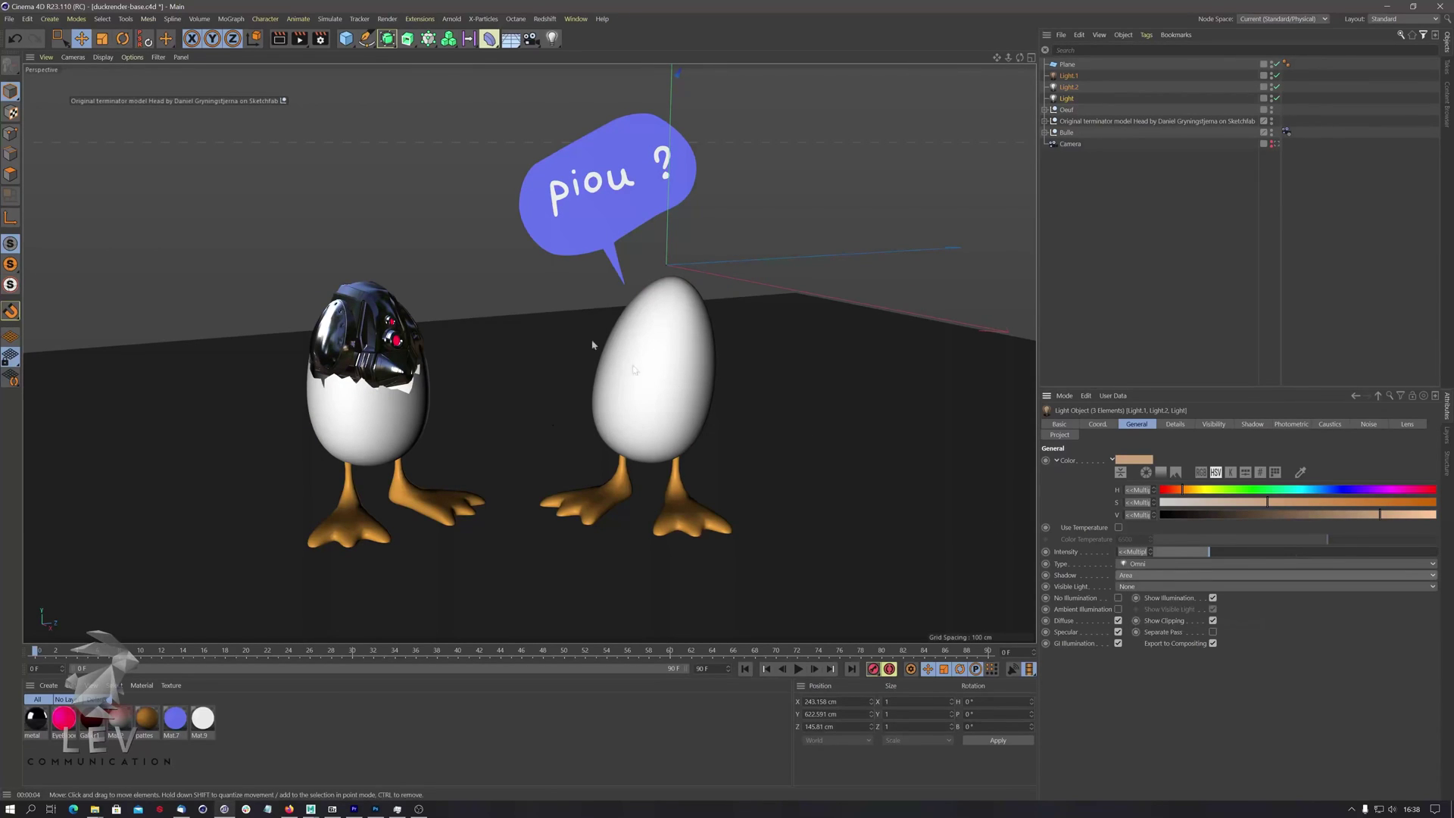
{"action": "left_click", "coordinate": [278, 39]}
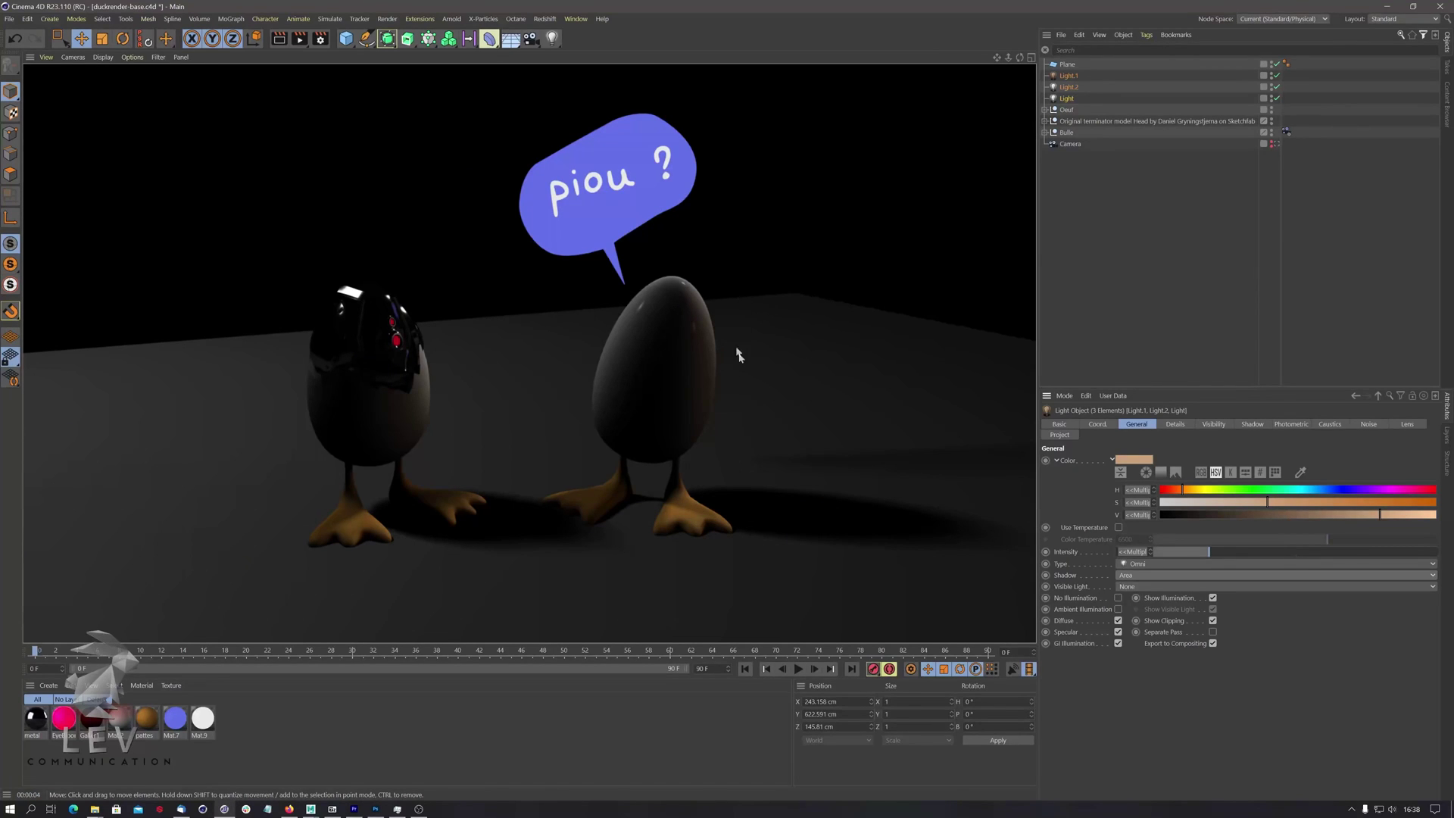
Create a new material named SOL and apply it to the Plane.
{"action": "left_click_drag", "start_coordinate": [664, 382], "coordinate": [683, 389], "text": "alt"}
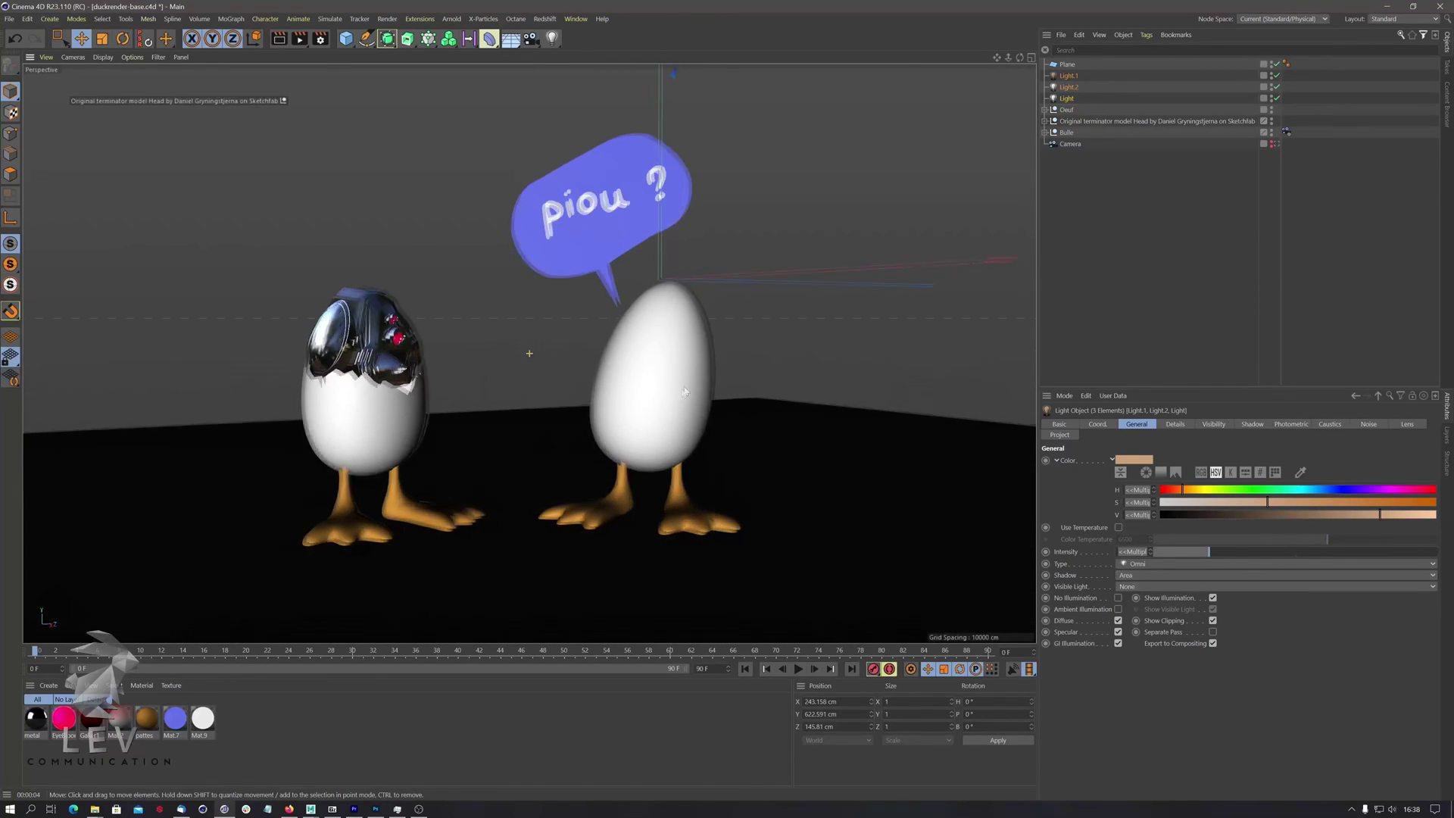
{"action": "double_click", "coordinate": [302, 730]}
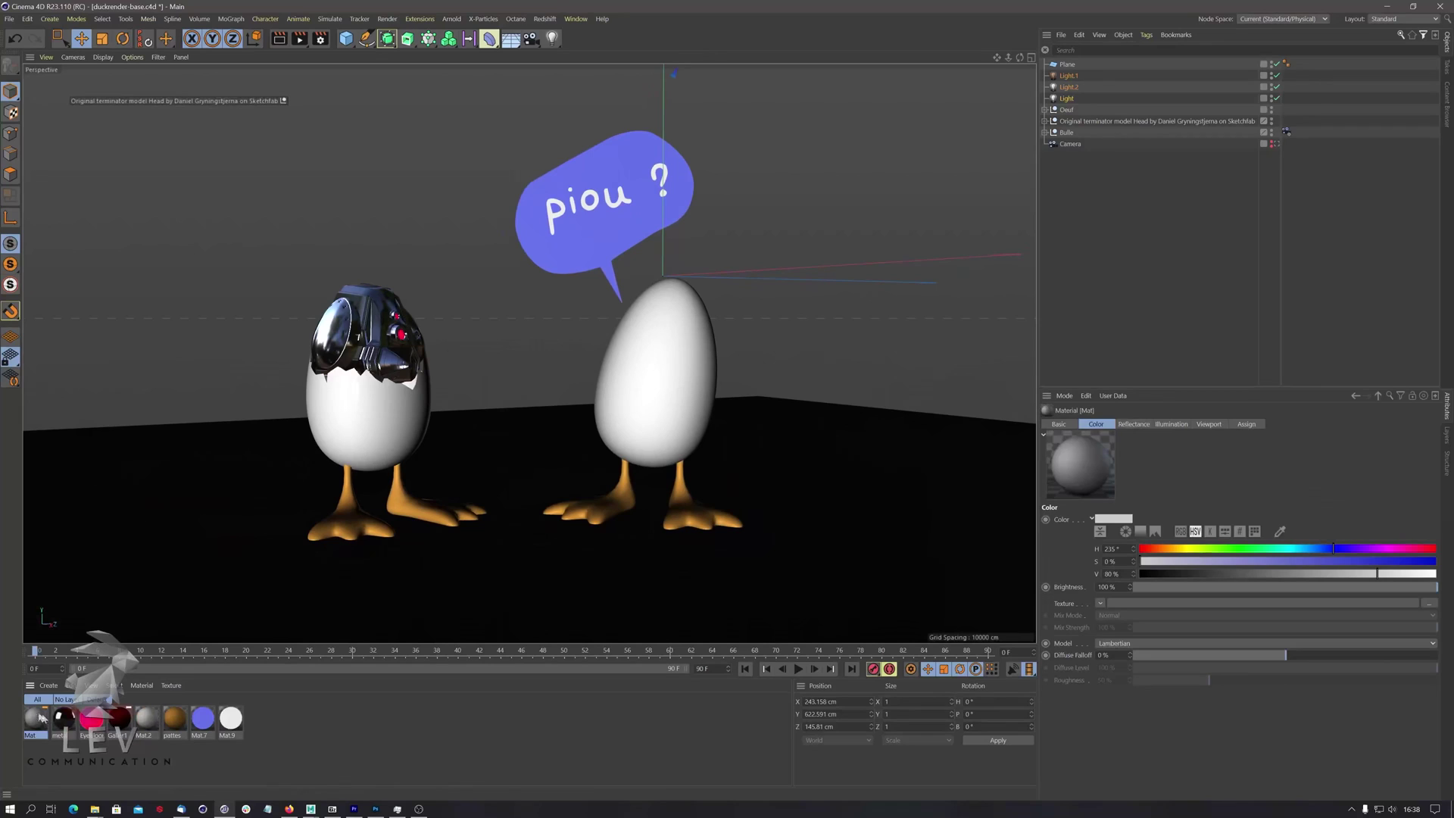
{"action": "double_click", "coordinate": [37, 736]}
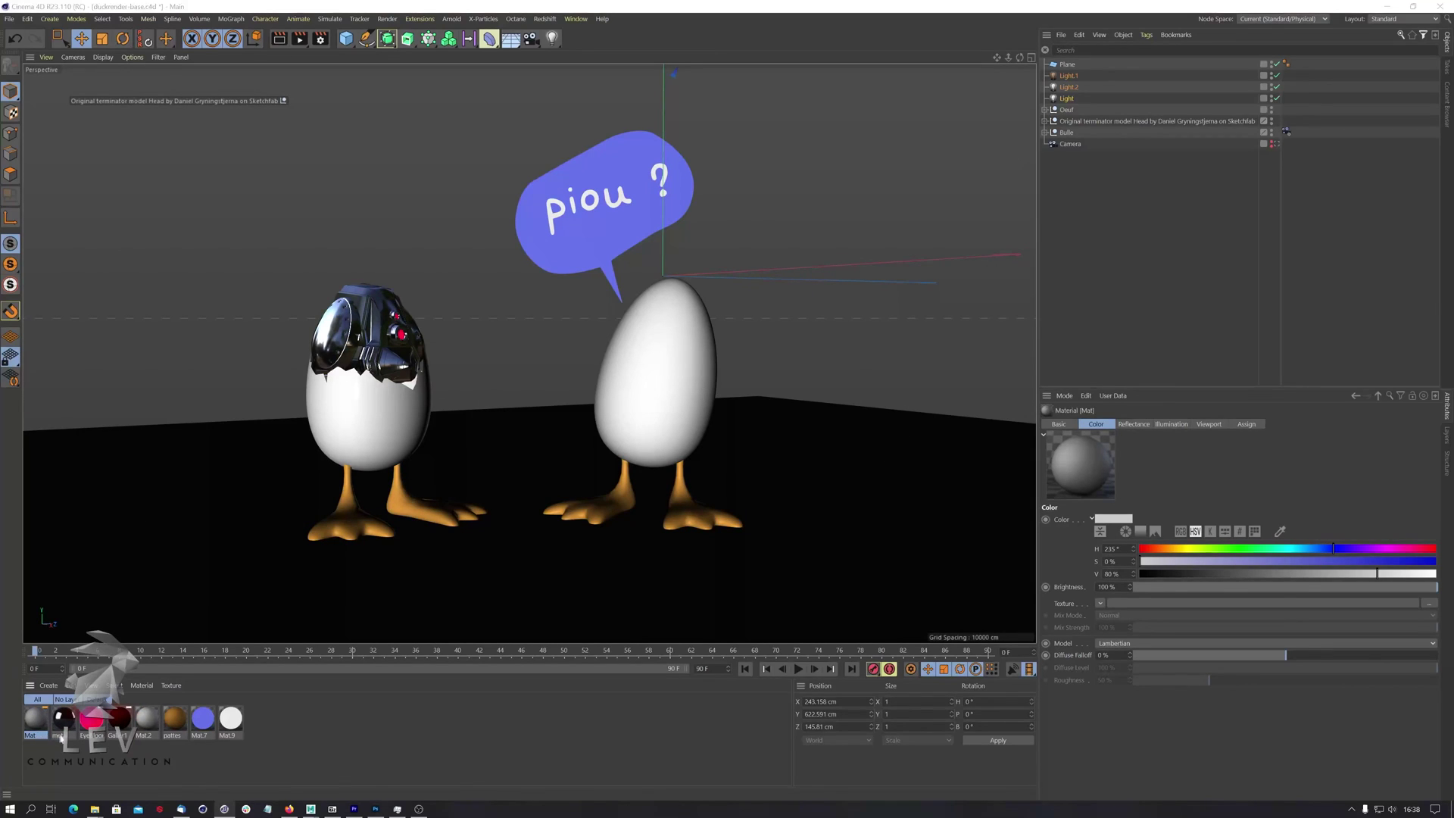
{"action": "type", "text": "SC"}
{"action": "type", "text": "L"}
{"action": "key", "text": "Return"}
{"action": "left_click_drag", "start_coordinate": [38, 726], "coordinate": [1074, 68]}
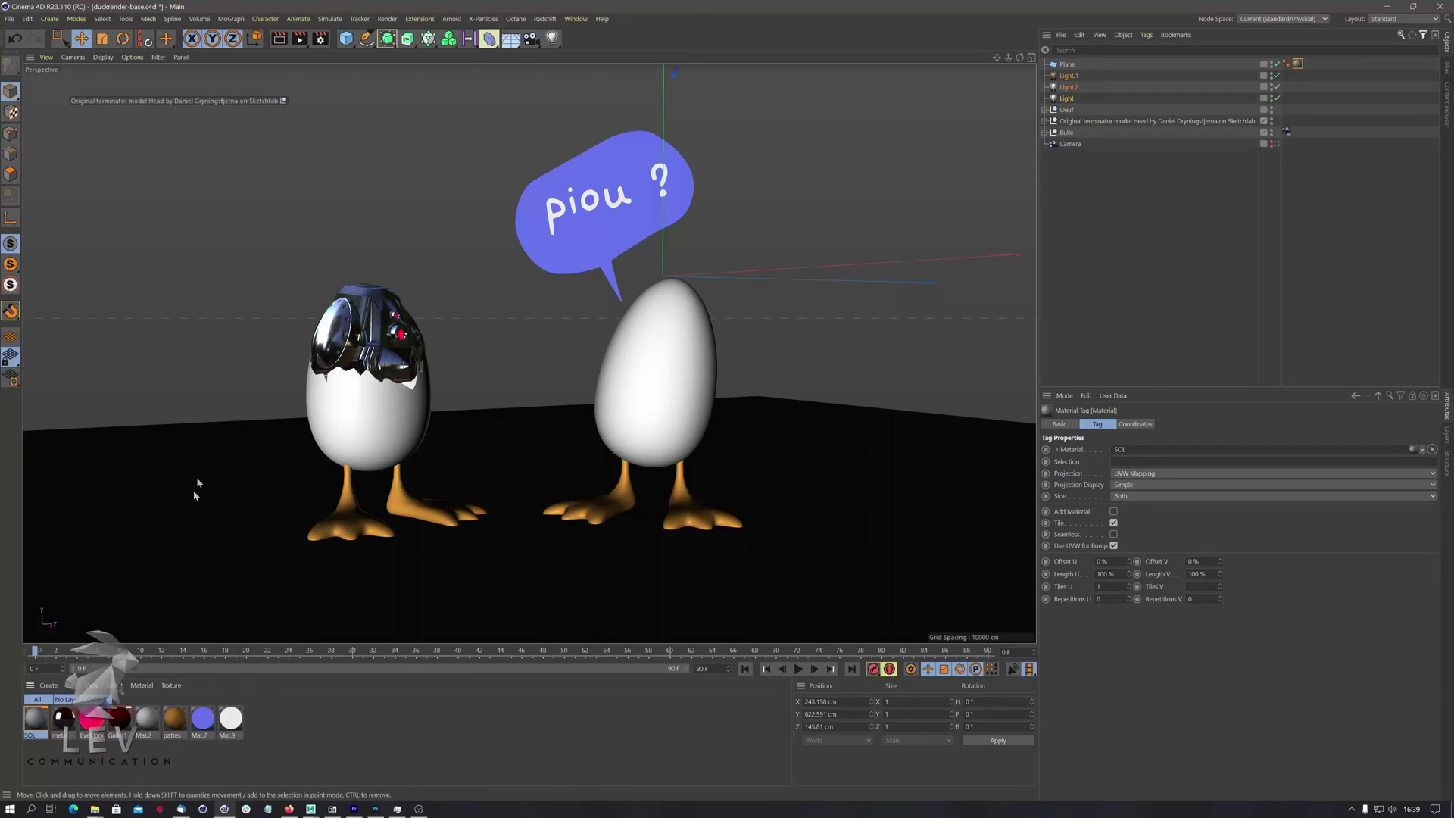
Open the SOL material for editing and disable its reflectance channel.
{"action": "double_click", "coordinate": [36, 718]}
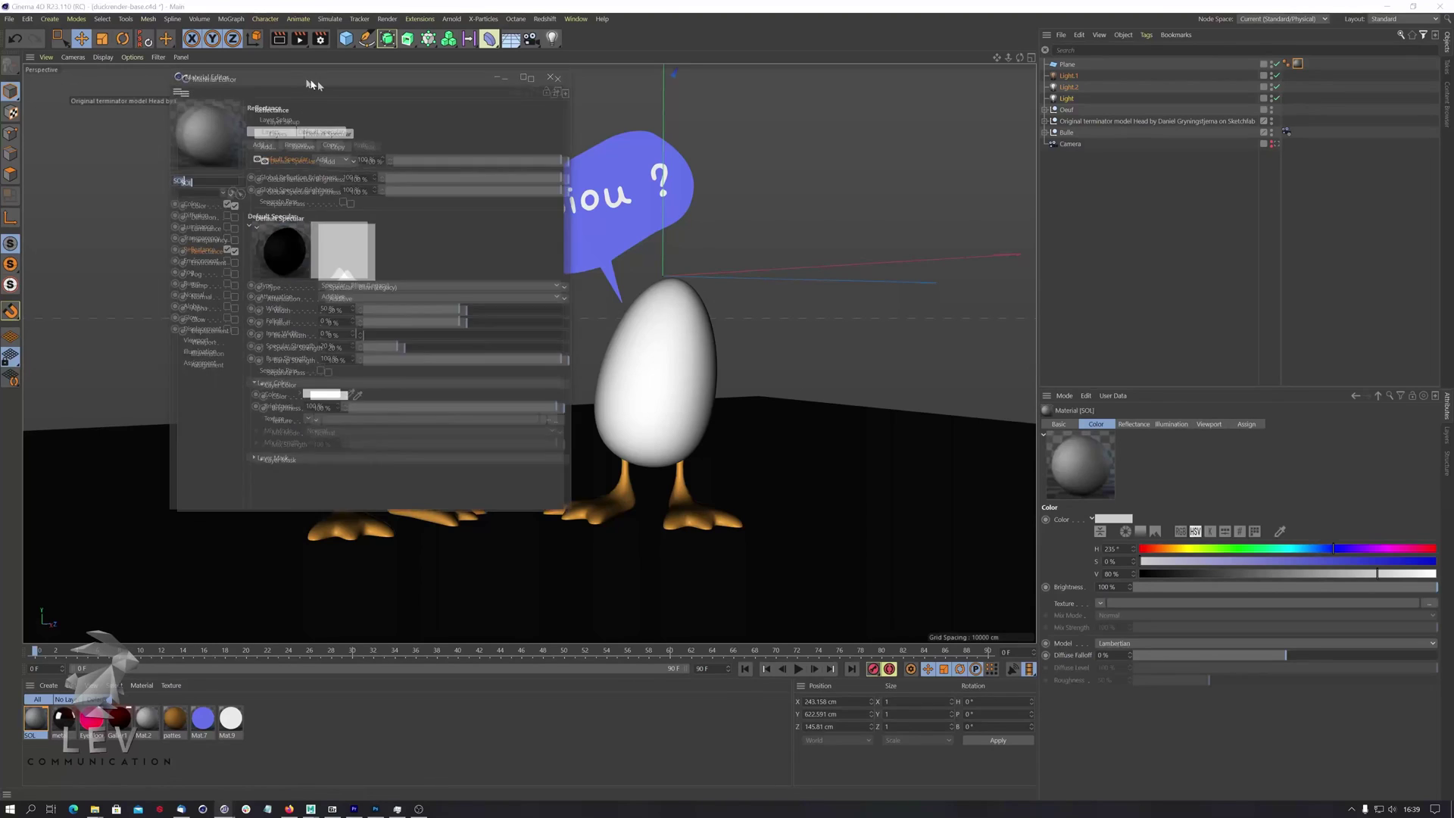
{"action": "left_click_drag", "start_coordinate": [304, 79], "coordinate": [937, 99]}
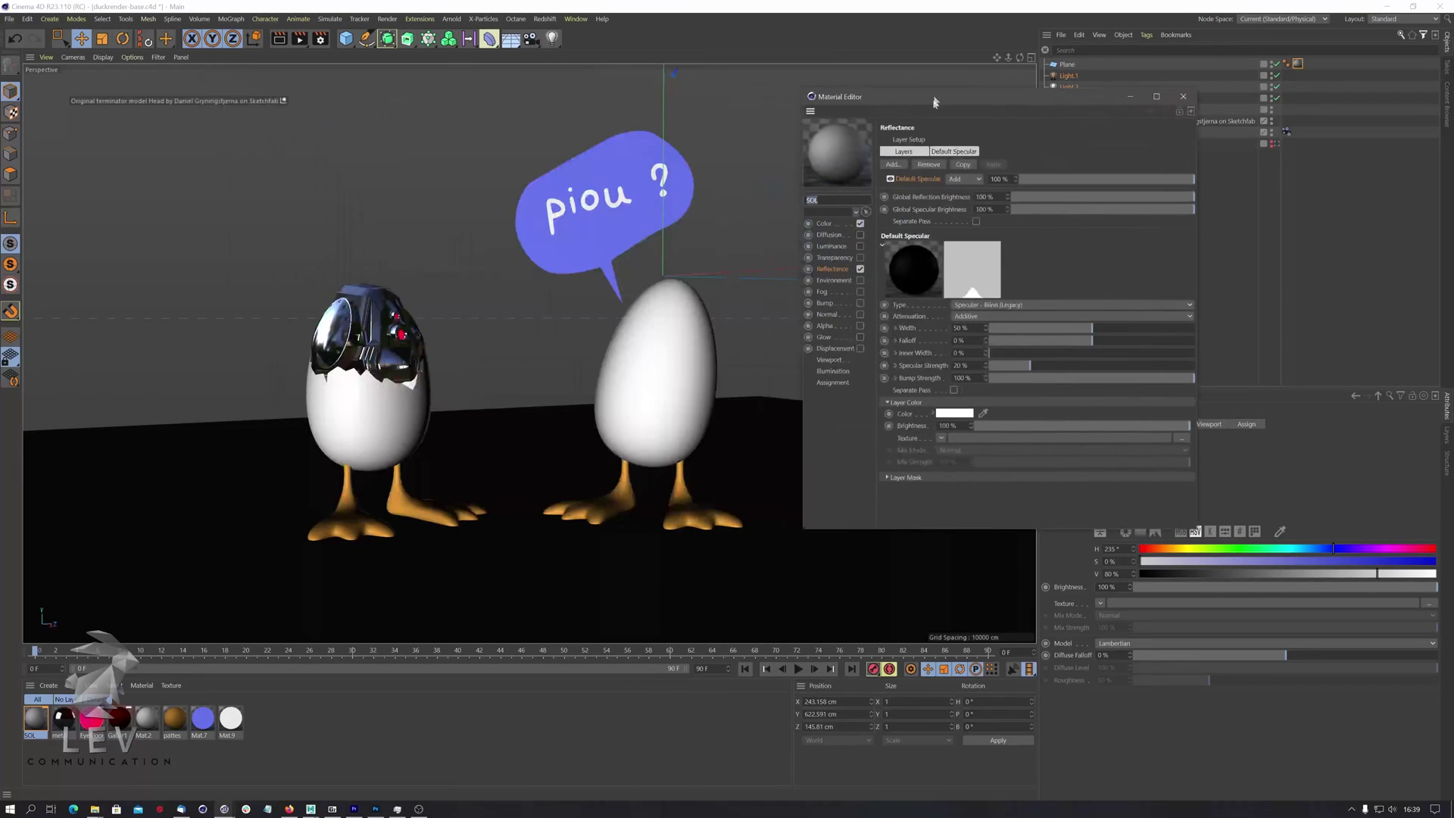
{"action": "left_click", "coordinate": [861, 269]}
Set the SOL material's color to H 41°, S 21%, V 78% and render the view.
{"action": "left_click", "coordinate": [828, 221]}
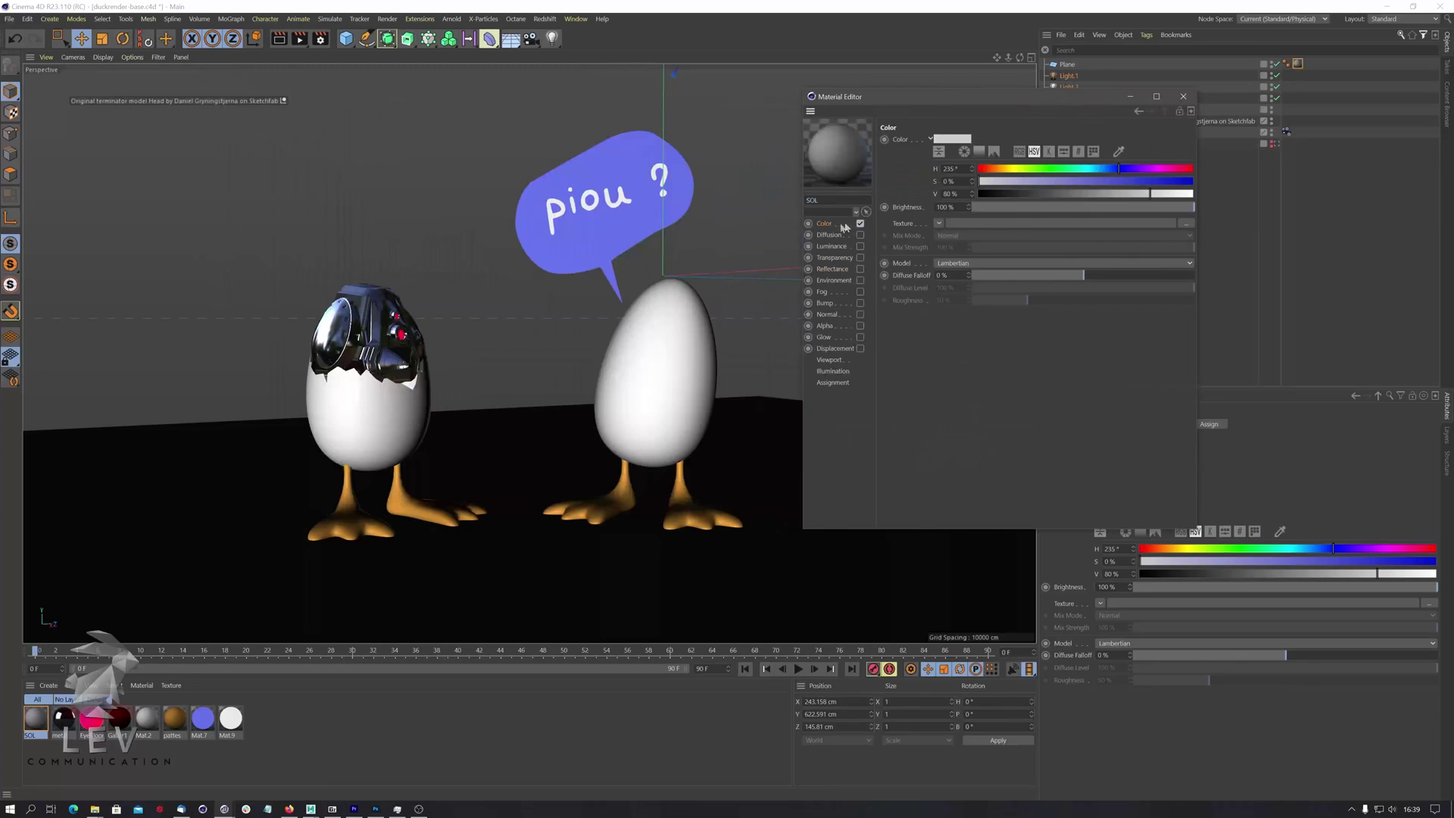
{"action": "left_click", "coordinate": [1000, 169]}
{"action": "left_click", "coordinate": [1022, 181]}
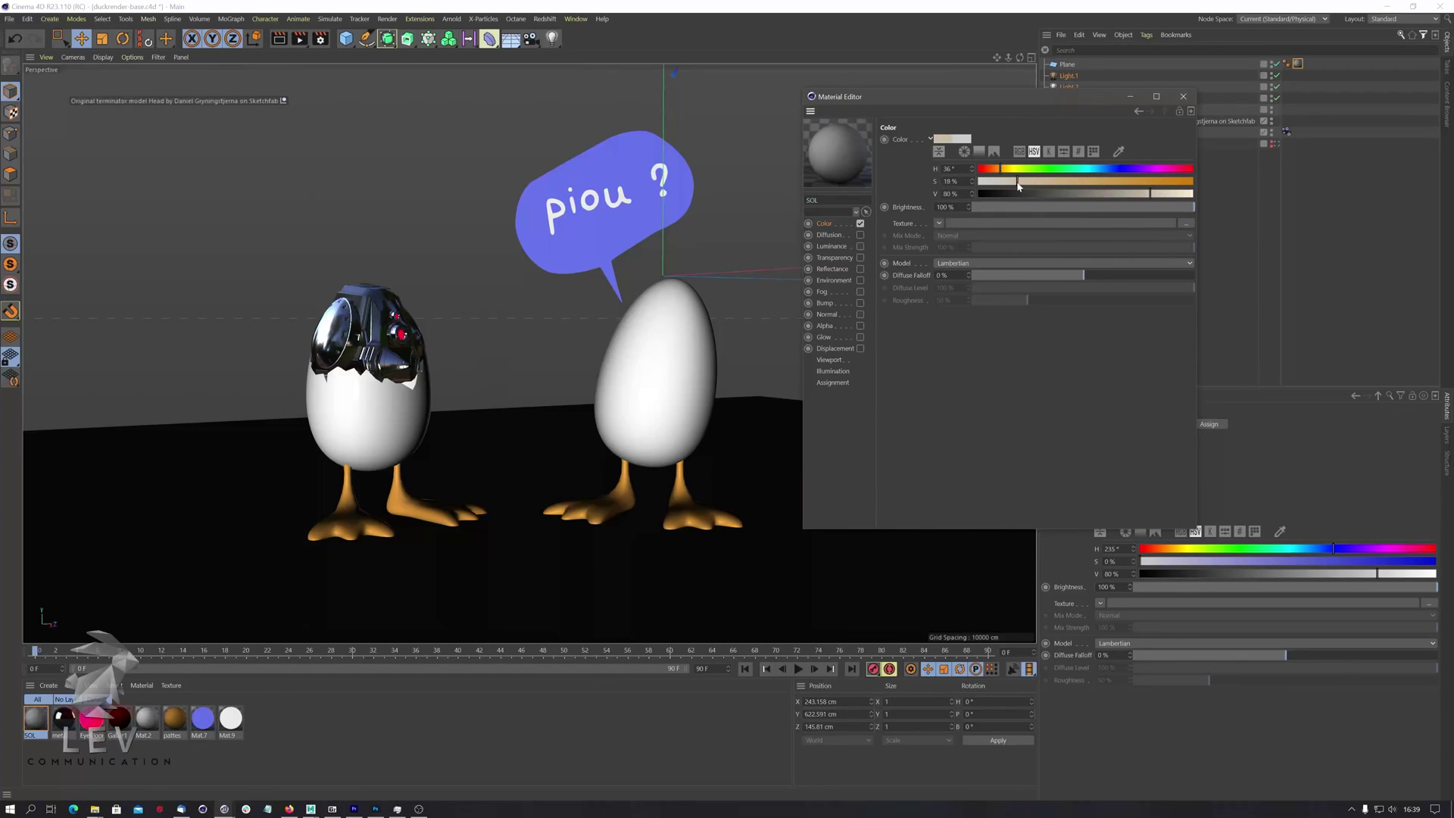
{"action": "left_click", "coordinate": [1146, 195]}
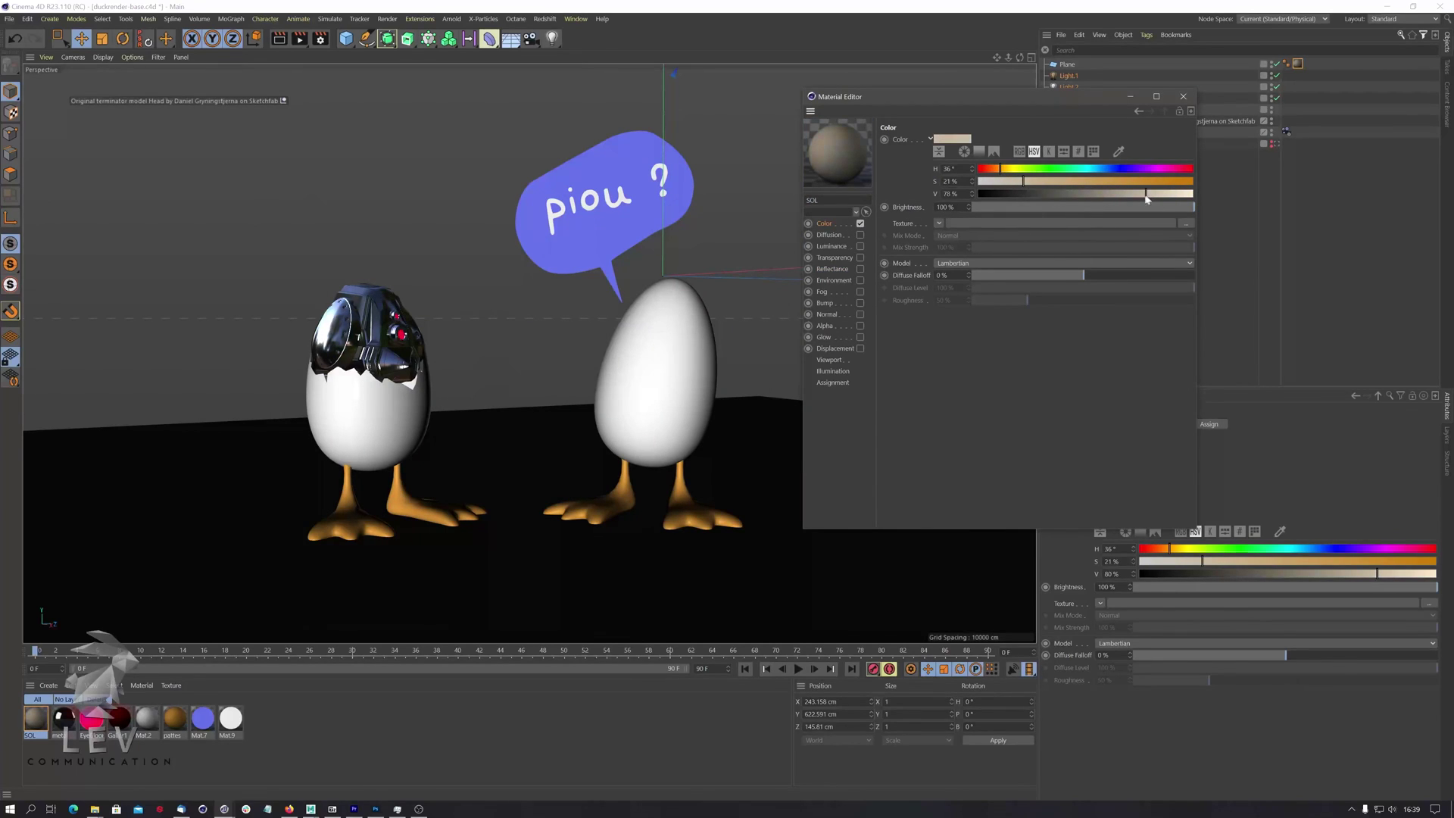
{"action": "left_click", "coordinate": [1003, 168]}
{"action": "left_click", "coordinate": [1183, 96]}
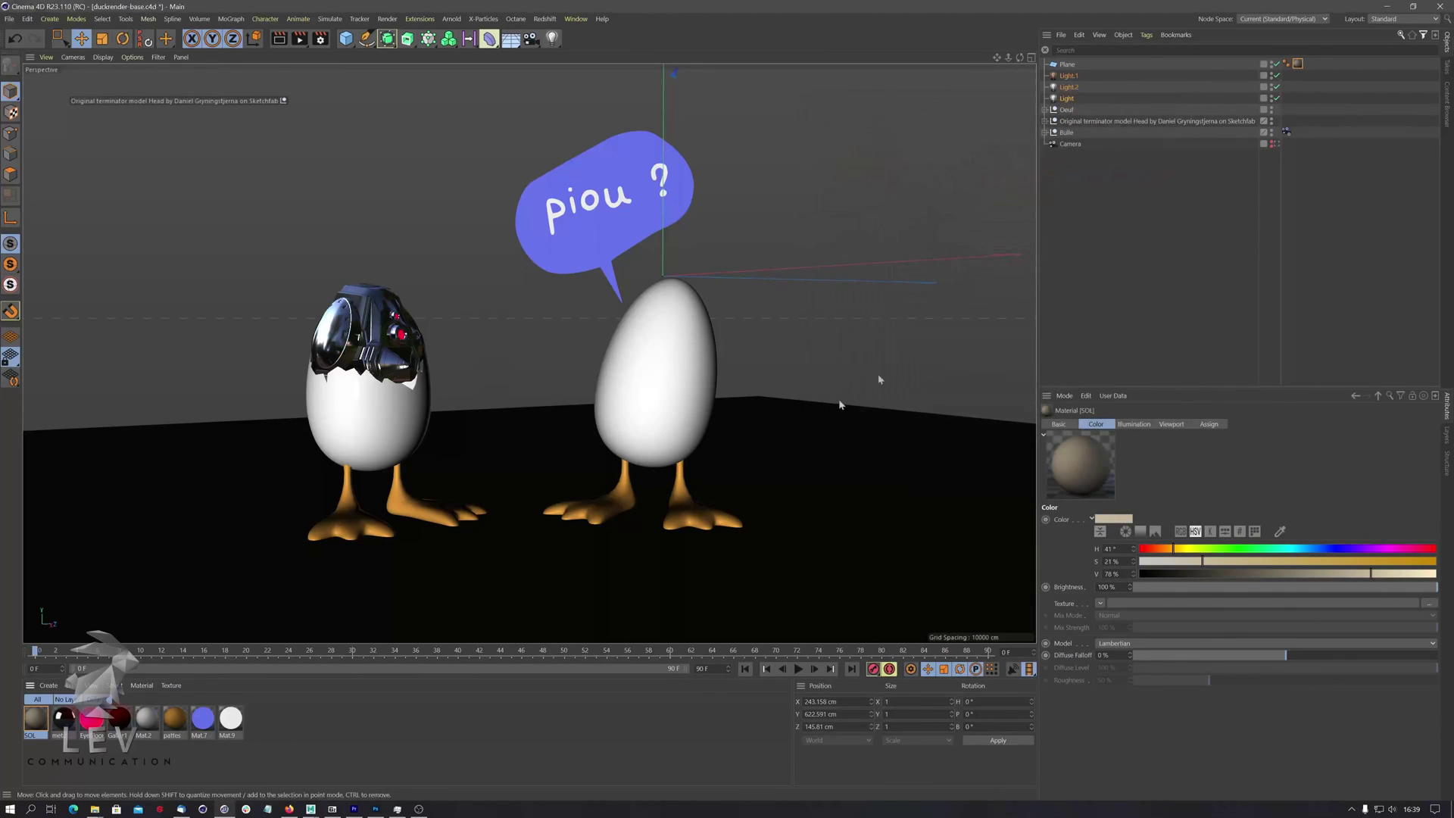
{"action": "key", "text": "ctrl+r"}
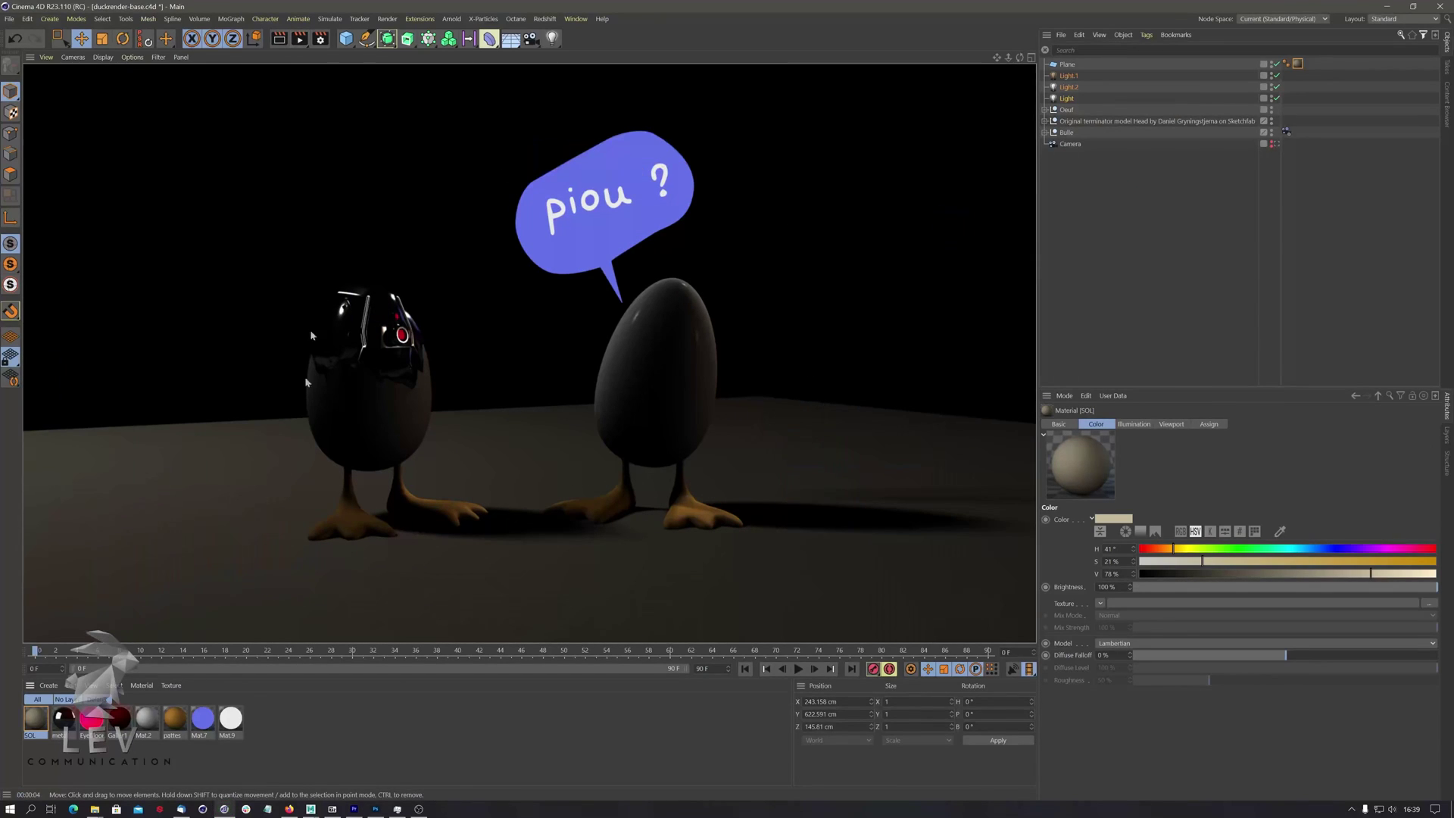
Add a Sky object, apply the SOL material to it and render the view.
{"action": "left_click", "coordinate": [510, 38]}
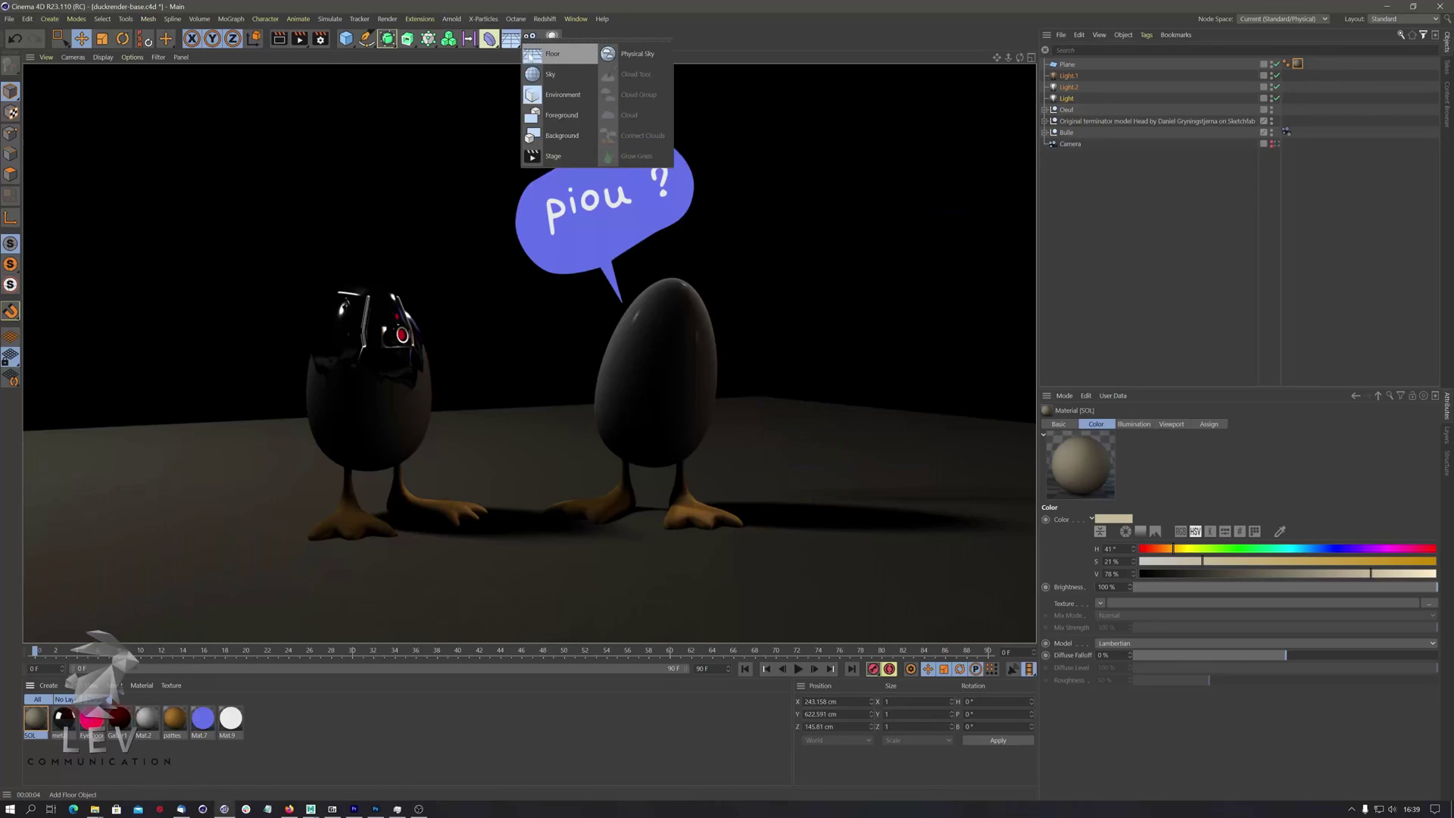
{"action": "left_click", "coordinate": [543, 92]}
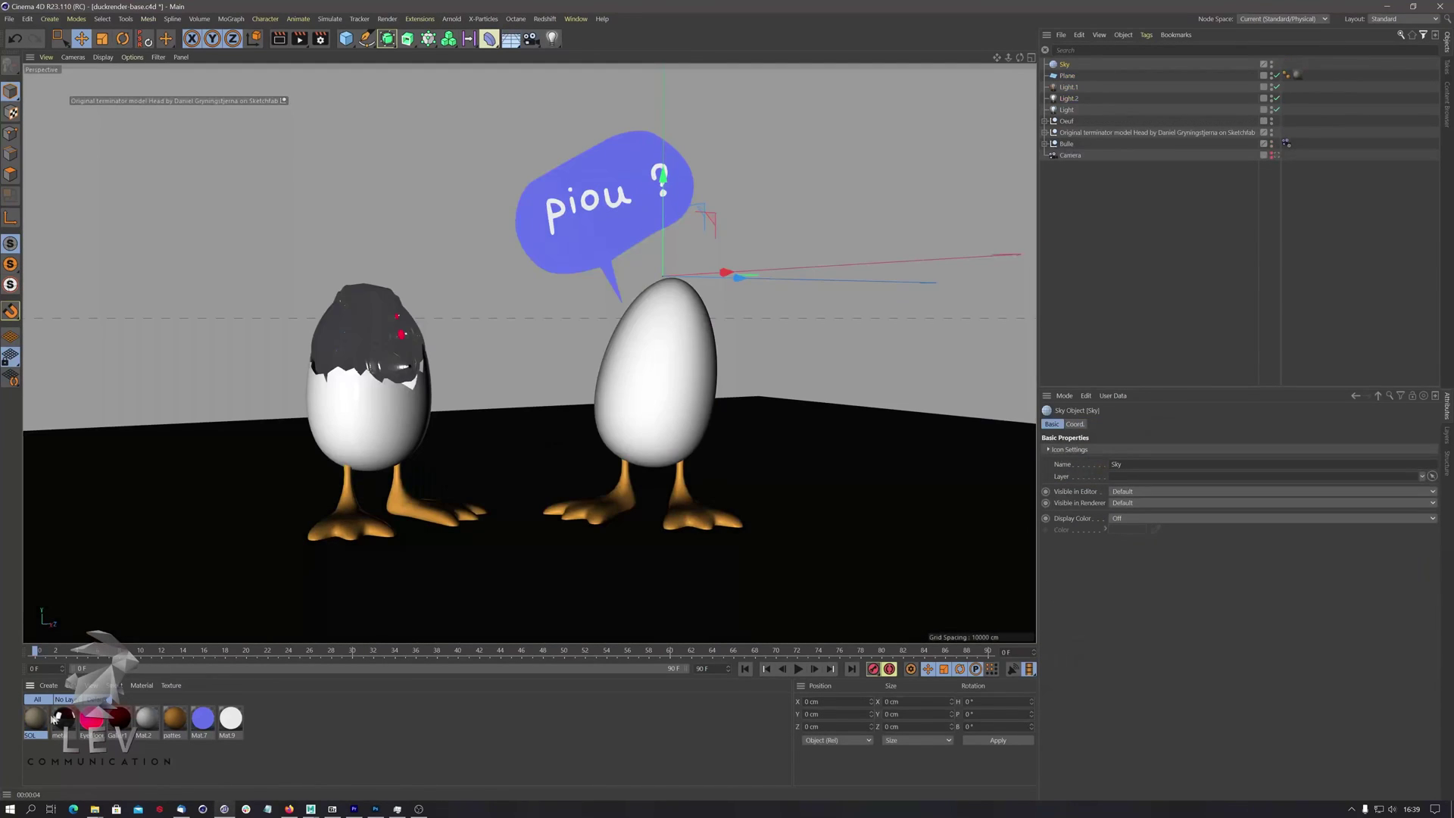
{"action": "left_click_drag", "start_coordinate": [1057, 88], "coordinate": [1065, 65]}
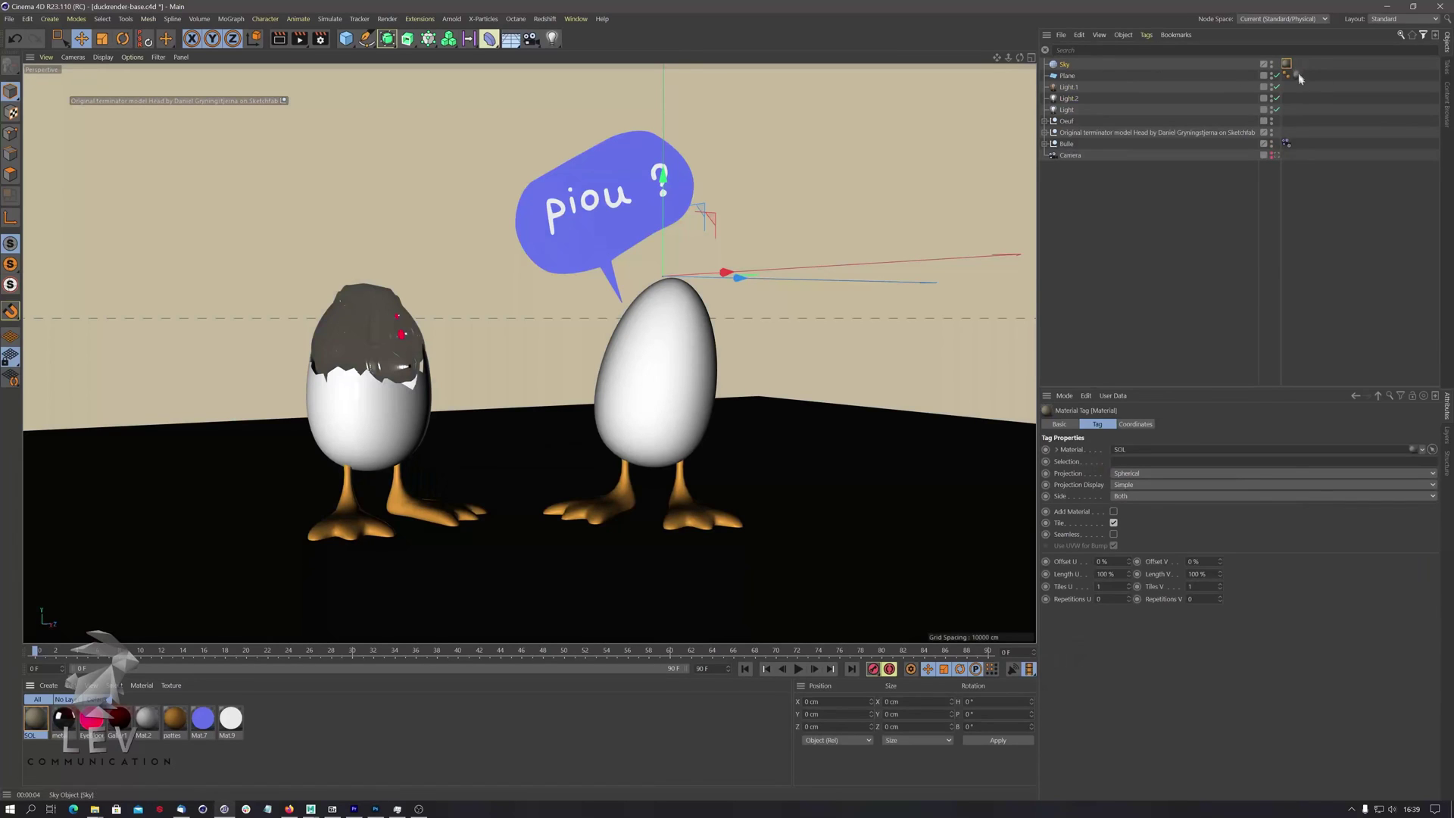
{"action": "left_click", "coordinate": [278, 38]}
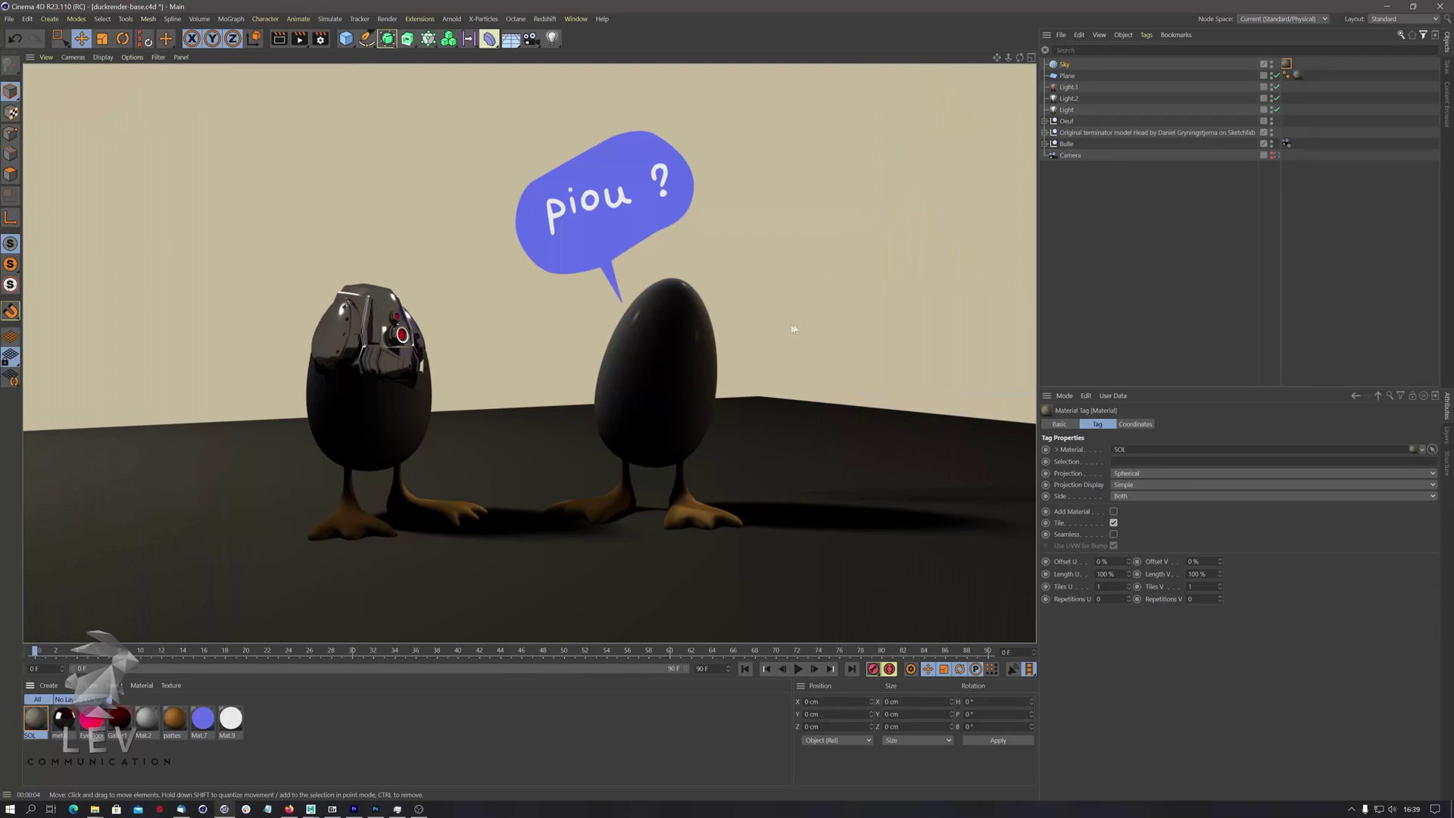
Add a Compositing render tag to the Plane and show its tag properties.
{"action": "left_click", "coordinate": [1069, 77]}
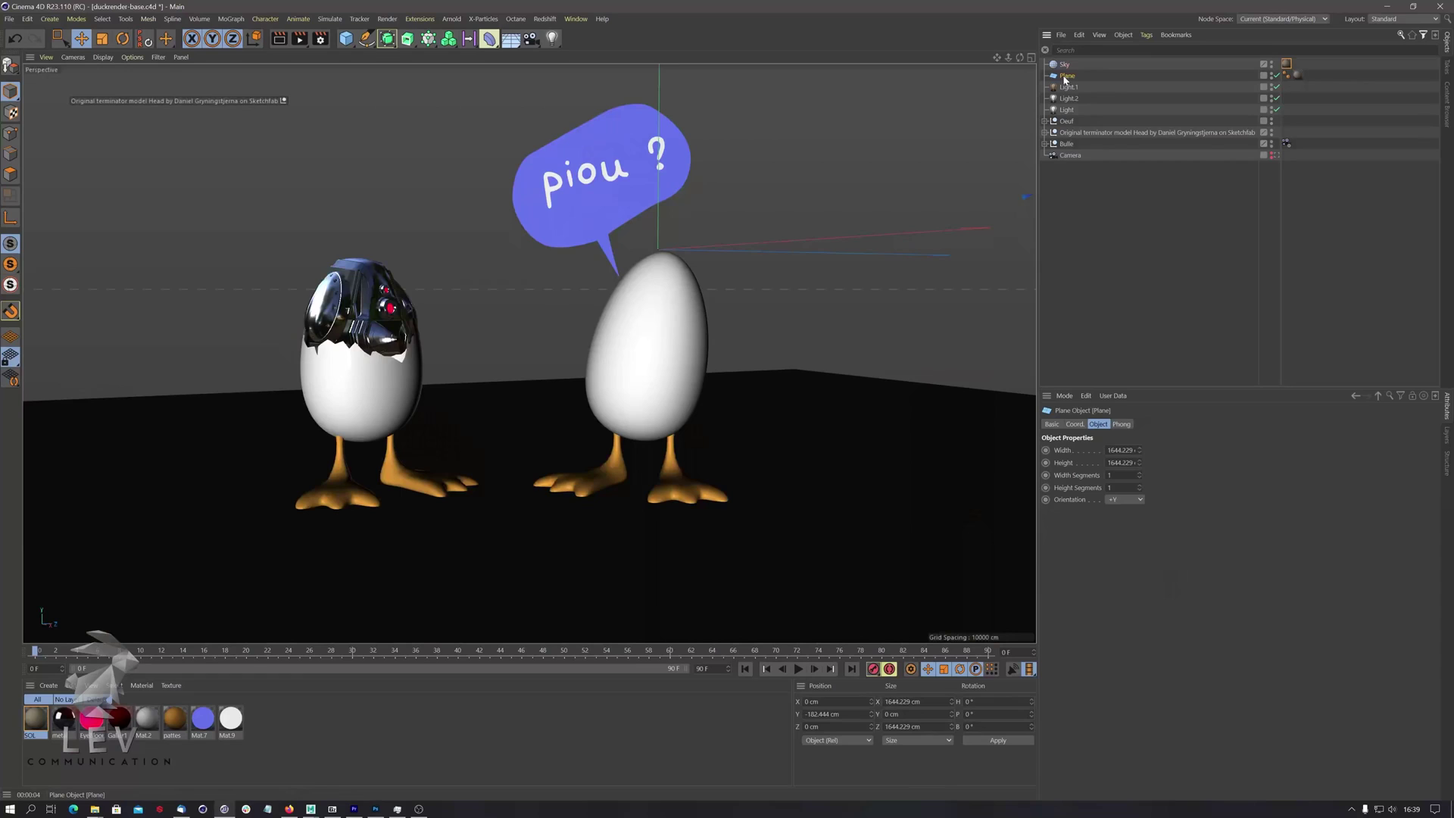
{"action": "right_click", "coordinate": [1065, 79]}
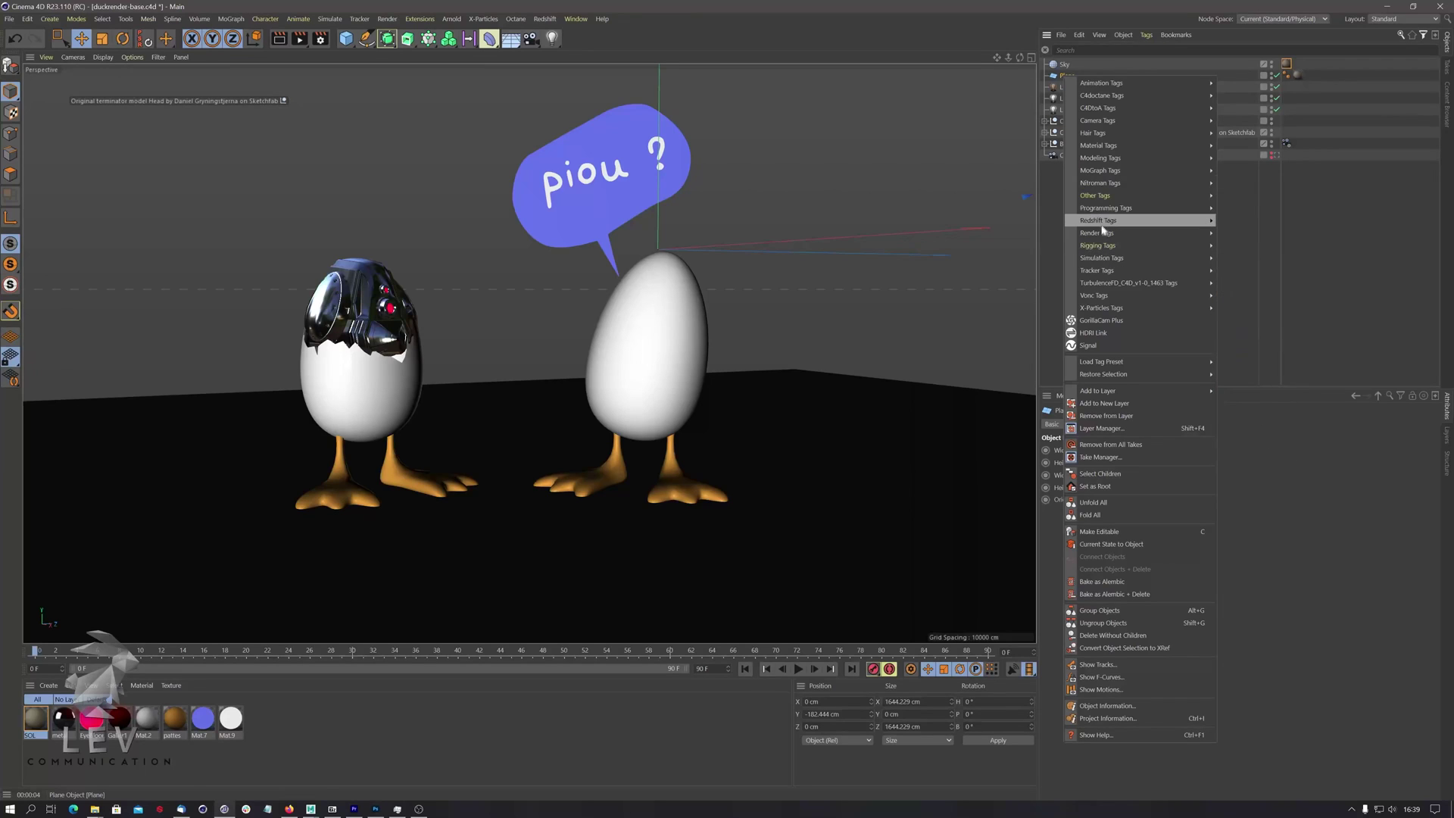
{"action": "mouse_move", "coordinate": [1104, 213]}
{"action": "mouse_move", "coordinate": [1103, 237]}
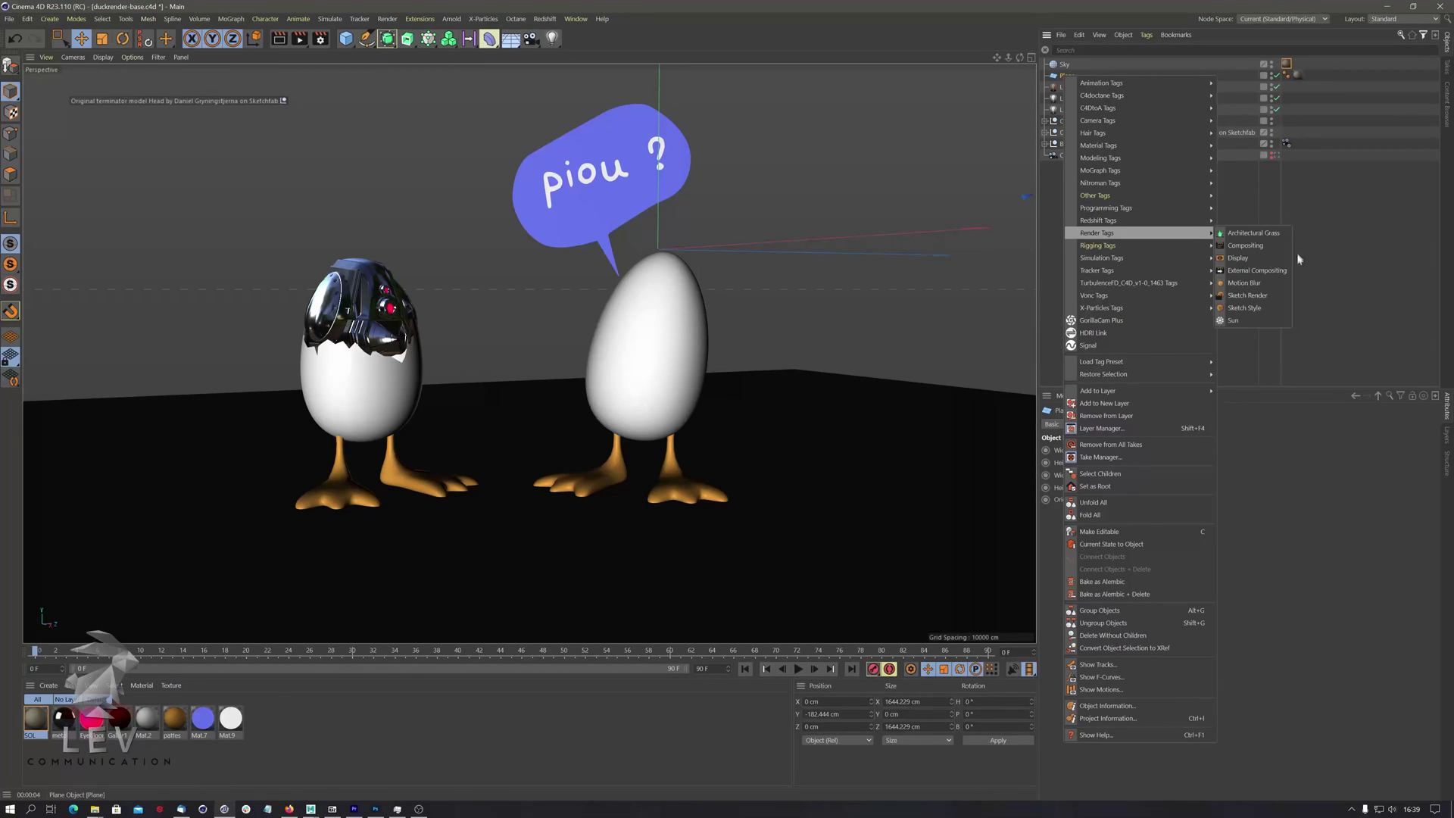
{"action": "left_click", "coordinate": [1248, 246]}
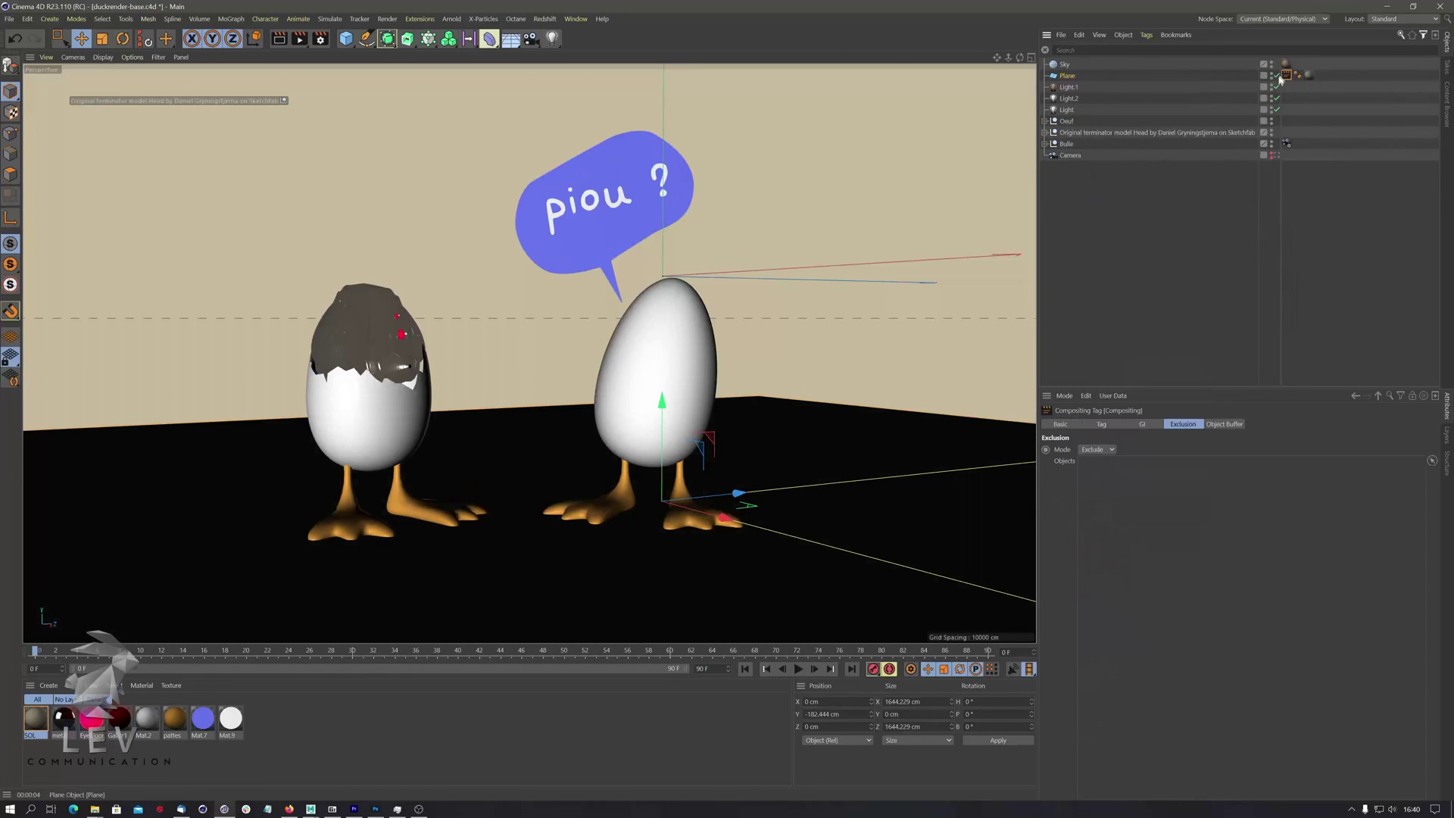
{"action": "left_click", "coordinate": [1113, 426]}
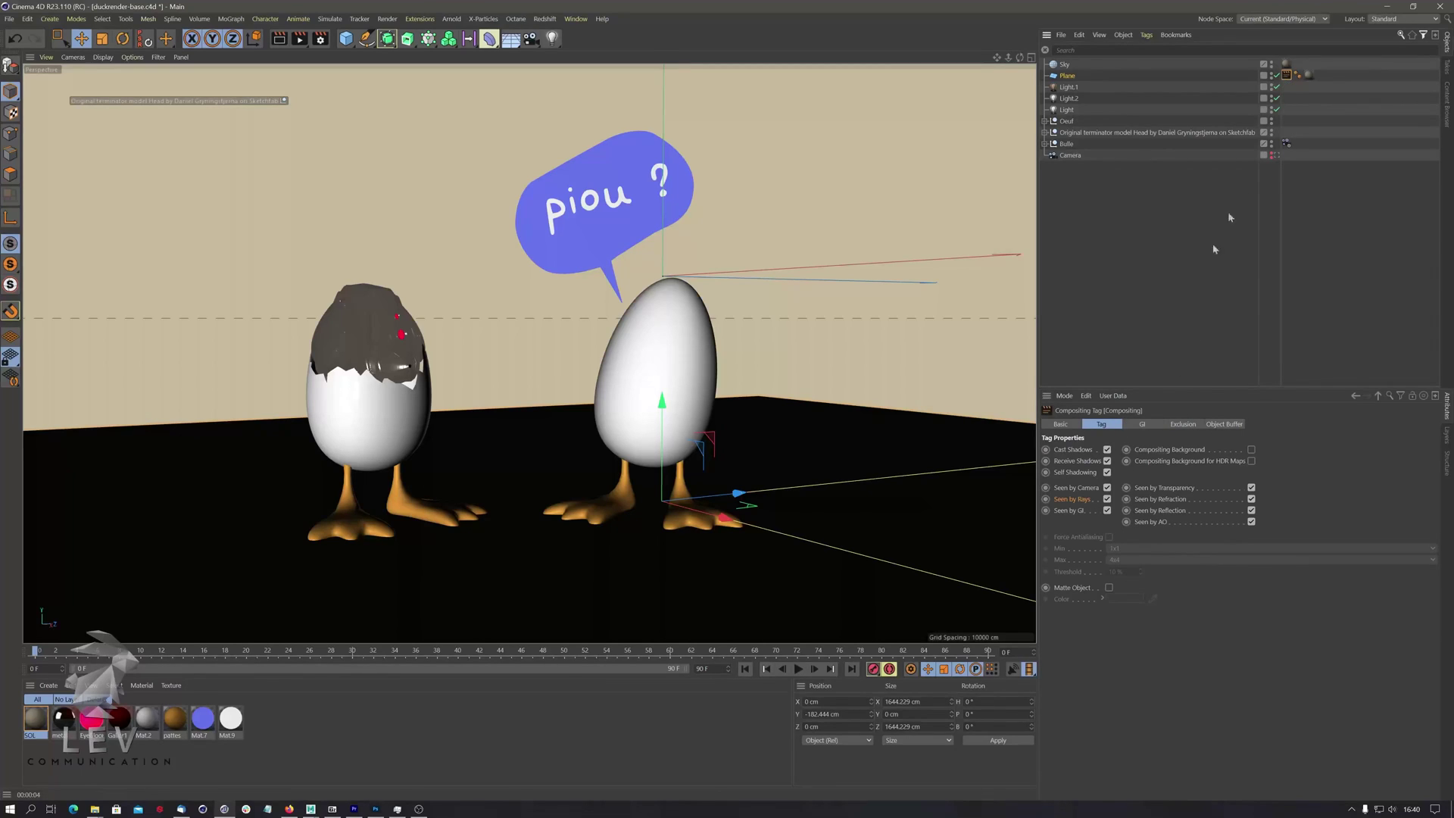
Enable Compositing Background on the Plane's compositing tag and render the view.
{"action": "left_click", "coordinate": [1107, 450]}
{"action": "left_click", "coordinate": [1107, 499]}
{"action": "left_click", "coordinate": [1107, 499]}
{"action": "left_click", "coordinate": [1250, 450]}
{"action": "left_click", "coordinate": [279, 38]}
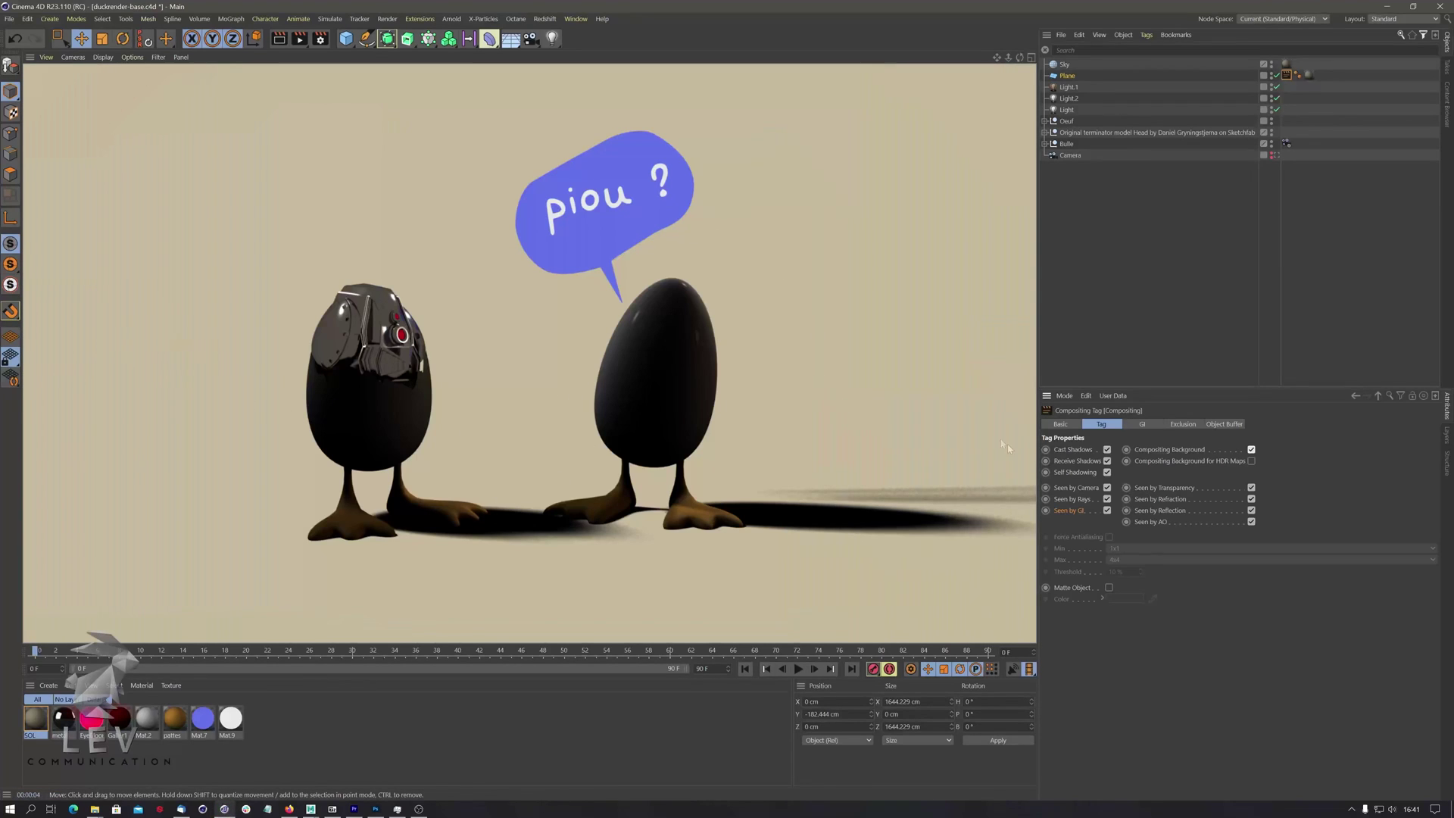
Disable Compositing Background on the Plane's compositing tag and render the view again for comparison.
{"action": "left_click", "coordinate": [1251, 449]}
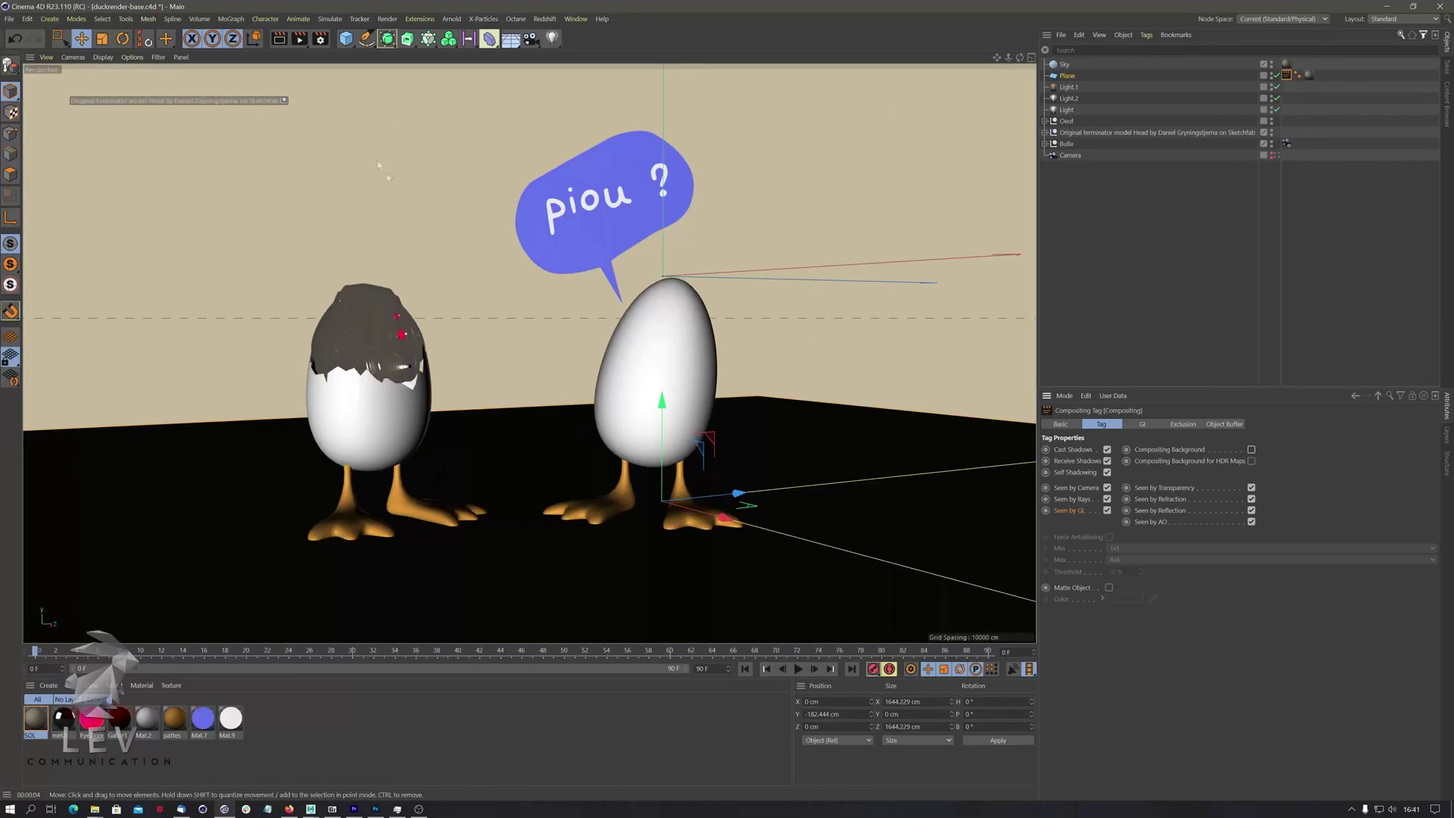
{"action": "key", "text": "ctrl+r"}
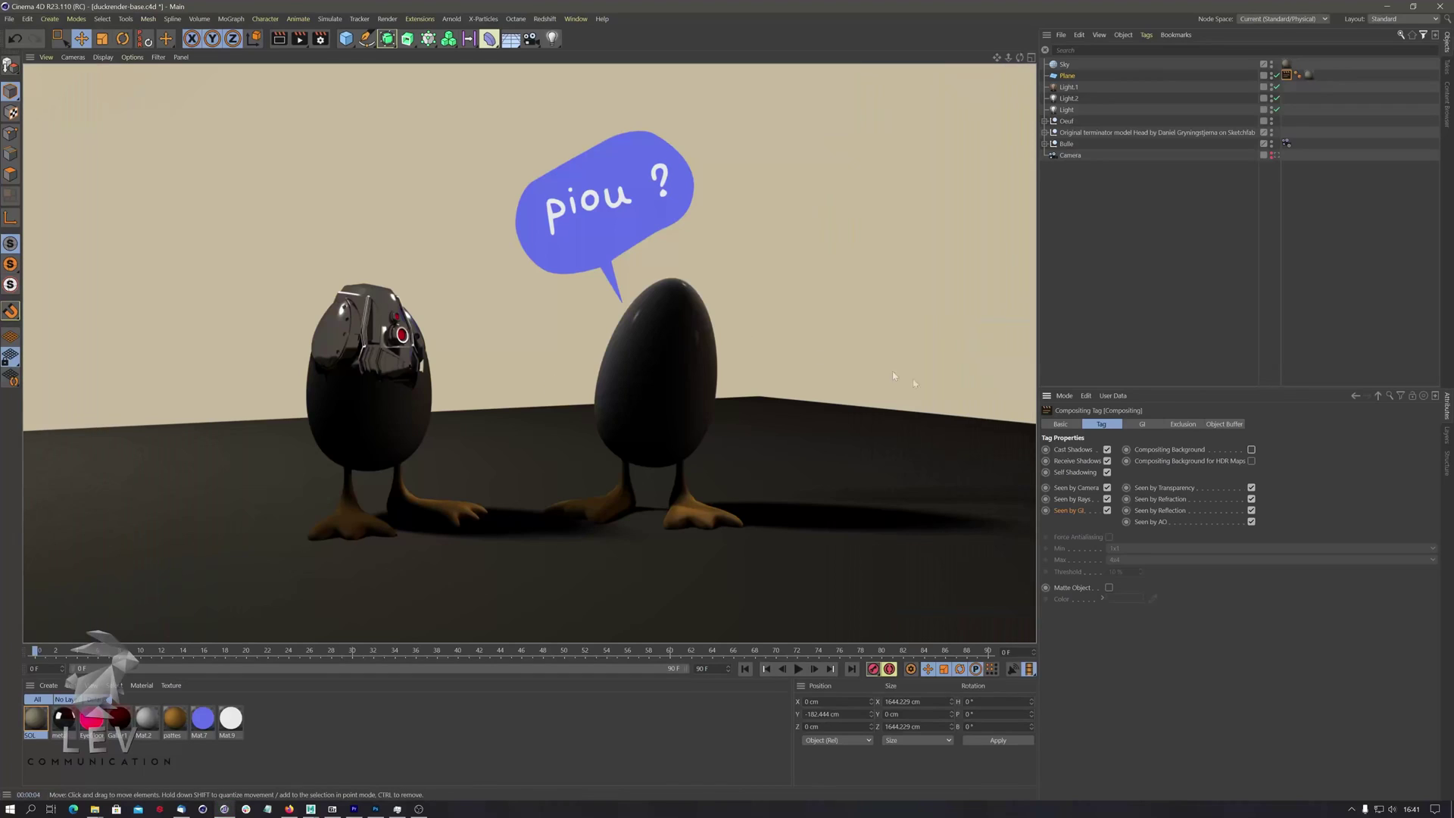
Re-enable Compositing Background on the Plane's compositing tag and render the view.
{"action": "left_click", "coordinate": [1251, 450]}
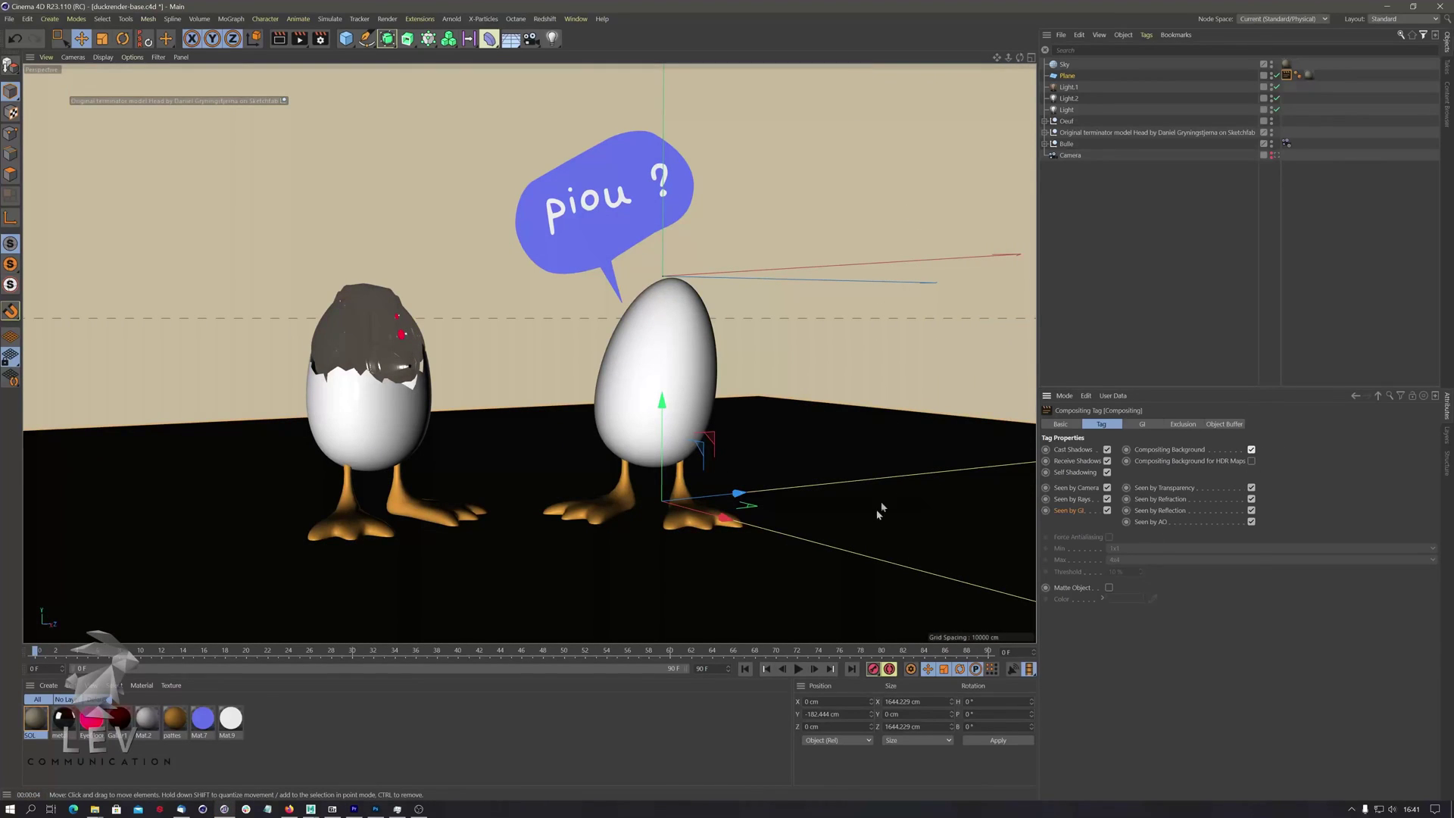
{"action": "key", "text": "ctrl+r"}
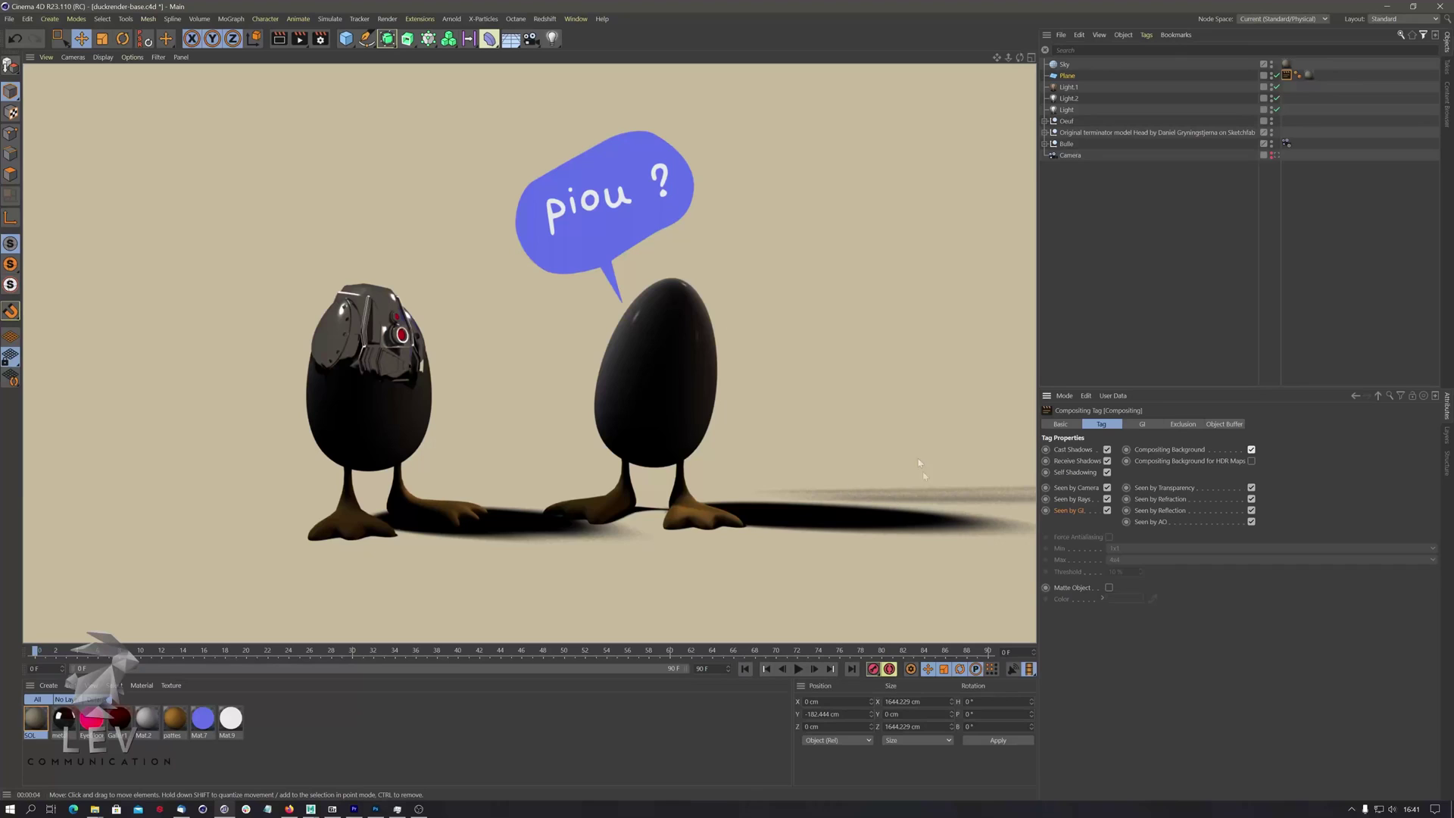
Add a Compositing render tag to the Bulle null that holds the speech bubble.
{"action": "left_click", "coordinate": [1066, 144]}
{"action": "right_click", "coordinate": [1068, 144]}
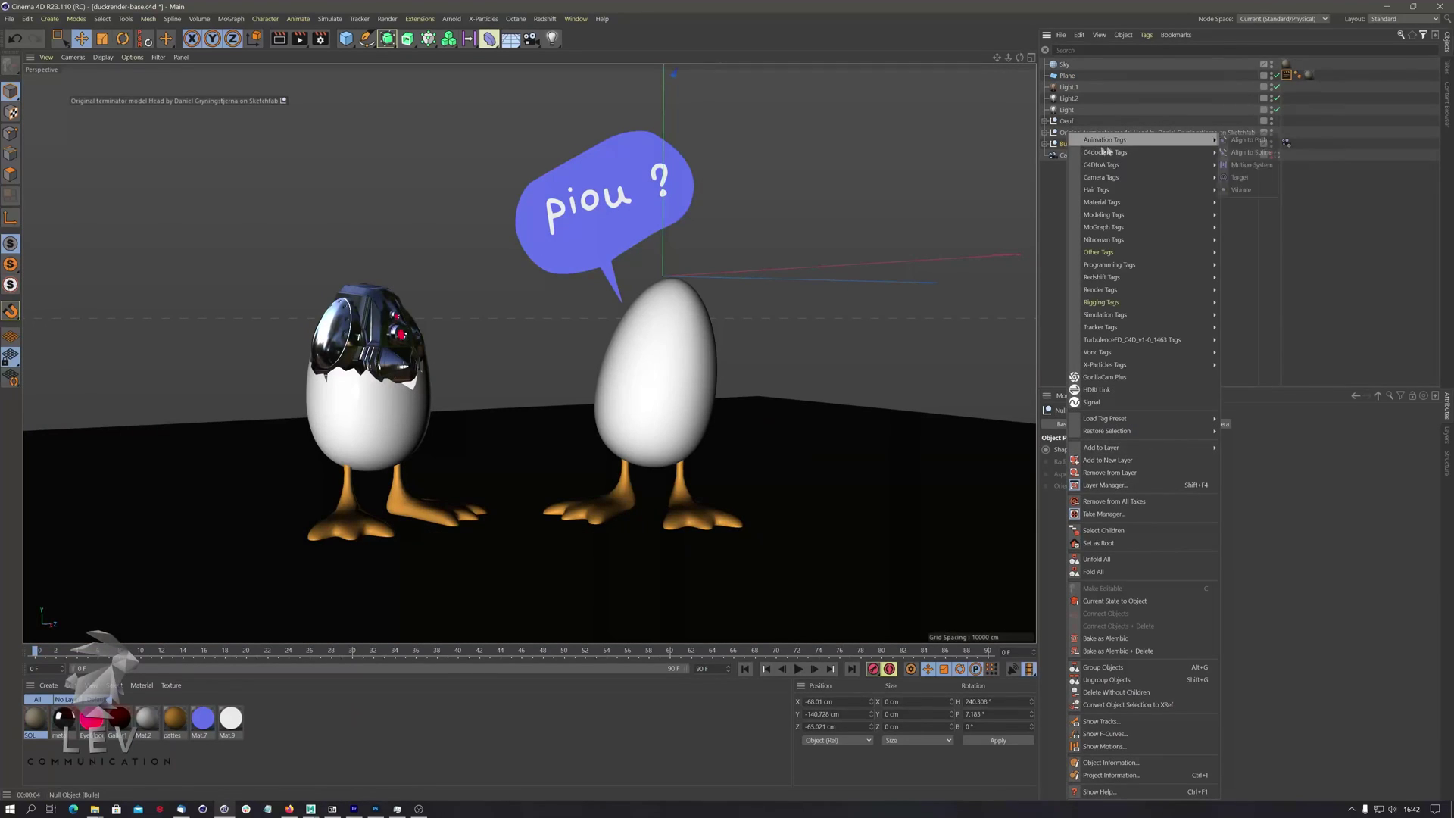
{"action": "mouse_move", "coordinate": [1136, 290]}
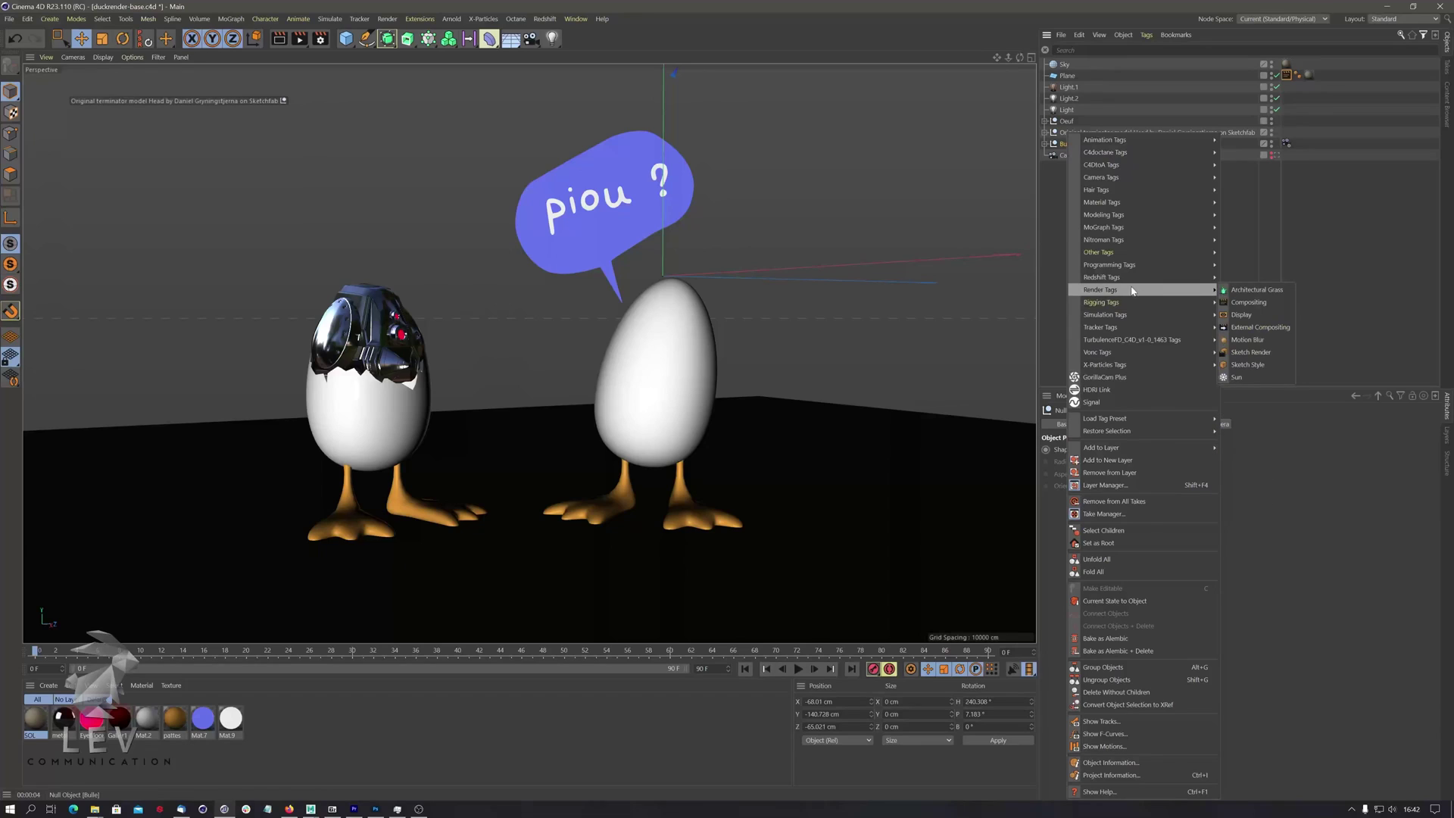
{"action": "left_click", "coordinate": [1249, 303]}
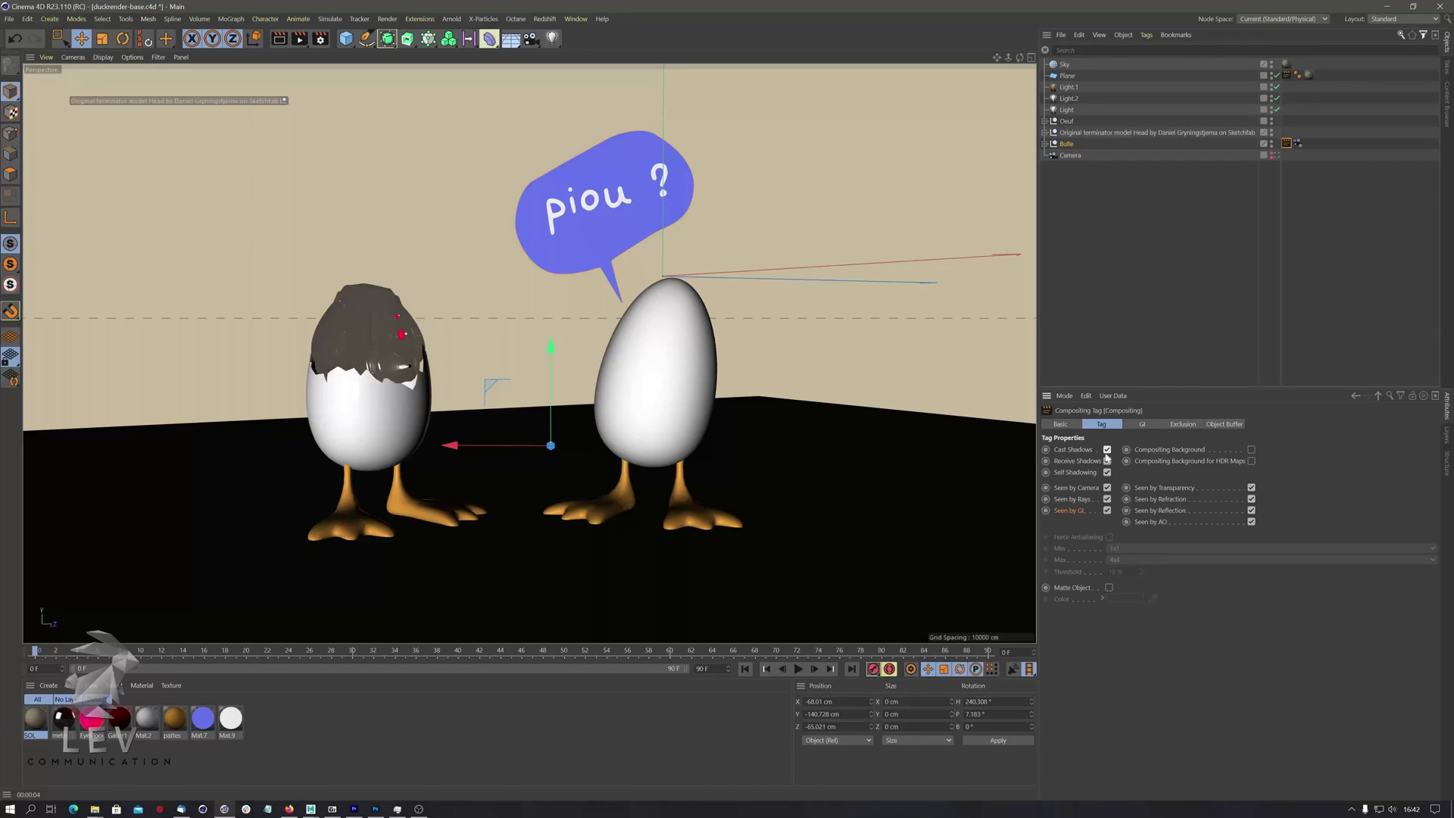
Disable Cast Shadows and Receive Shadows on Bulle's compositing tag and render the view.
{"action": "left_click", "coordinate": [1107, 450]}
{"action": "left_click", "coordinate": [1107, 461]}
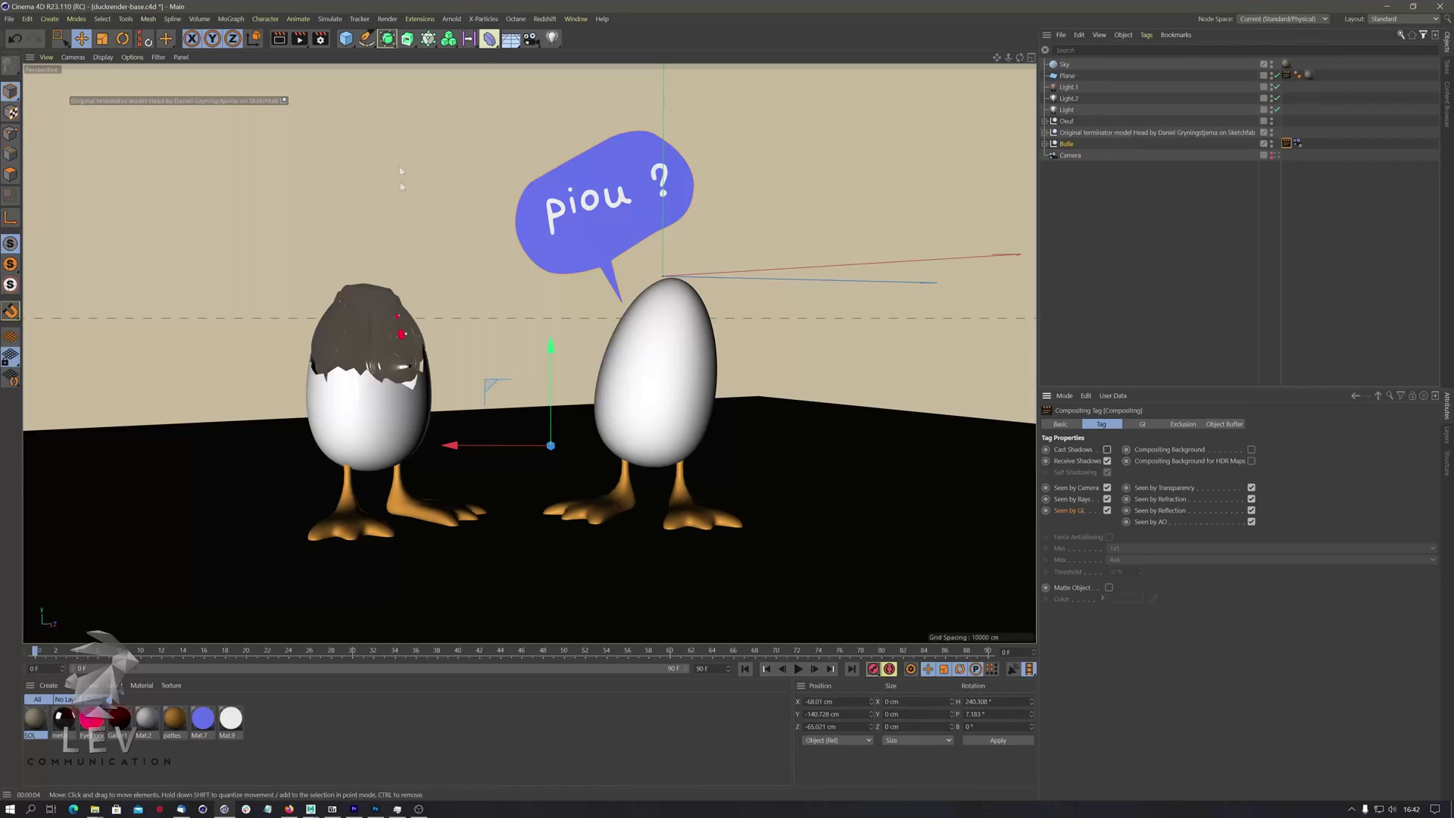
{"action": "left_click", "coordinate": [1107, 461]}
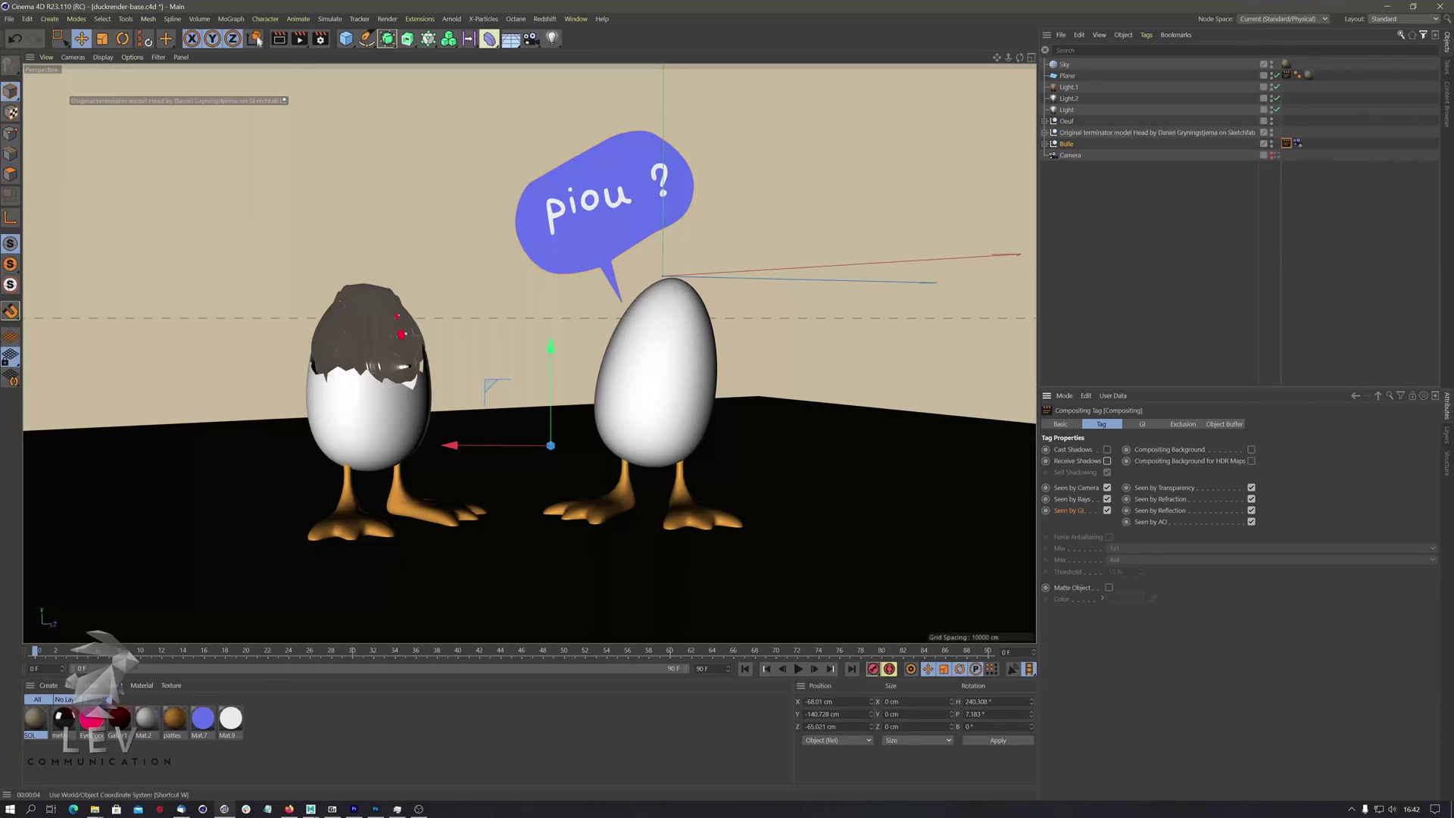
{"action": "key", "text": "ctrl+r"}
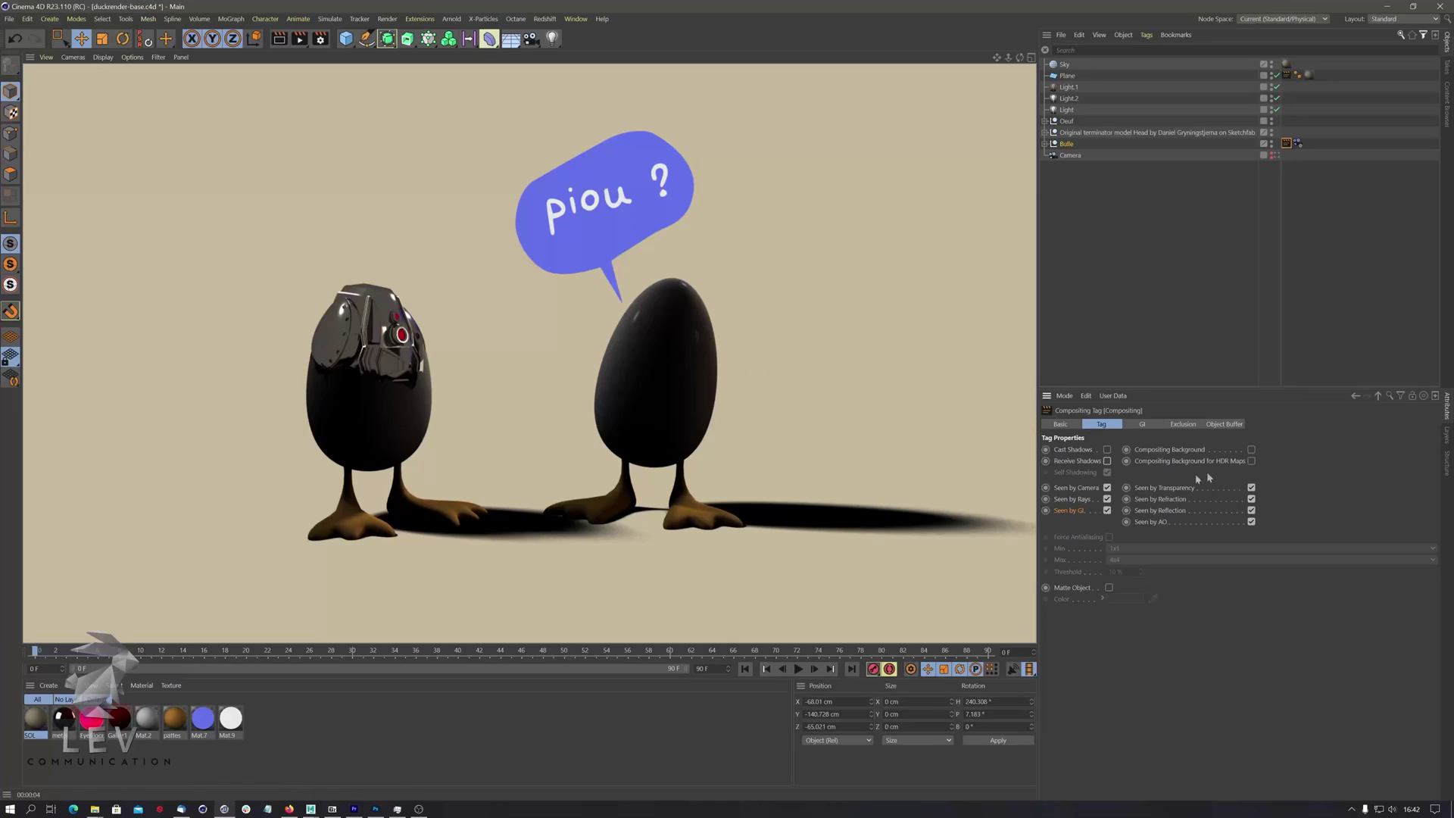
Disable Seen by Reflection, Seen by AO and Seen by Transparency on Bulle's compositing tag, rendering the view to check.
{"action": "left_click", "coordinate": [1252, 510]}
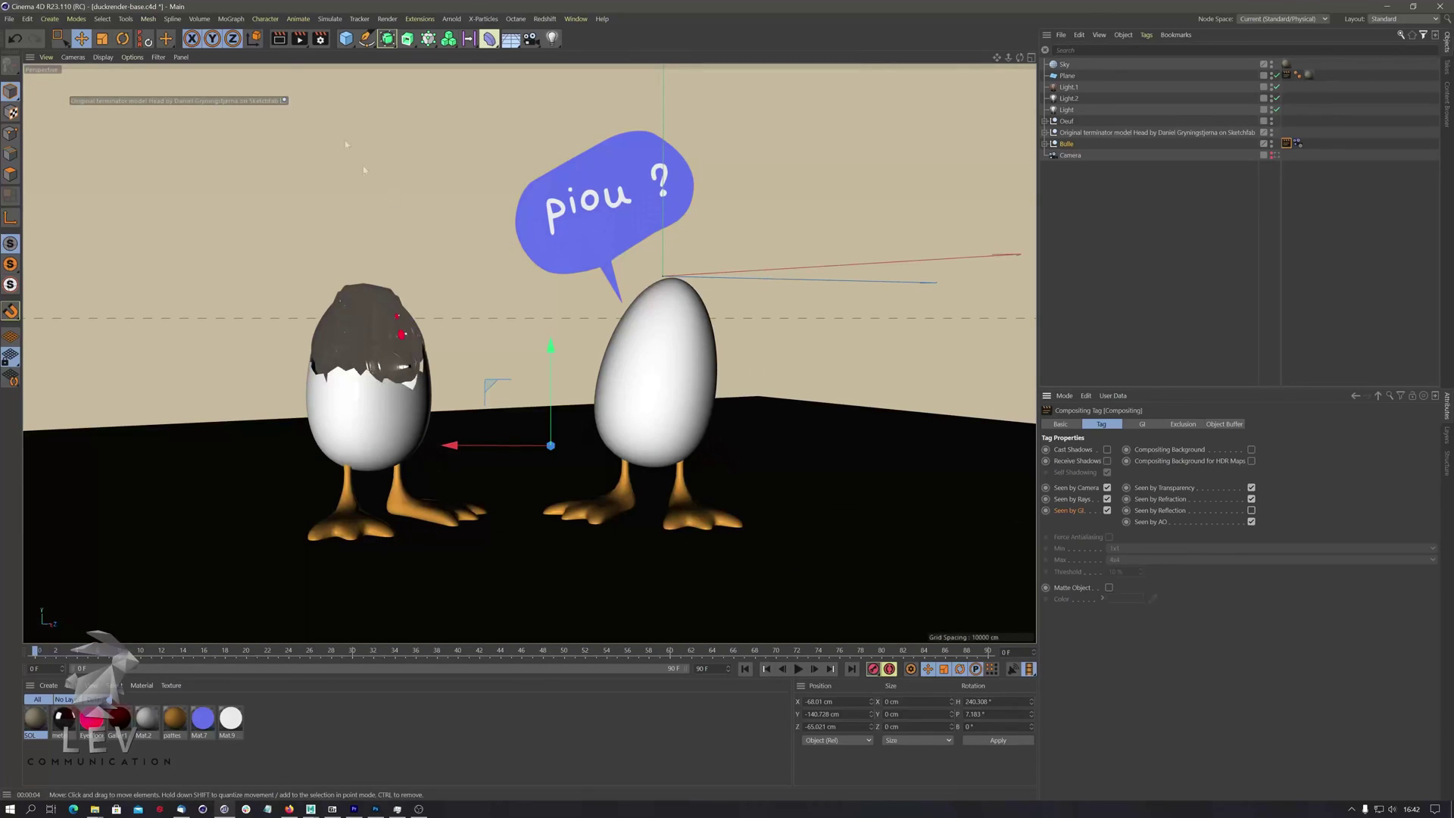
{"action": "left_click", "coordinate": [279, 39]}
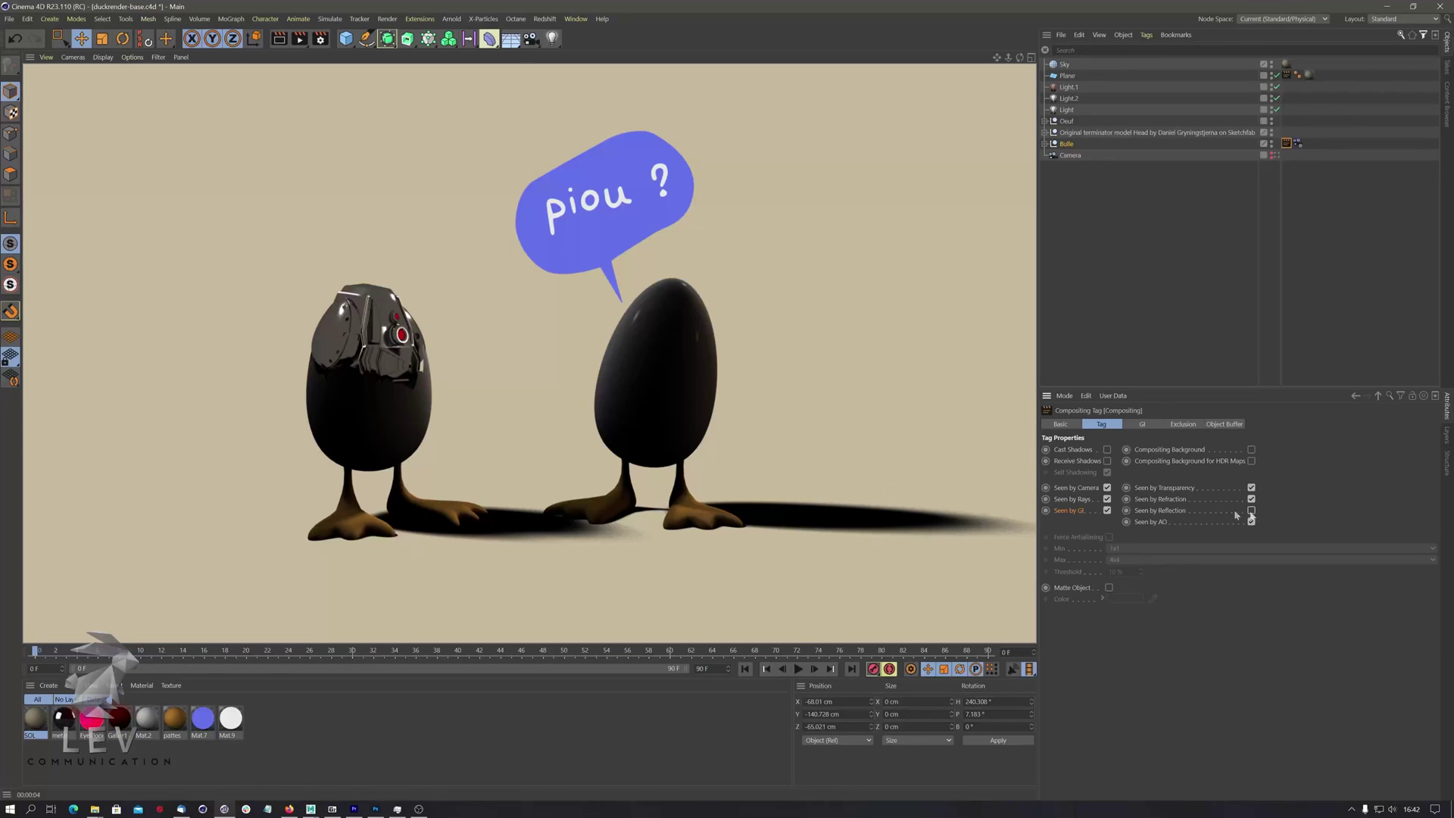
{"action": "left_click", "coordinate": [1251, 521]}
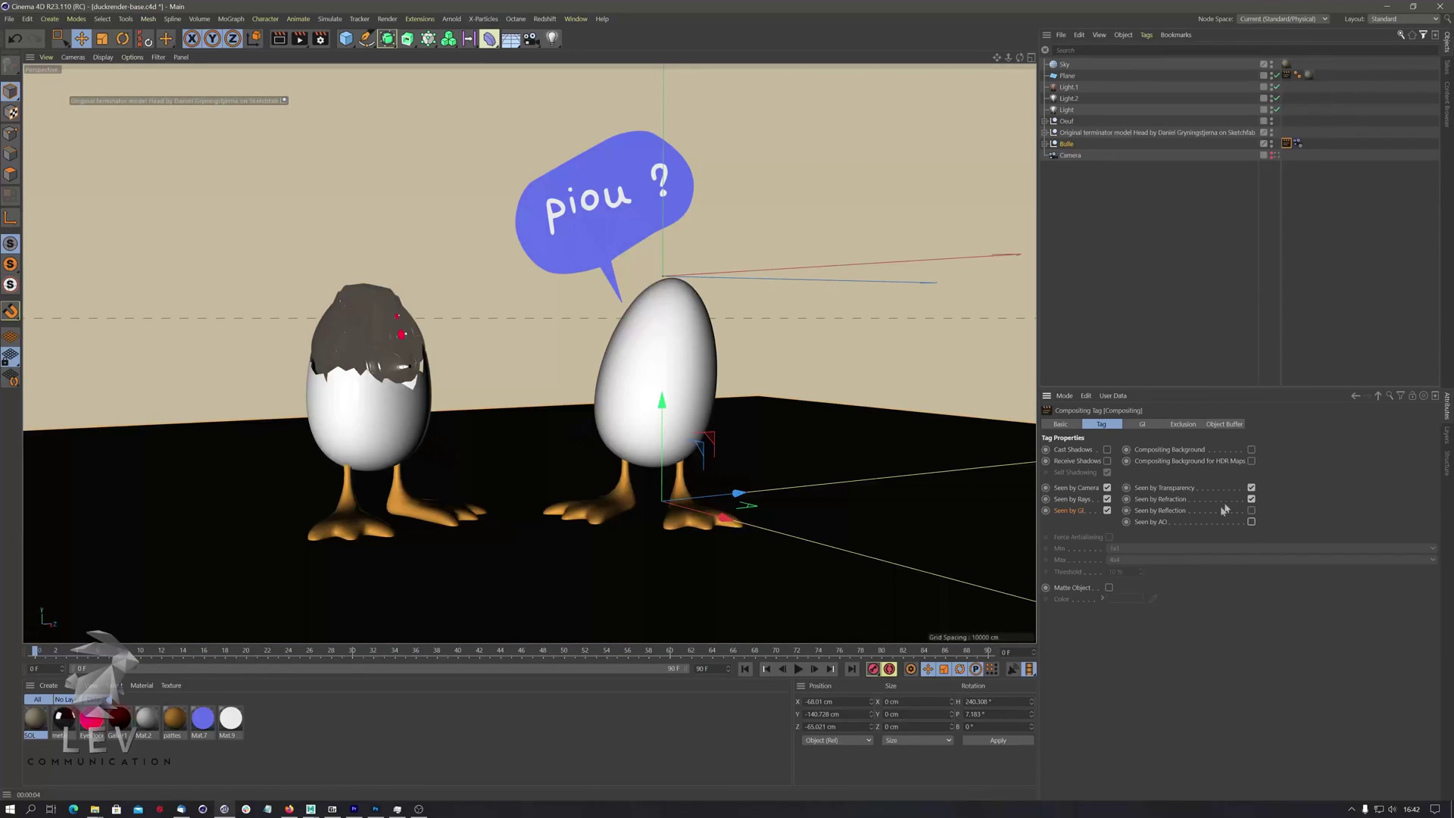
{"action": "left_click", "coordinate": [1250, 488]}
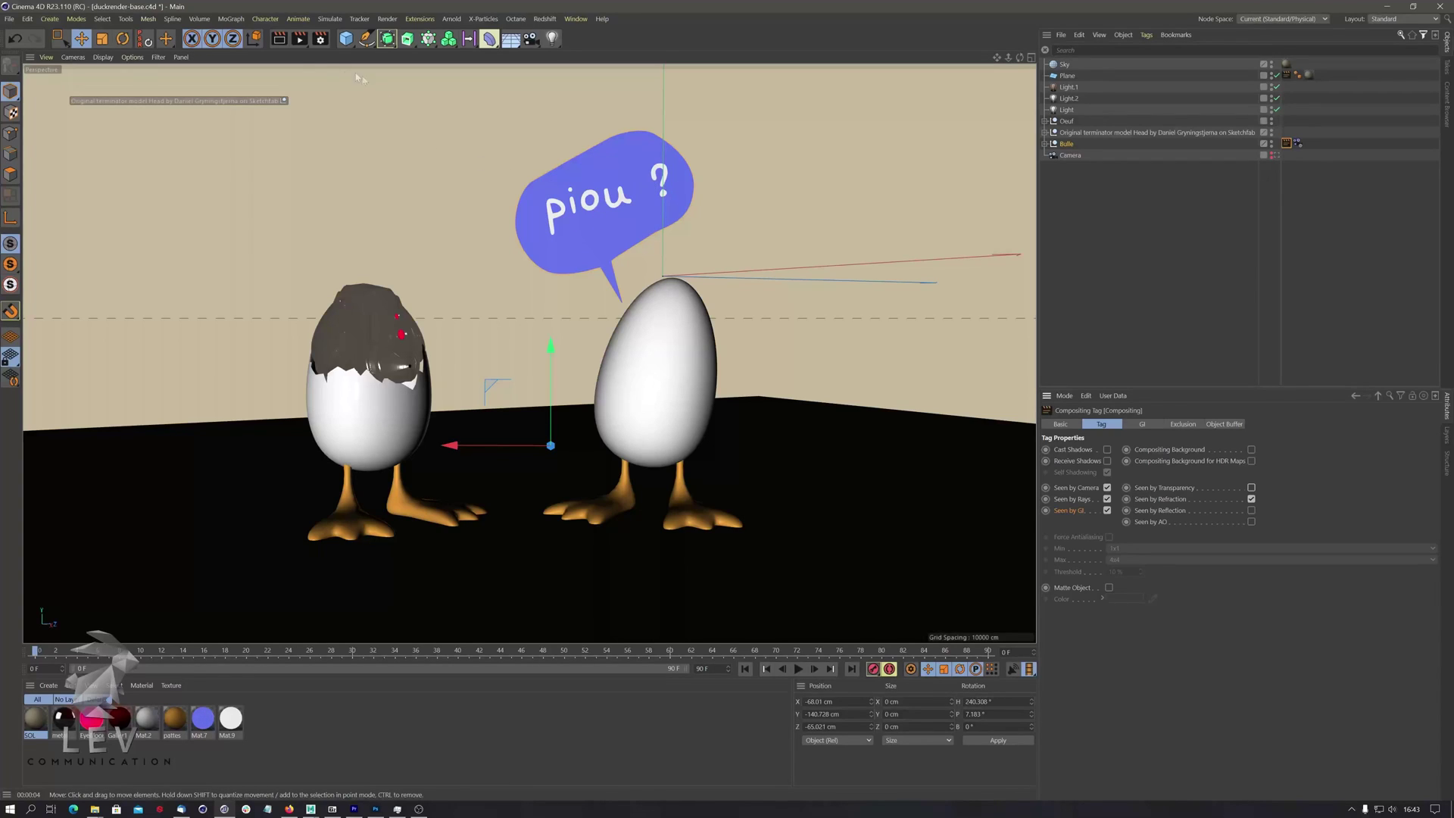
{"action": "left_click", "coordinate": [279, 42]}
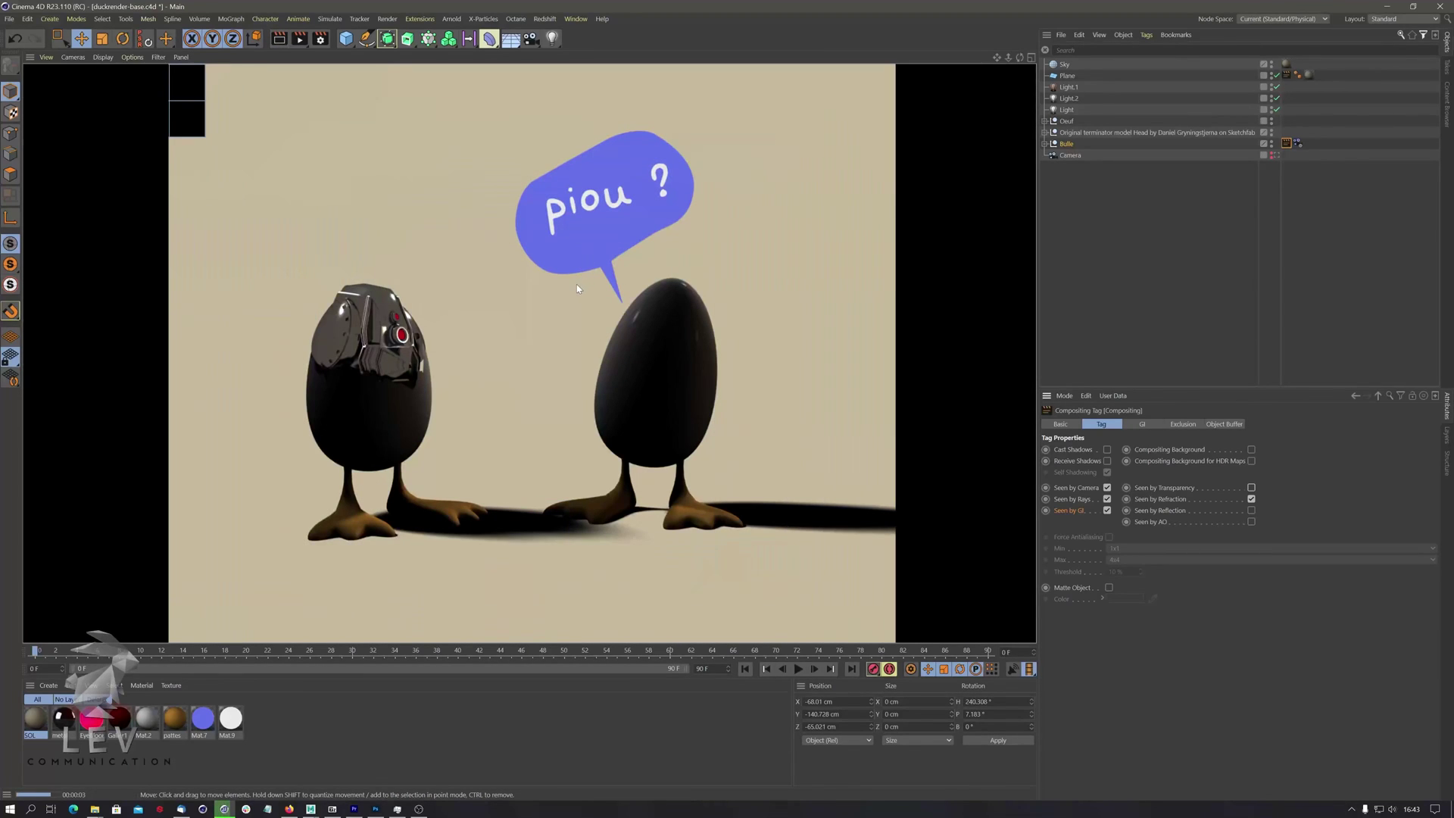
Open the blue Mat.7 material and switch its Color channel on and back off for comparison.
{"action": "left_click", "coordinate": [211, 712]}
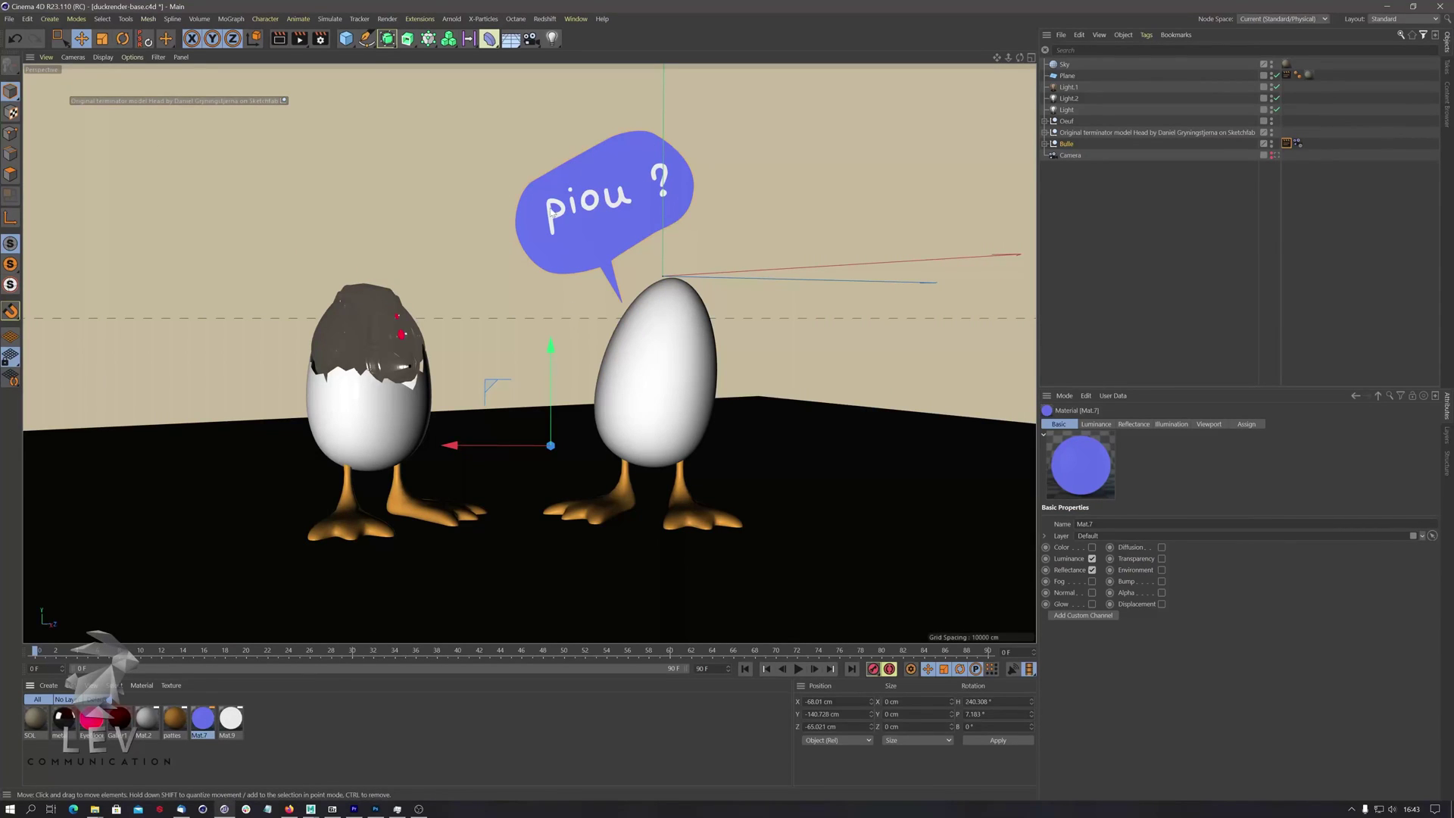
{"action": "double_click", "coordinate": [203, 718]}
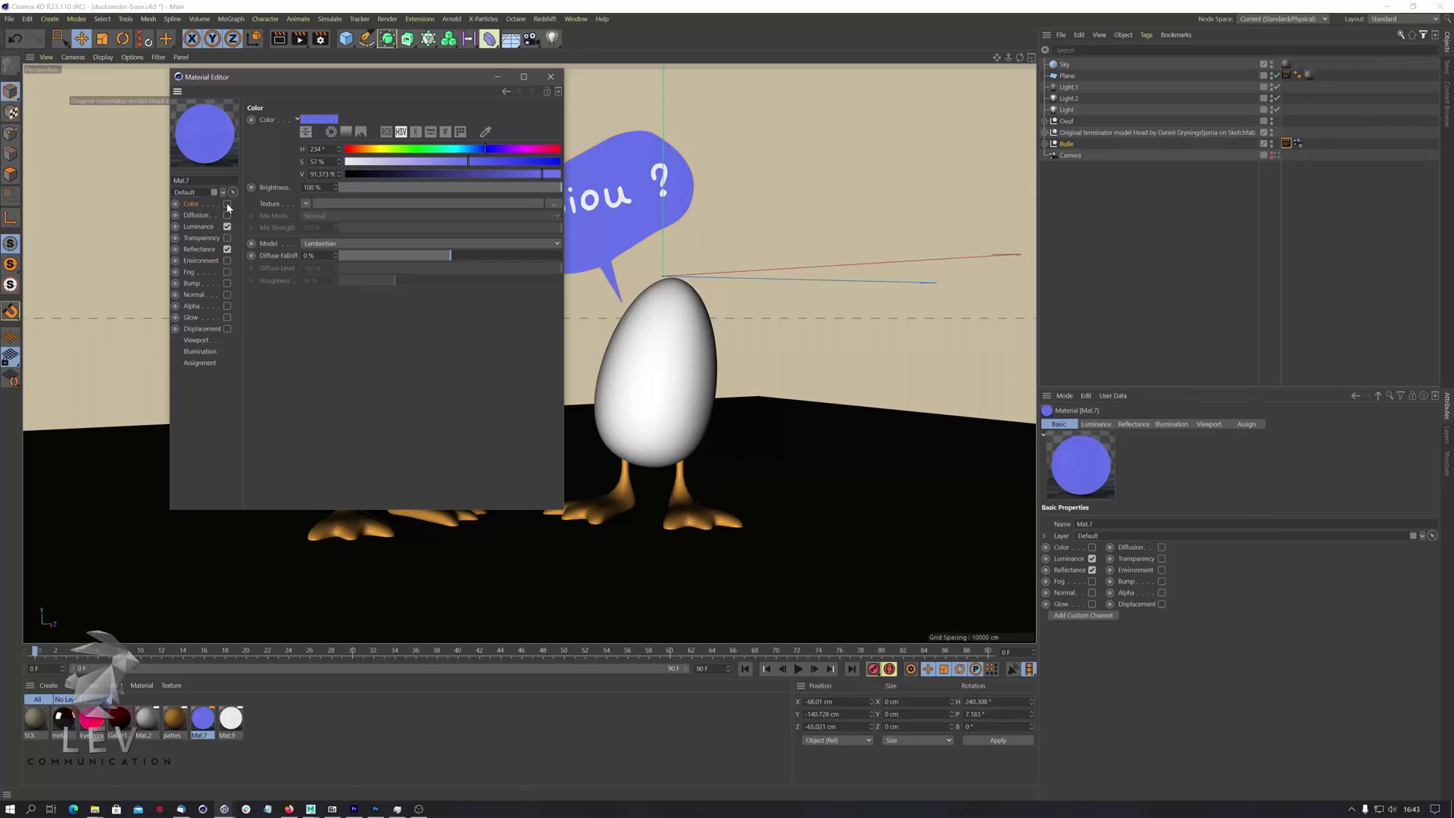
{"action": "left_click", "coordinate": [227, 204]}
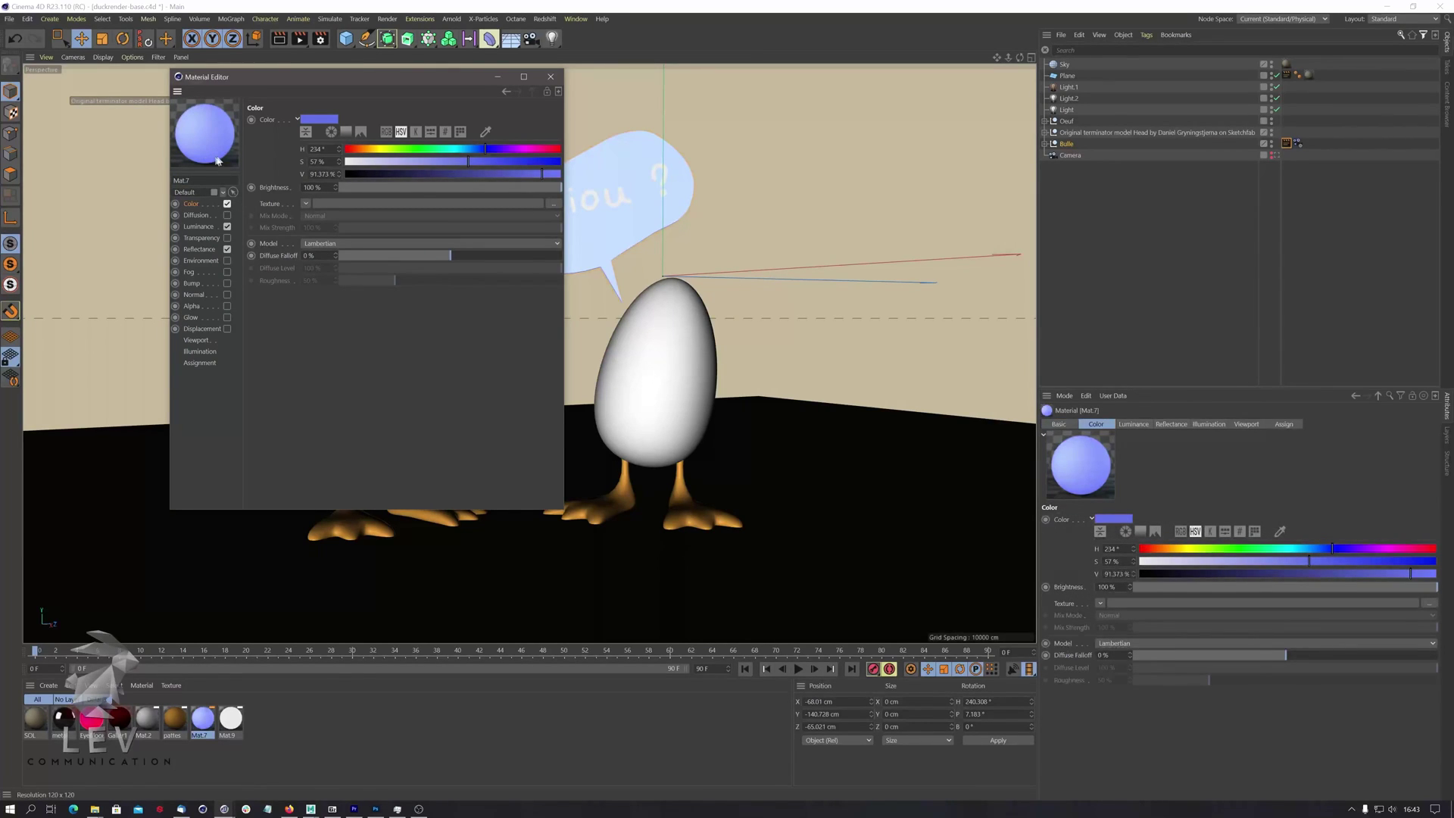
{"action": "left_click", "coordinate": [227, 204]}
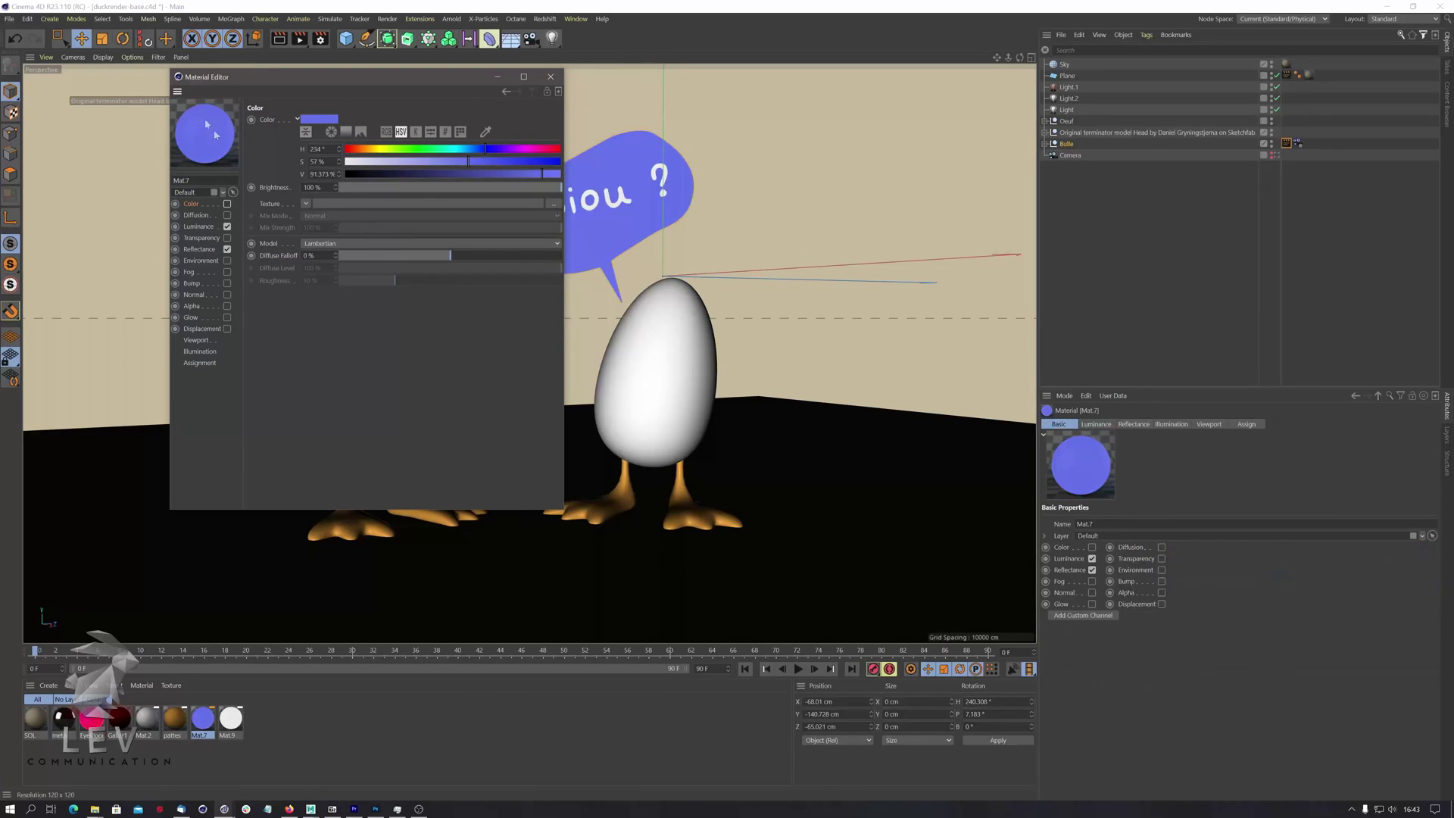
Disable the Reflectance channel on Mat.7 and Mat.9 and render the view with Bulle's compositing tag shown.
{"action": "left_click", "coordinate": [227, 249]}
{"action": "left_click", "coordinate": [231, 720]}
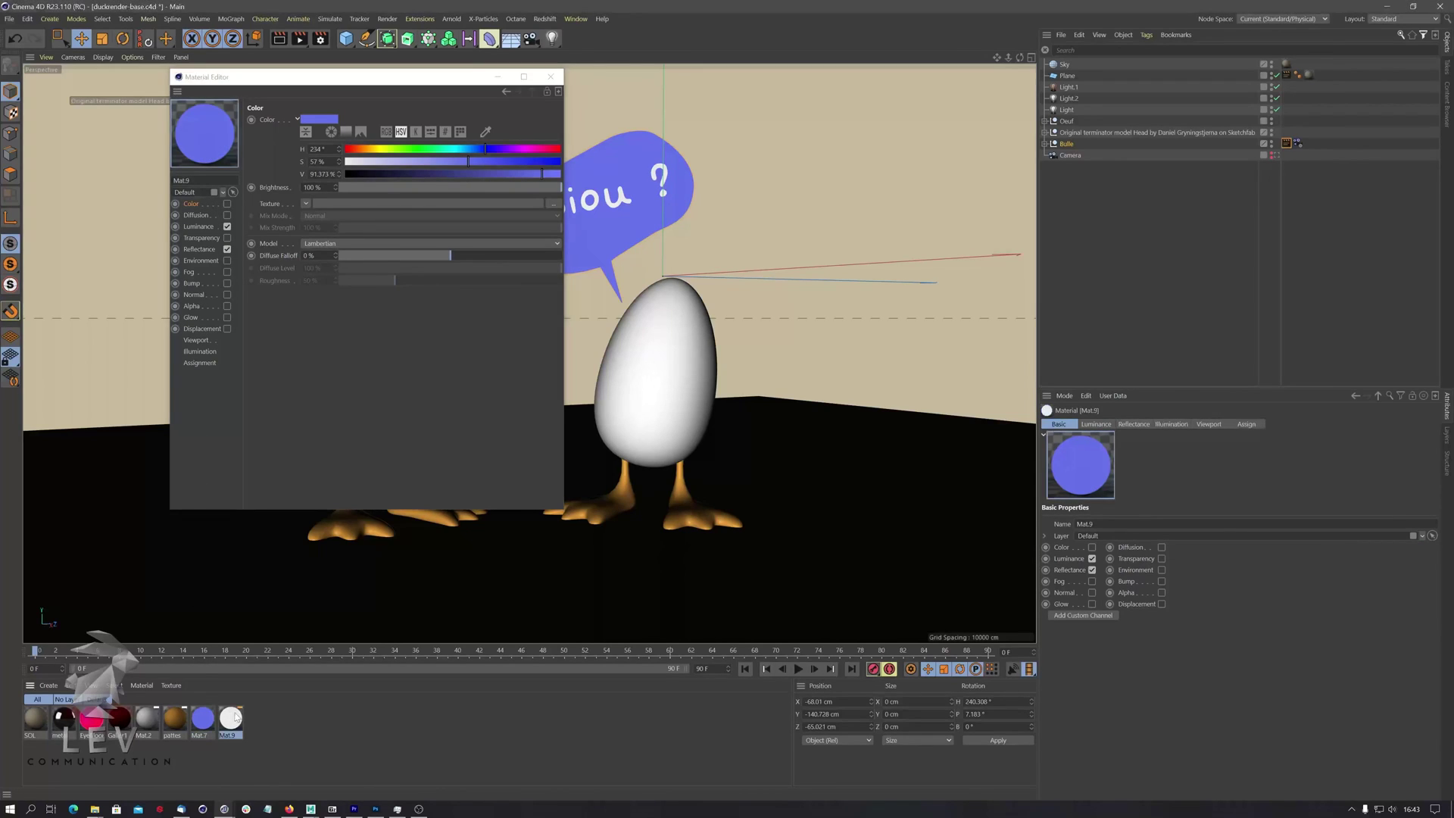
{"action": "left_click", "coordinate": [227, 249]}
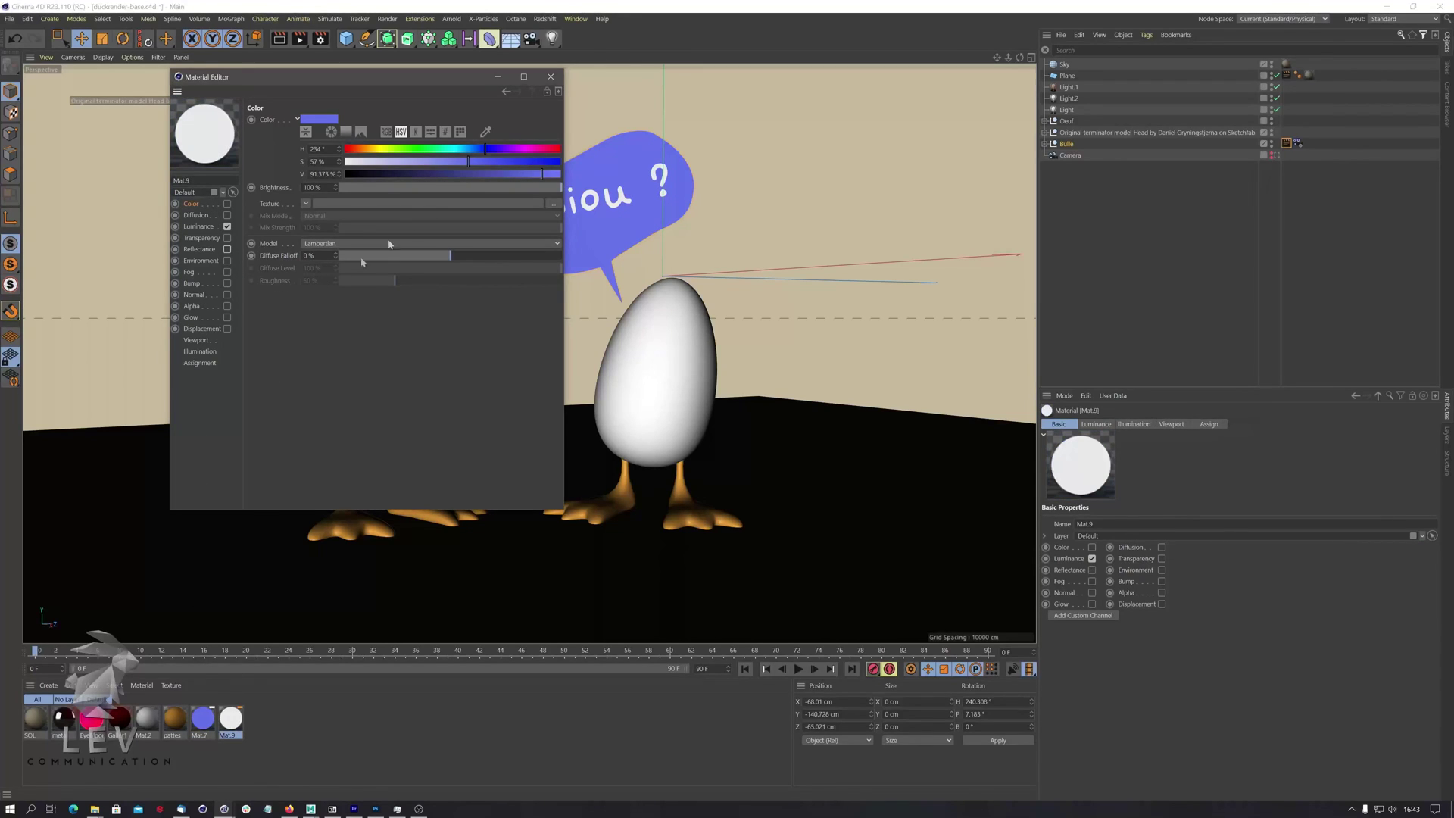
{"action": "left_click", "coordinate": [554, 75]}
{"action": "left_click", "coordinate": [279, 40]}
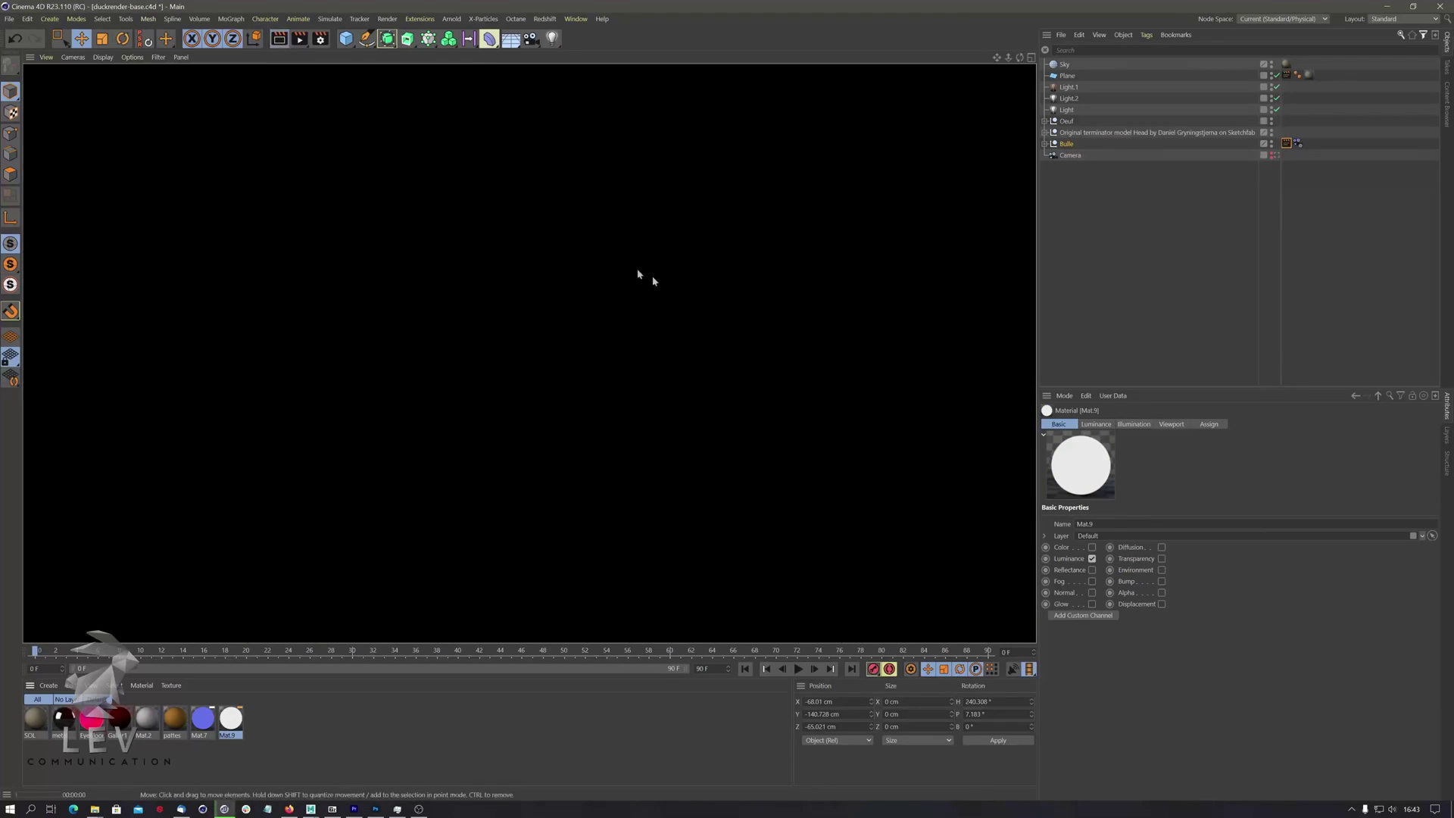
{"action": "left_click", "coordinate": [1286, 144]}
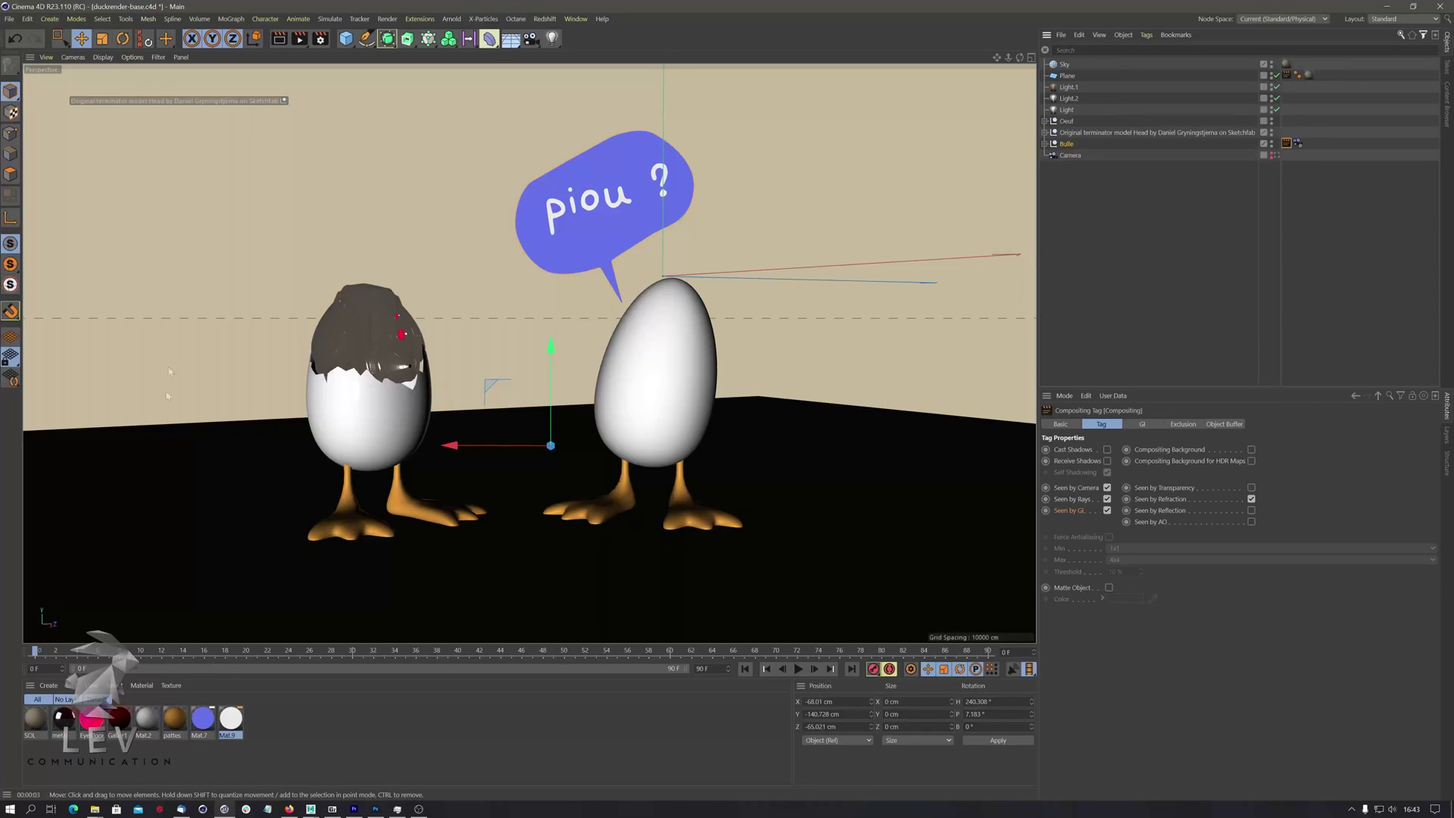
{"action": "left_click", "coordinate": [278, 38]}
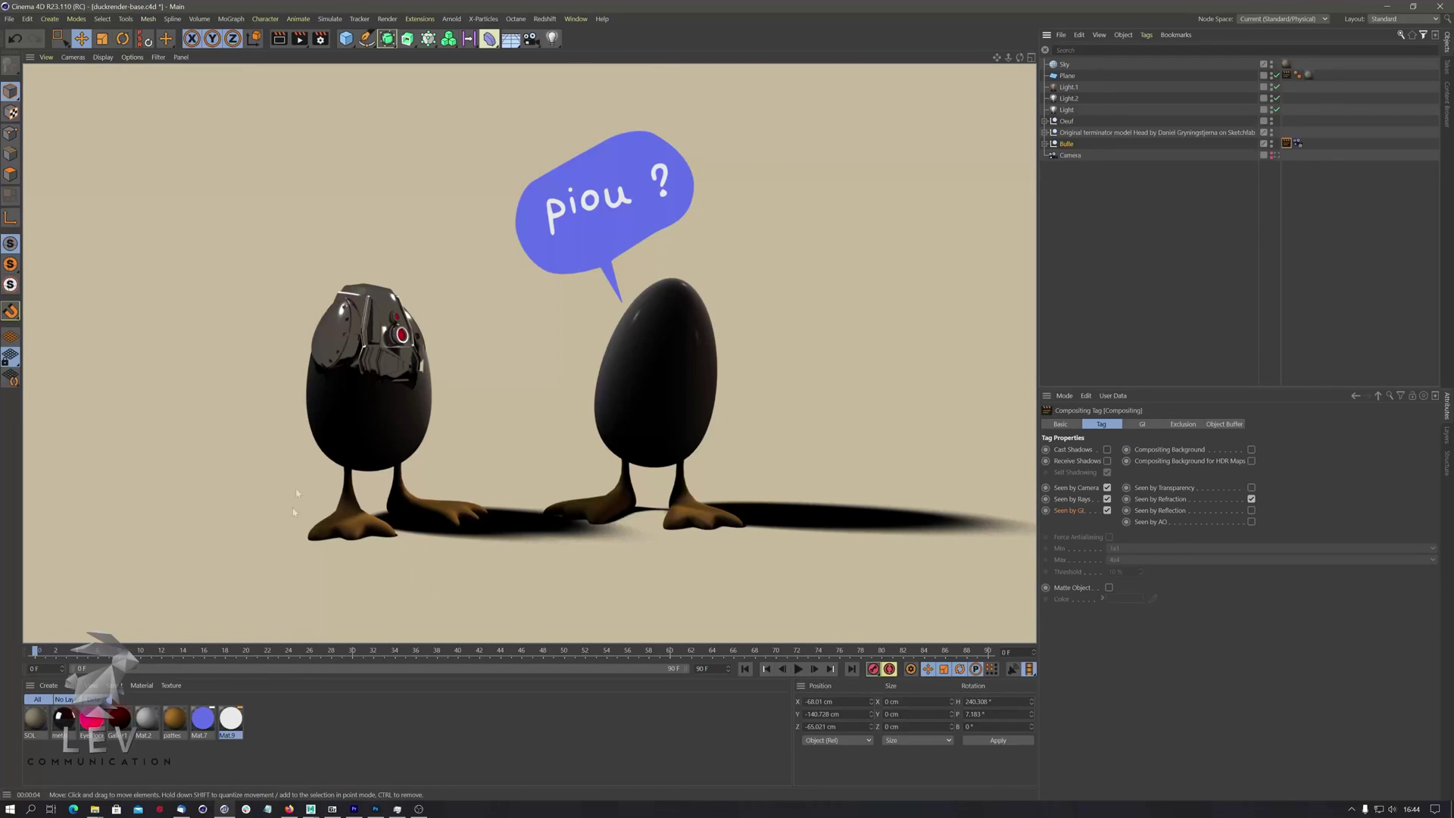
Replace the disabled Illumination globale effect in the render settings with a new Global Illumination effect.
{"action": "left_click", "coordinate": [321, 38]}
{"action": "left_click_drag", "start_coordinate": [424, 39], "coordinate": [940, 115]}
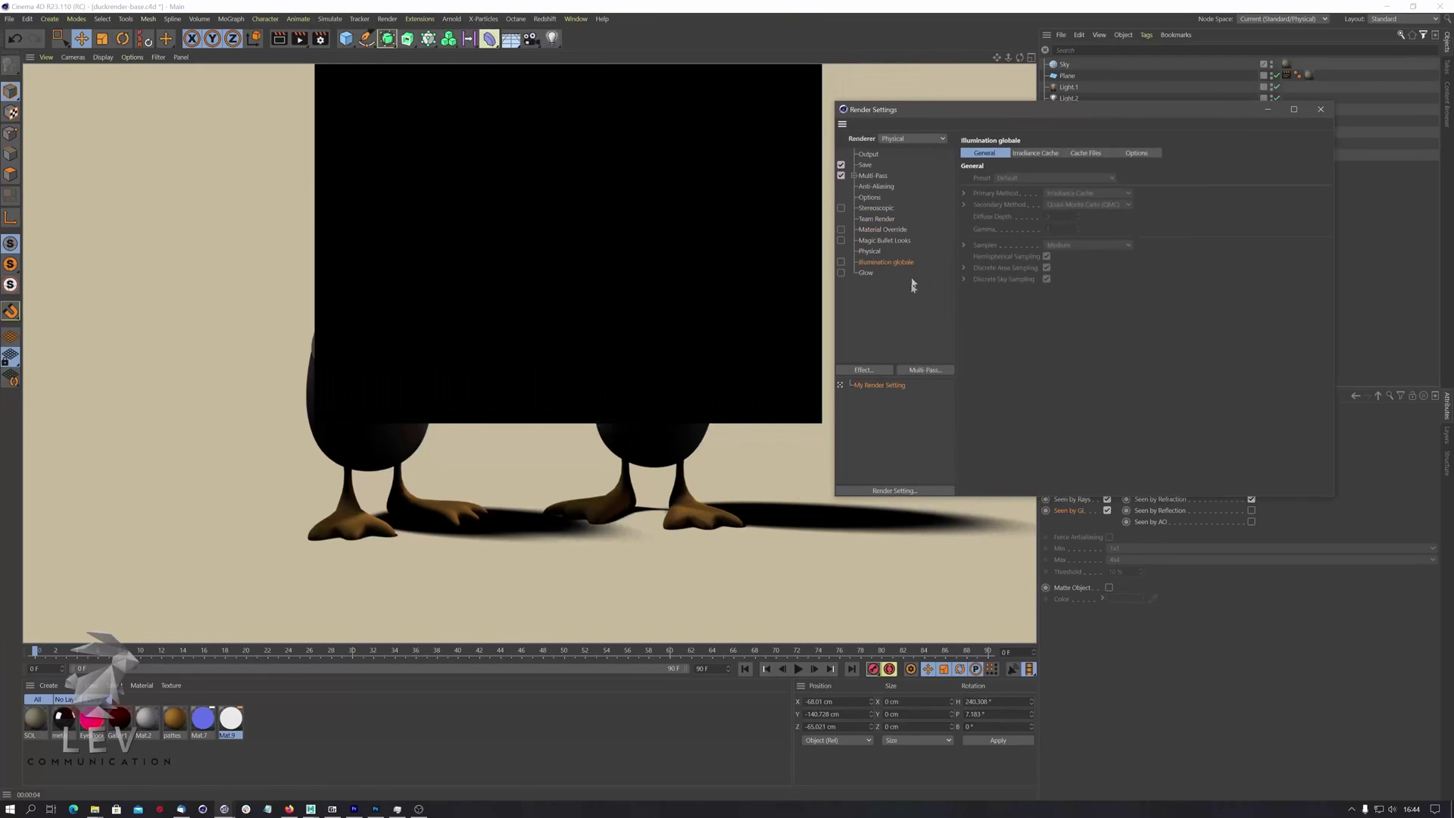
{"action": "left_click", "coordinate": [879, 262]}
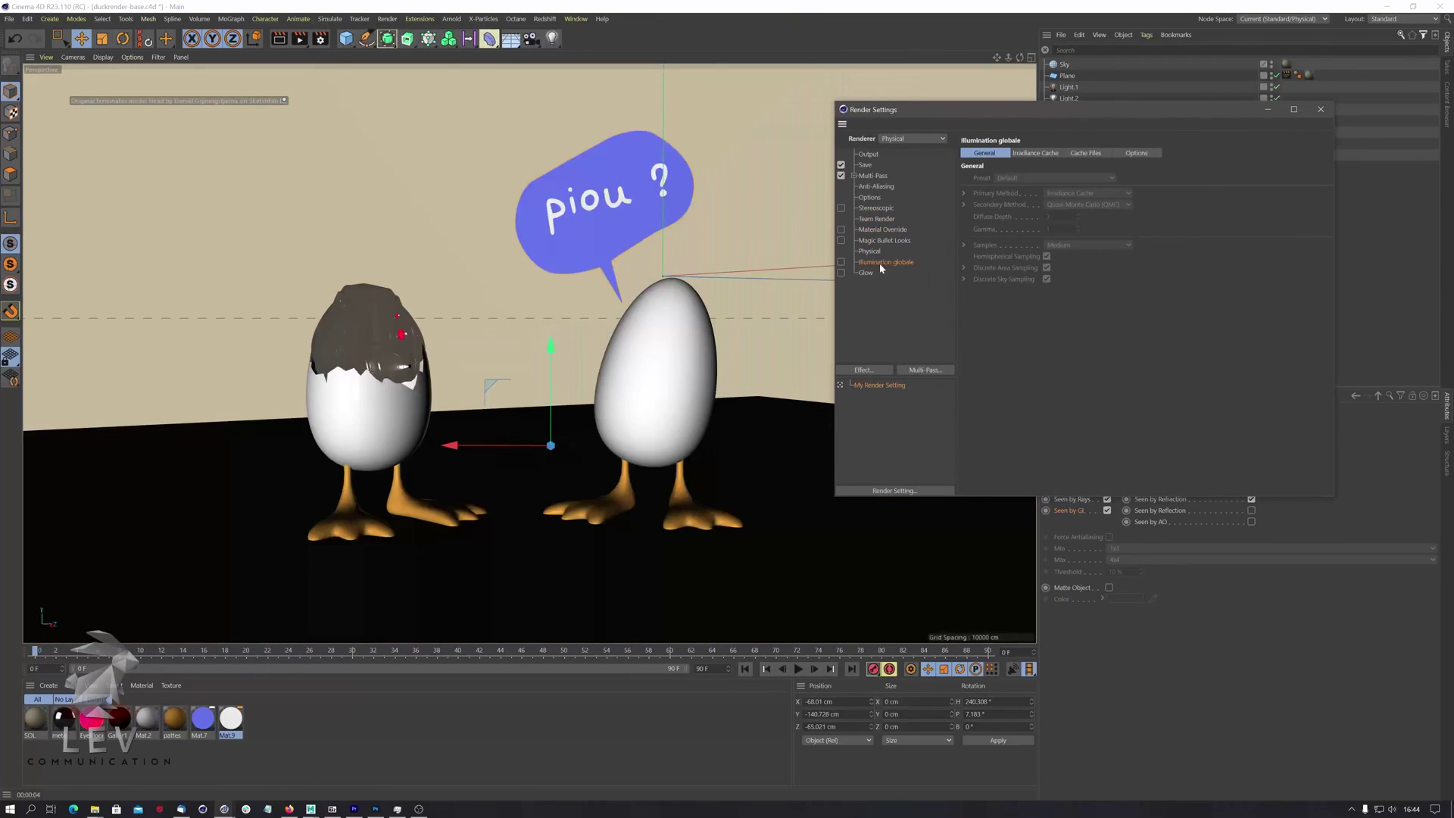
{"action": "key", "text": "Delete"}
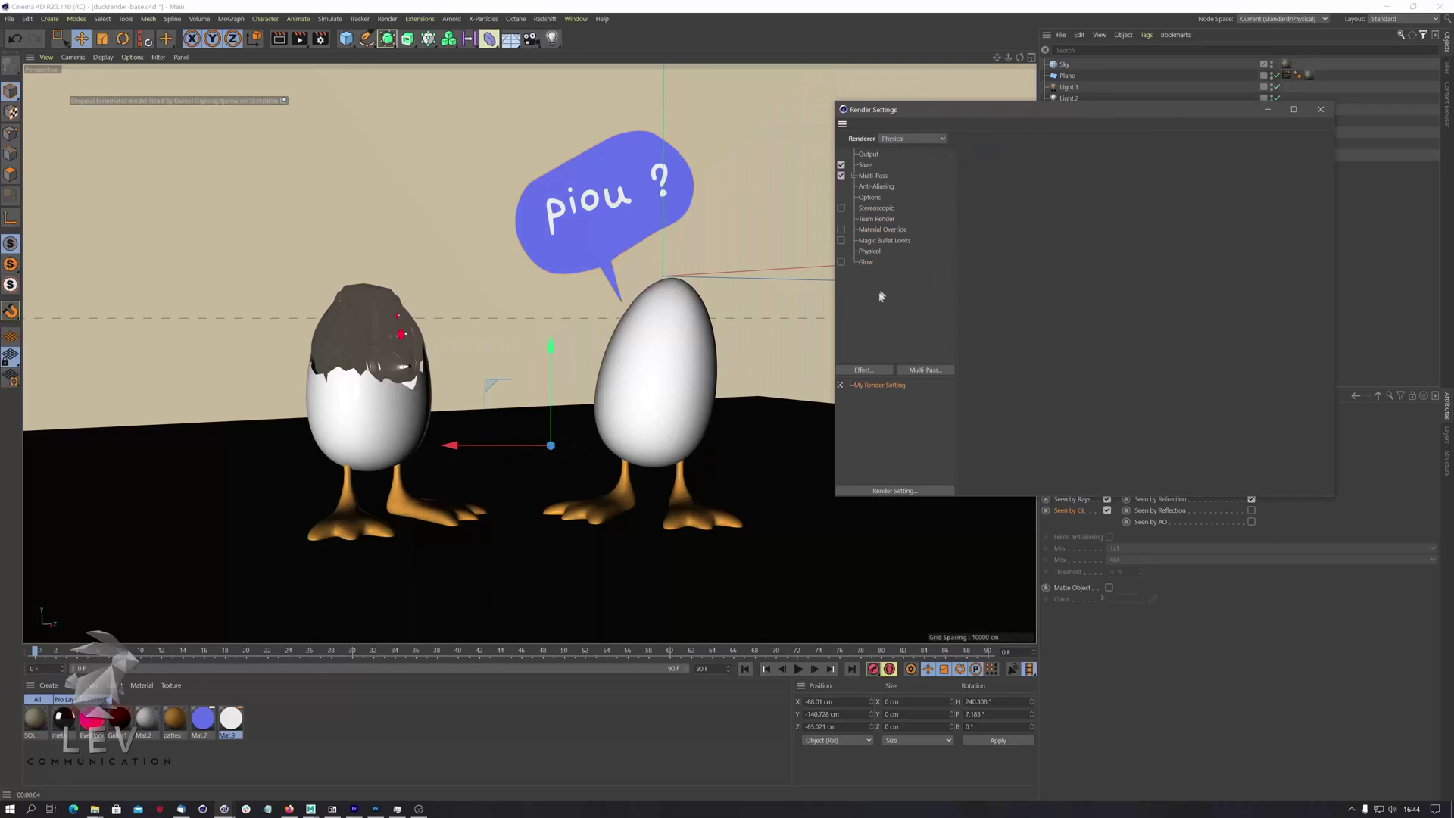
{"action": "left_click", "coordinate": [873, 371]}
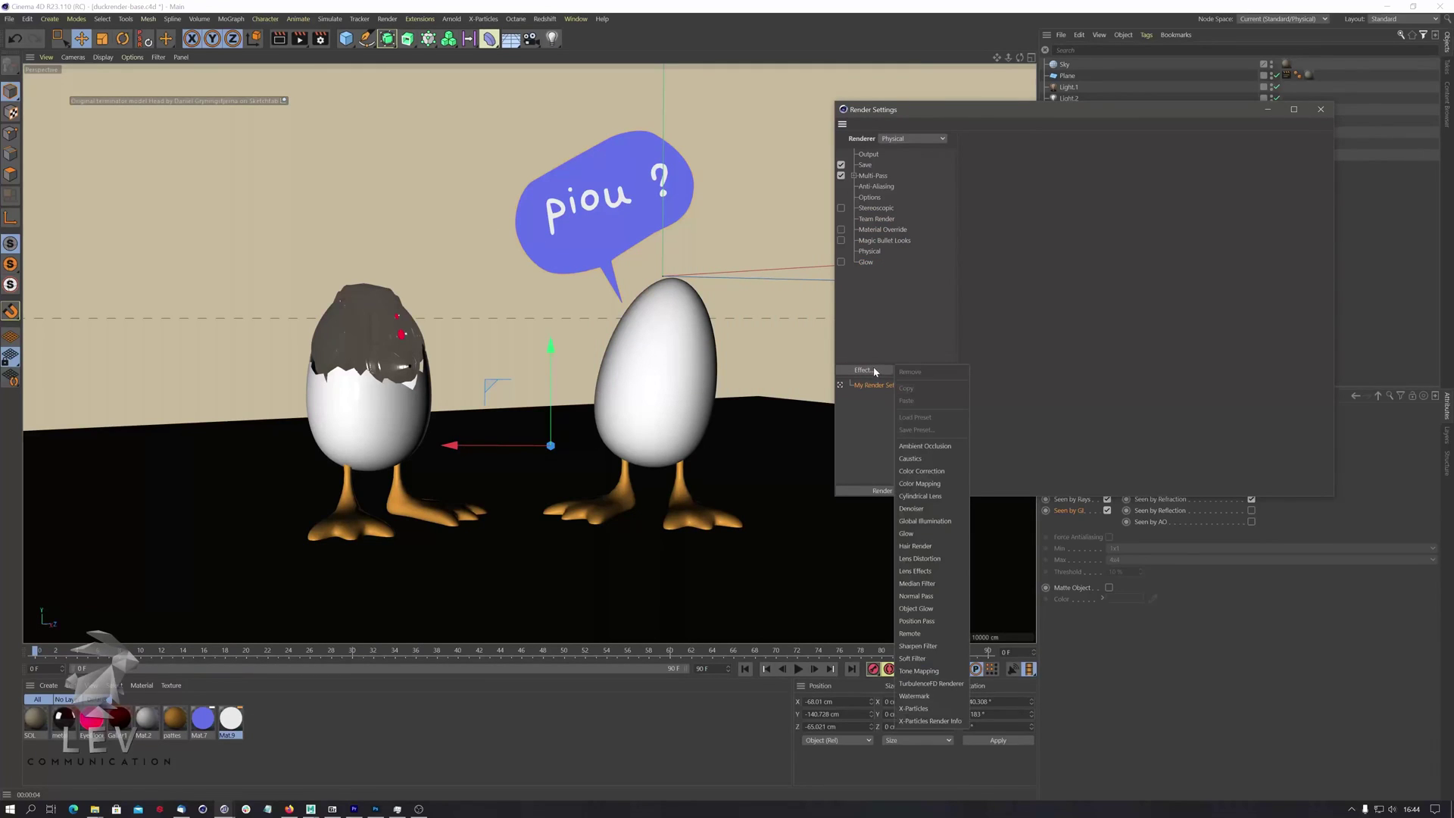
{"action": "left_click", "coordinate": [924, 522]}
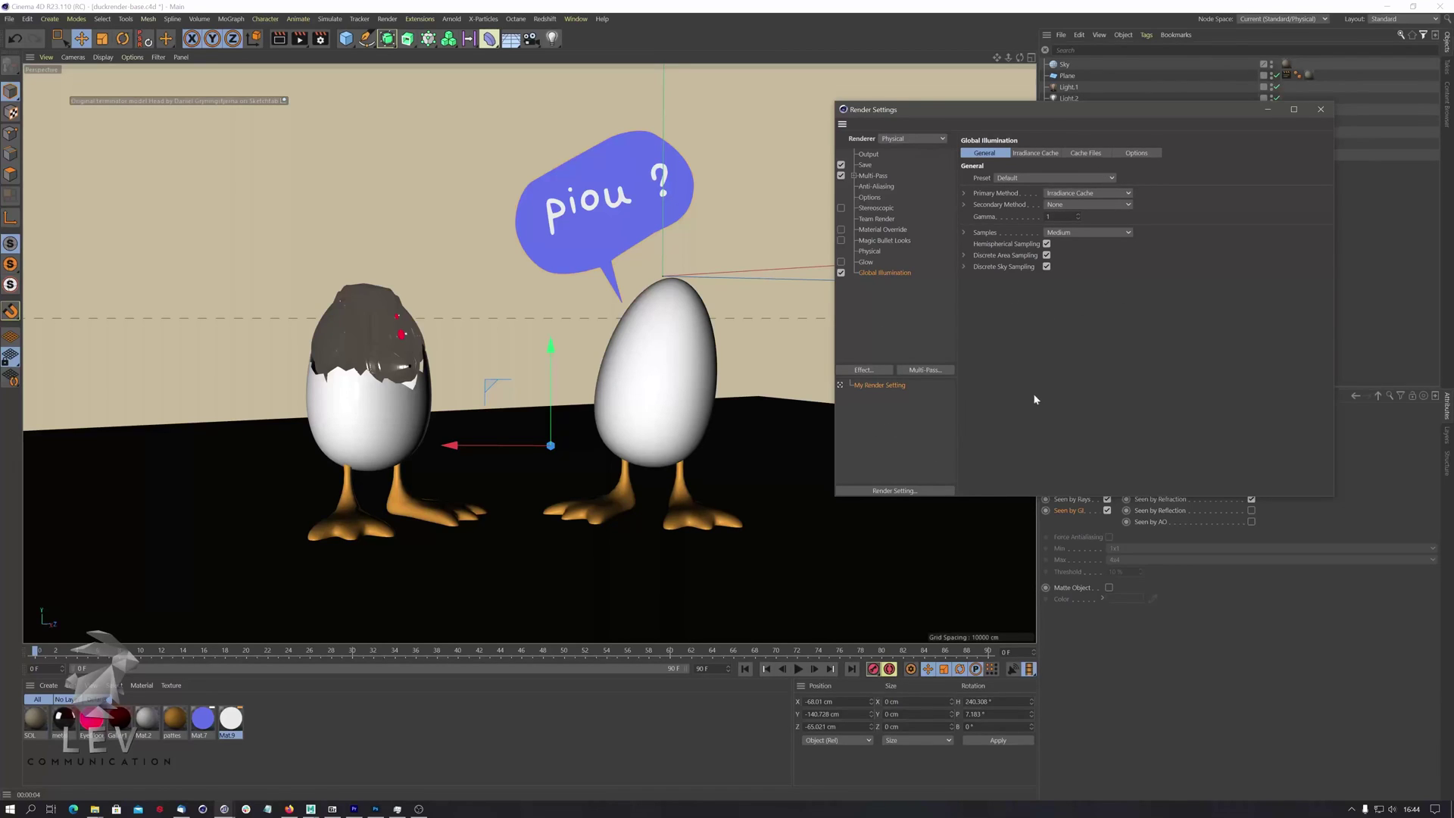
Render the view with Global Illumination, clear the Render Settings window off the image and show Bulle's compositing tag.
{"action": "left_click", "coordinate": [279, 39]}
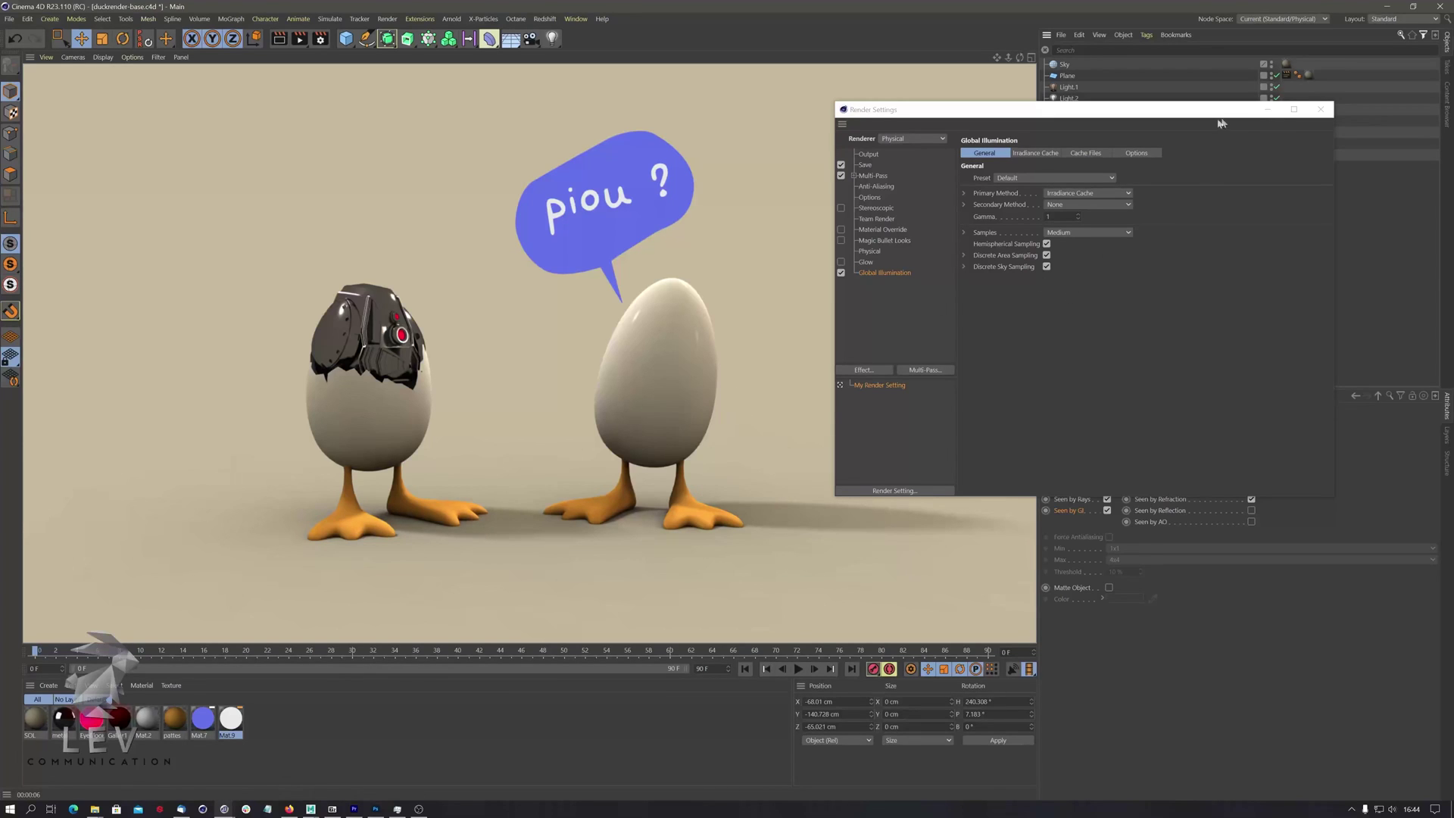
{"action": "key", "text": "ctrl+r"}
{"action": "left_click_drag", "start_coordinate": [1171, 114], "coordinate": [725, 603]}
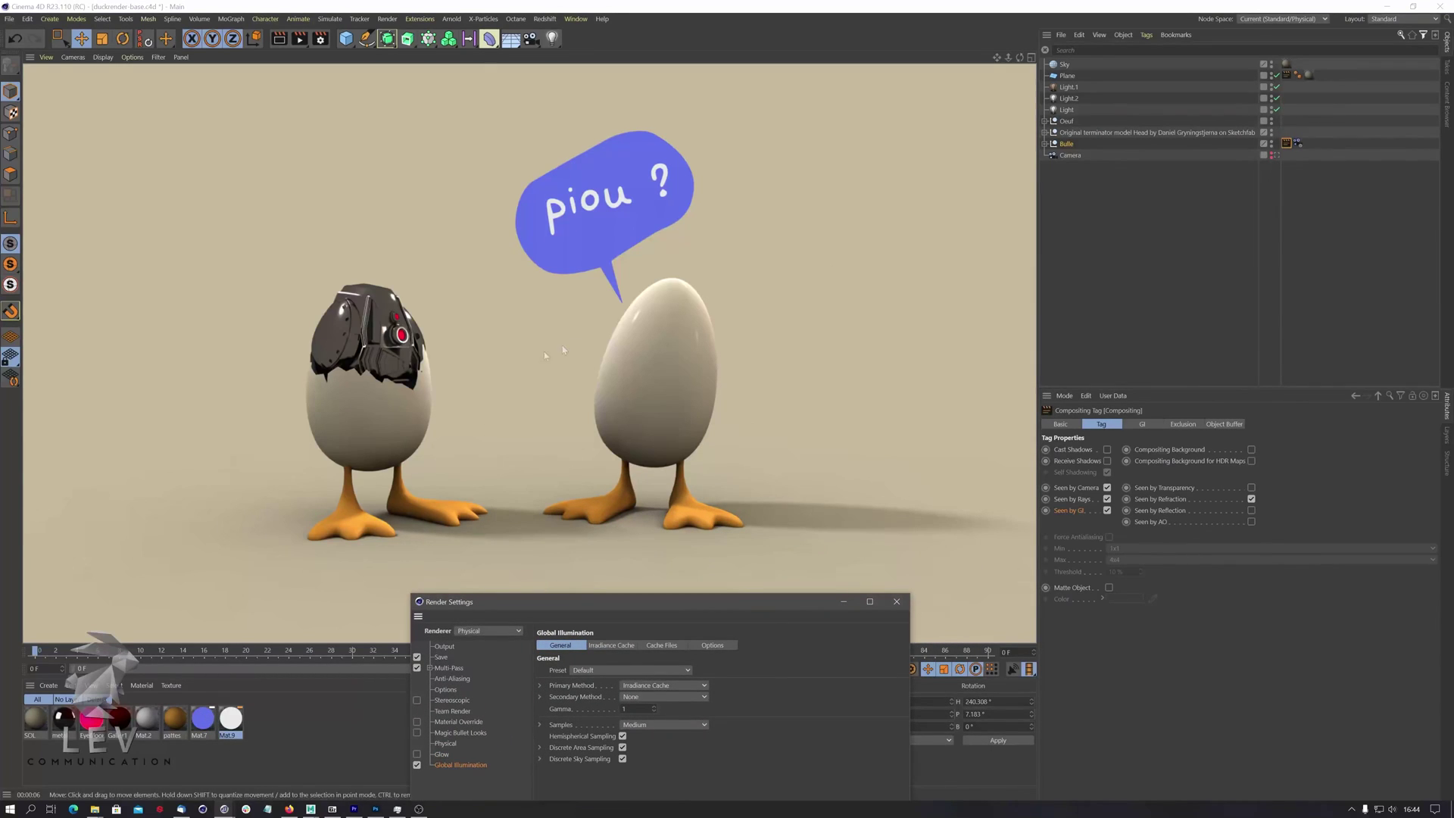
{"action": "left_click", "coordinate": [1285, 146]}
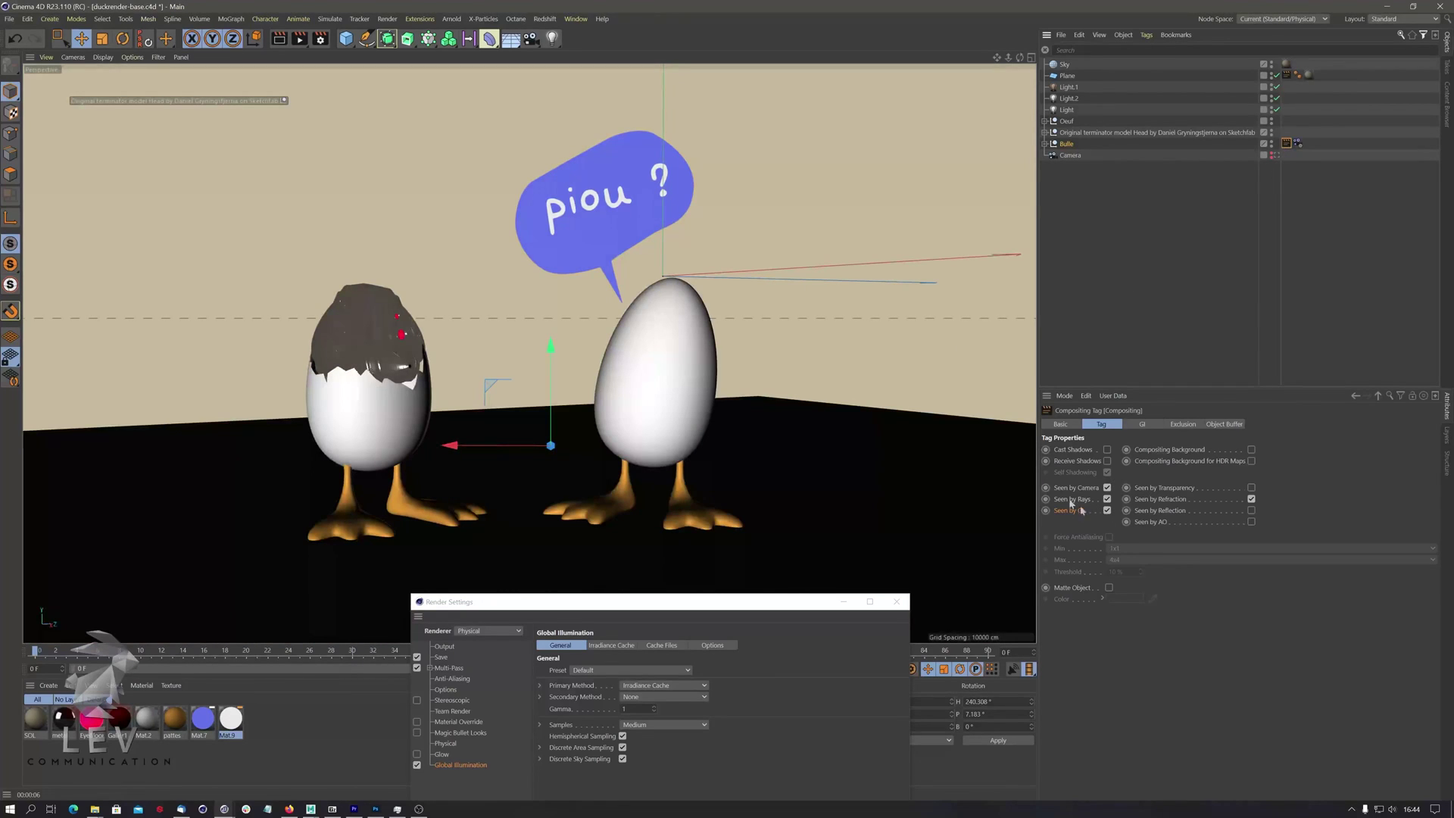
Set the Generate GI strength of the blue Mat.7 material to 600% in its Illumination settings and render the view.
{"action": "double_click", "coordinate": [203, 718]}
{"action": "left_click_drag", "start_coordinate": [379, 76], "coordinate": [1177, 95]}
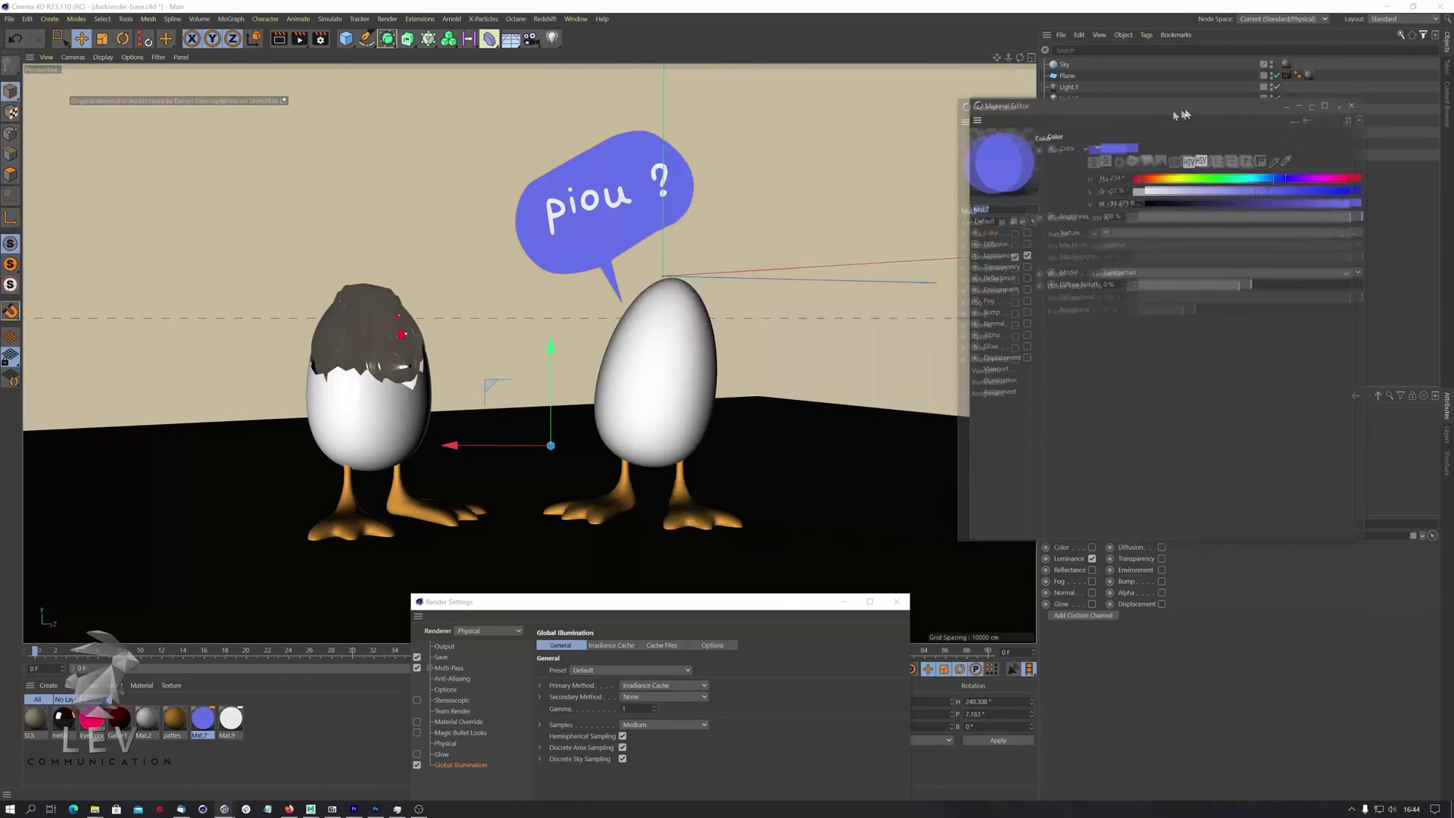
{"action": "left_click", "coordinate": [998, 246]}
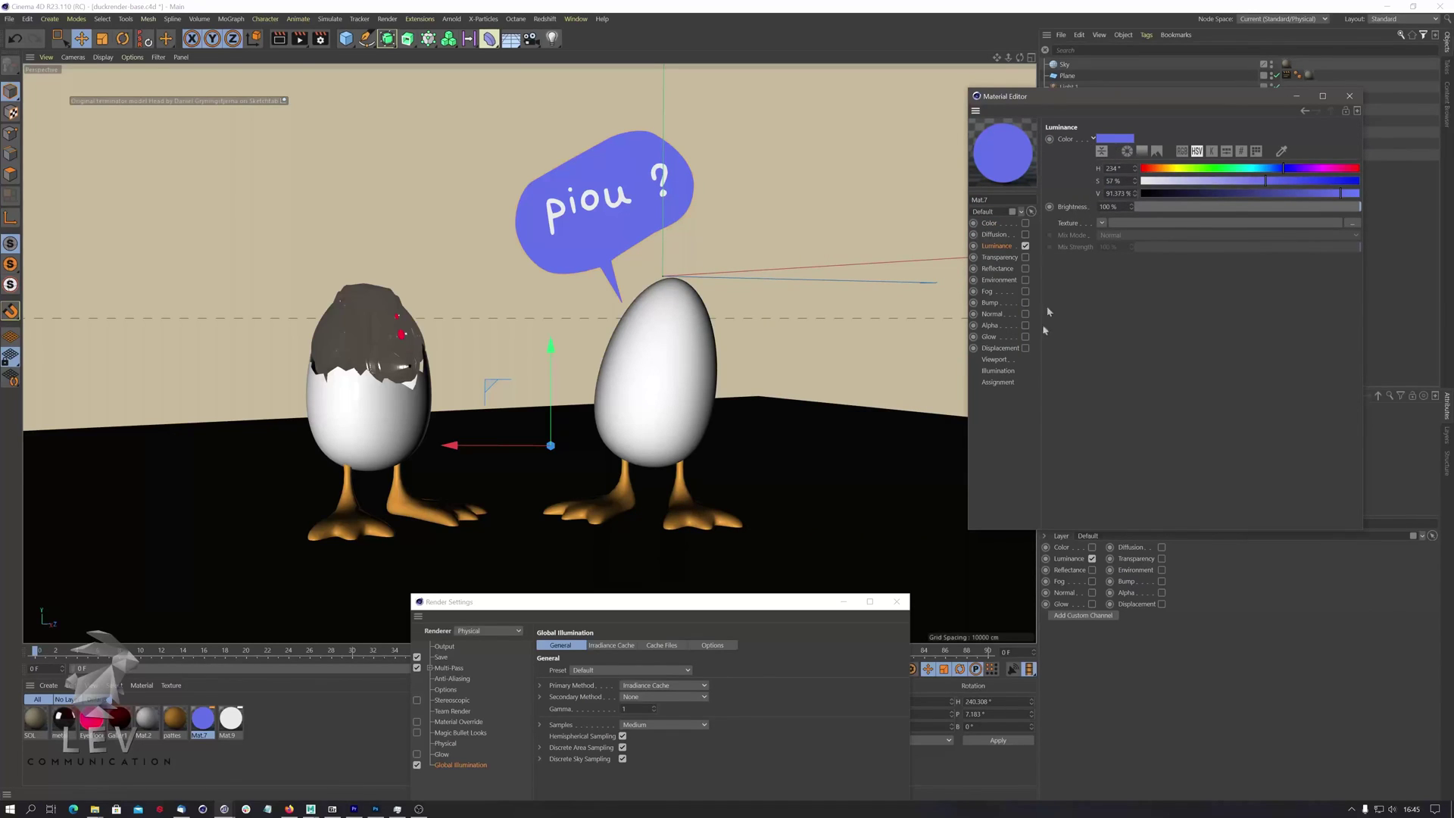
{"action": "left_click", "coordinate": [999, 371]}
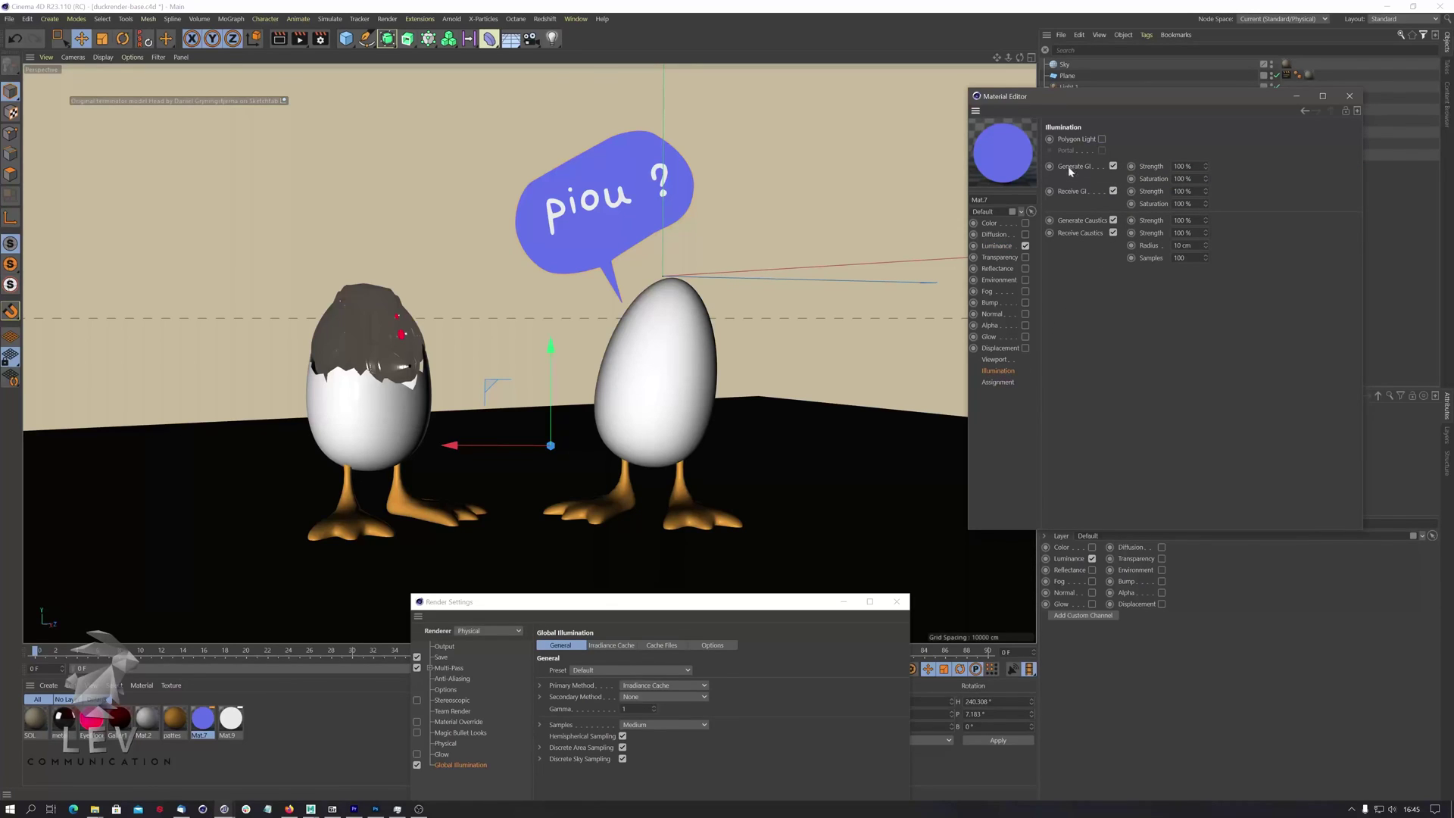
{"action": "left_click_drag", "start_coordinate": [1194, 167], "coordinate": [1129, 212]}
{"action": "type", "text": "600"}
{"action": "key", "text": "Return"}
{"action": "left_click", "coordinate": [280, 42]}
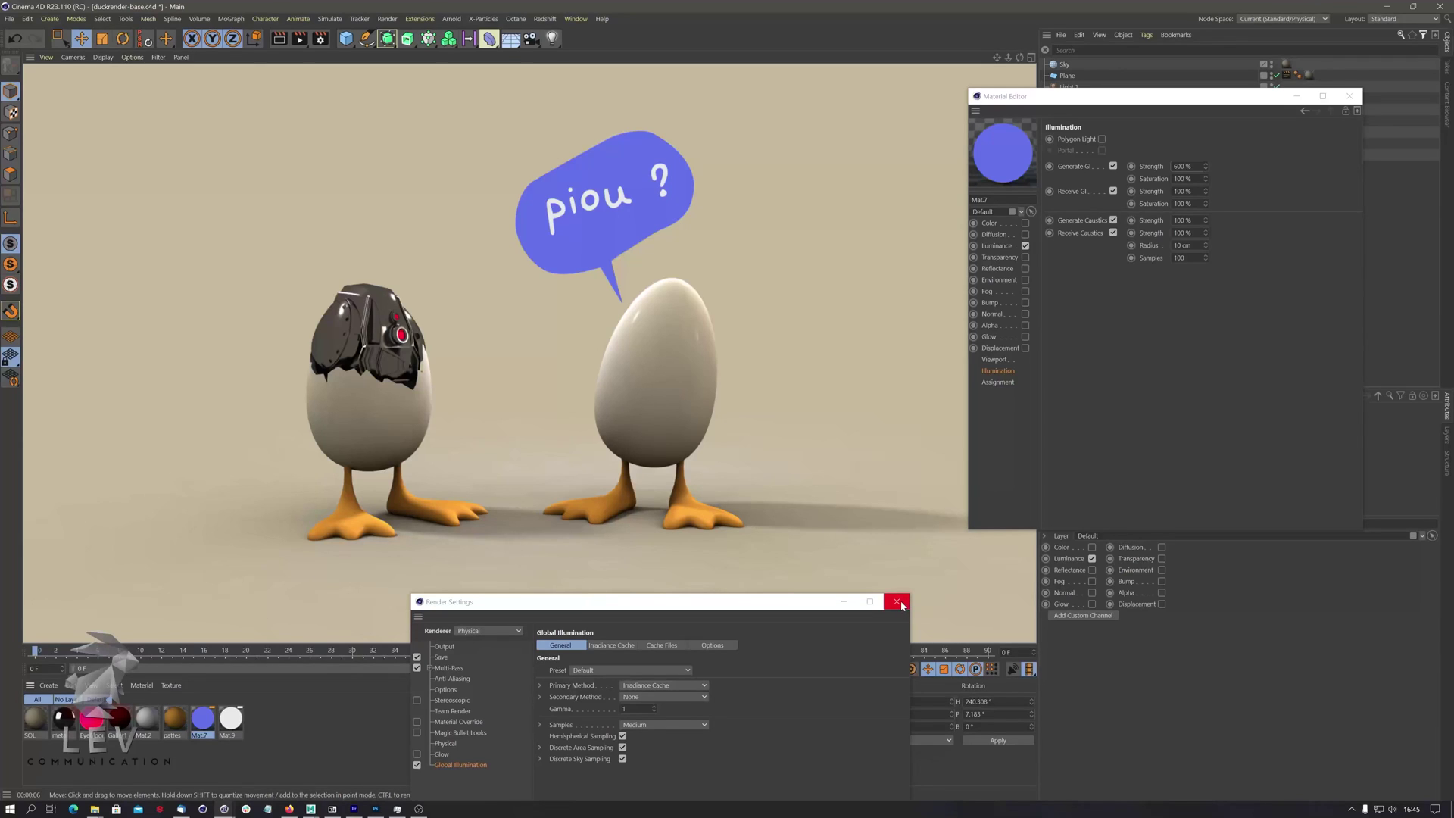
{"action": "left_click_drag", "start_coordinate": [783, 602], "coordinate": [802, 501]}
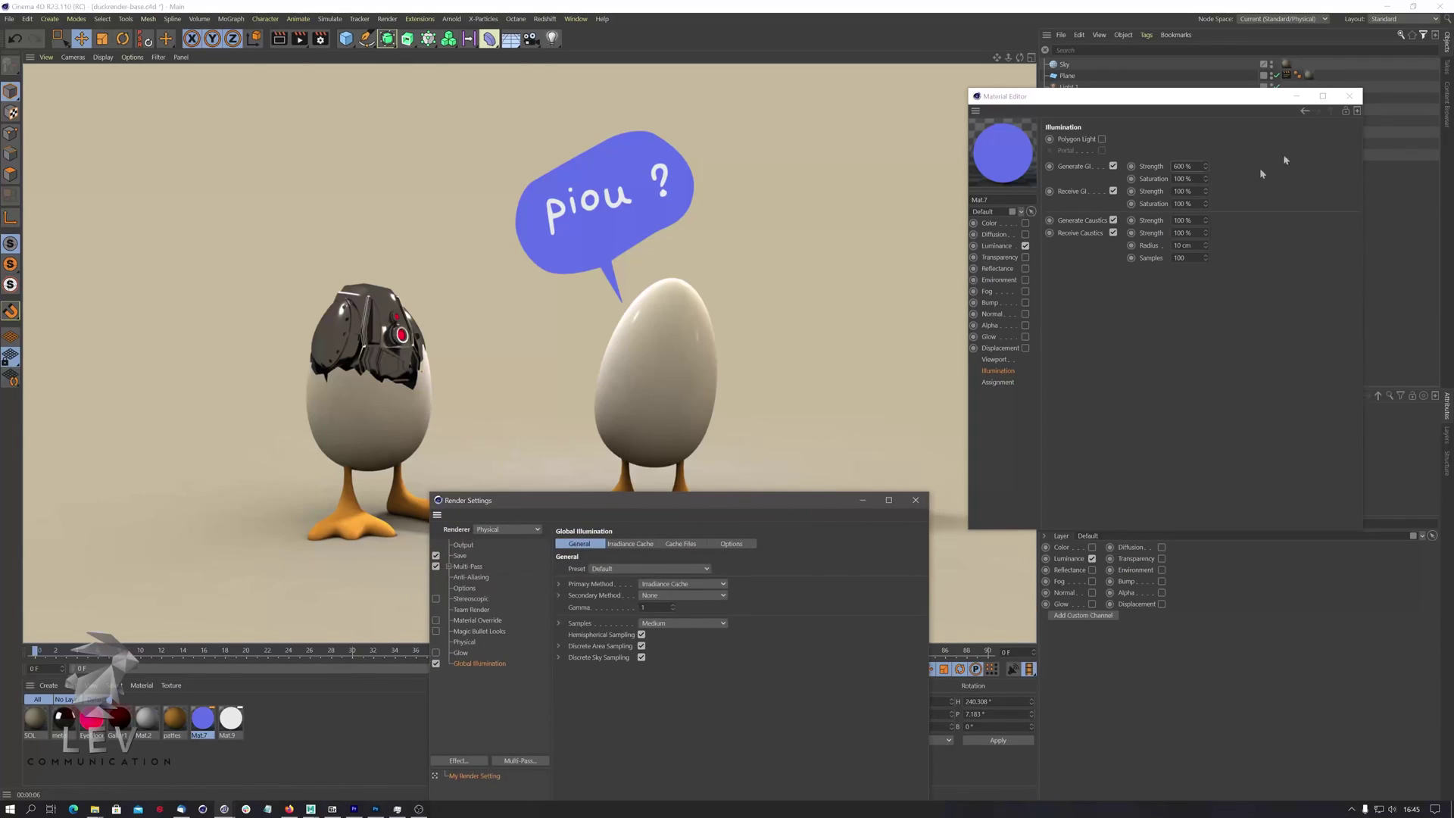
Close the Material Editor and add a Compositing render tag to the Sky object.
{"action": "left_click", "coordinate": [1349, 97]}
{"action": "left_click", "coordinate": [1073, 78]}
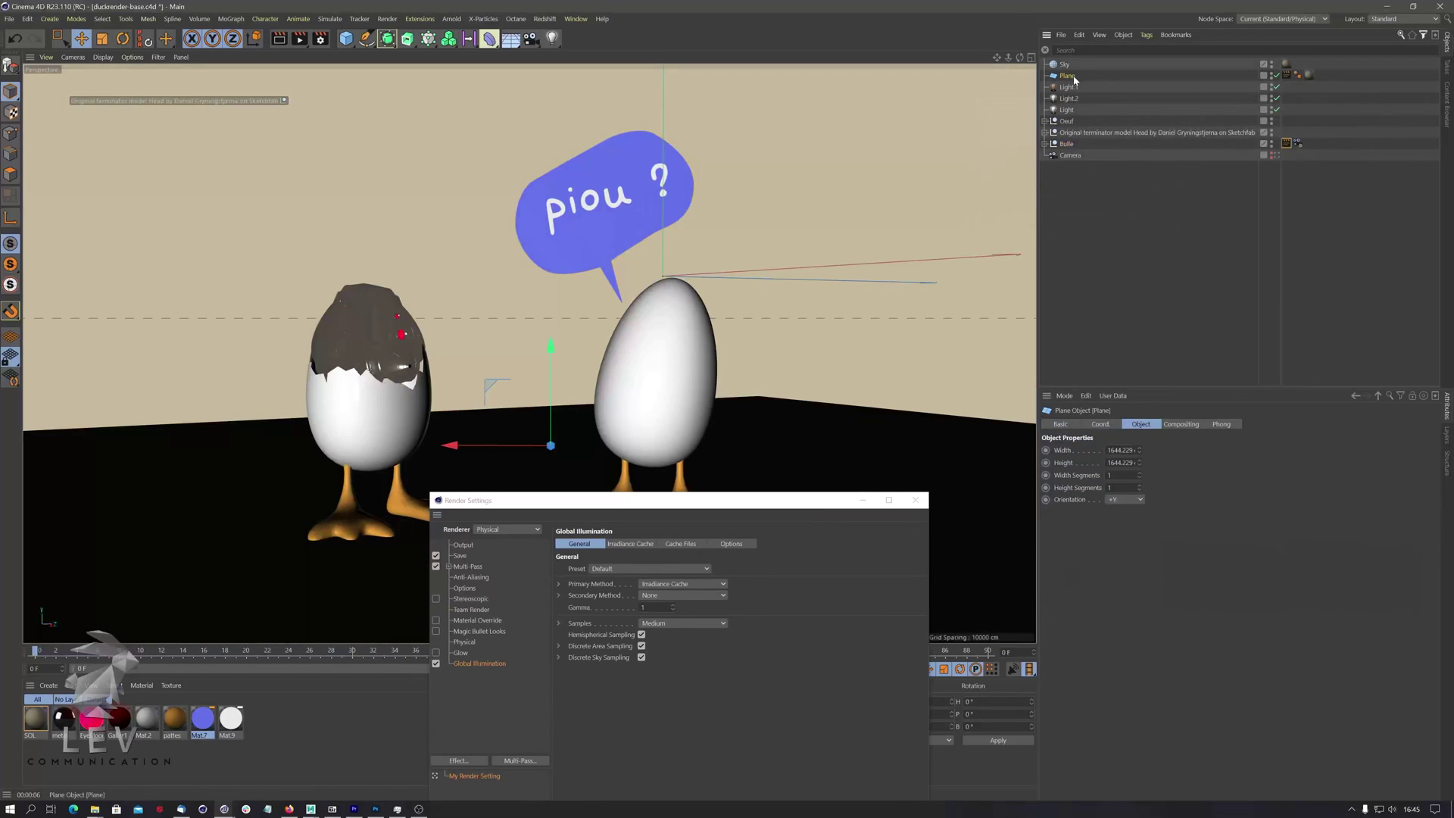
{"action": "left_click", "coordinate": [1066, 66]}
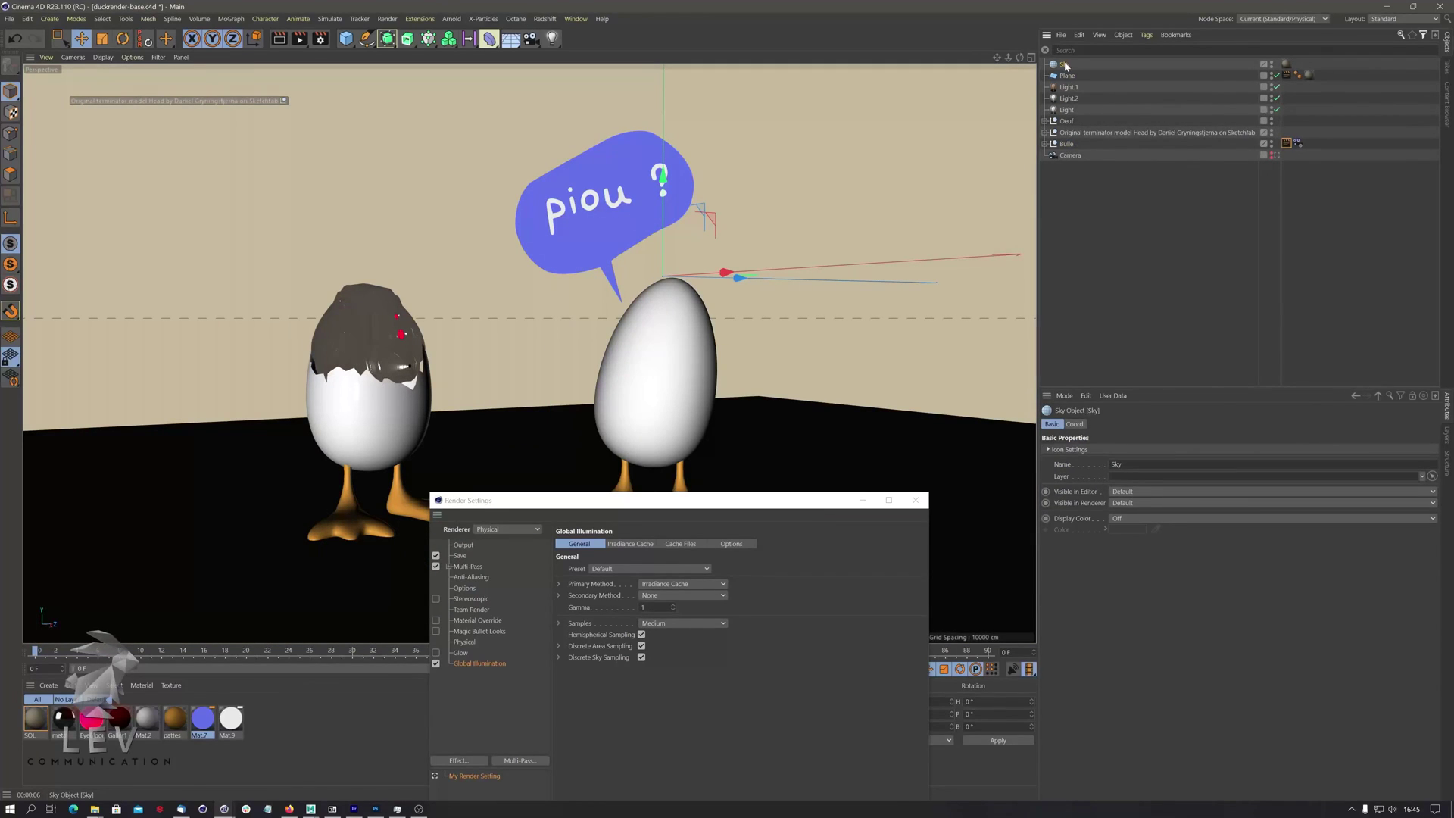
{"action": "right_click", "coordinate": [1066, 66]}
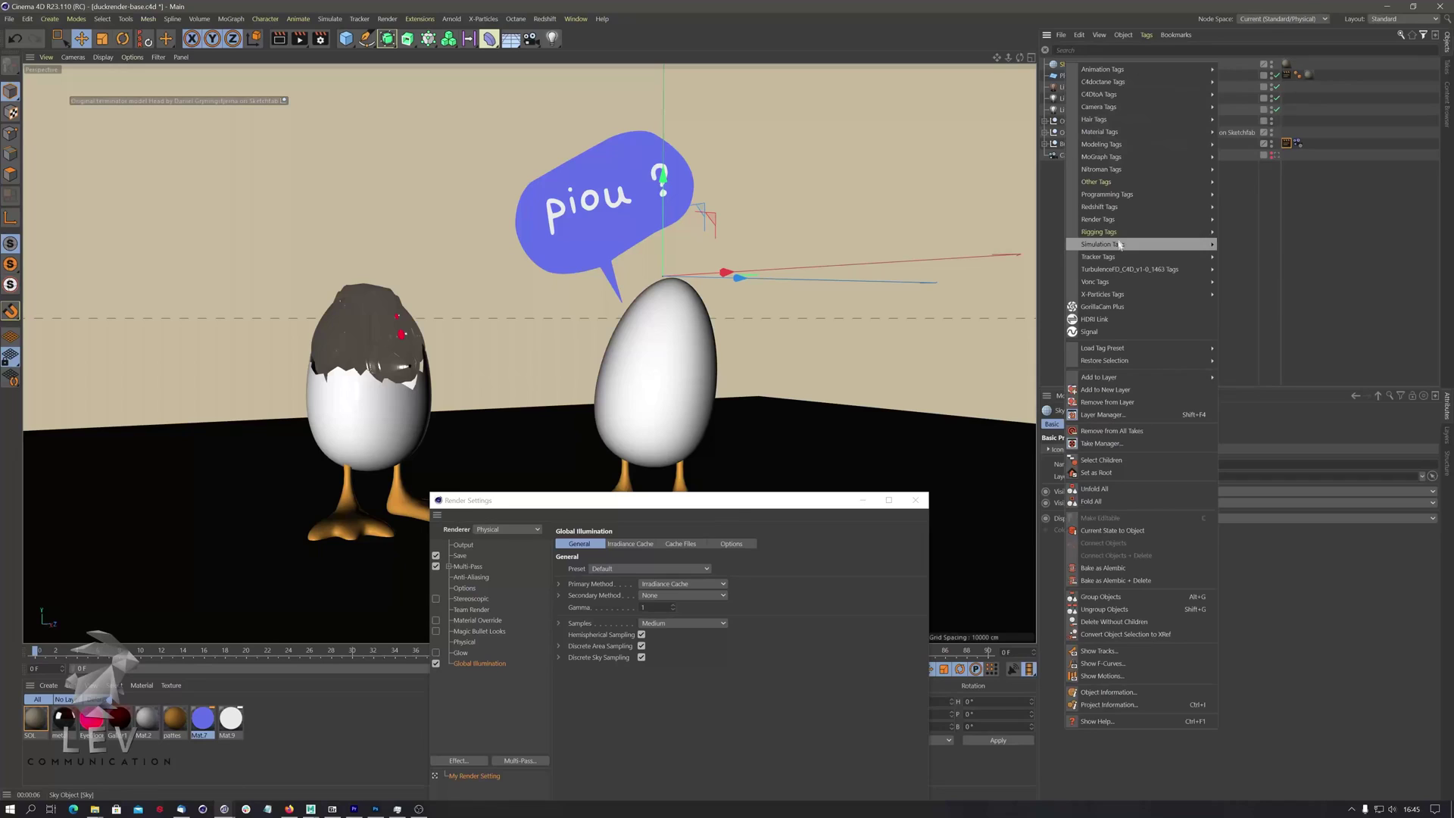
{"action": "mouse_move", "coordinate": [1124, 220]}
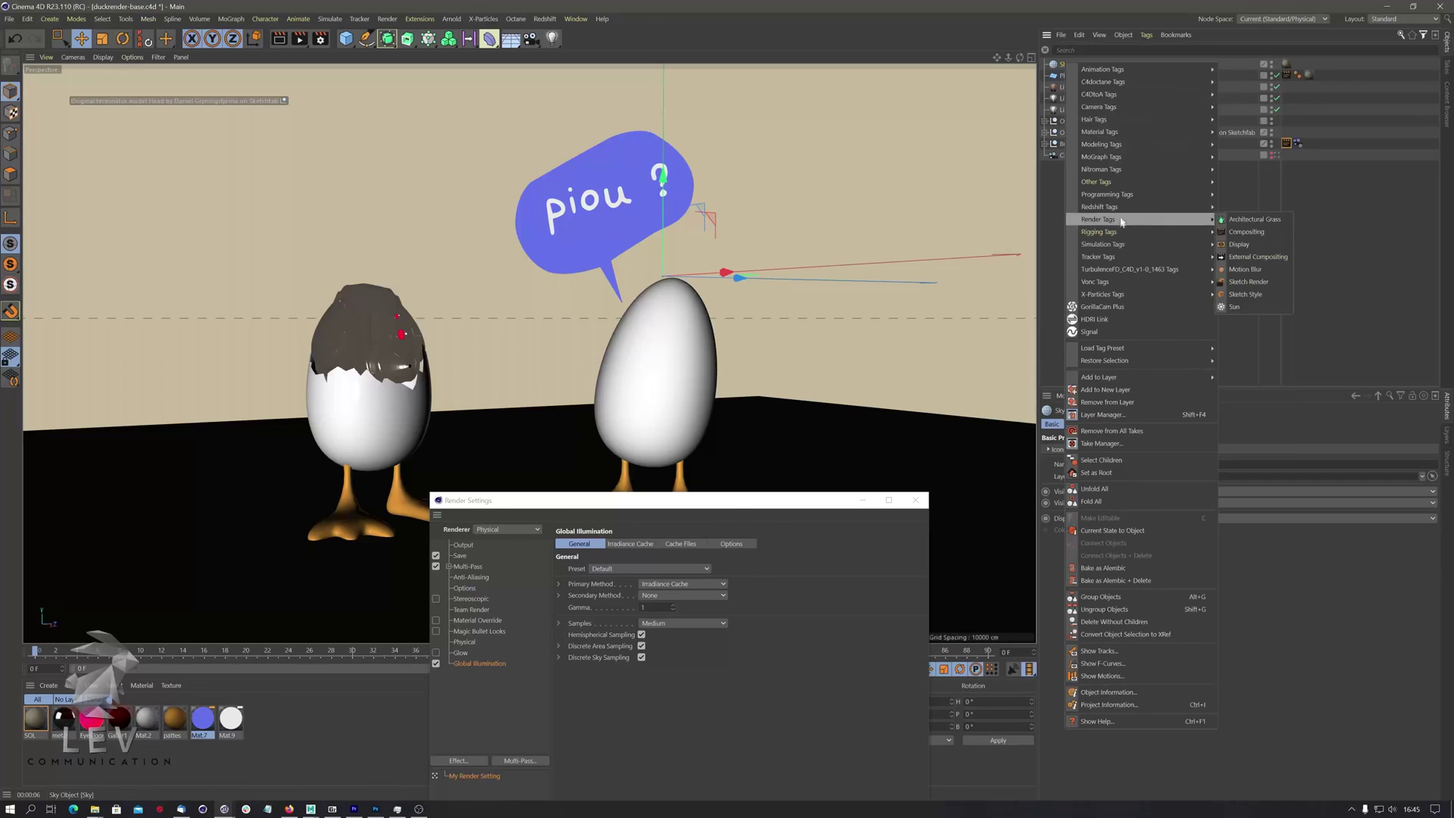
{"action": "left_click", "coordinate": [1246, 232]}
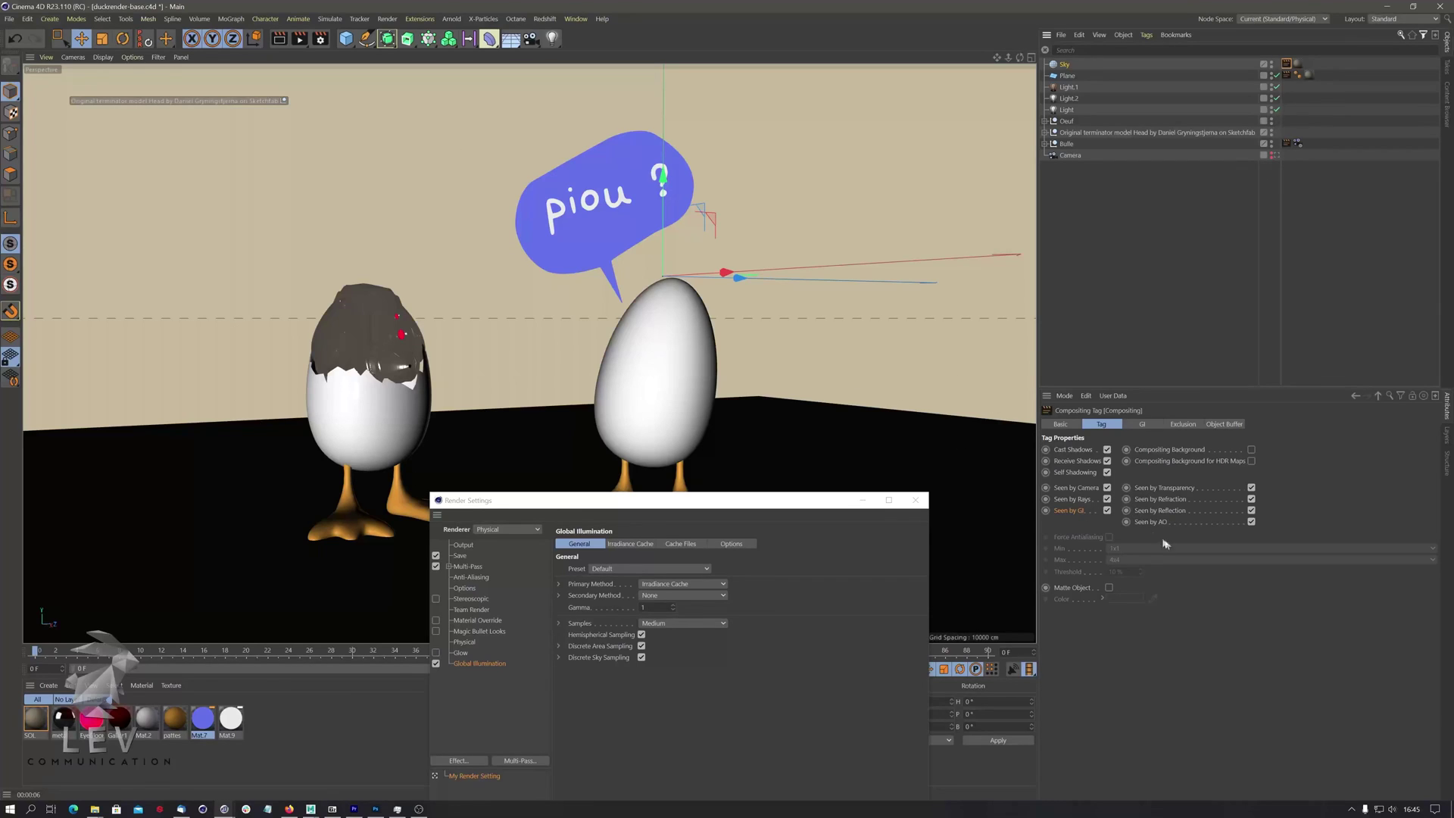
Disable Seen by GI on the Sky's compositing tag, render the view and clear the Render Settings window off the image.
{"action": "left_click", "coordinate": [1107, 511]}
{"action": "key", "text": "ctrl+r"}
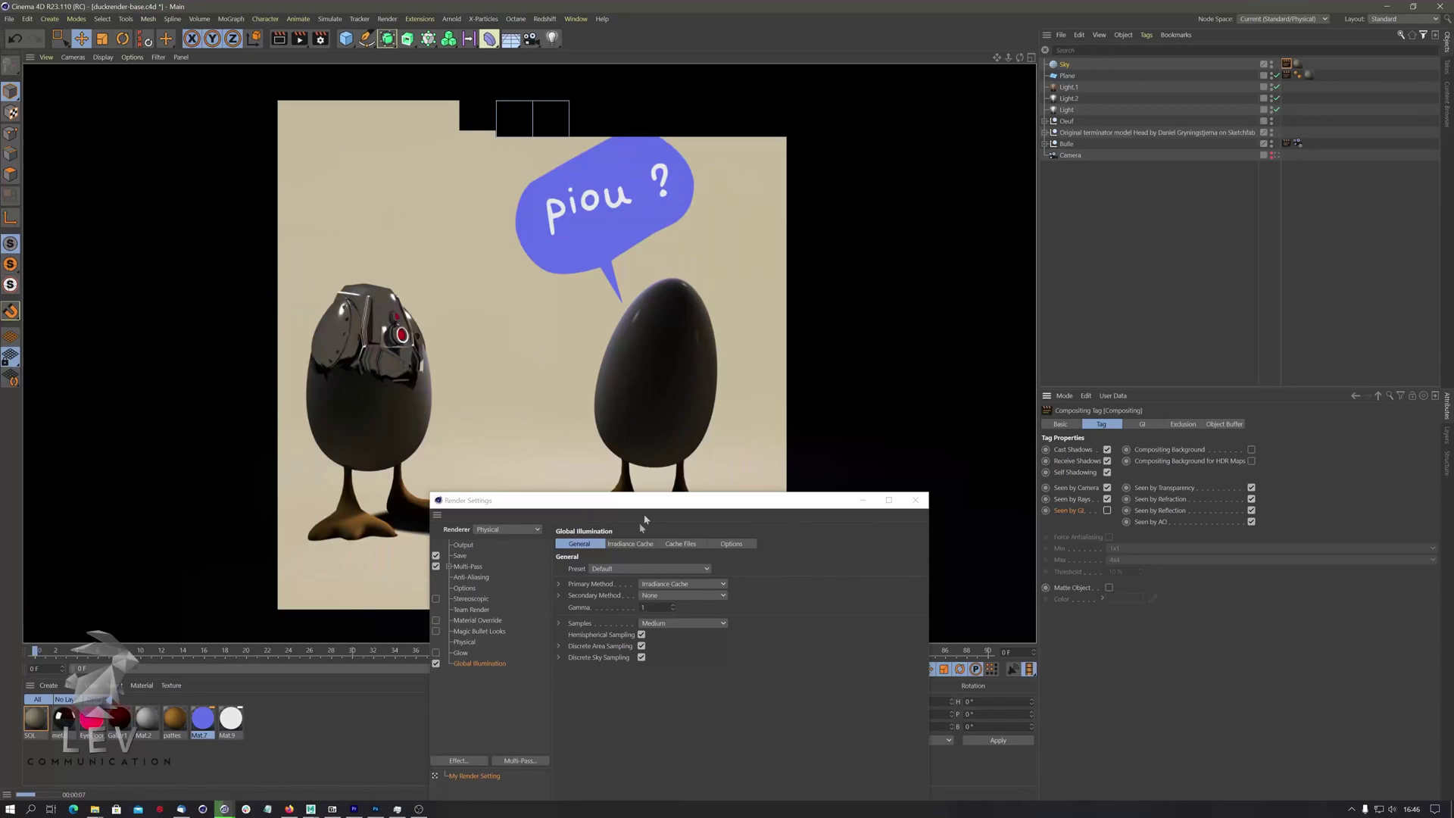
{"action": "left_click_drag", "start_coordinate": [653, 505], "coordinate": [1080, 584]}
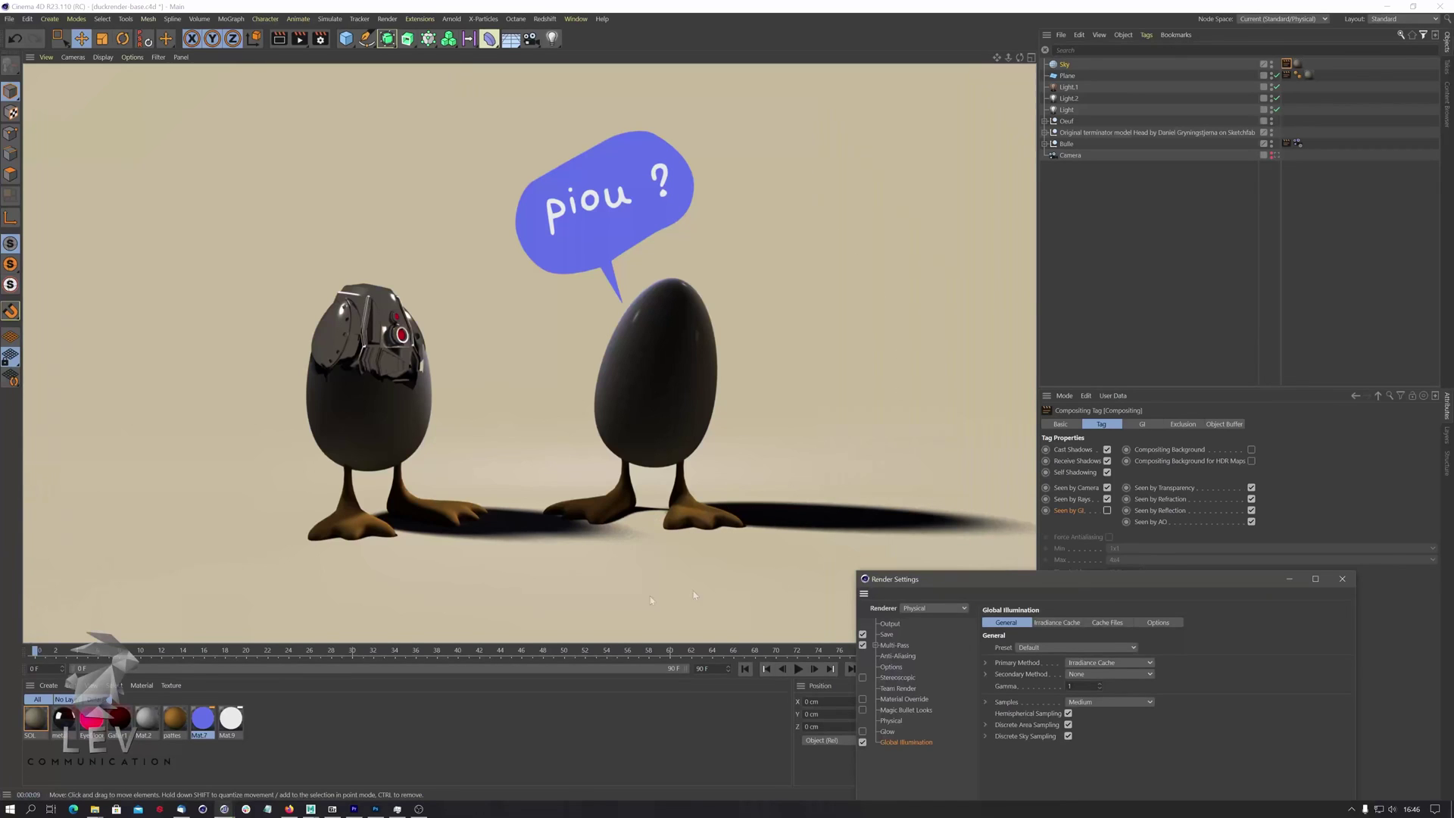
Re-enable Seen by GI on the Sky's compositing tag and render a region around the characters' lower bodies and feet.
{"action": "left_click", "coordinate": [1107, 511]}
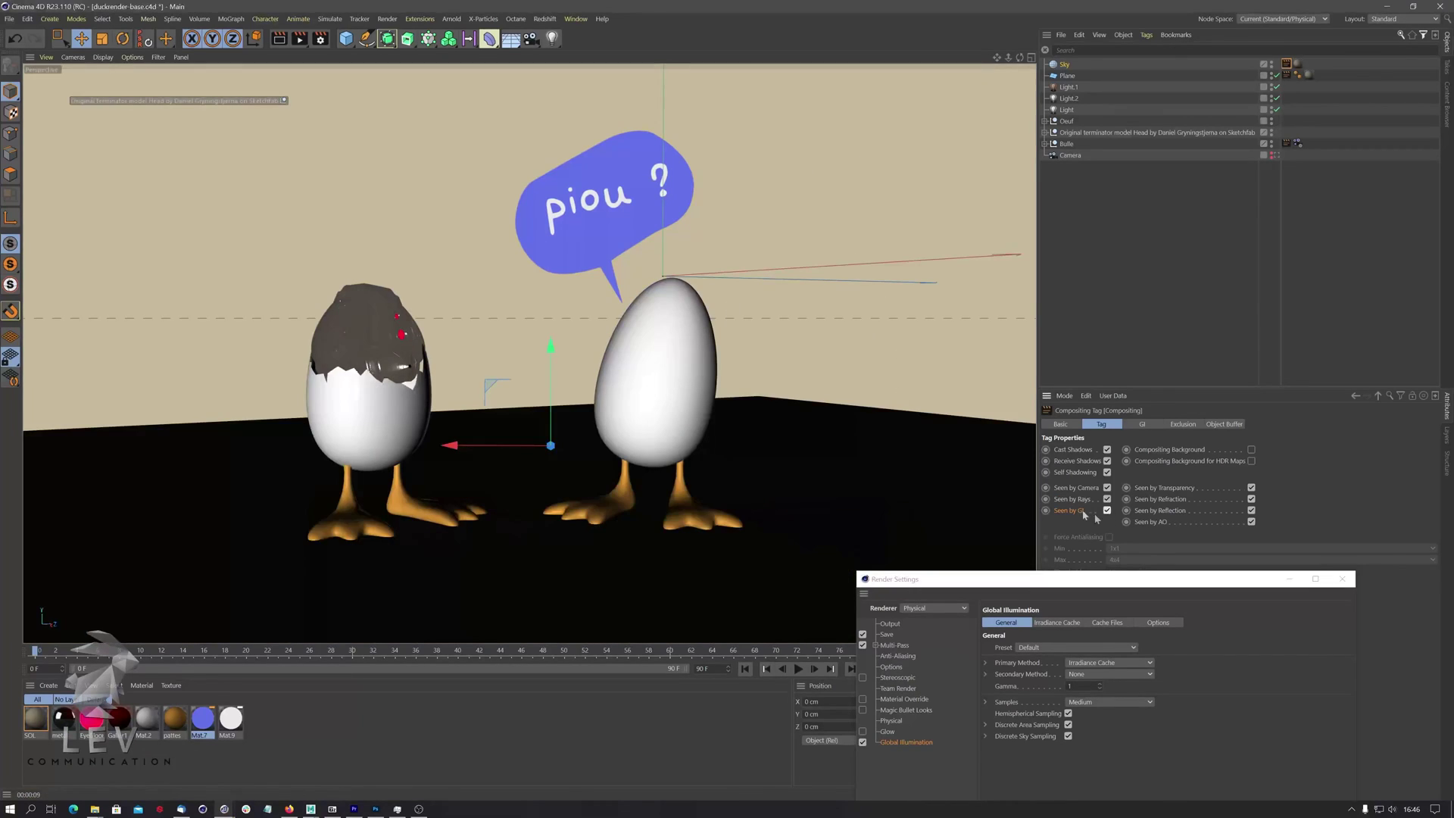
{"action": "left_click", "coordinate": [279, 38]}
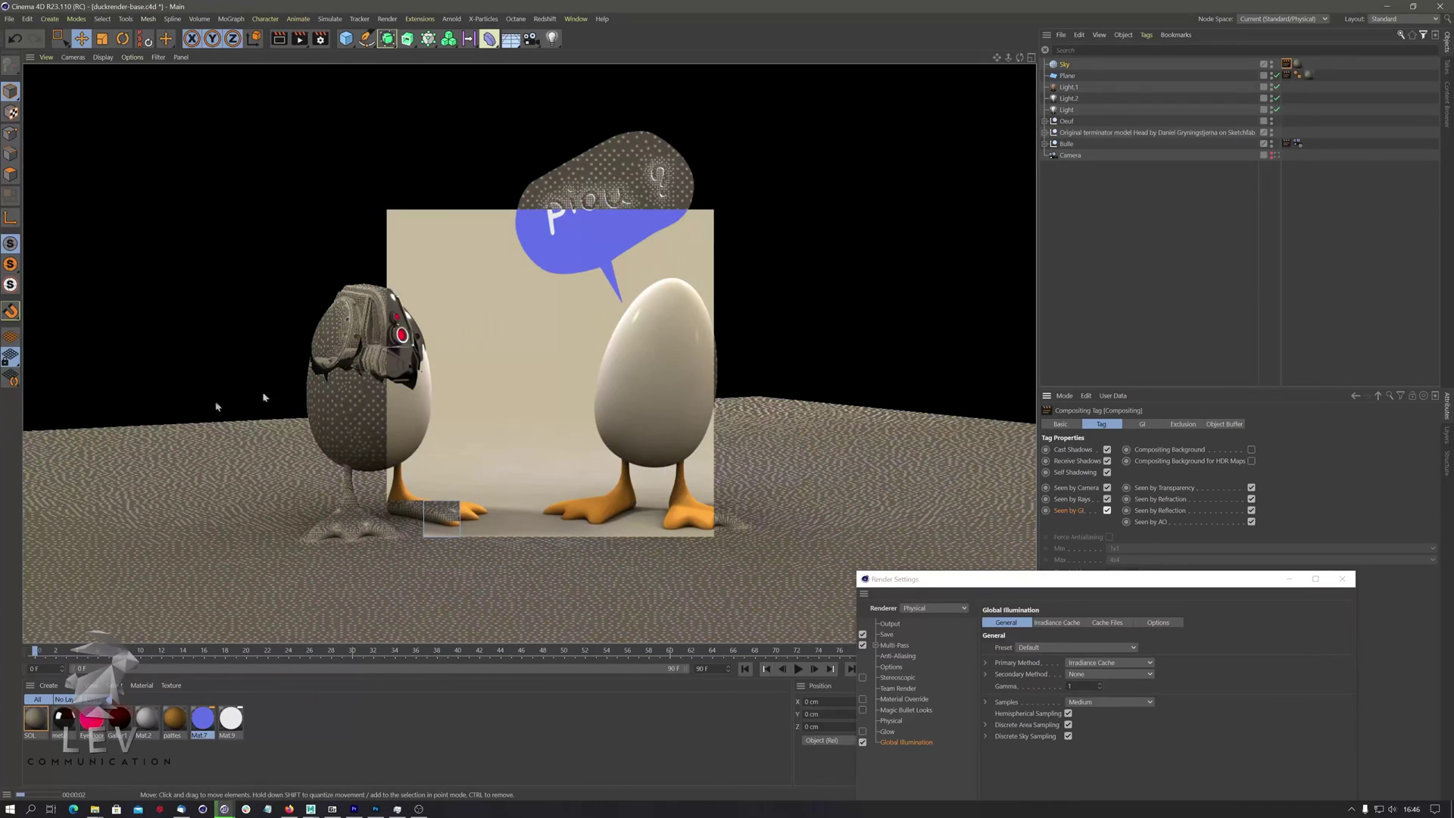
{"action": "left_click", "coordinate": [300, 38]}
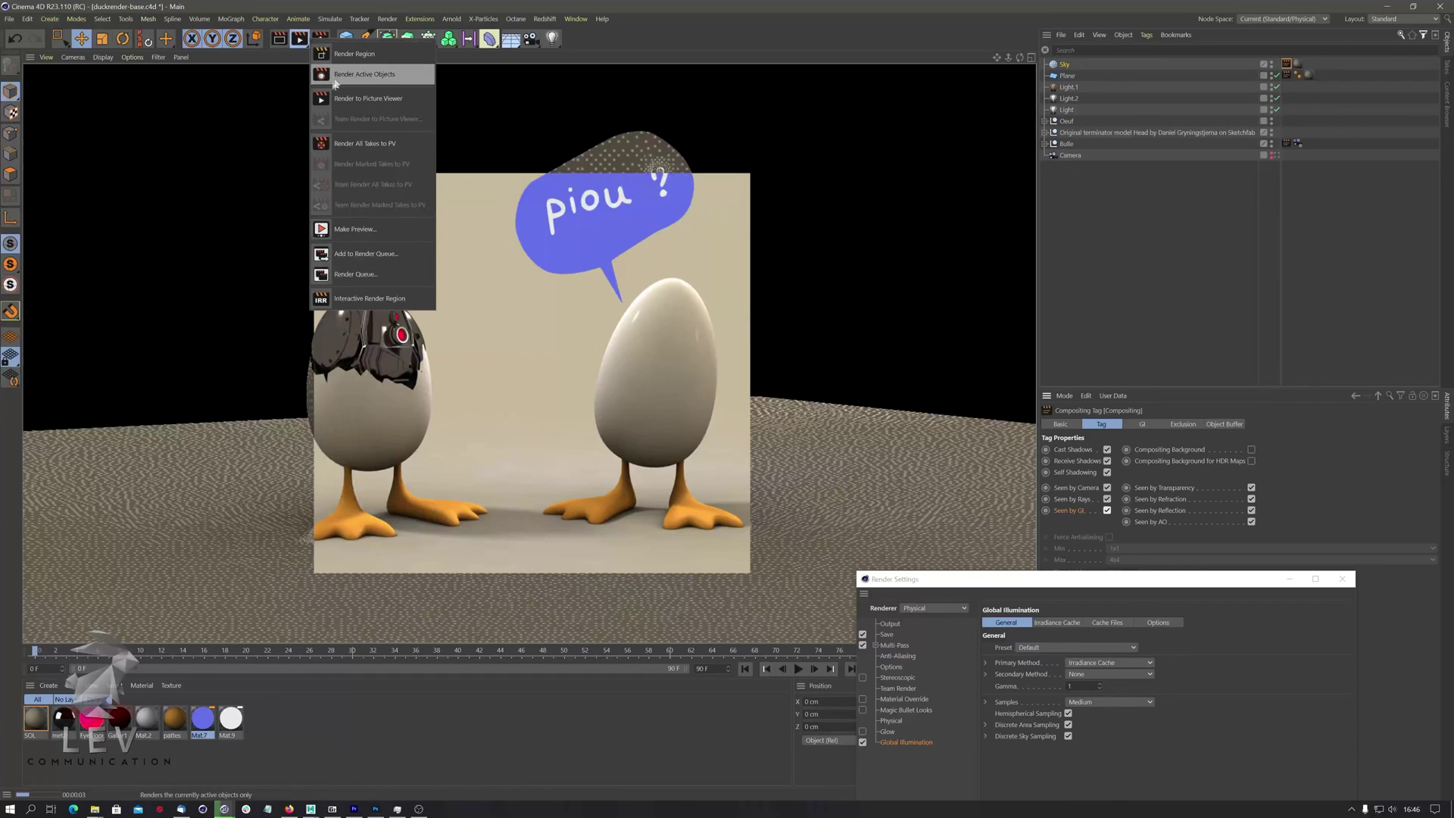
{"action": "left_click", "coordinate": [343, 54]}
{"action": "left_click_drag", "start_coordinate": [198, 330], "coordinate": [802, 548]}
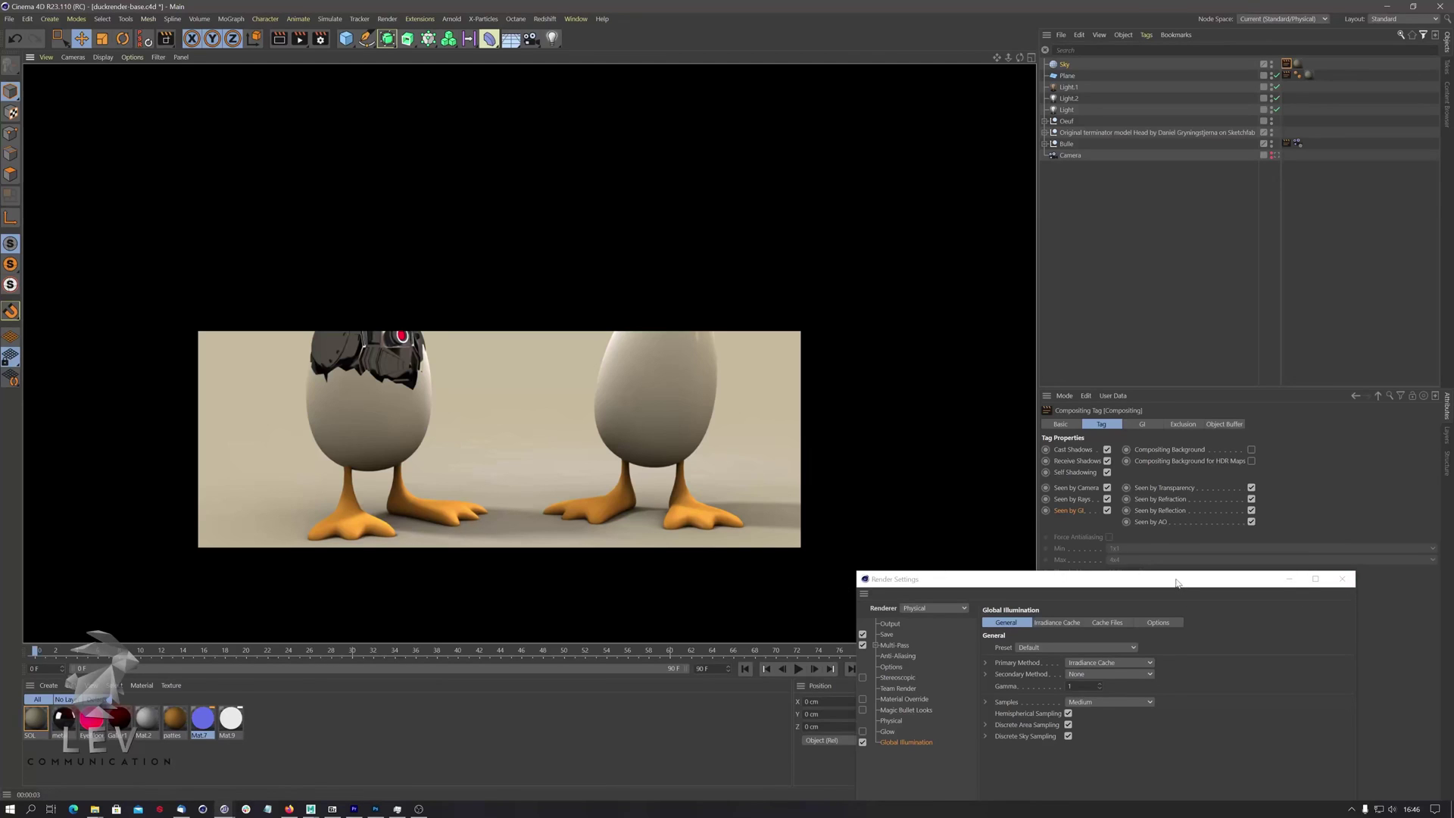
Close the Render Settings window, deselect all objects and render the full view.
{"action": "left_click_drag", "start_coordinate": [1176, 584], "coordinate": [730, 338]}
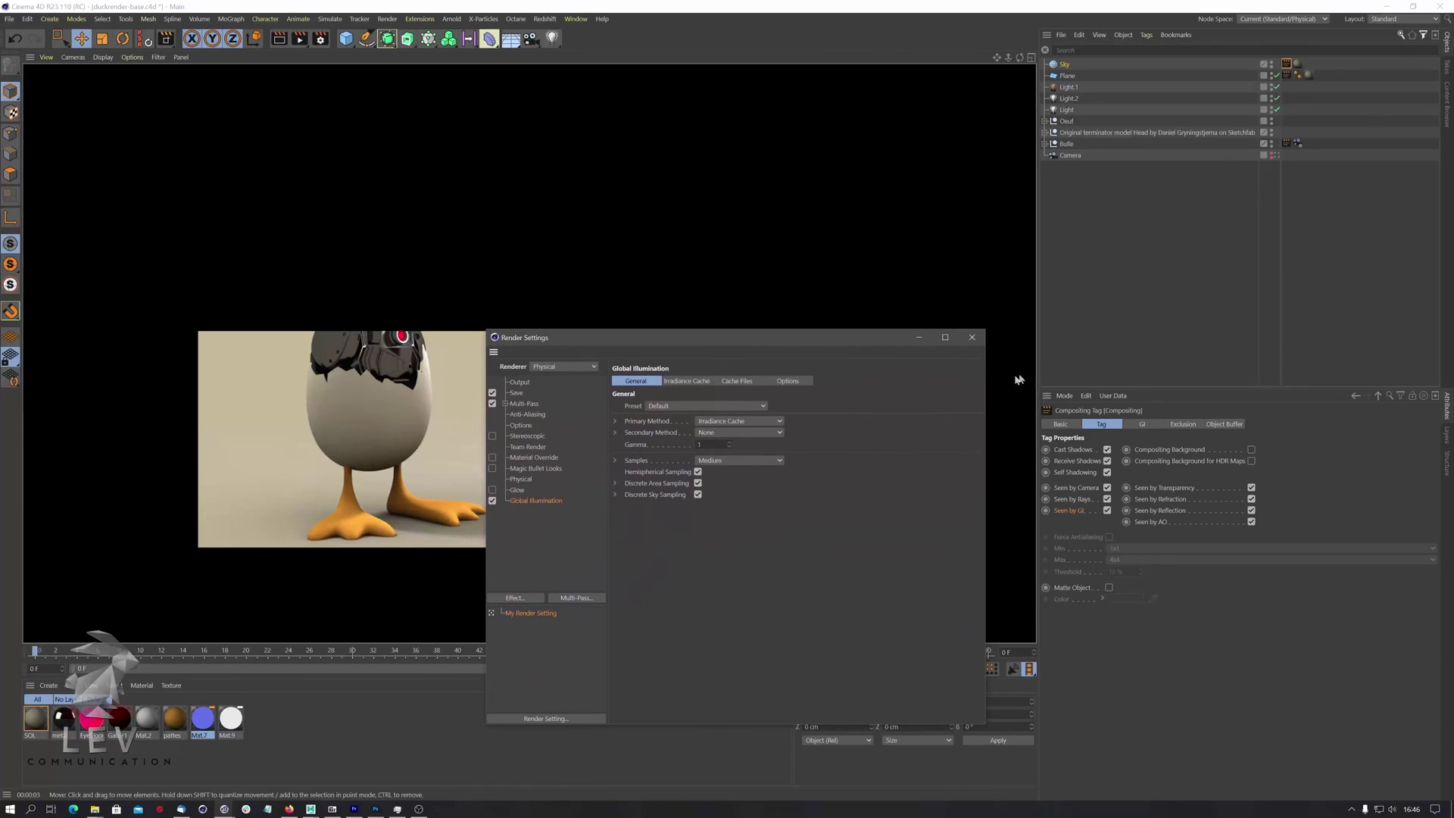
{"action": "left_click", "coordinate": [972, 338]}
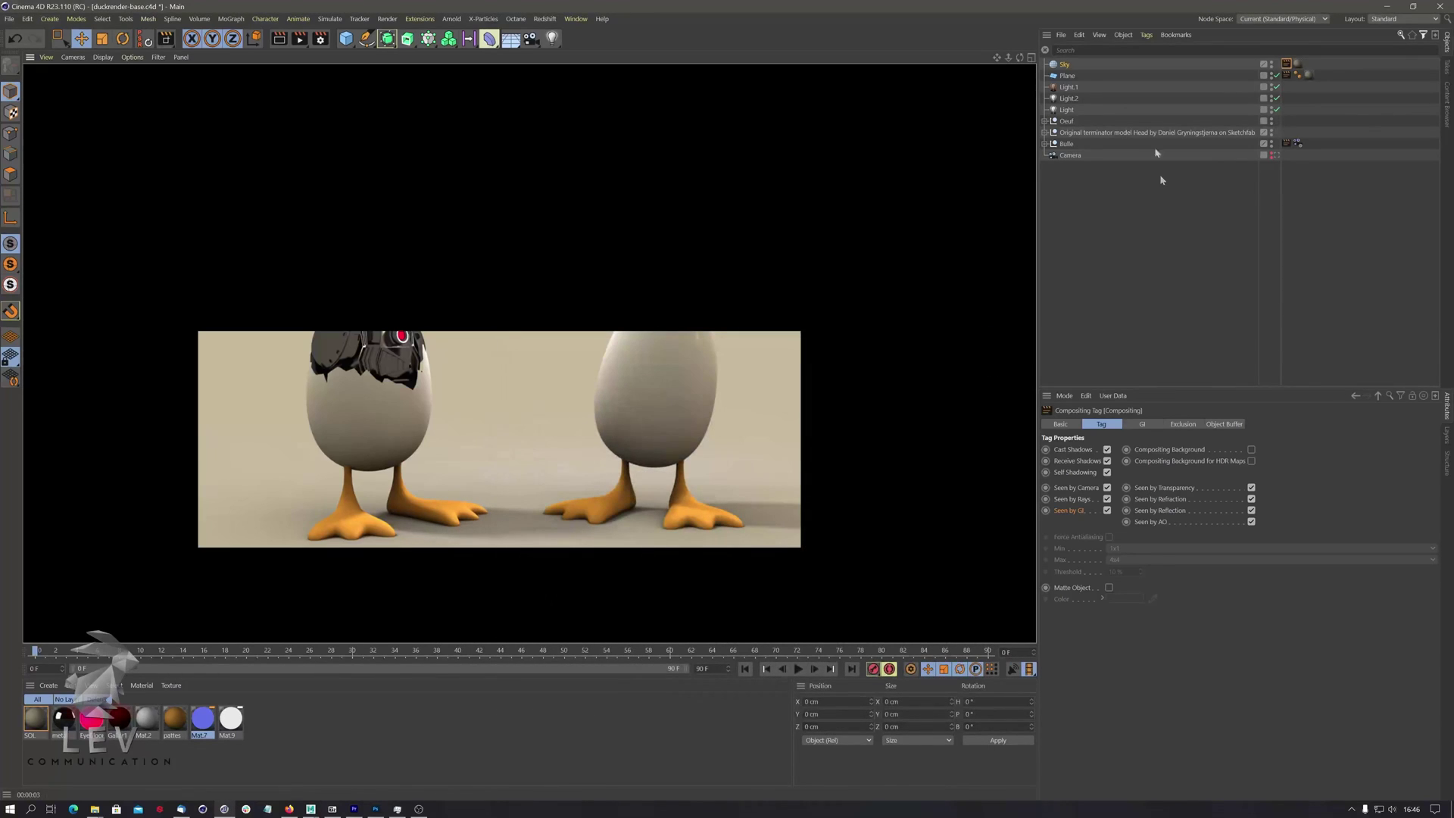
{"action": "left_click", "coordinate": [1119, 194]}
{"action": "left_click", "coordinate": [278, 39]}
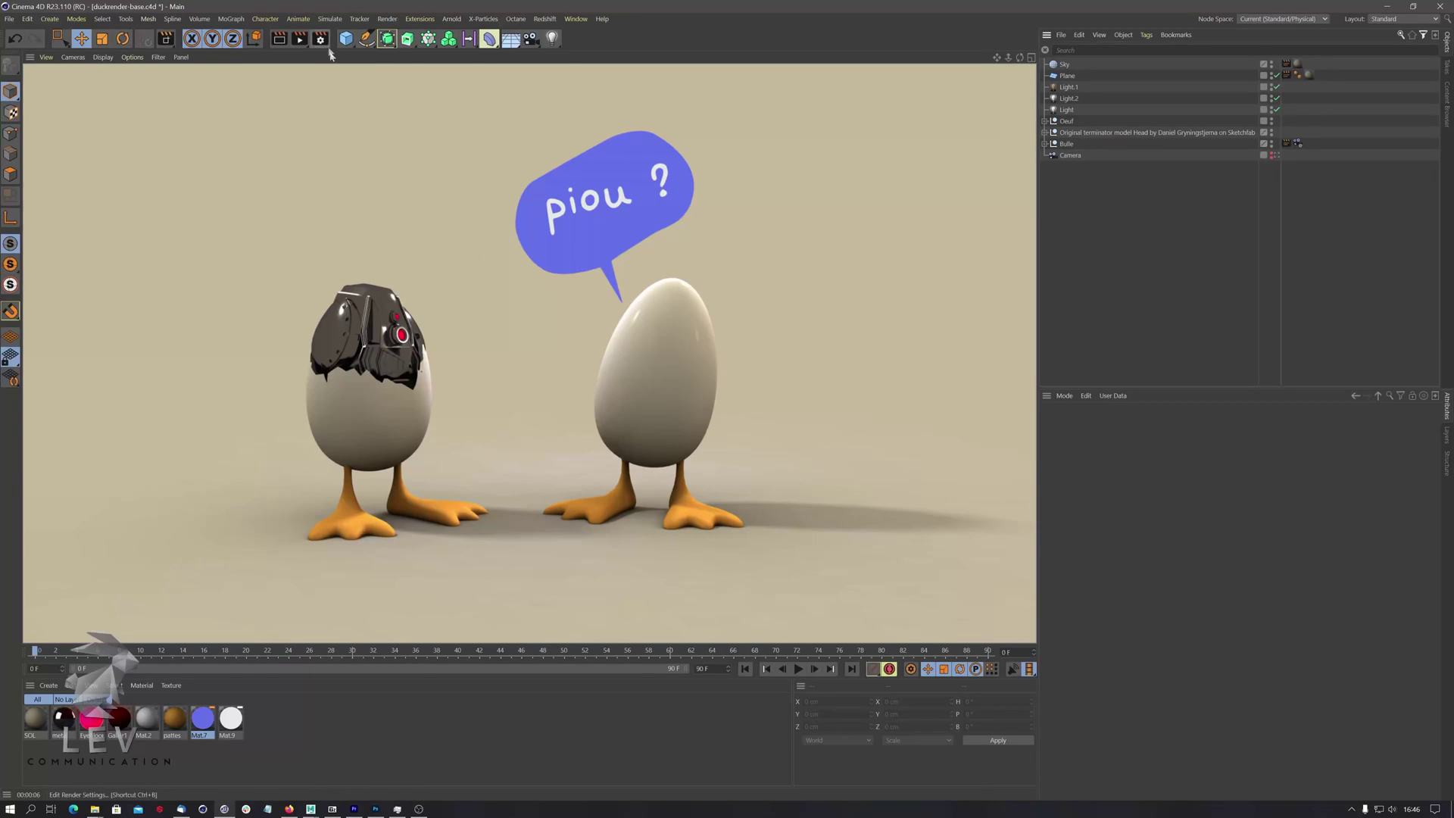
Add a second Sky object and apply a newly created default material to it.
{"action": "left_click", "coordinate": [516, 42]}
{"action": "left_click", "coordinate": [536, 74]}
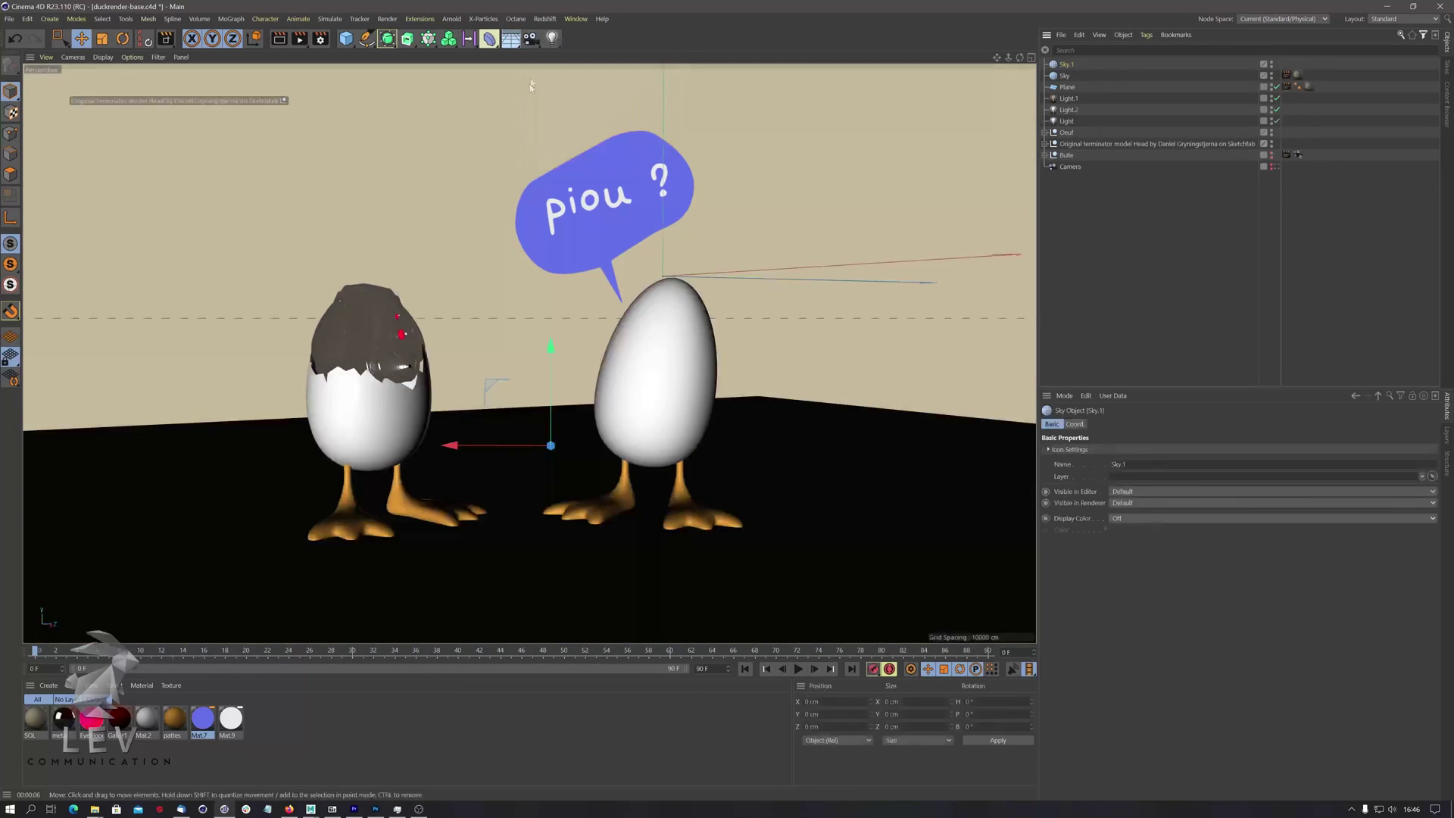
{"action": "double_click", "coordinate": [304, 734]}
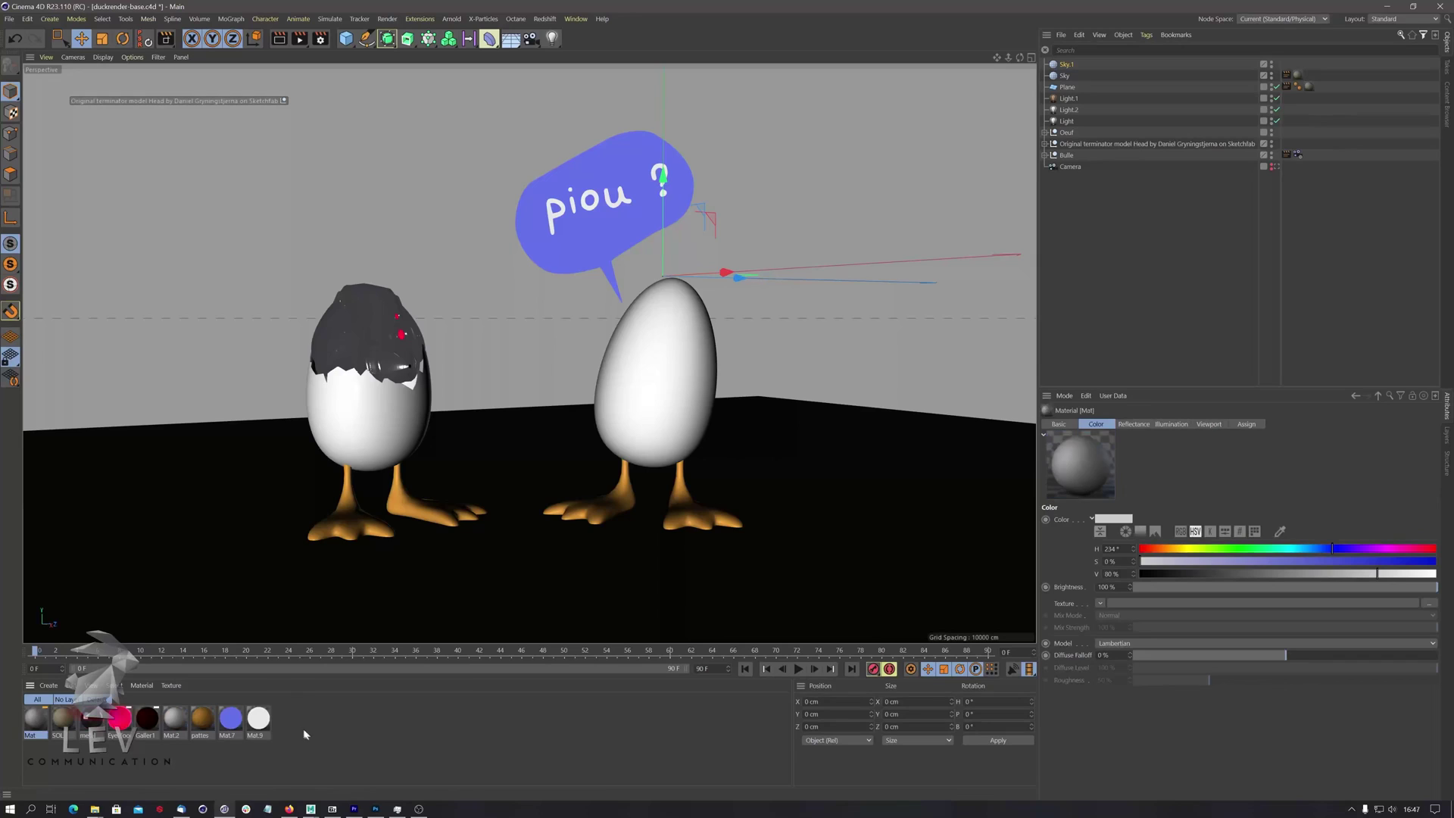
{"action": "left_click_drag", "start_coordinate": [43, 719], "coordinate": [1067, 66]}
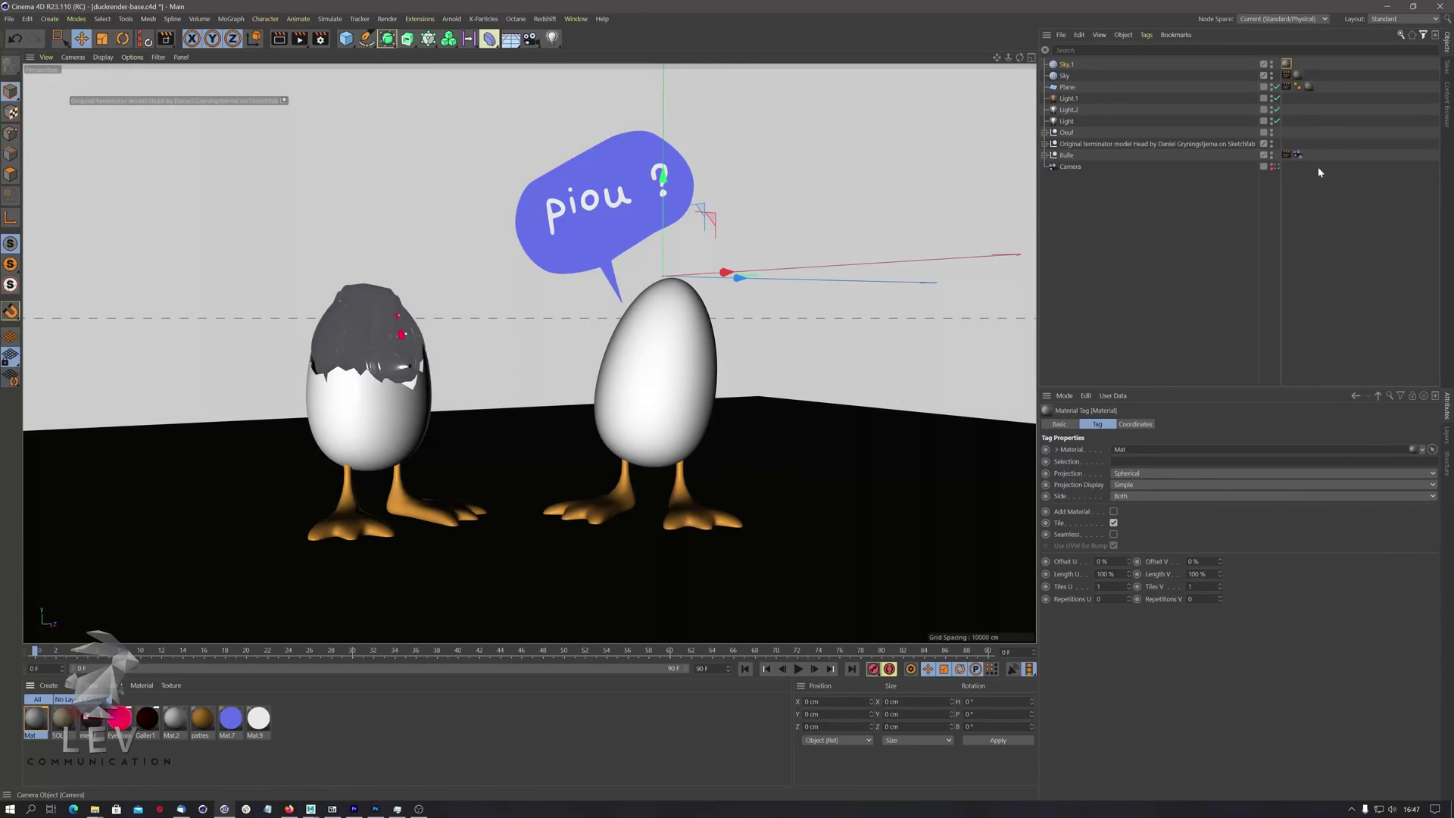
Search the Content Browser presets for "hdr".
{"action": "left_click", "coordinate": [1448, 118]}
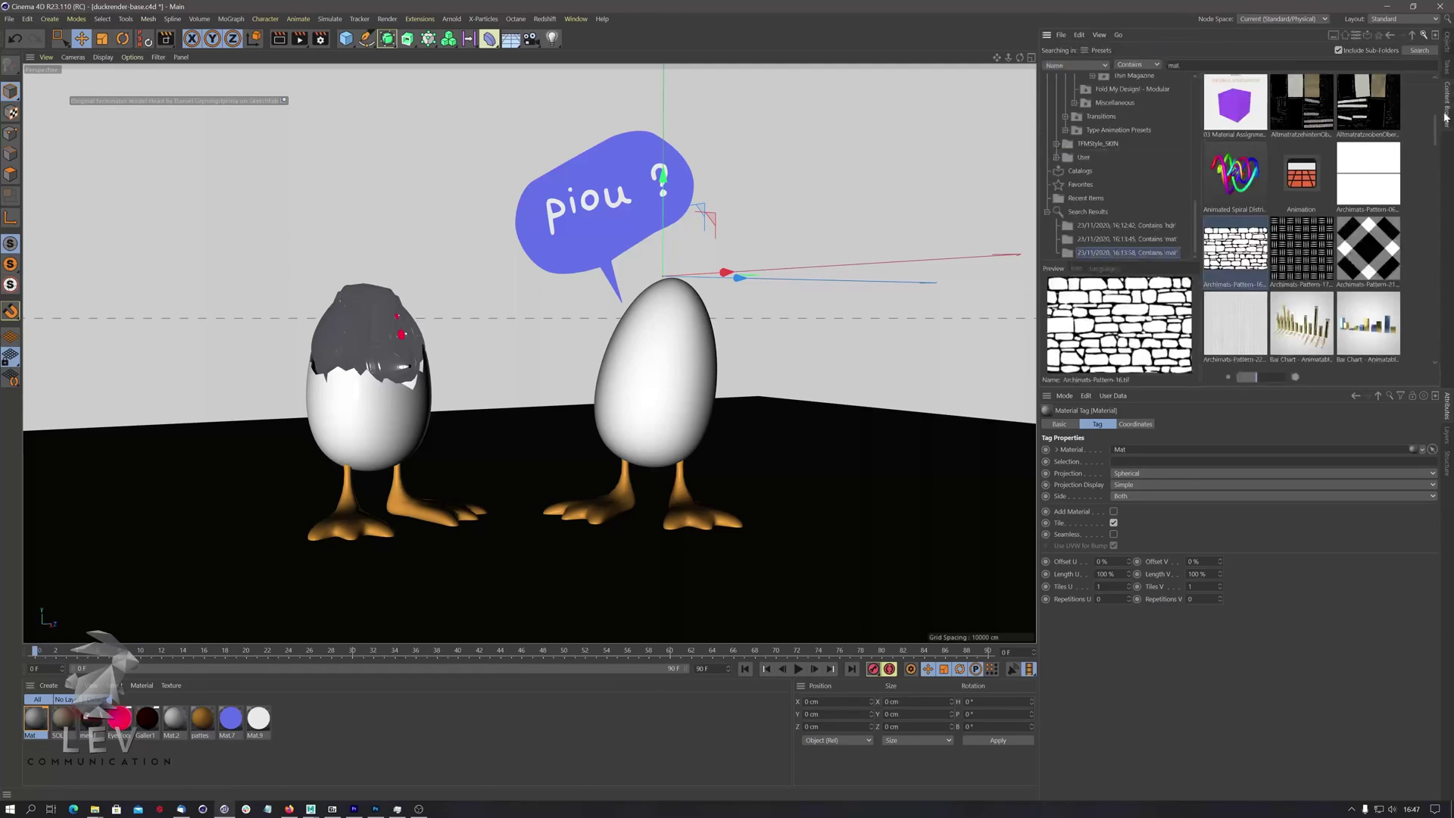
{"action": "type", "text": "mat"}
{"action": "type", "text": "hdr"}
{"action": "key", "text": "Return"}
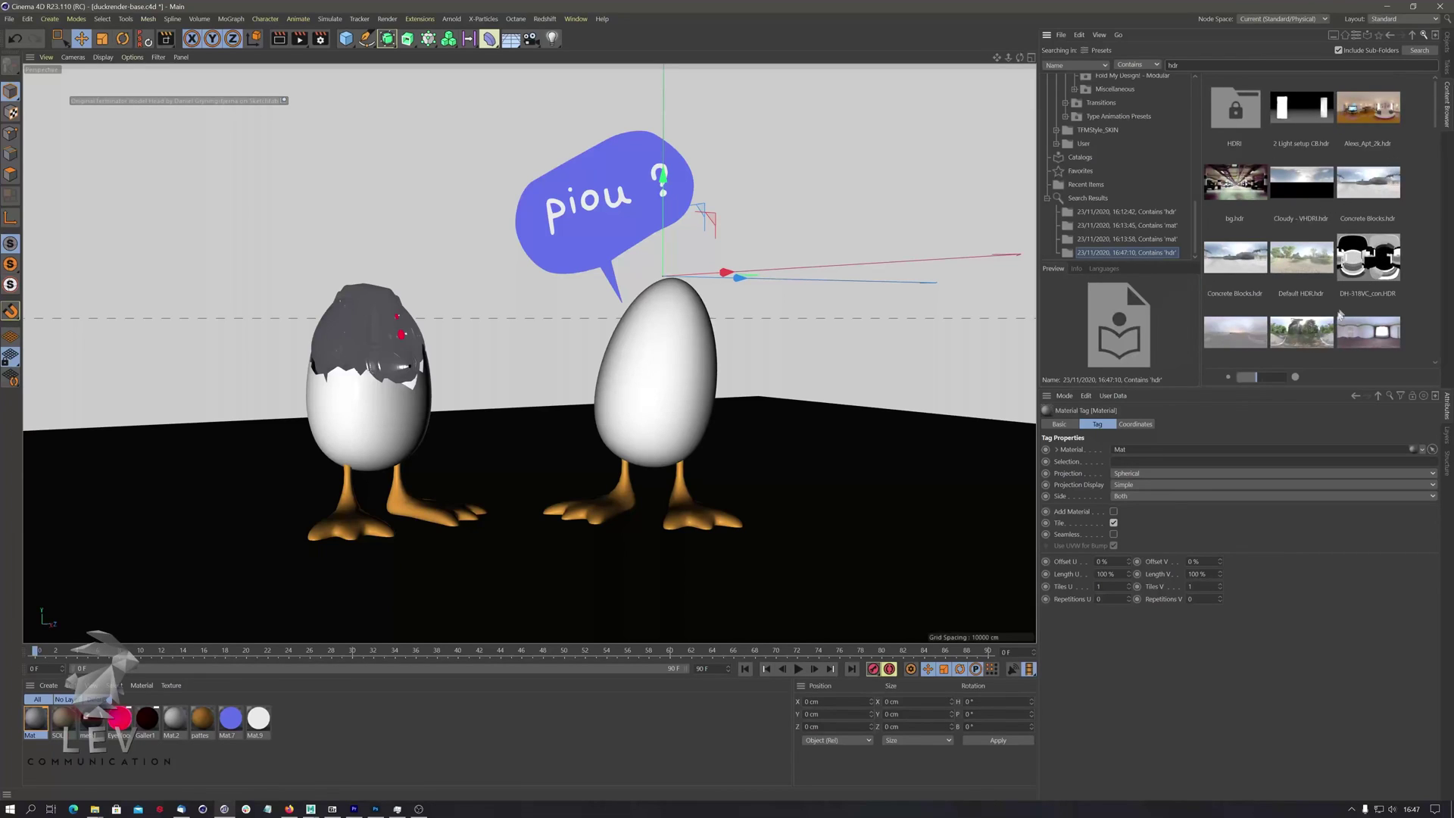
Disable the Color and Reflectance channels of the new sky material Mat and enable its Luminance channel.
{"action": "double_click", "coordinate": [44, 722]}
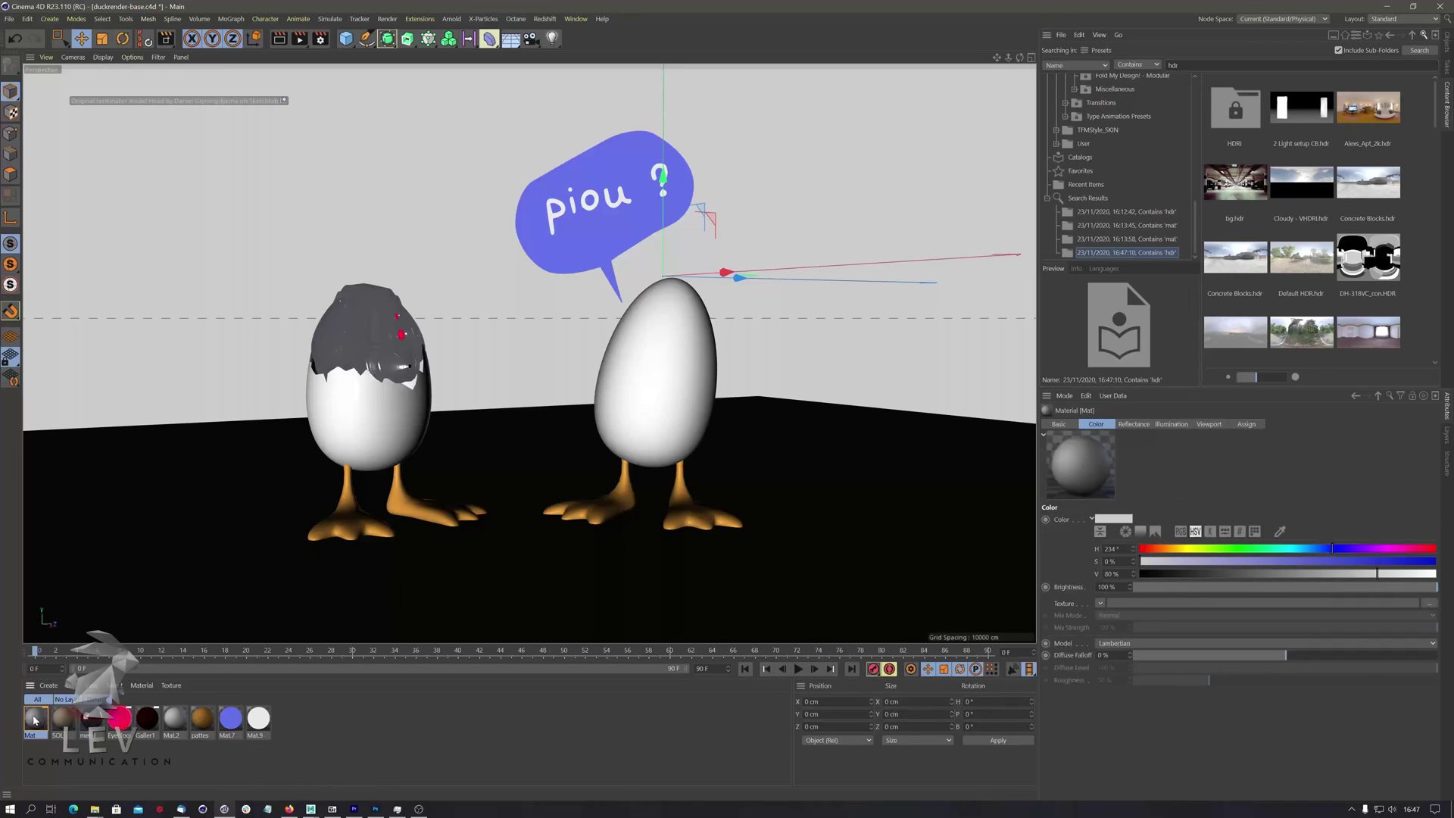
{"action": "left_click_drag", "start_coordinate": [427, 78], "coordinate": [666, 134]}
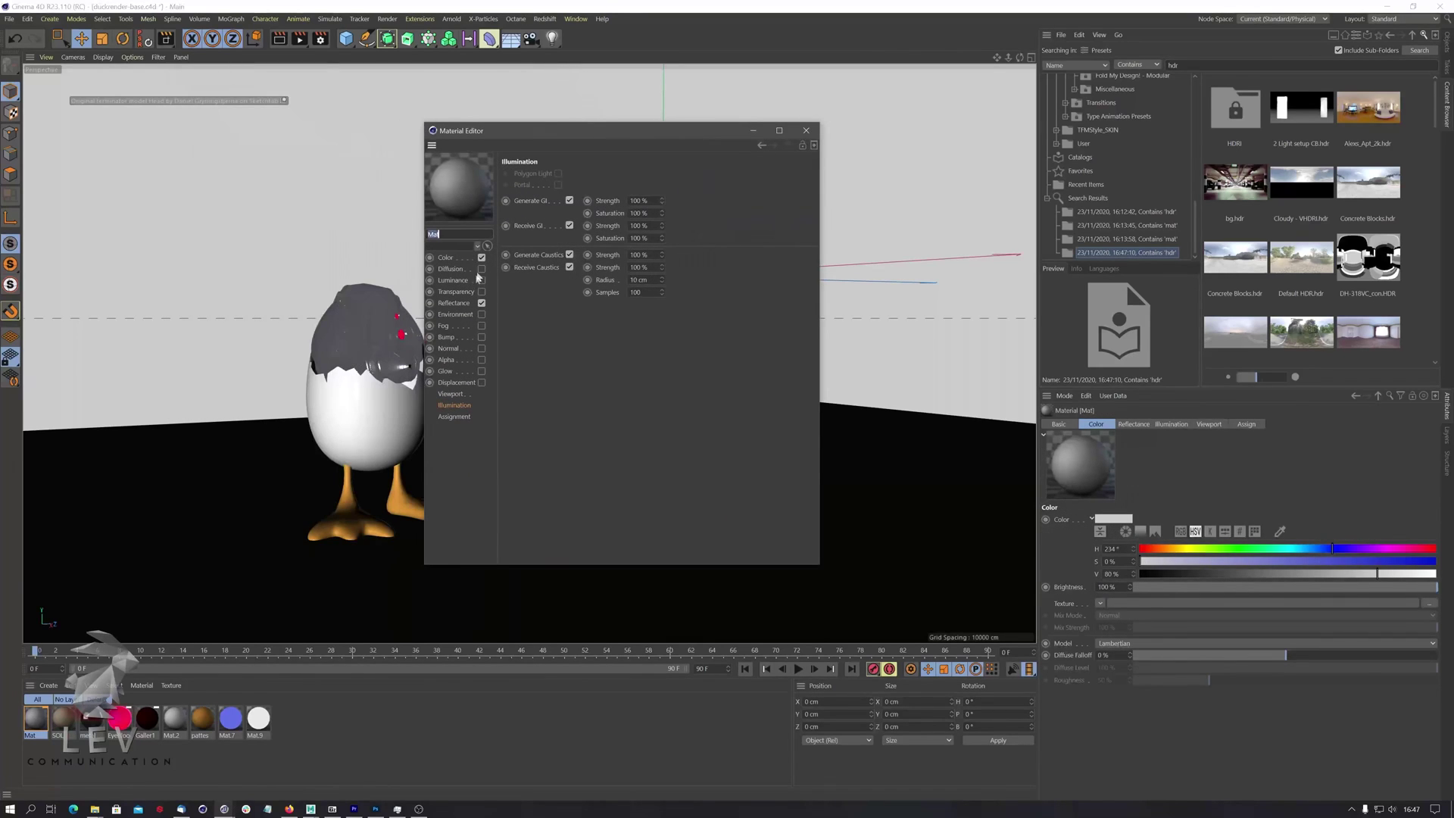
{"action": "left_click", "coordinate": [482, 258]}
{"action": "left_click", "coordinate": [482, 303]}
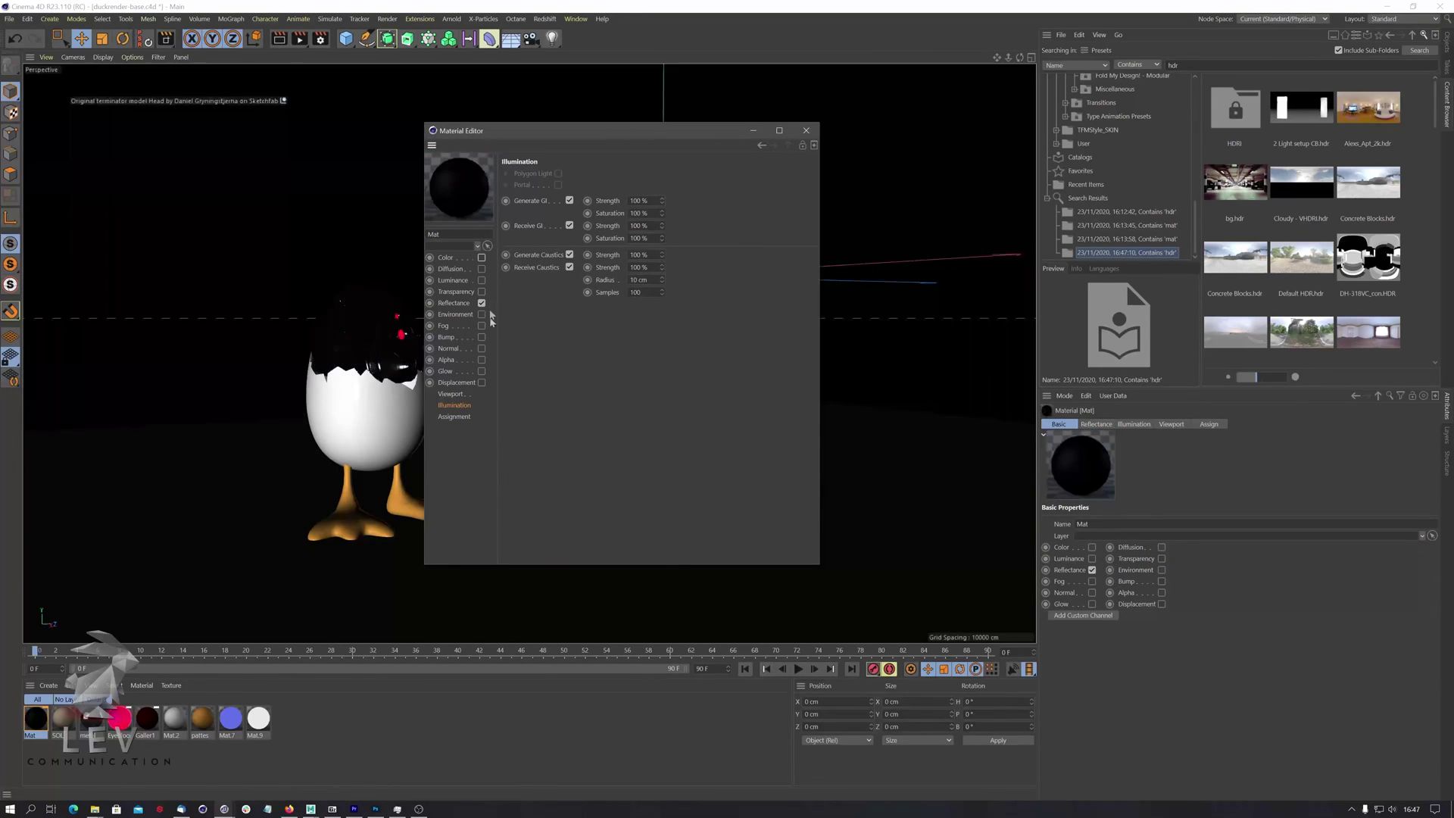
{"action": "left_click", "coordinate": [452, 281]}
{"action": "left_click", "coordinate": [482, 281]}
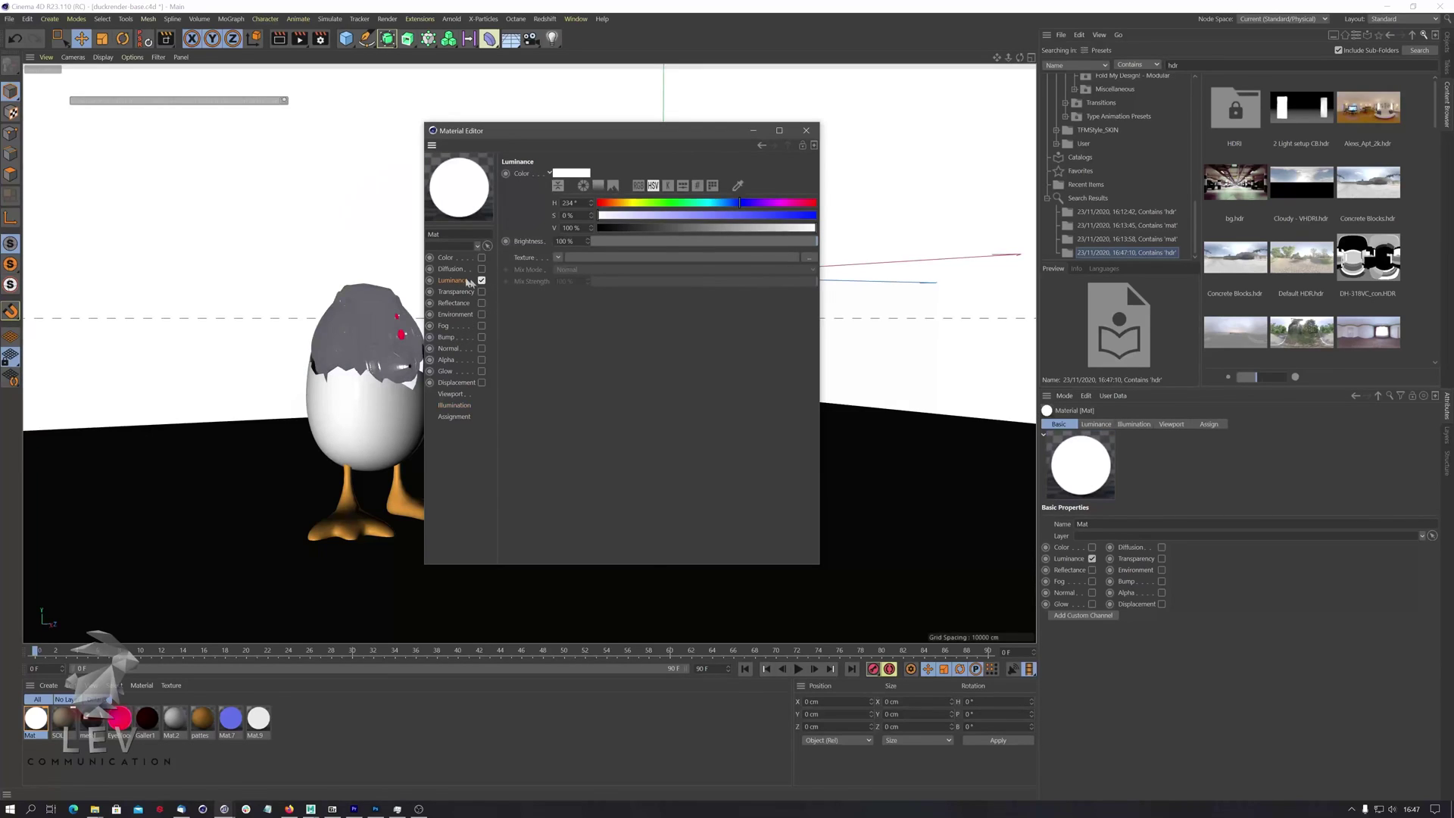
Load Forest Road.hdr as Mat's Luminance texture, close the Material Editor and render the view.
{"action": "left_click_drag", "start_coordinate": [1318, 337], "coordinate": [669, 396]}
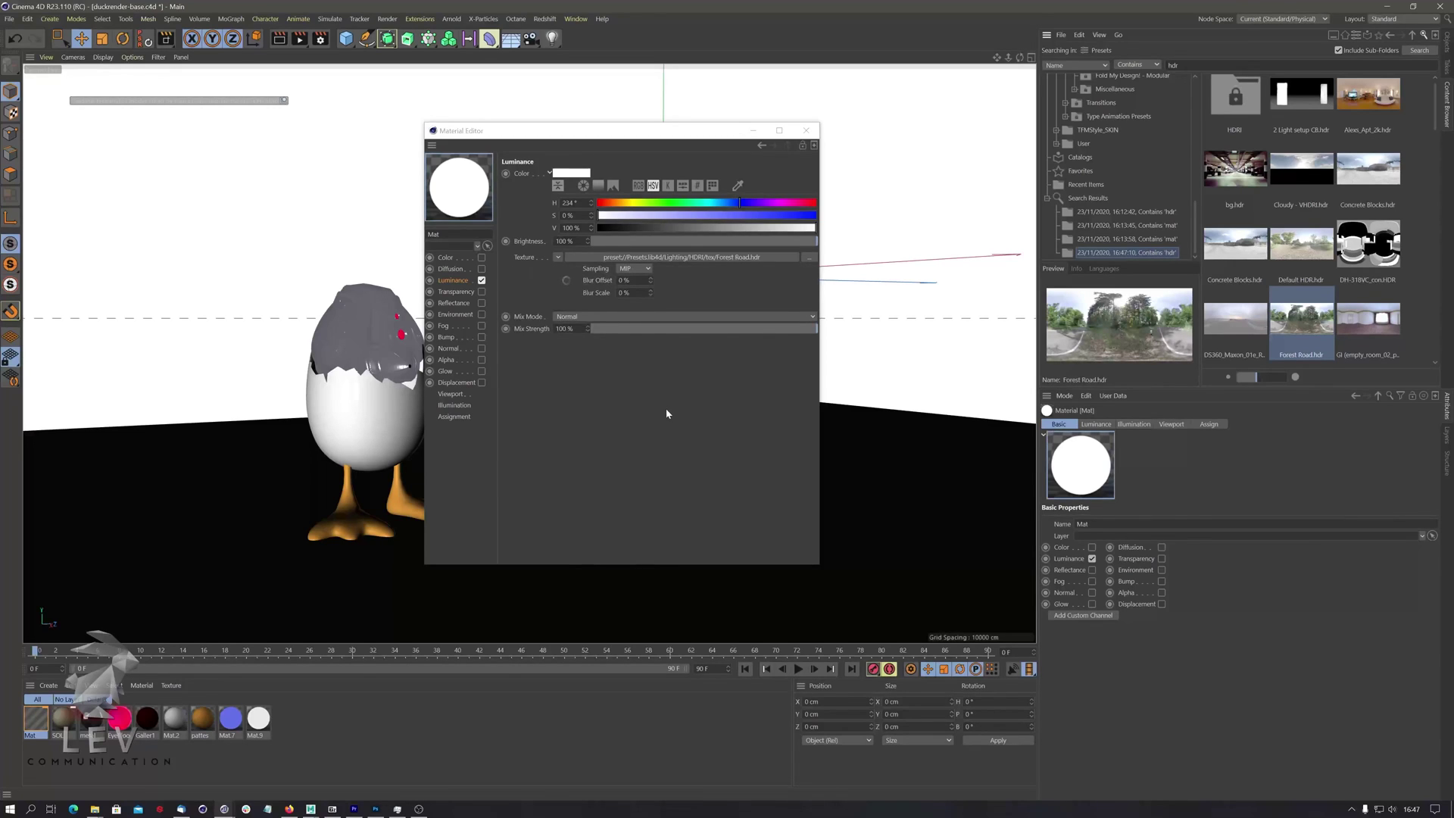
{"action": "left_click", "coordinate": [806, 130]}
{"action": "left_click", "coordinate": [281, 44]}
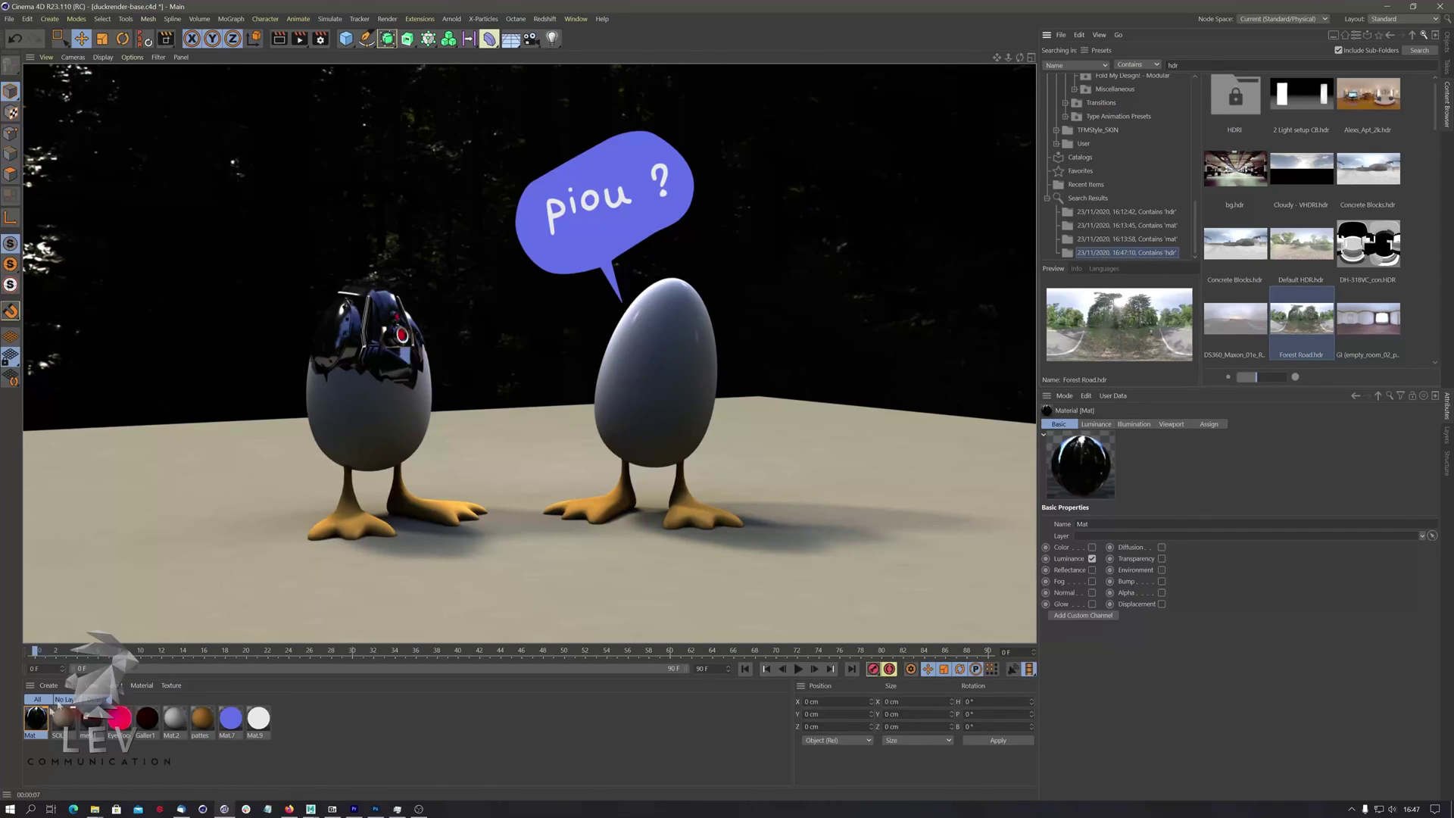
Replace Mat's Luminance texture with HDR015.hdr from the Content Browser.
{"action": "double_click", "coordinate": [36, 716]}
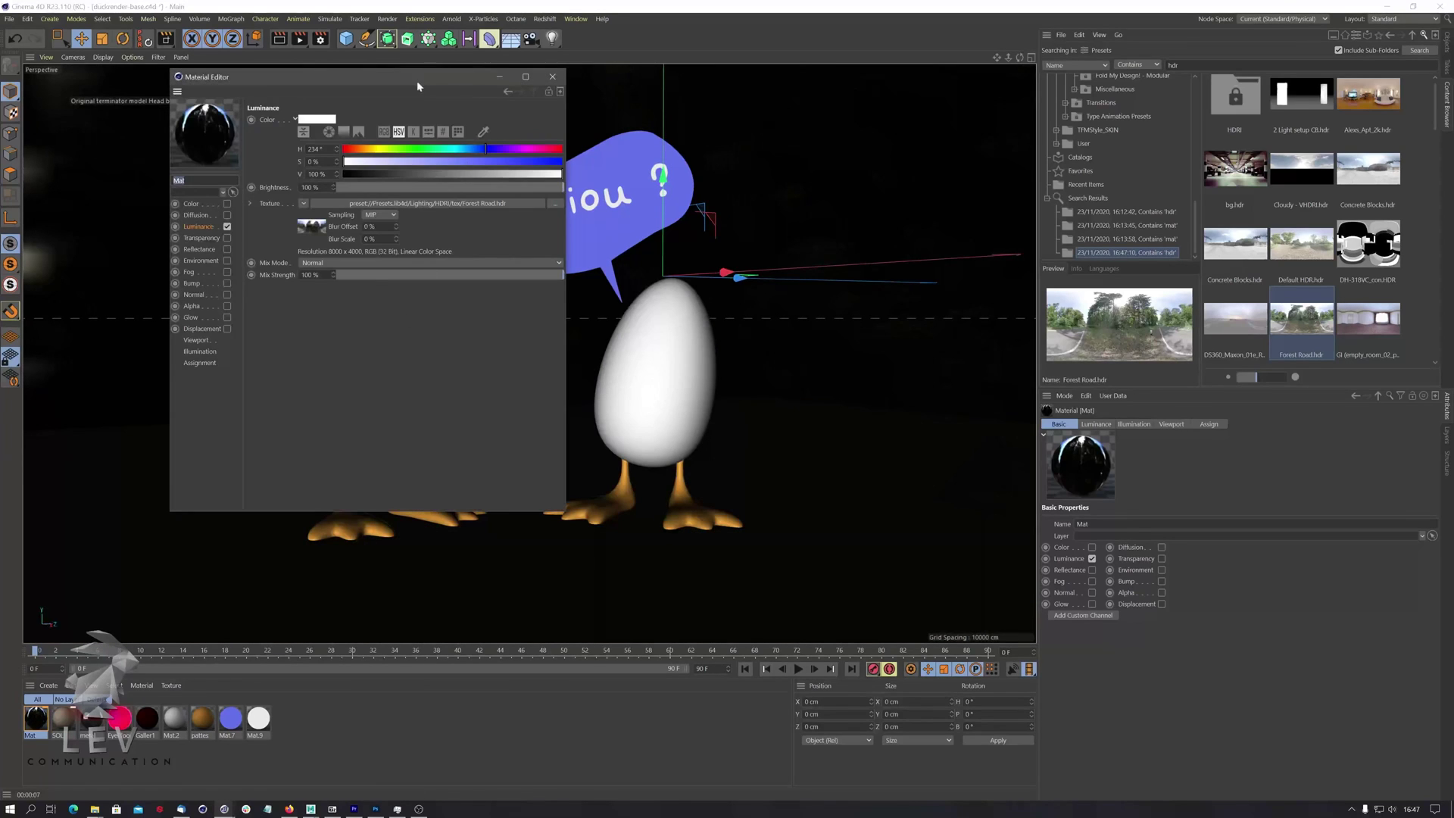
{"action": "left_click_drag", "start_coordinate": [421, 76], "coordinate": [717, 117]}
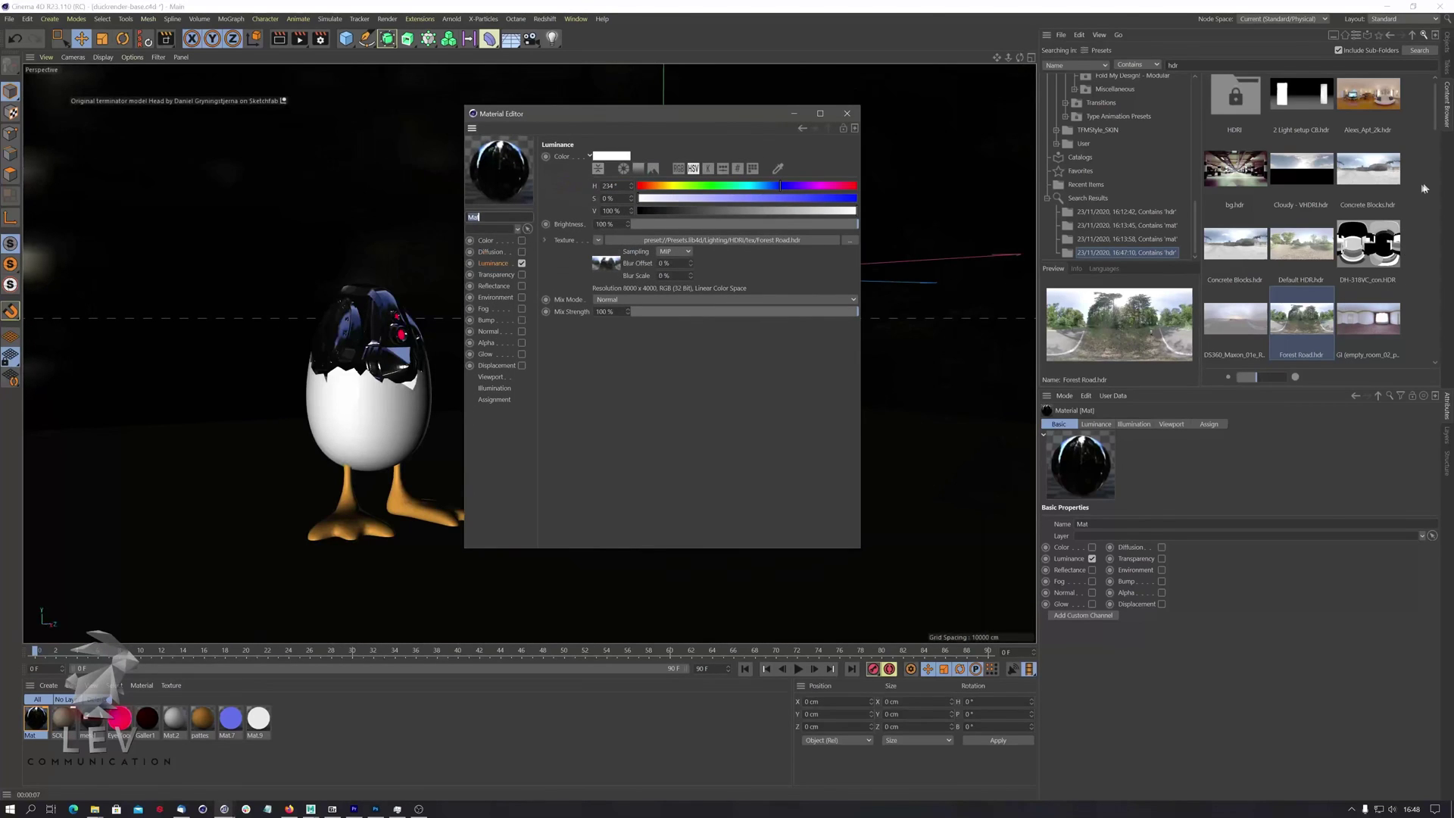
{"action": "left_click_drag", "start_coordinate": [1436, 110], "coordinate": [682, 243]}
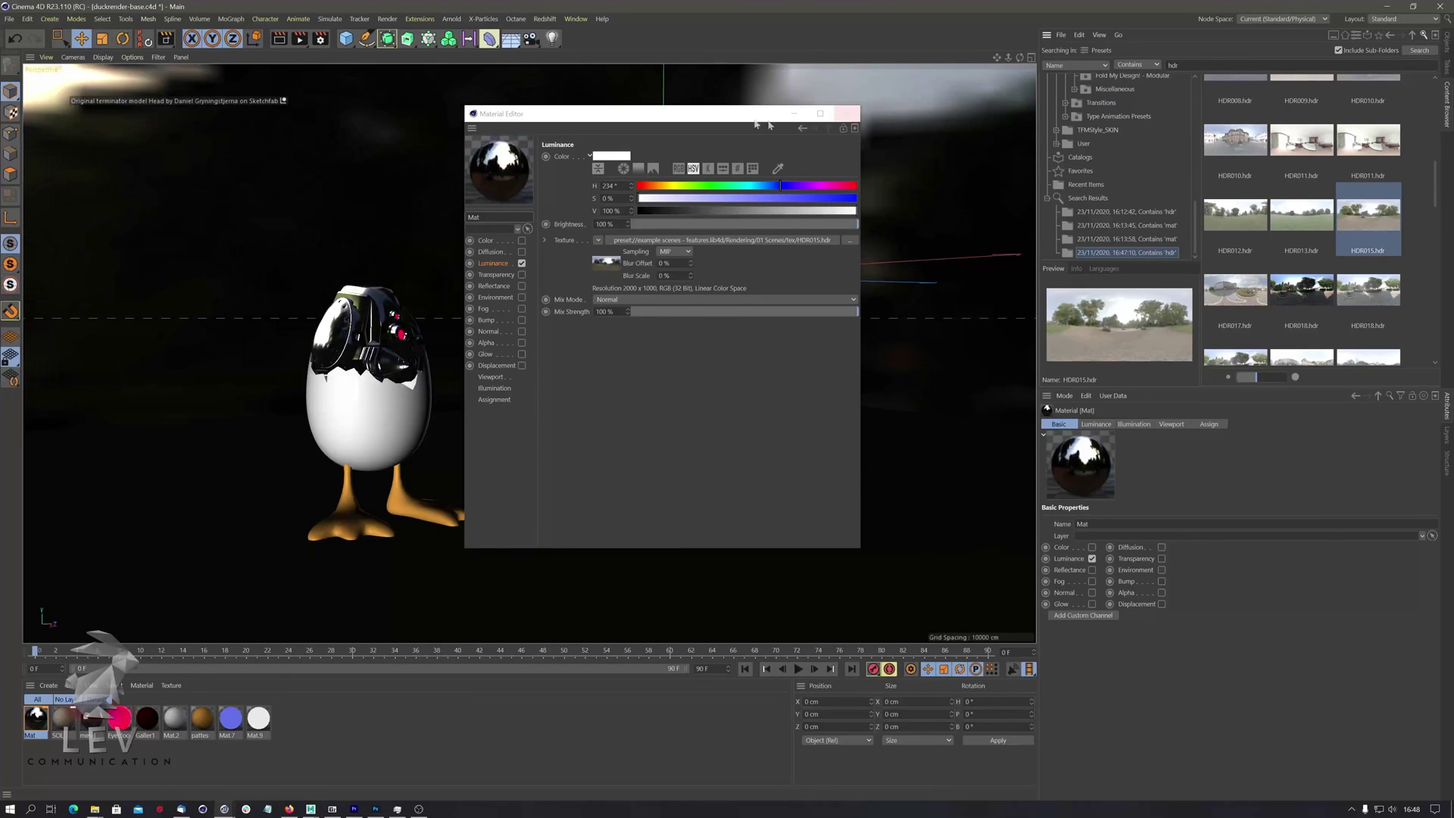
Set Mat's viewport Texture Preview Size to No Scaling and clear the Material Editor off the characters.
{"action": "left_click_drag", "start_coordinate": [720, 117], "coordinate": [1136, 139]}
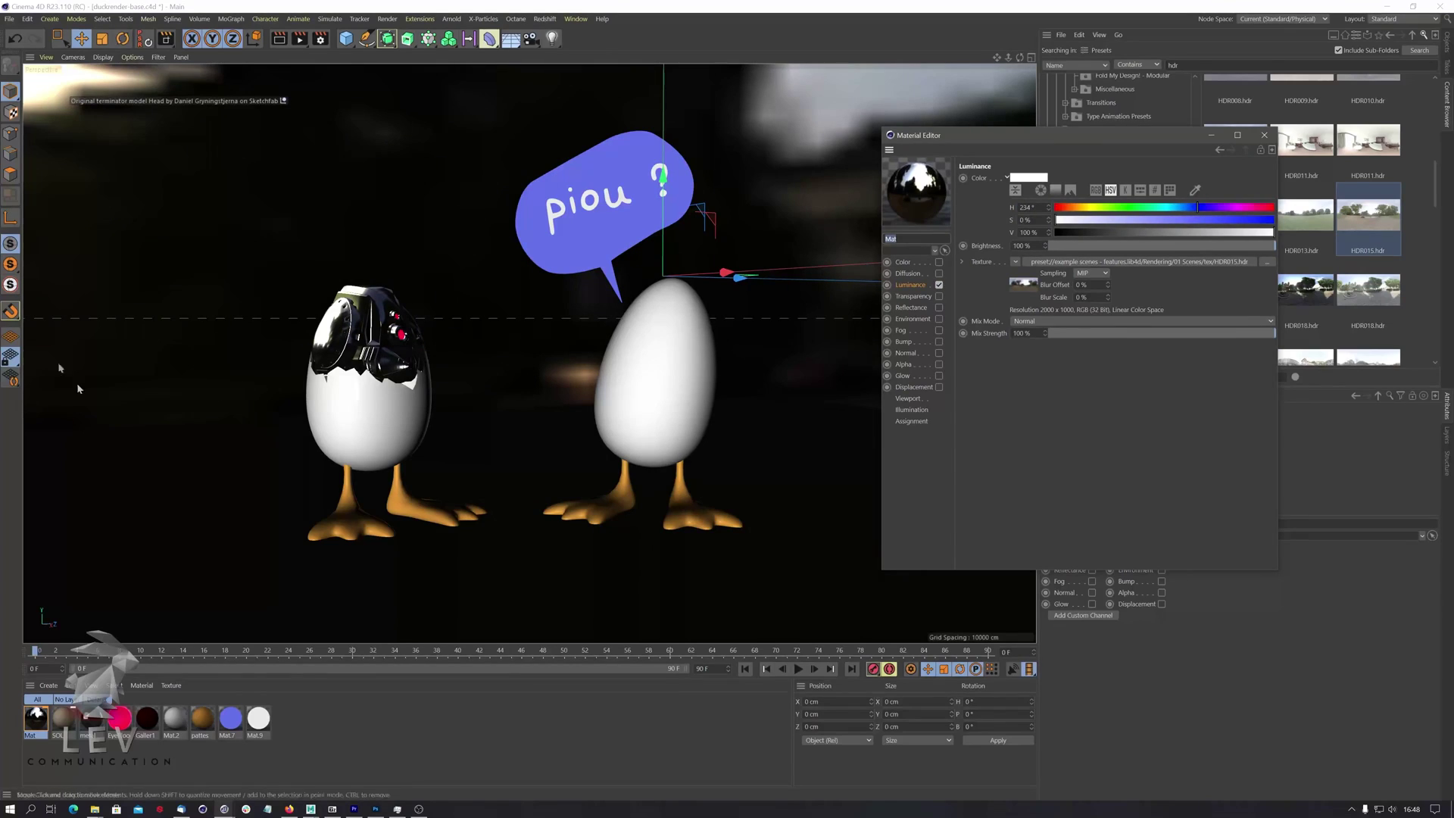
{"action": "left_click", "coordinate": [908, 398]}
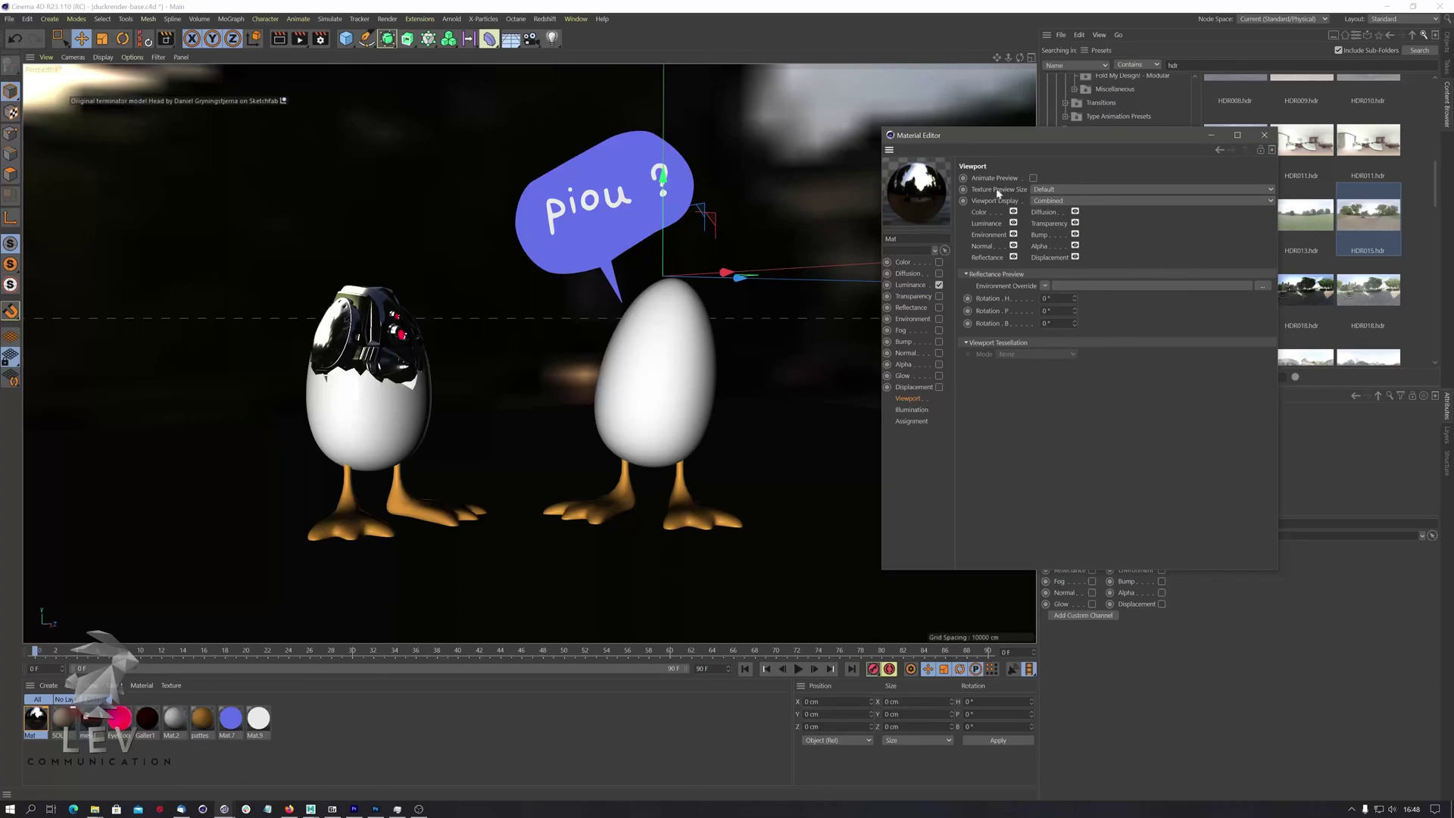
{"action": "left_click", "coordinate": [1046, 190]}
{"action": "left_click", "coordinate": [1045, 214]}
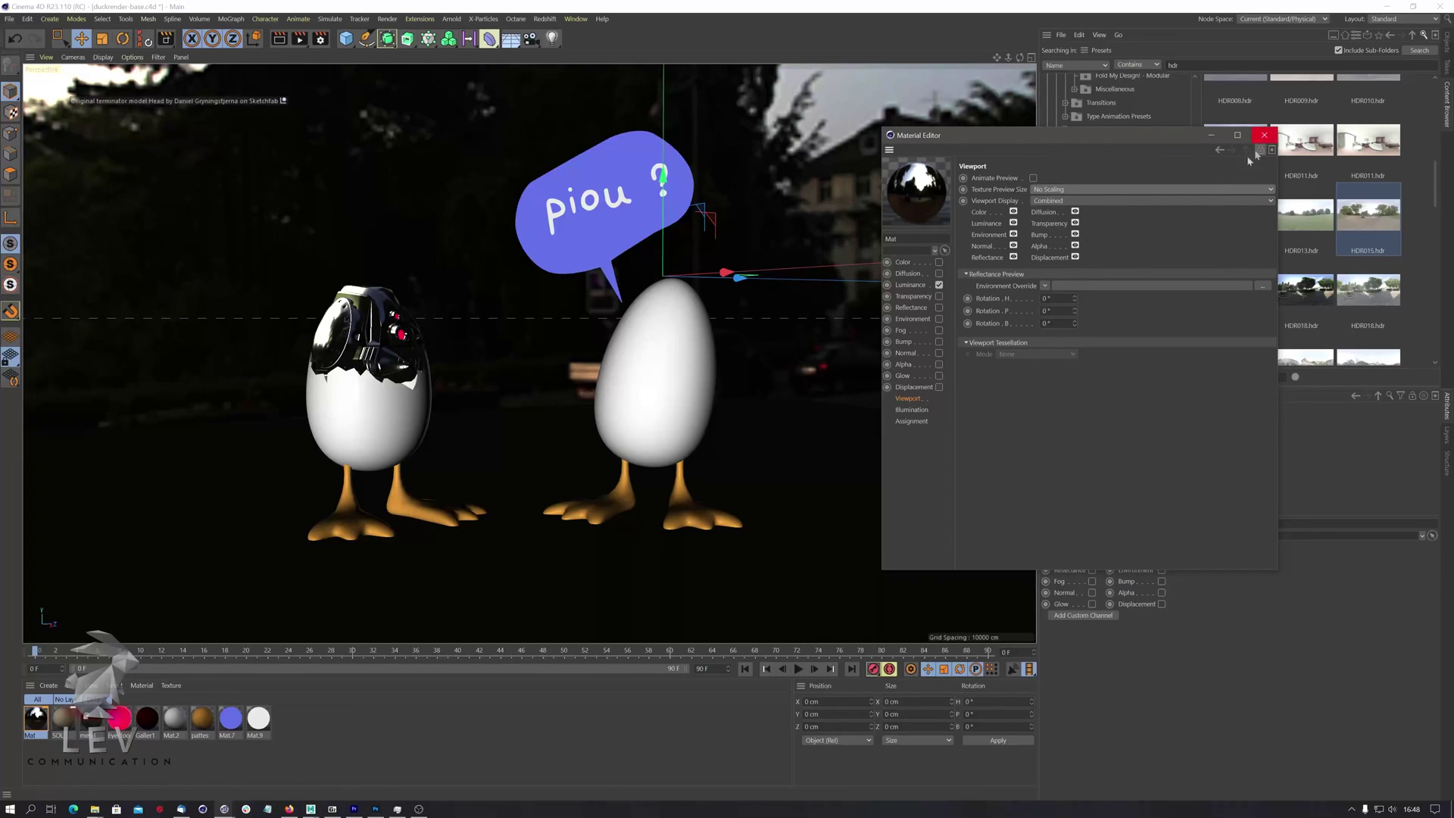
Try other HDR images from the Content Browser, HDR018.hdr and matprev_env.hdr, as Mat's Luminance texture.
{"action": "left_click_drag", "start_coordinate": [1151, 142], "coordinate": [987, 217]}
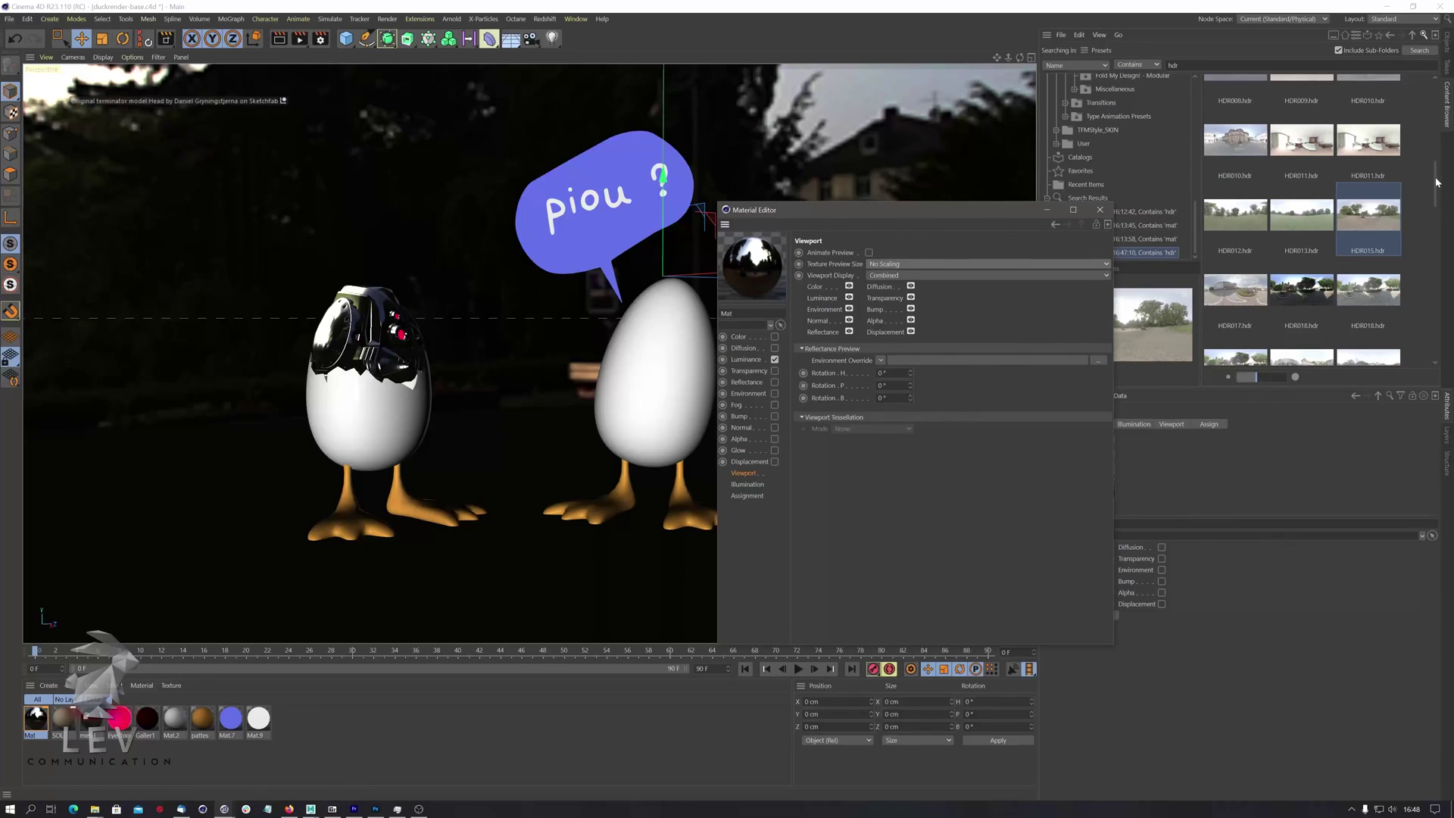
{"action": "left_click_drag", "start_coordinate": [1436, 182], "coordinate": [1442, 209]}
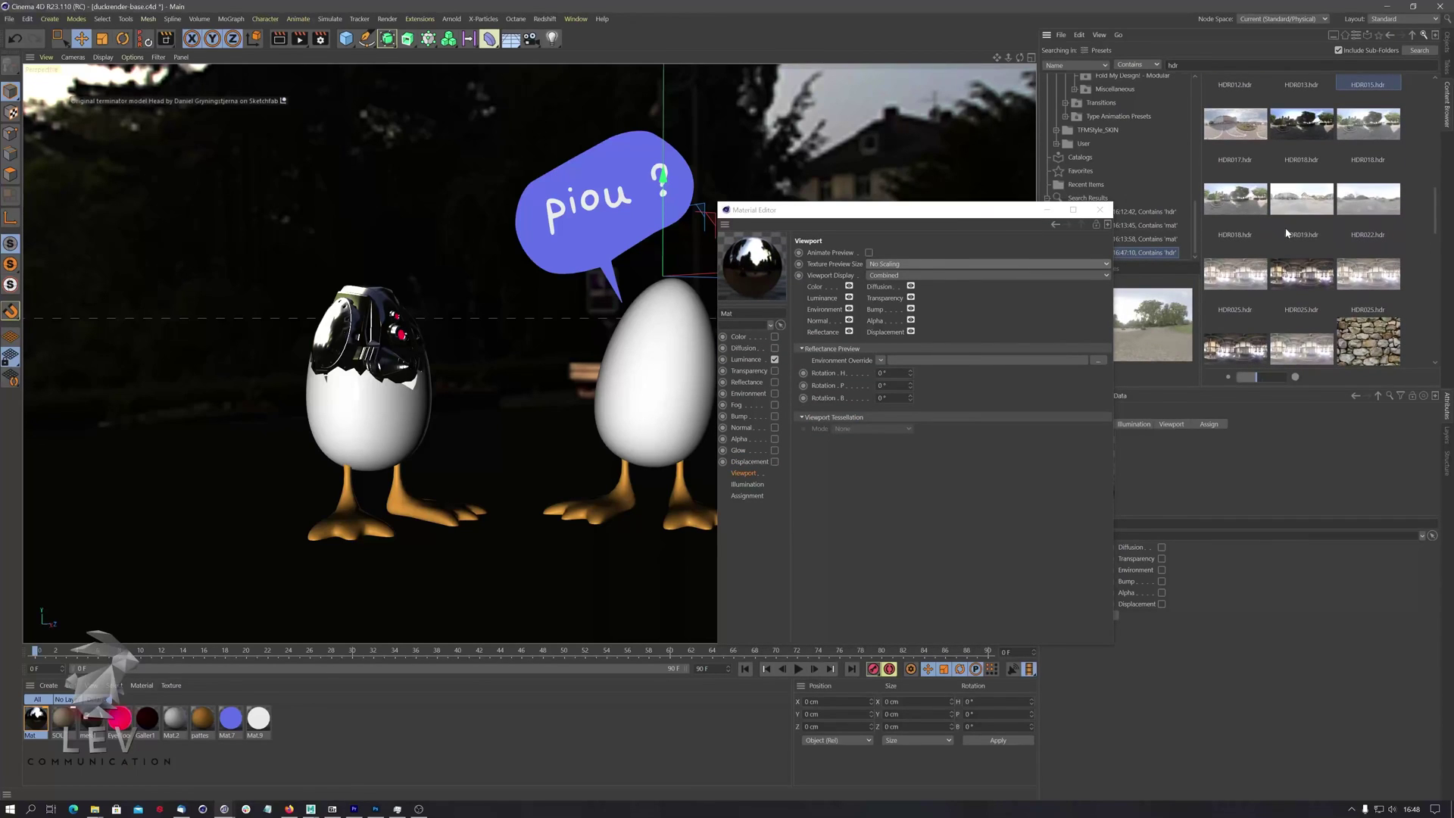
{"action": "left_click_drag", "start_coordinate": [1253, 210], "coordinate": [897, 352]}
{"action": "left_click", "coordinate": [1247, 212]}
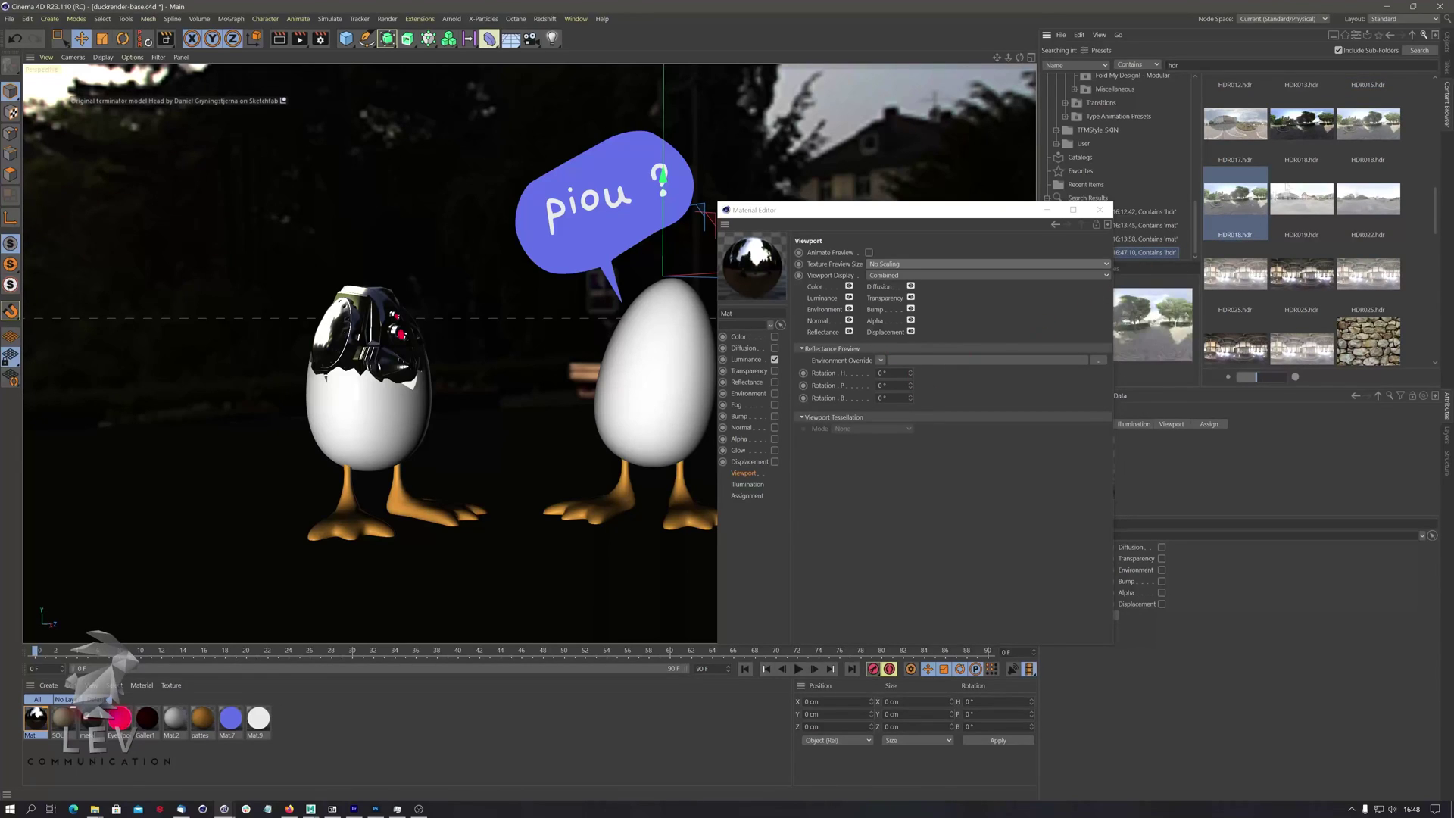
{"action": "left_click", "coordinate": [756, 360]}
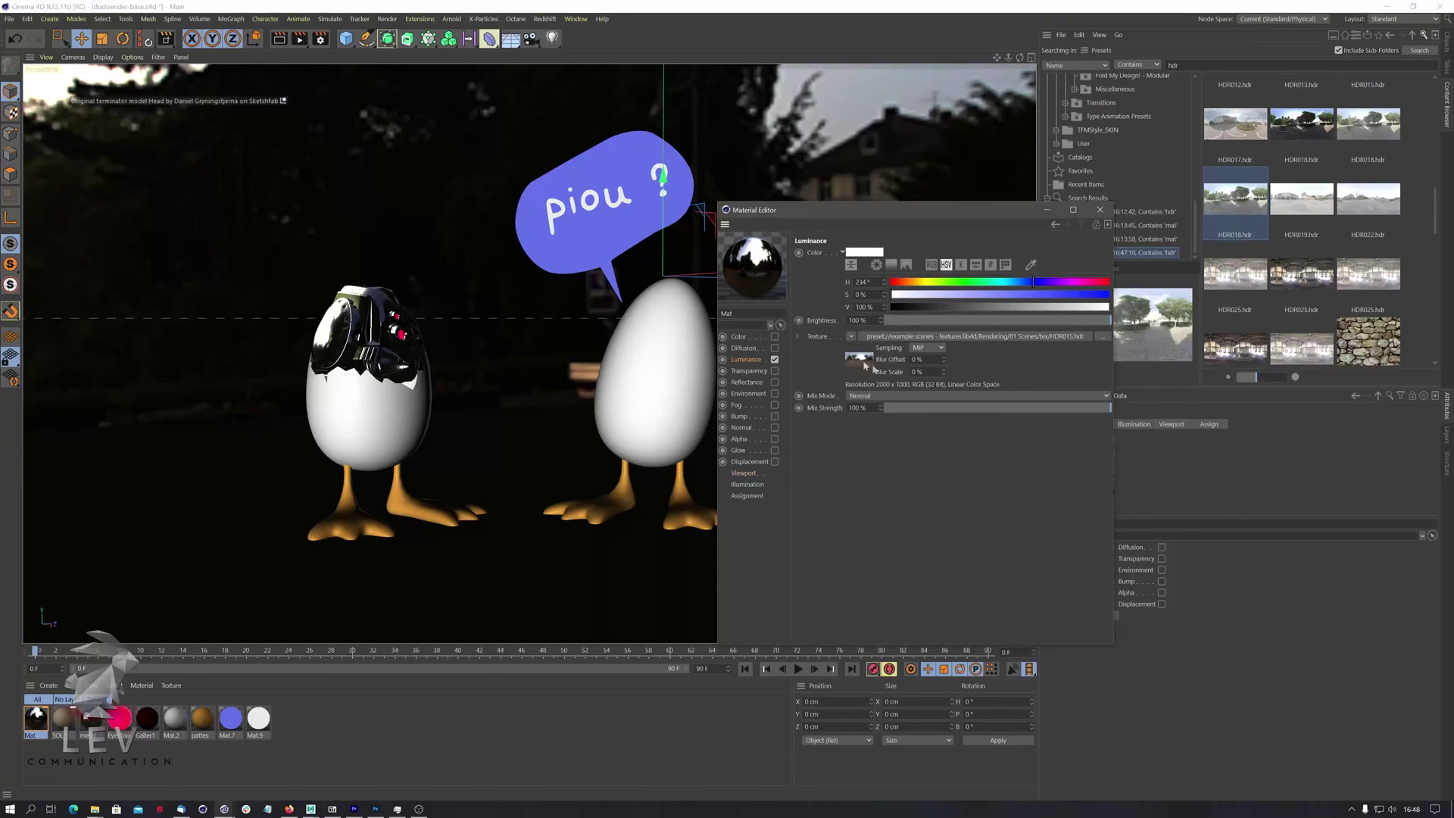
{"action": "left_click_drag", "start_coordinate": [1439, 227], "coordinate": [1442, 266]}
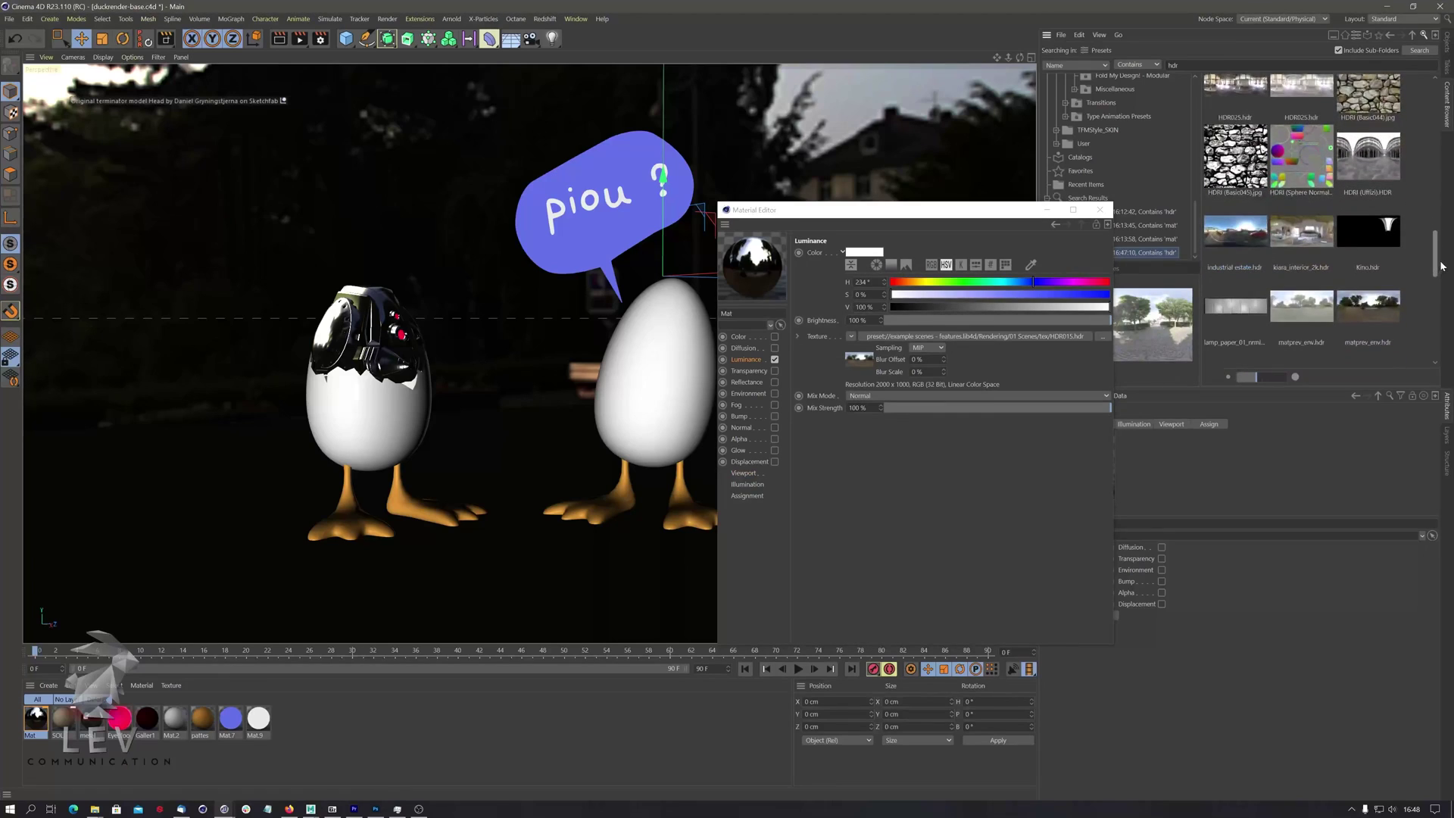
{"action": "scroll", "coordinate": [1392, 290], "scroll_direction": "down", "scroll_amount": 1}
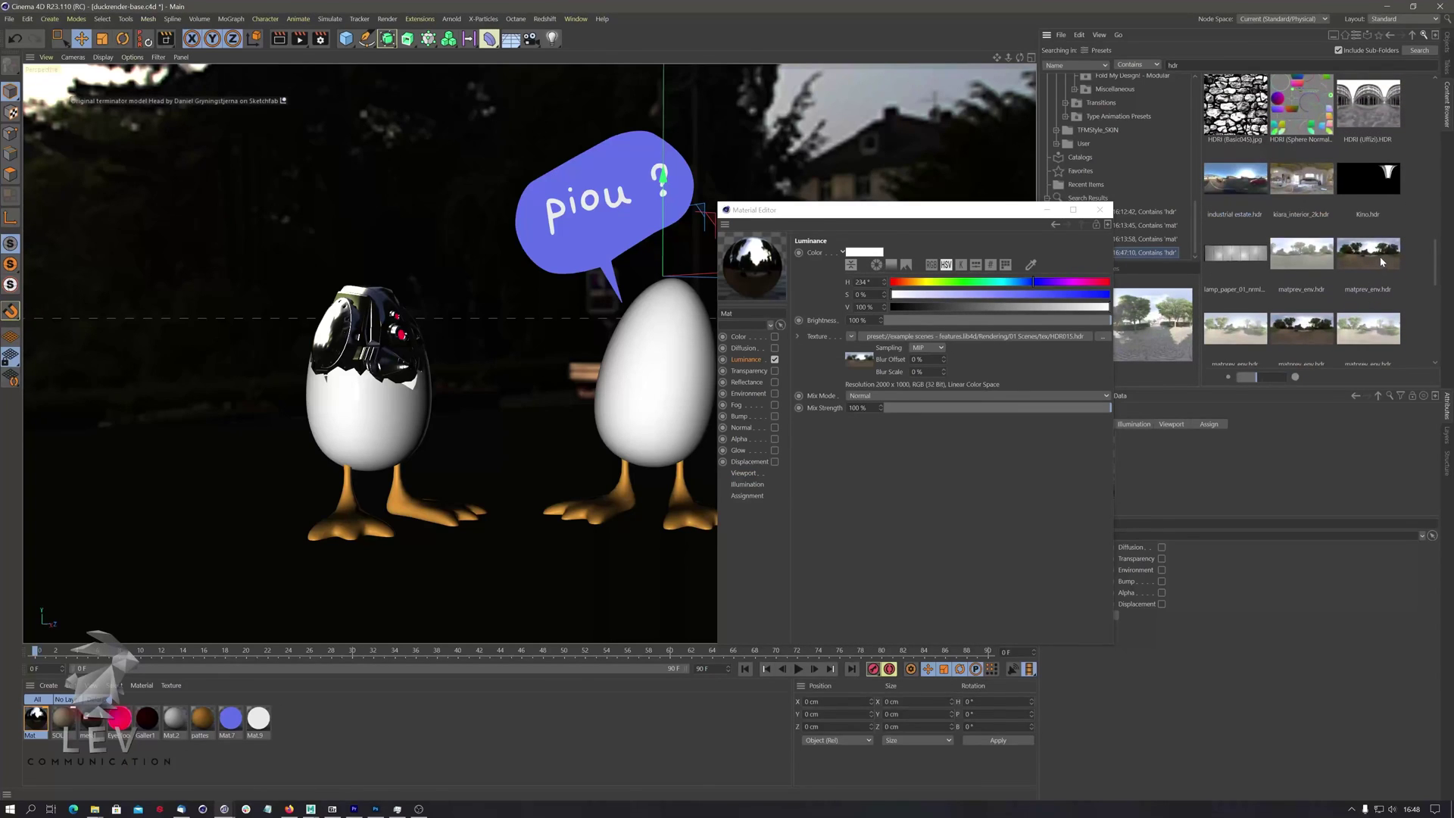
{"action": "left_click_drag", "start_coordinate": [1379, 256], "coordinate": [926, 342]}
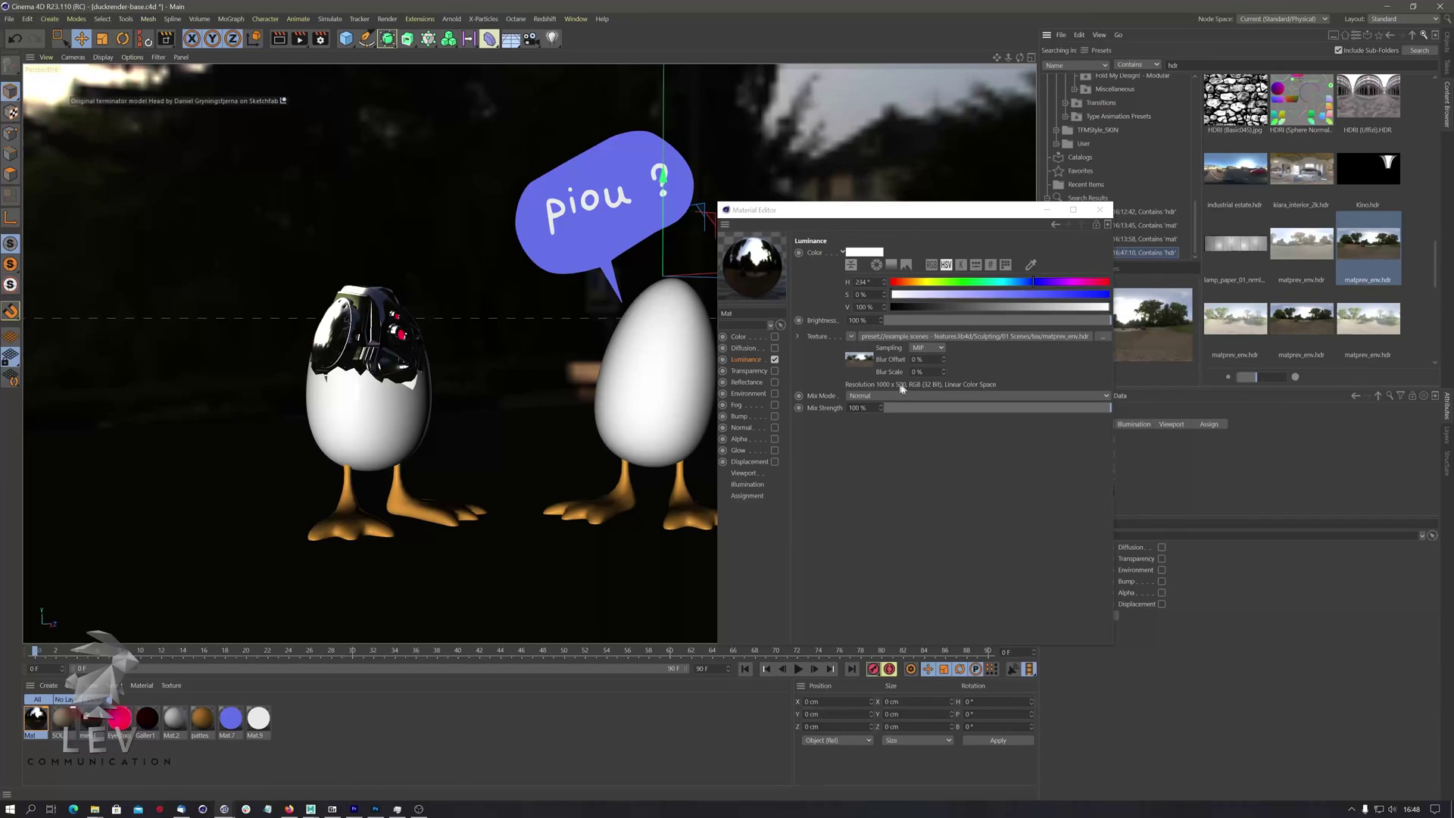
Load industrial-estate.hdr as Mat's Luminance texture, close the Material Editor and render the view.
{"action": "left_click", "coordinate": [1246, 182]}
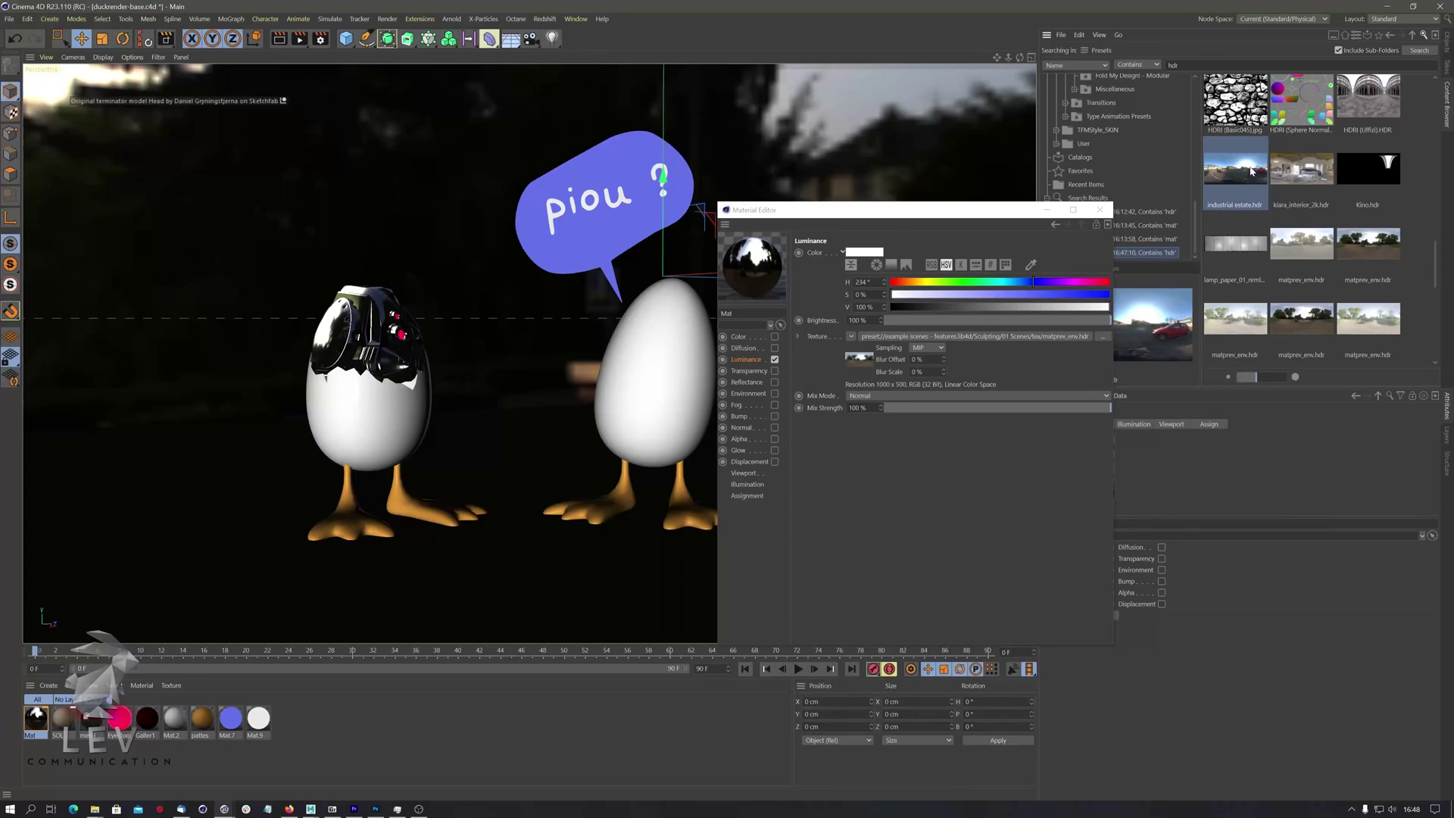
{"action": "left_click_drag", "start_coordinate": [1252, 175], "coordinate": [925, 339]}
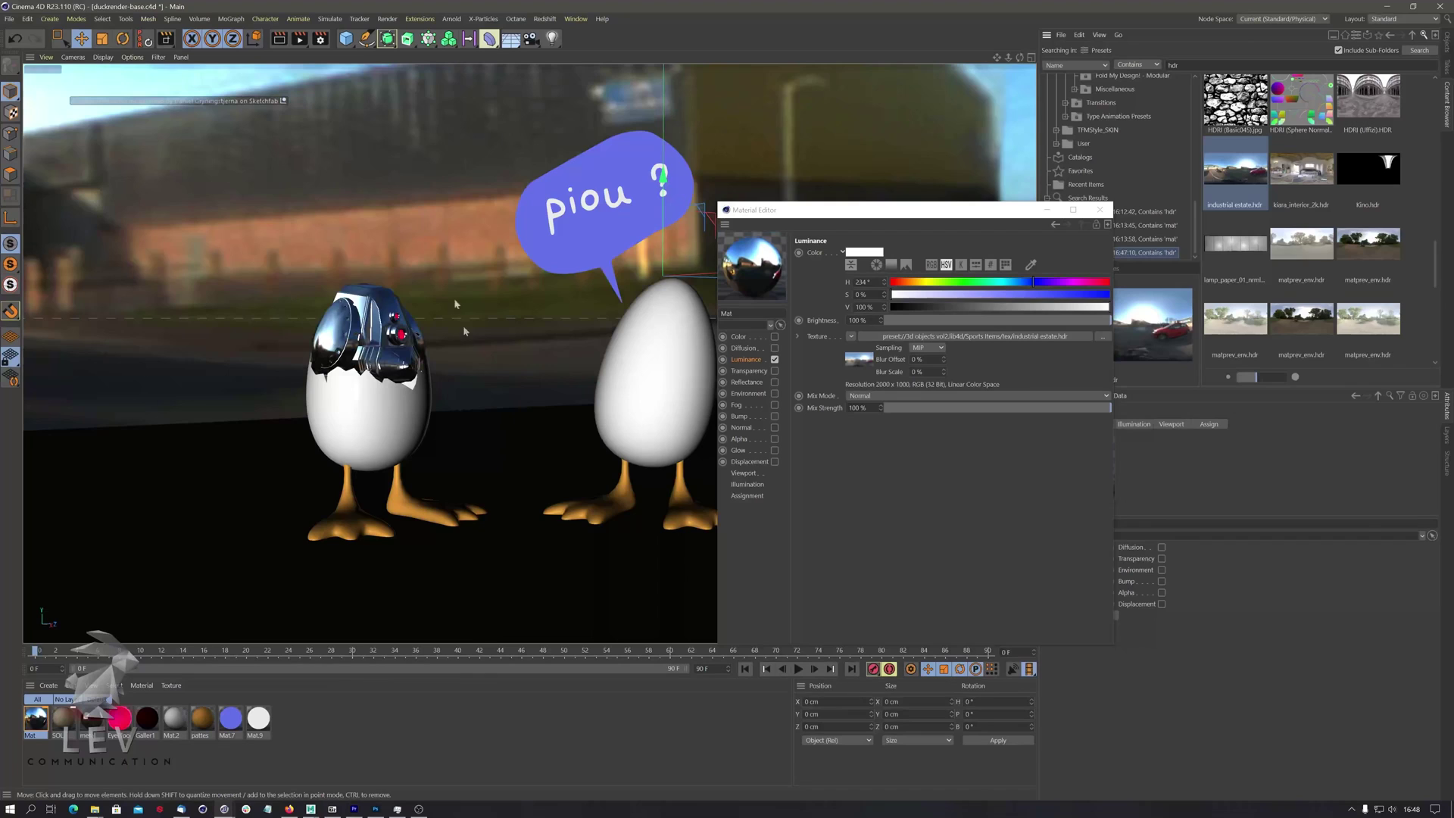
{"action": "left_click", "coordinate": [1099, 210]}
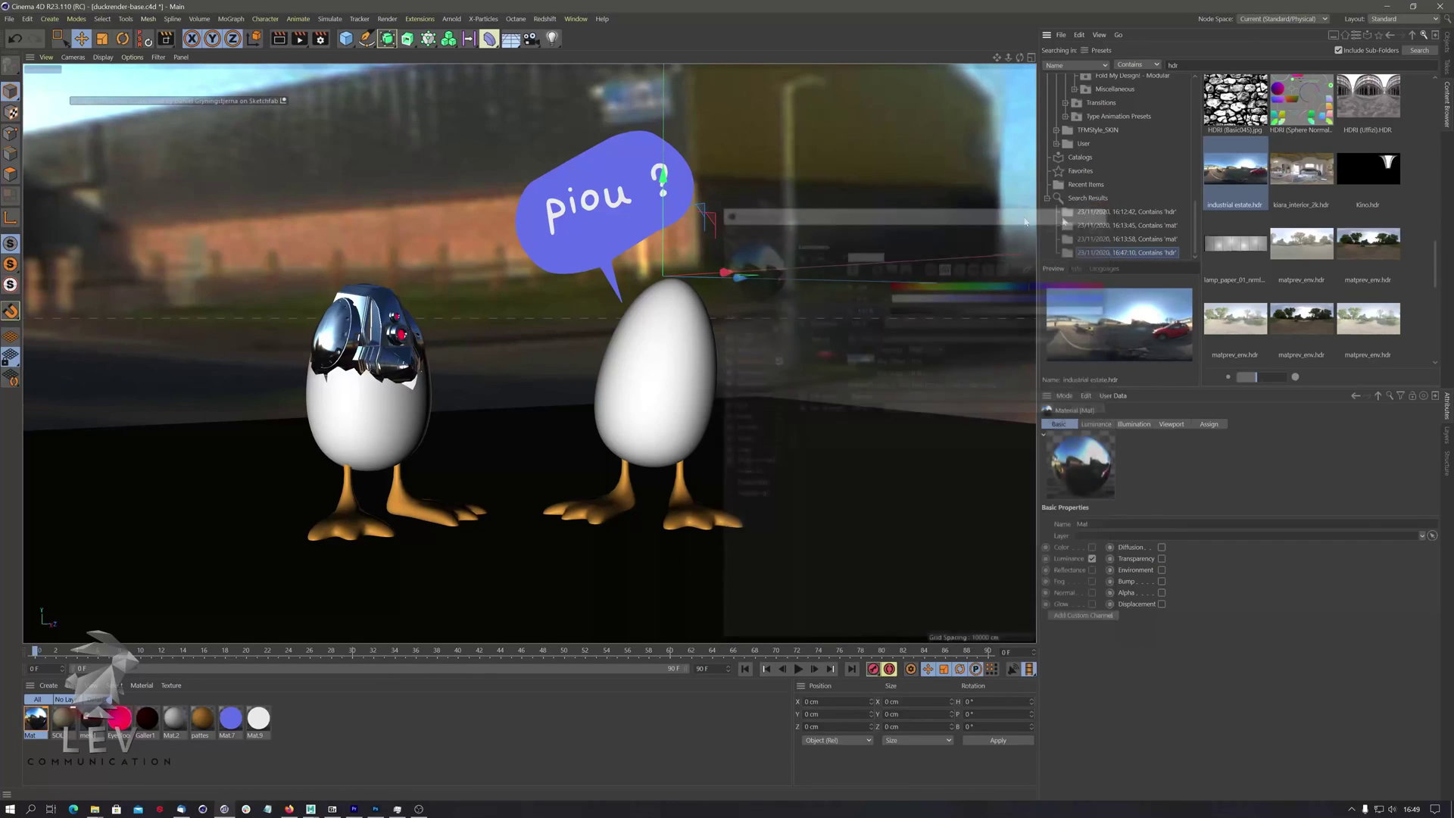
{"action": "left_click", "coordinate": [300, 39]}
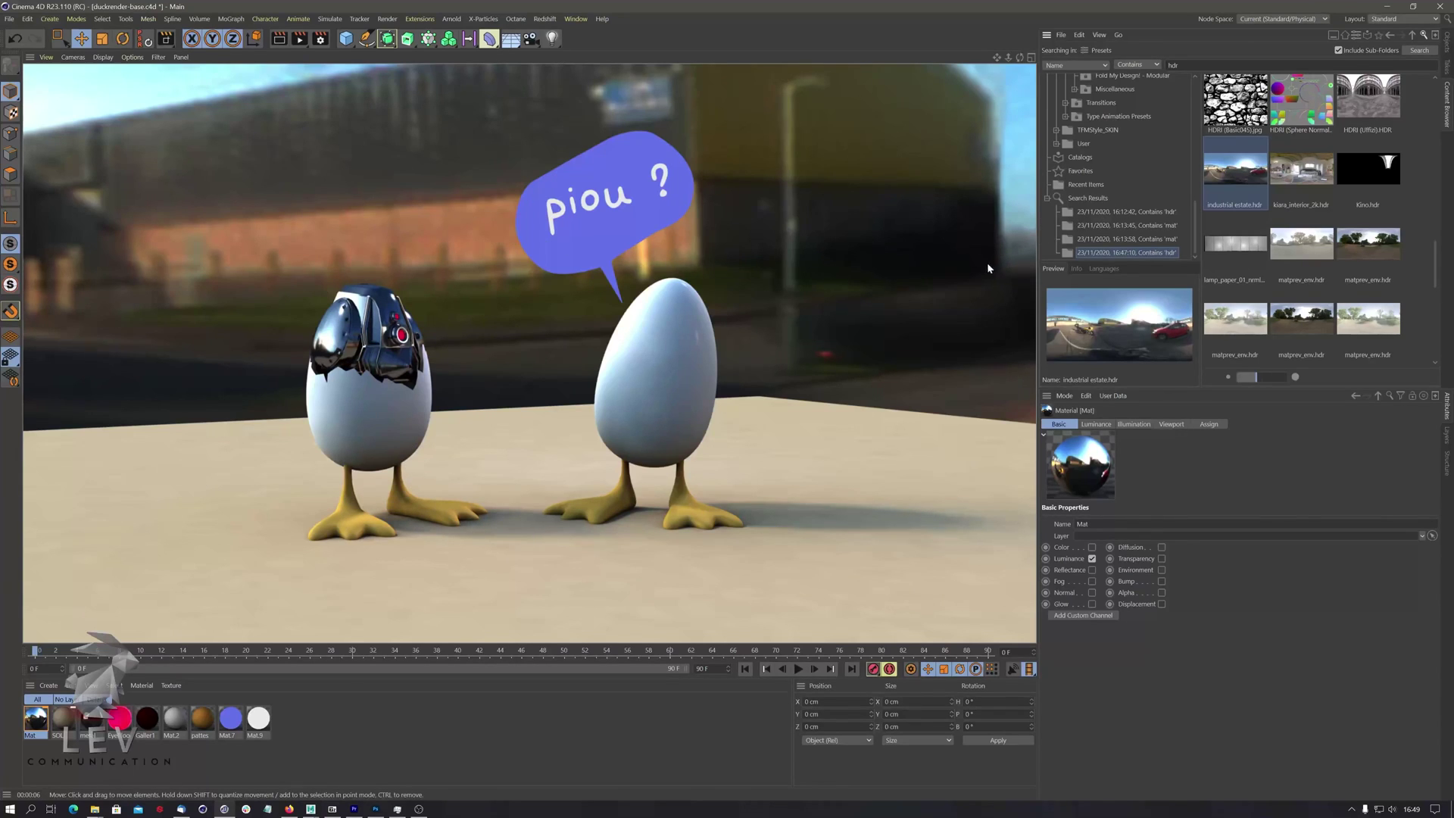
Add a Compositing tag to Sky.1, disable its Seen by Camera option and render the view.
{"action": "left_click", "coordinate": [1447, 42]}
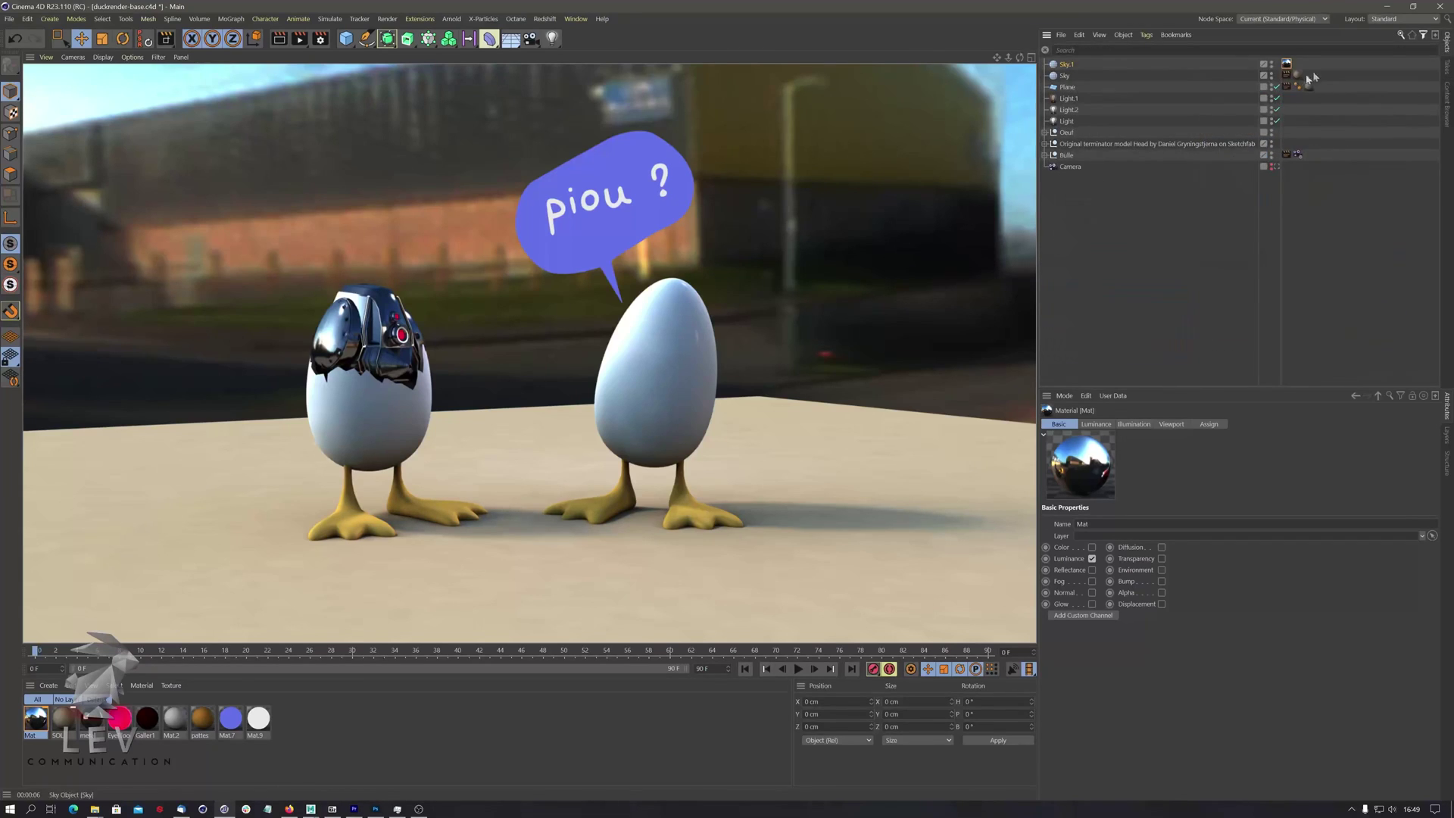
{"action": "right_click", "coordinate": [1065, 67]}
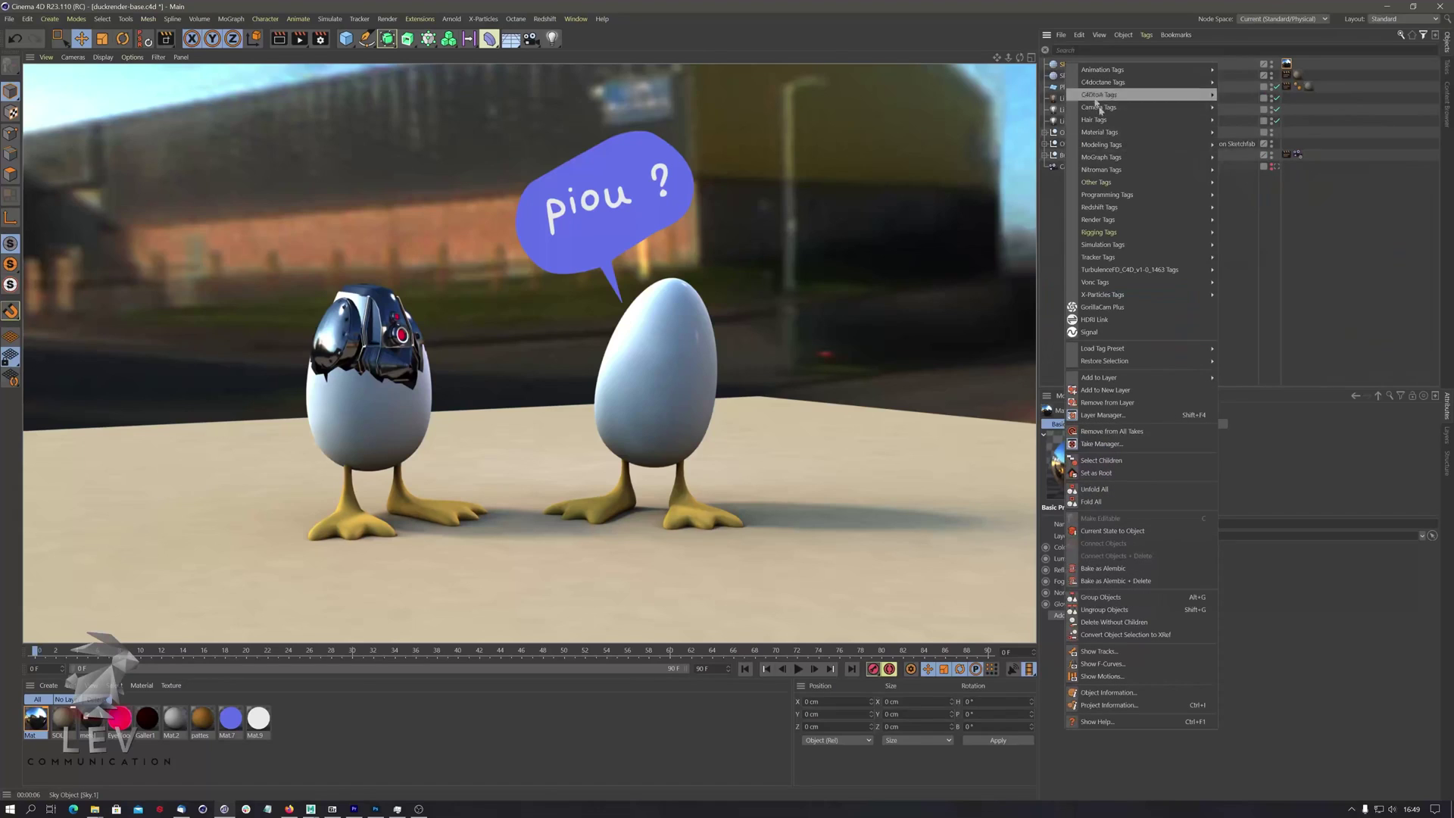
{"action": "mouse_move", "coordinate": [1134, 220]}
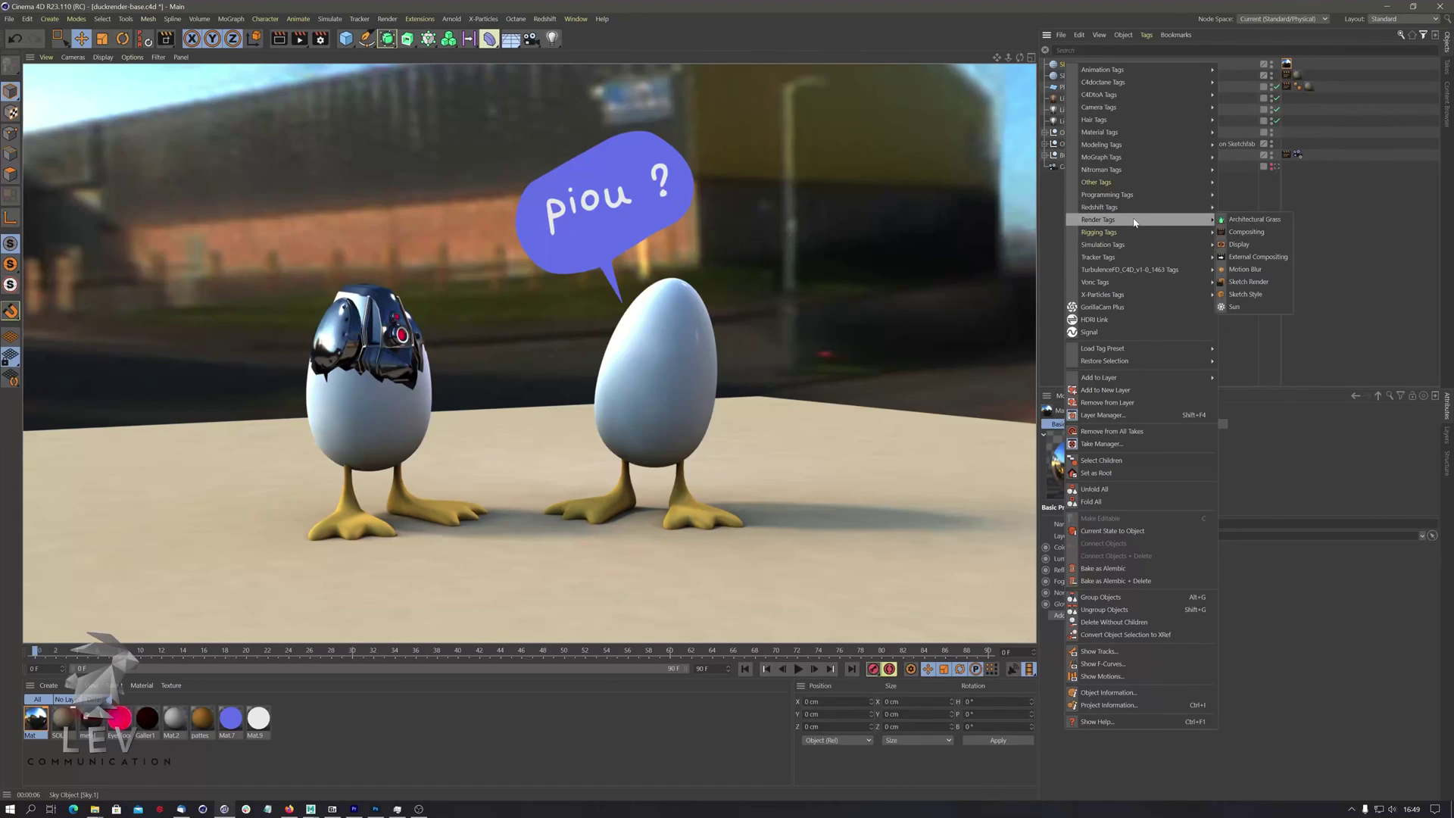
{"action": "left_click", "coordinate": [1246, 232]}
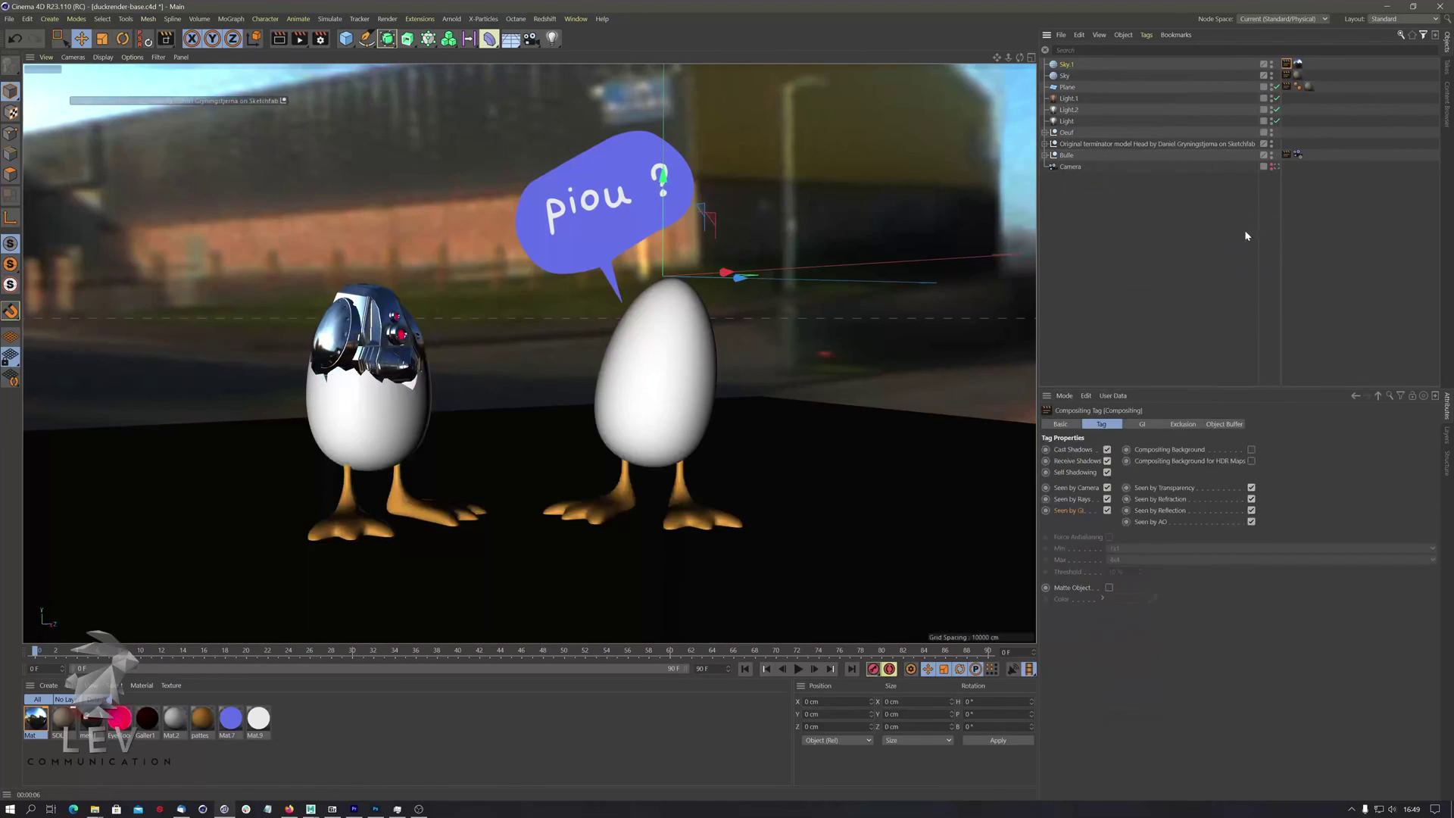
{"action": "left_click", "coordinate": [1107, 488]}
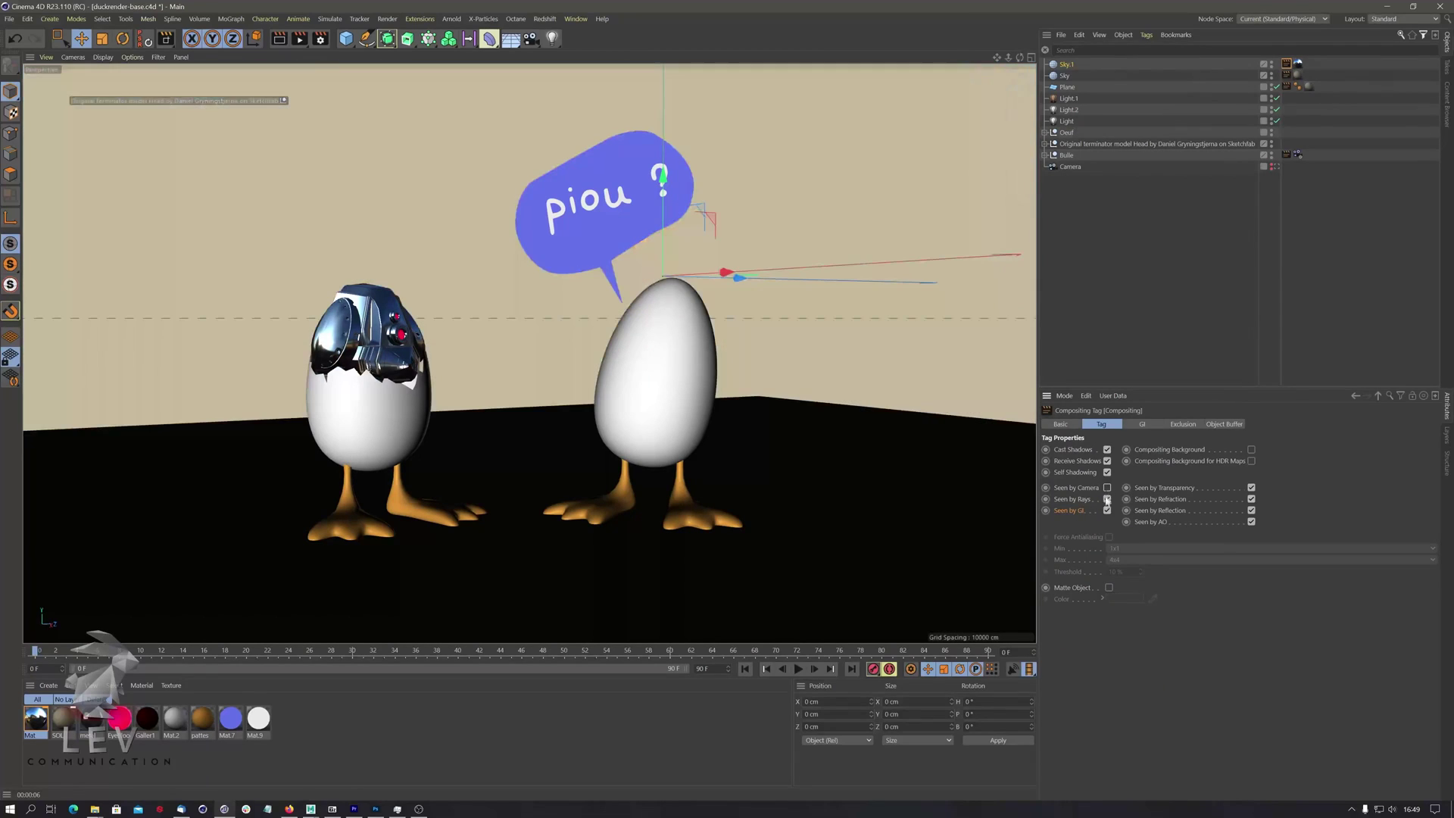
{"action": "left_click", "coordinate": [279, 38]}
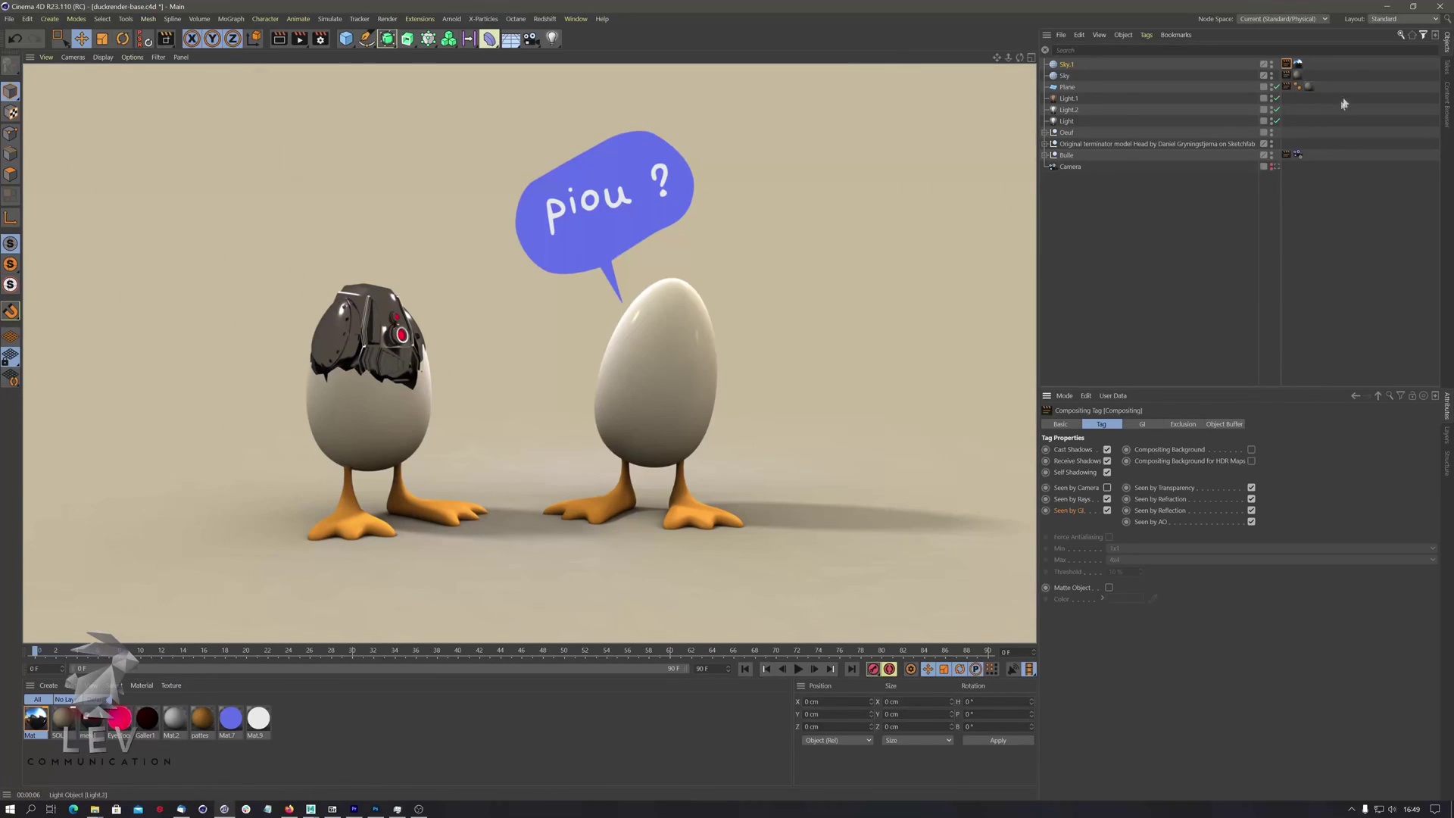
Disable Seen by Rays in the Compositing tag of the original Sky object and render the view.
{"action": "left_click", "coordinate": [1286, 75]}
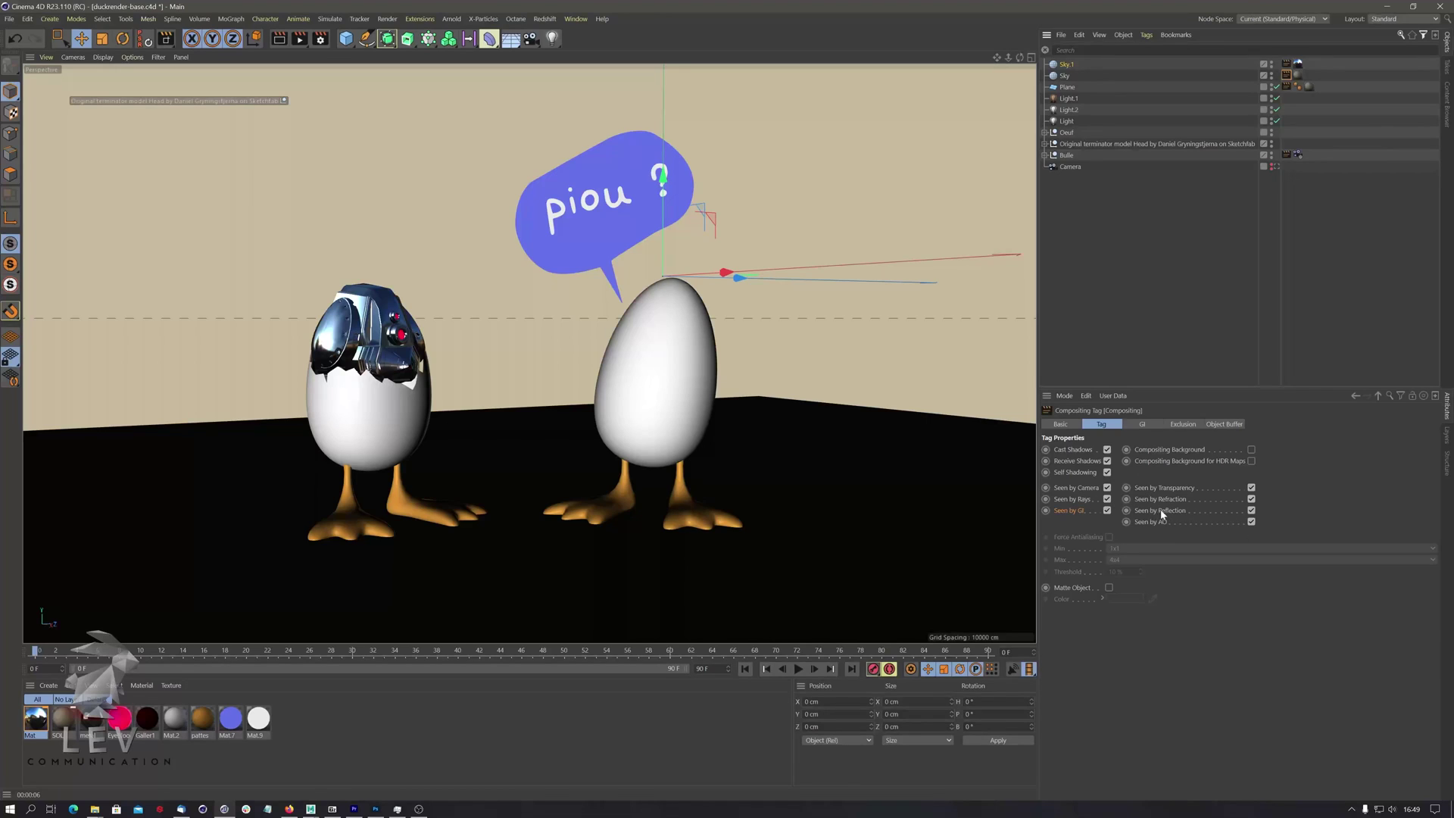
{"action": "left_click", "coordinate": [1107, 500]}
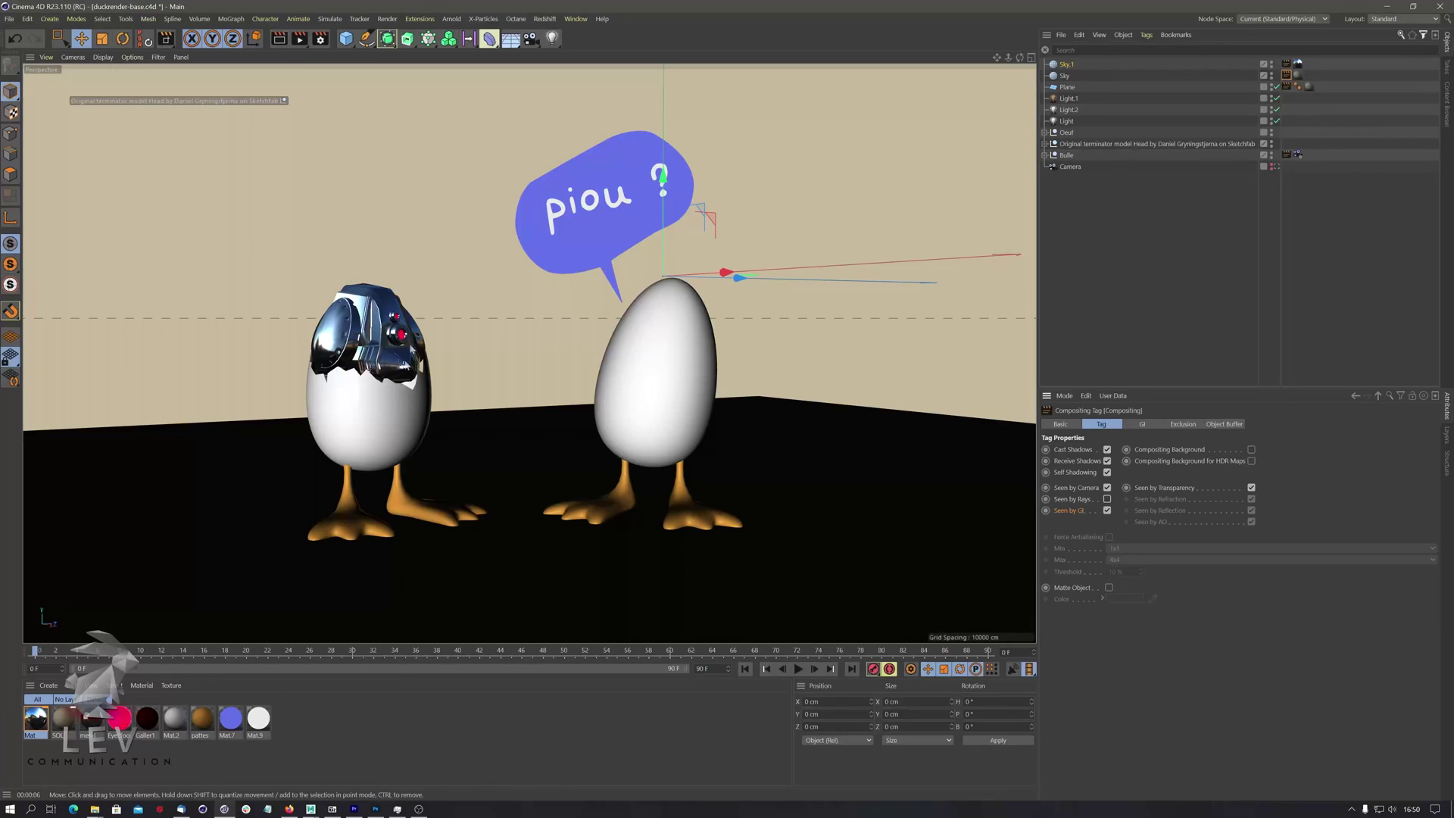
{"action": "left_click", "coordinate": [279, 38]}
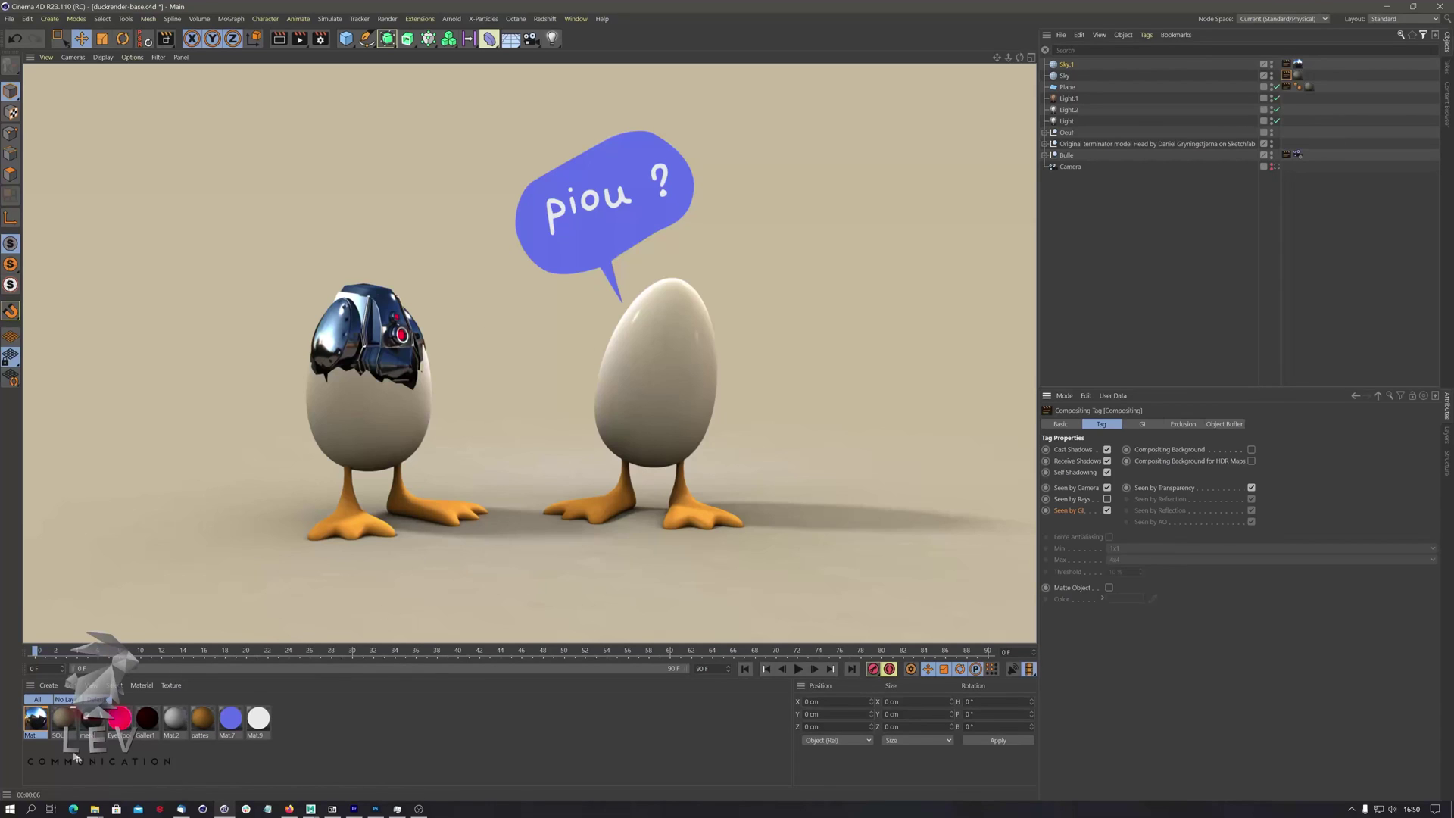
Warm the SOL material's color to hue 35° and saturation 34%, close the Material Editor and render the view.
{"action": "double_click", "coordinate": [63, 719]}
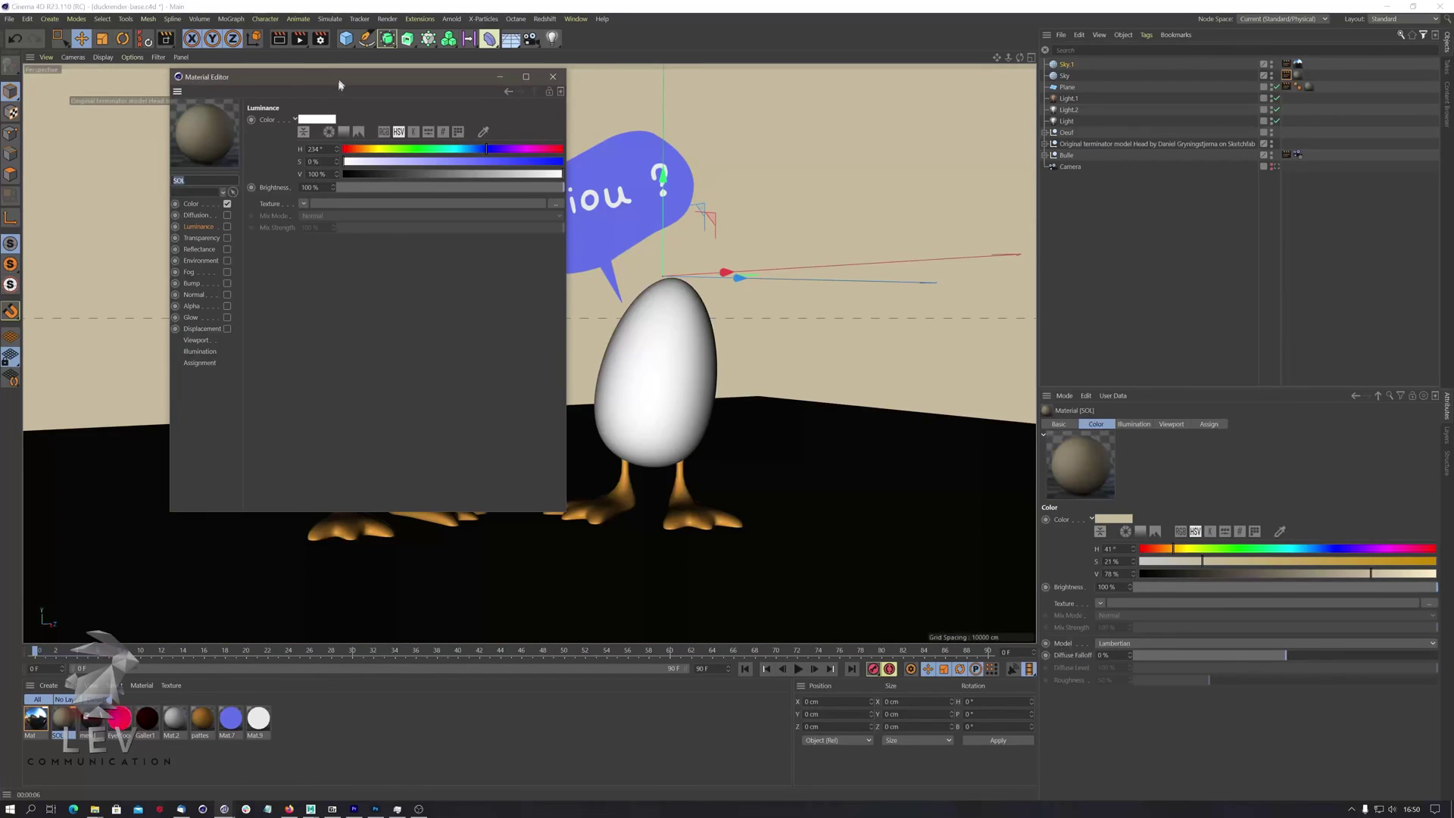
{"action": "left_click_drag", "start_coordinate": [339, 85], "coordinate": [933, 111]}
{"action": "left_click", "coordinate": [812, 231]}
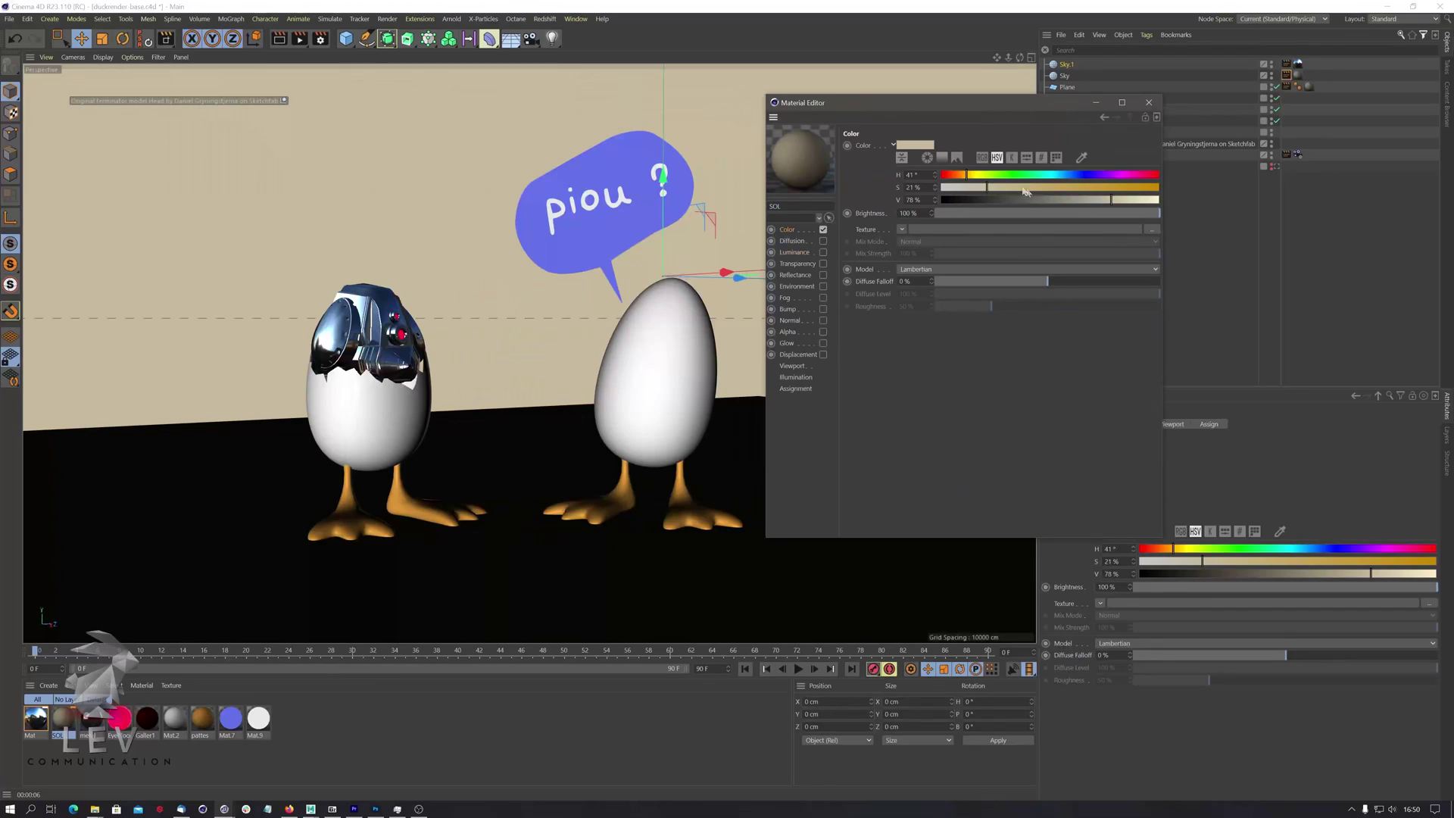
{"action": "left_click_drag", "start_coordinate": [987, 187], "coordinate": [1017, 190]}
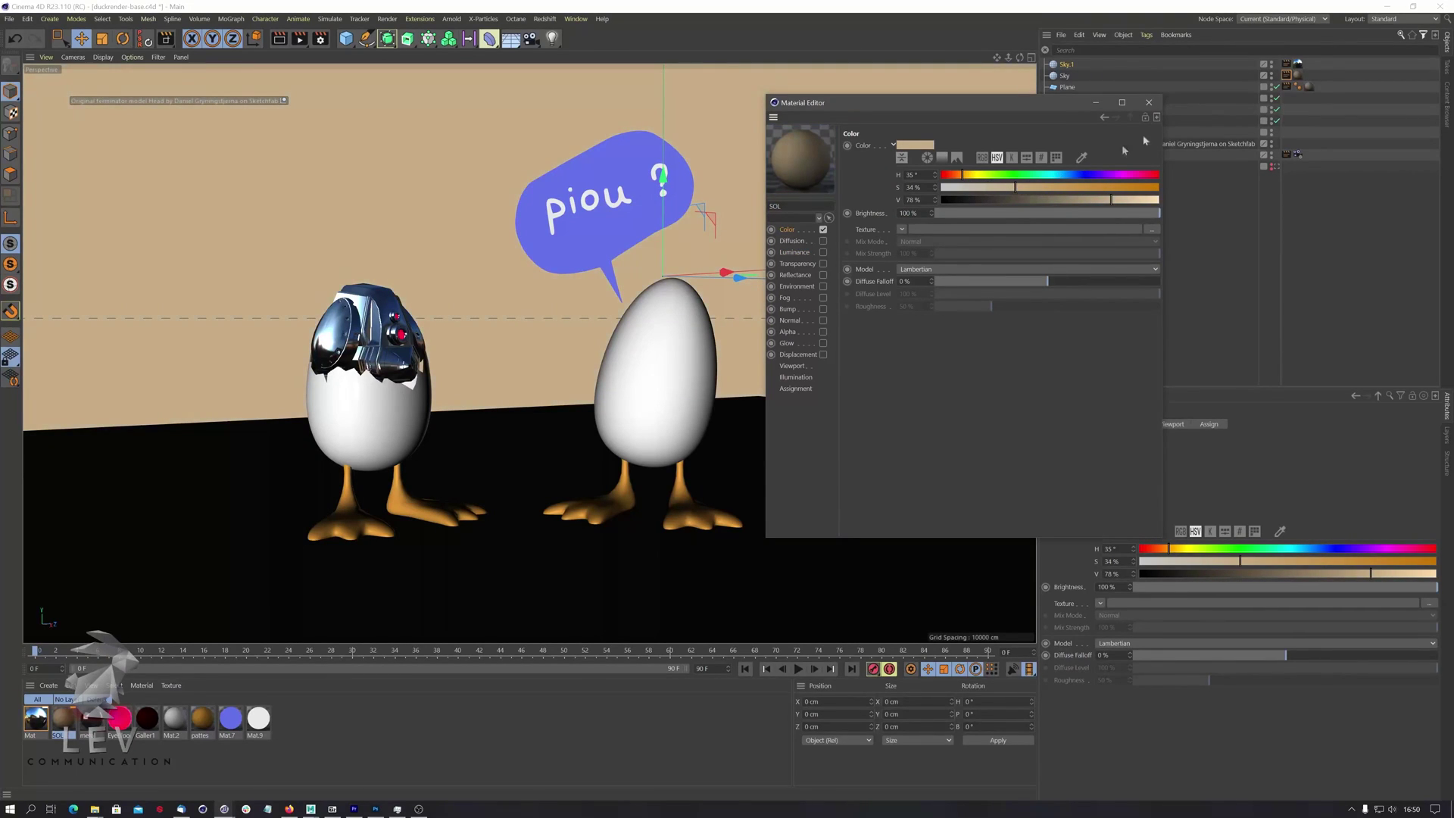
{"action": "left_click", "coordinate": [1148, 103]}
{"action": "key", "text": "ctrl+r"}
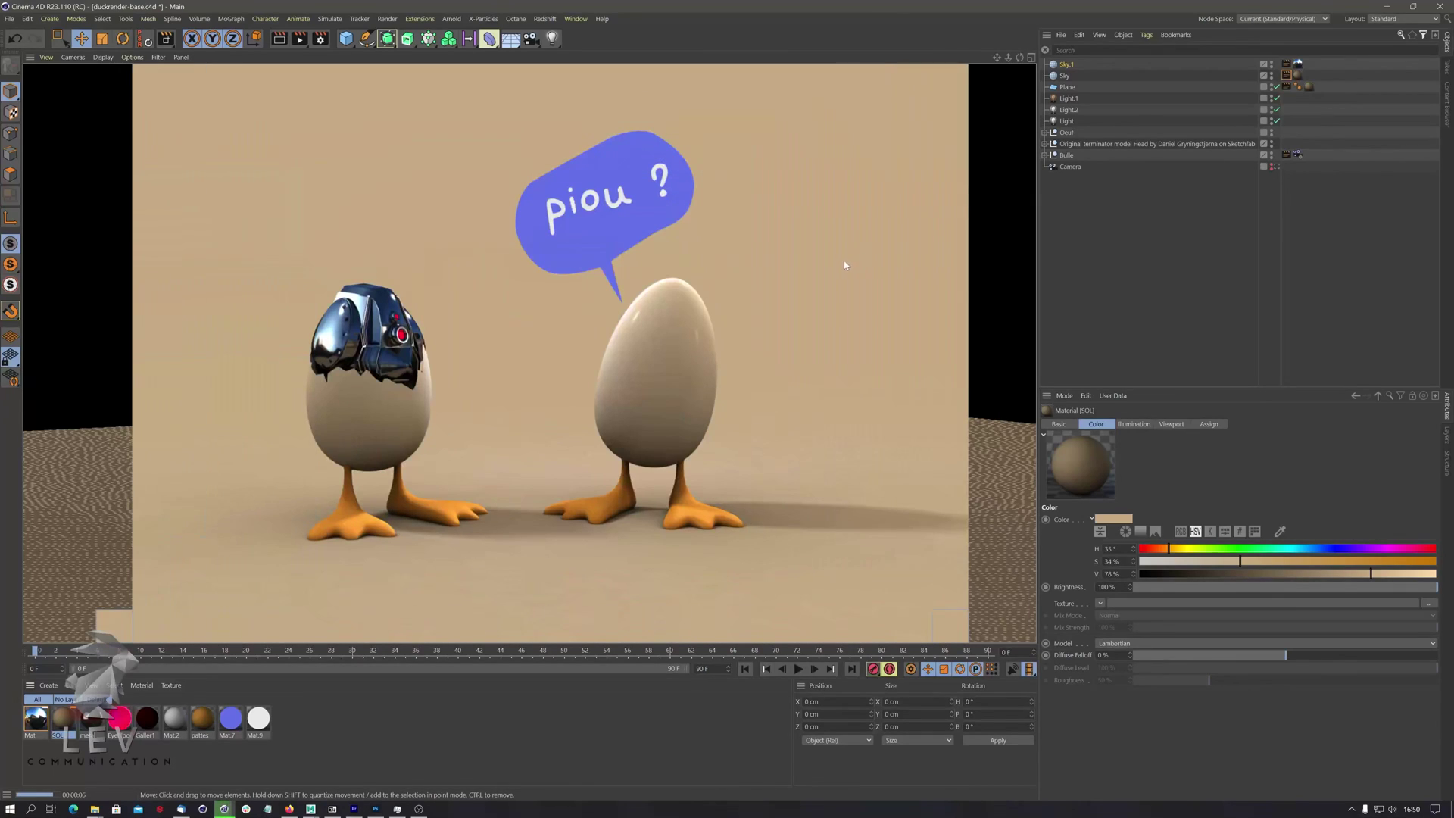
Add a Sphere, shrink its radius to about 23.4 cm and place it in front between the two characters.
{"action": "left_click", "coordinate": [346, 37]}
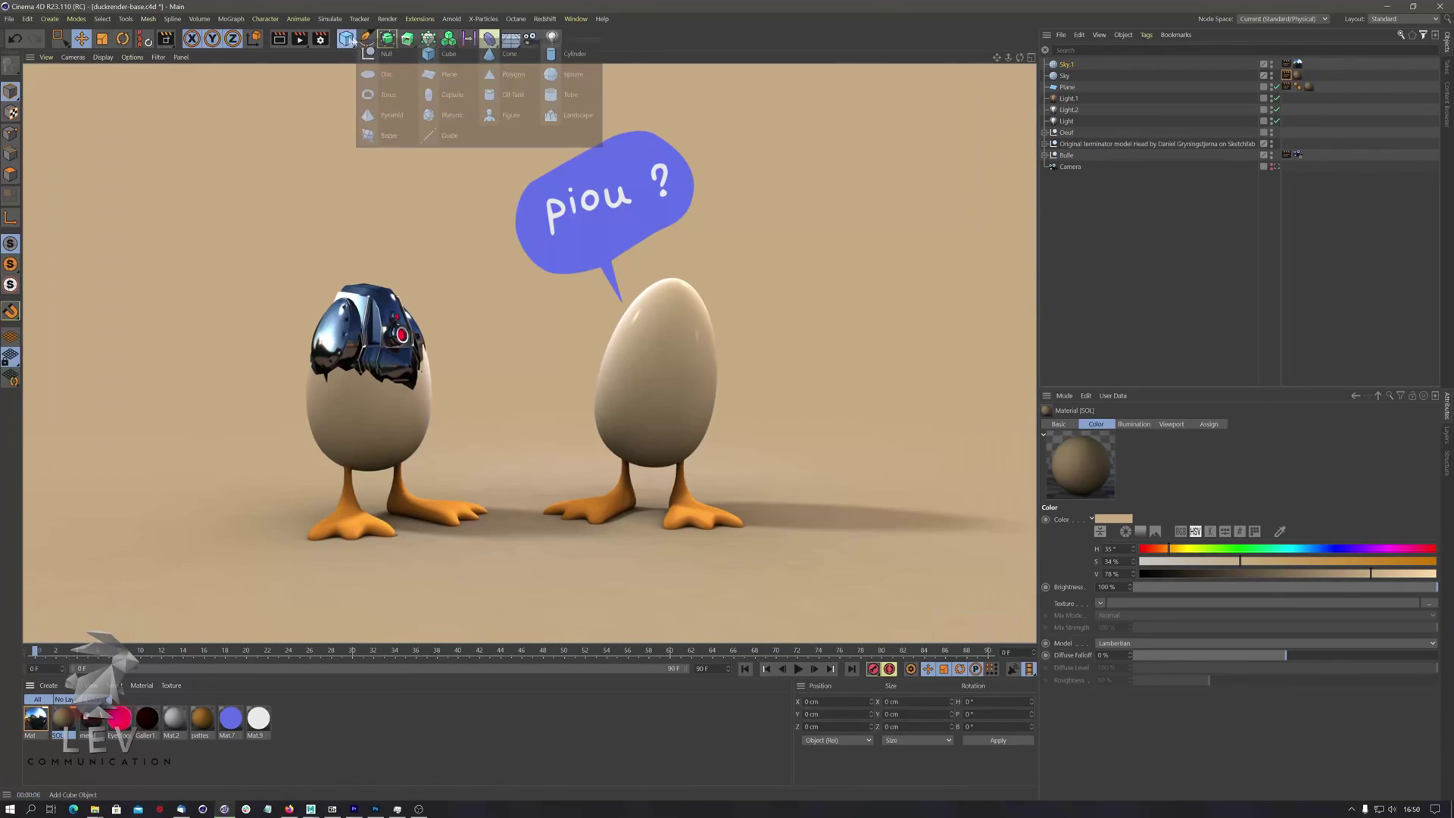
{"action": "left_click", "coordinate": [556, 76]}
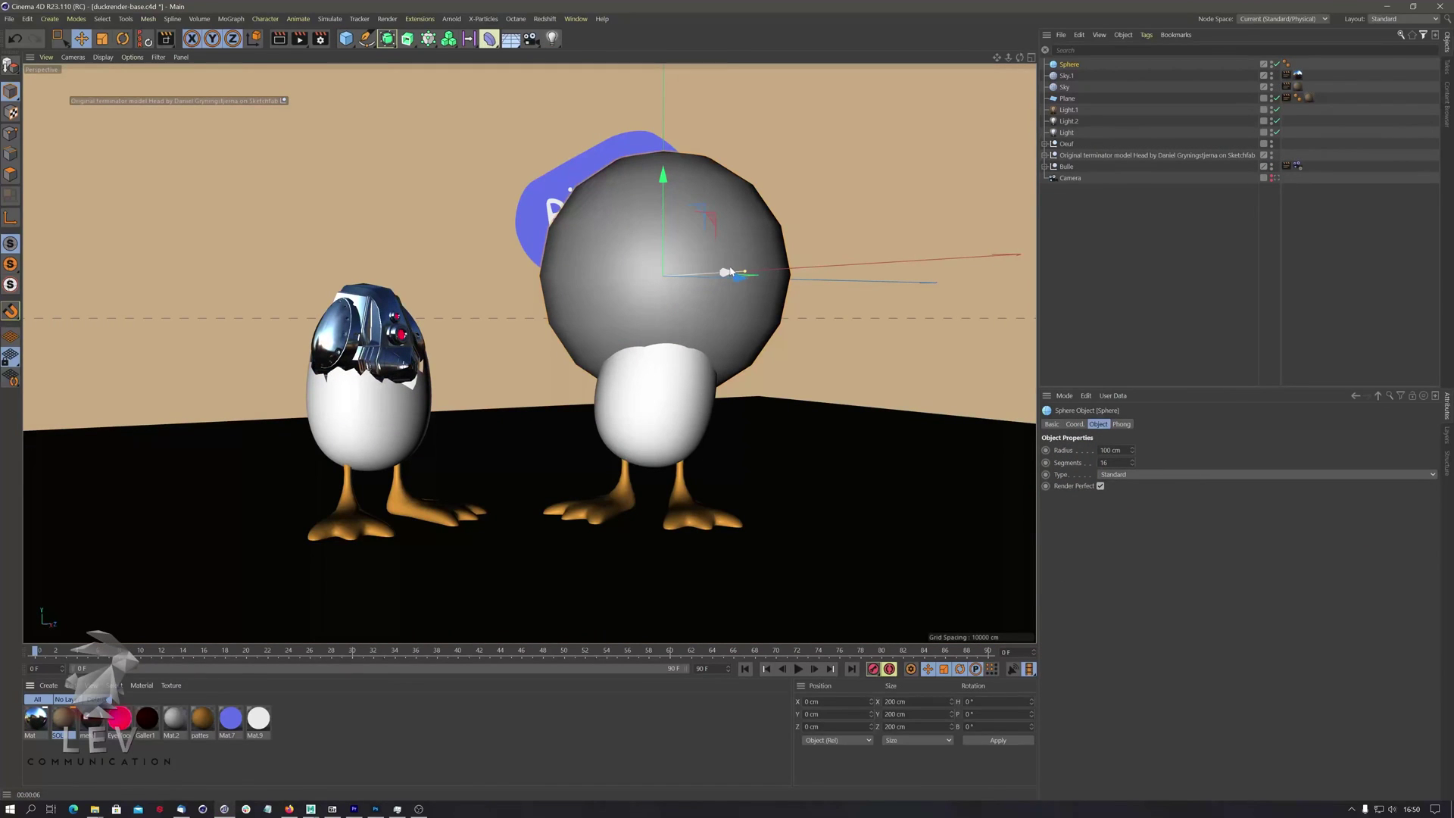
{"action": "left_click_drag", "start_coordinate": [731, 271], "coordinate": [612, 322]}
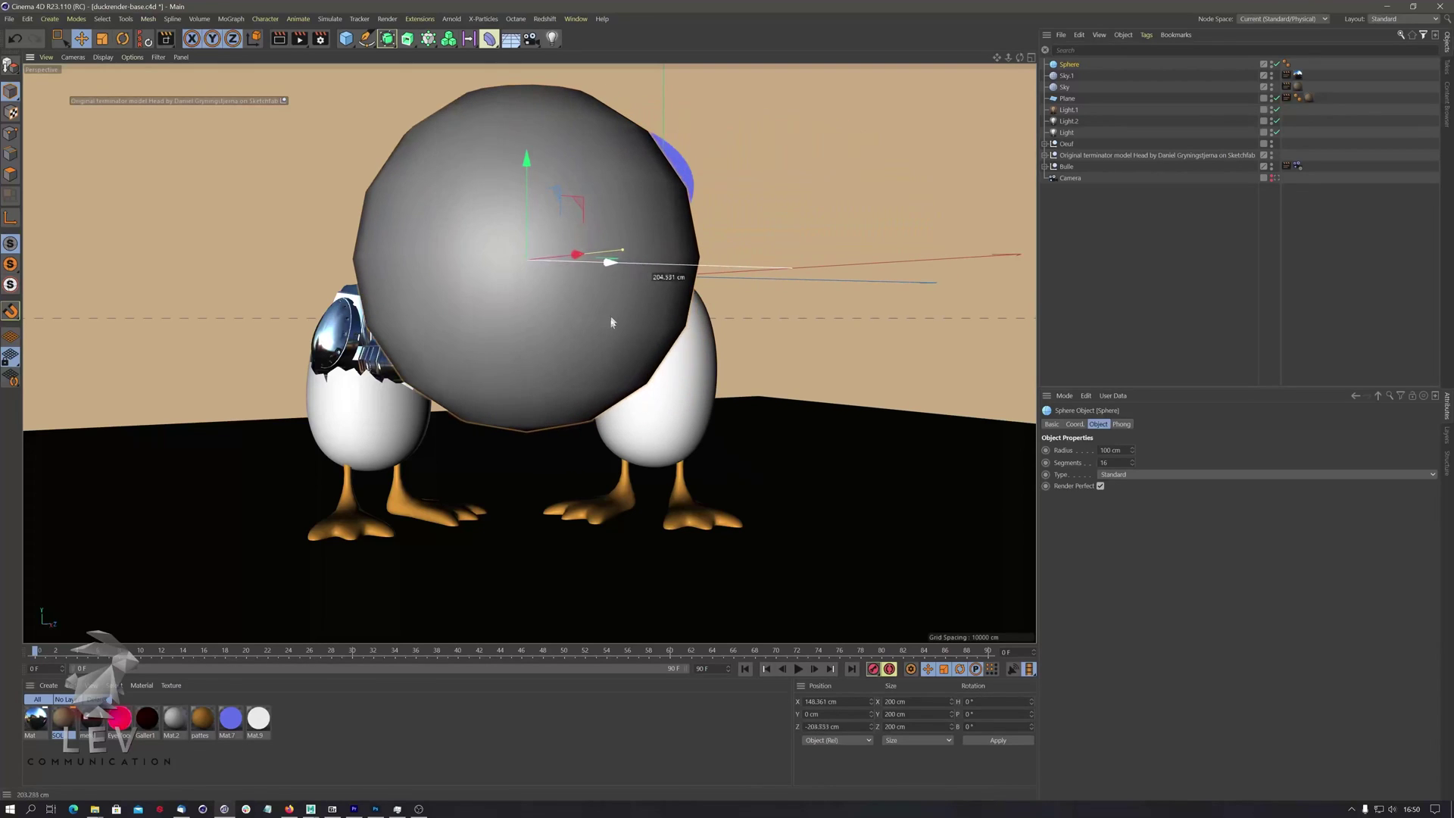
{"action": "left_click_drag", "start_coordinate": [623, 250], "coordinate": [547, 272]}
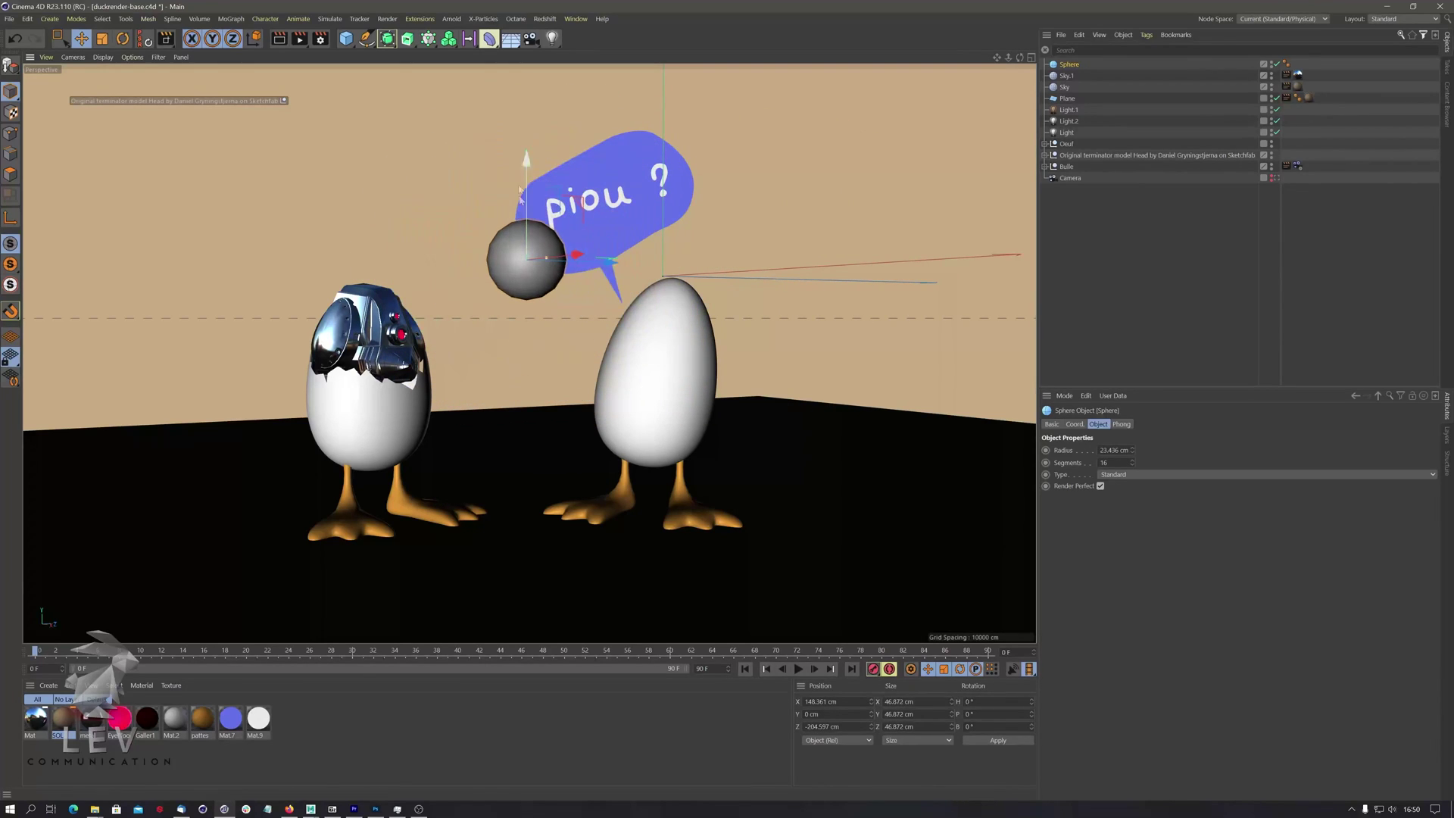
{"action": "left_click_drag", "start_coordinate": [520, 192], "coordinate": [518, 262]}
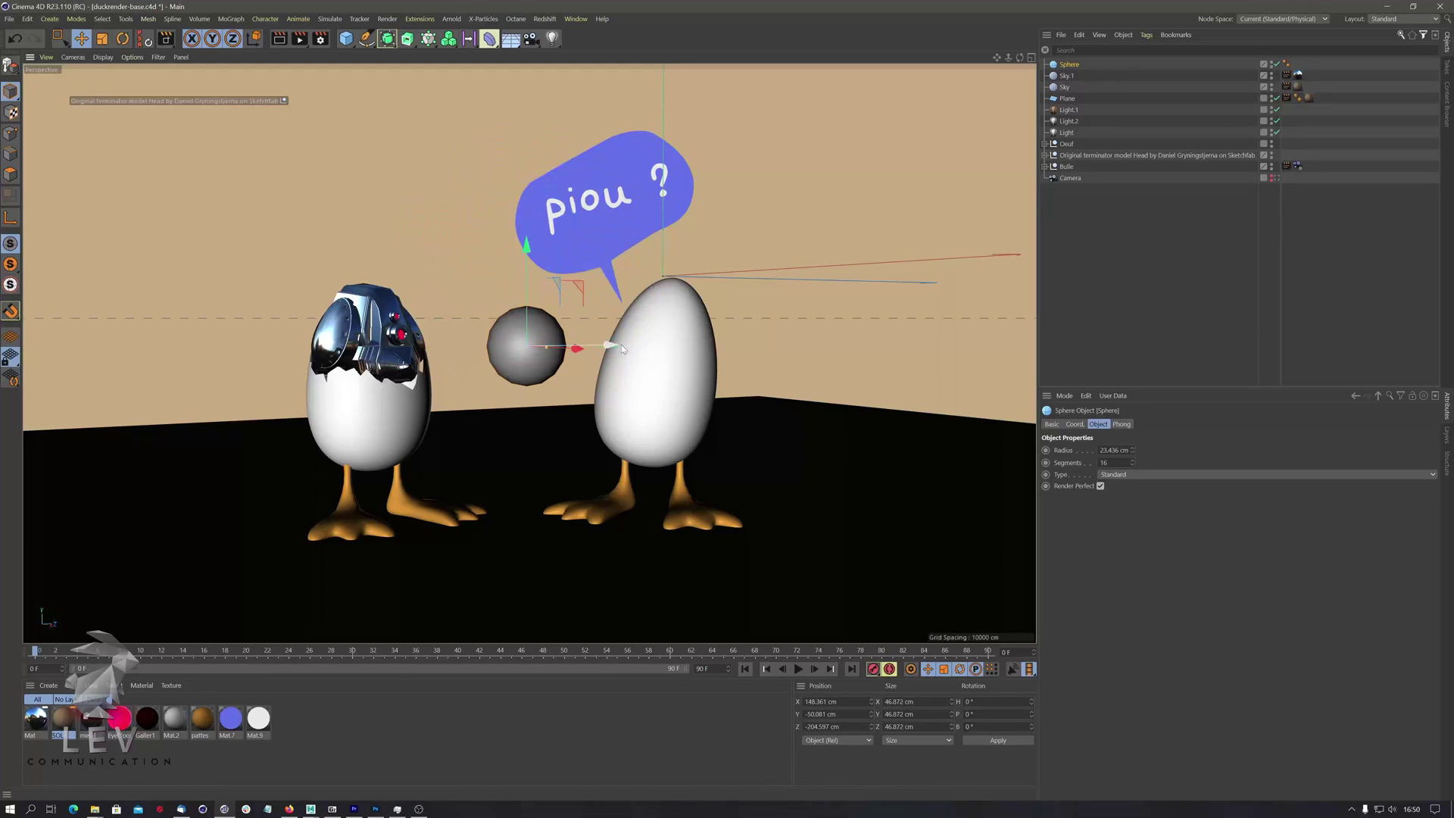
{"action": "left_click_drag", "start_coordinate": [620, 348], "coordinate": [607, 346]}
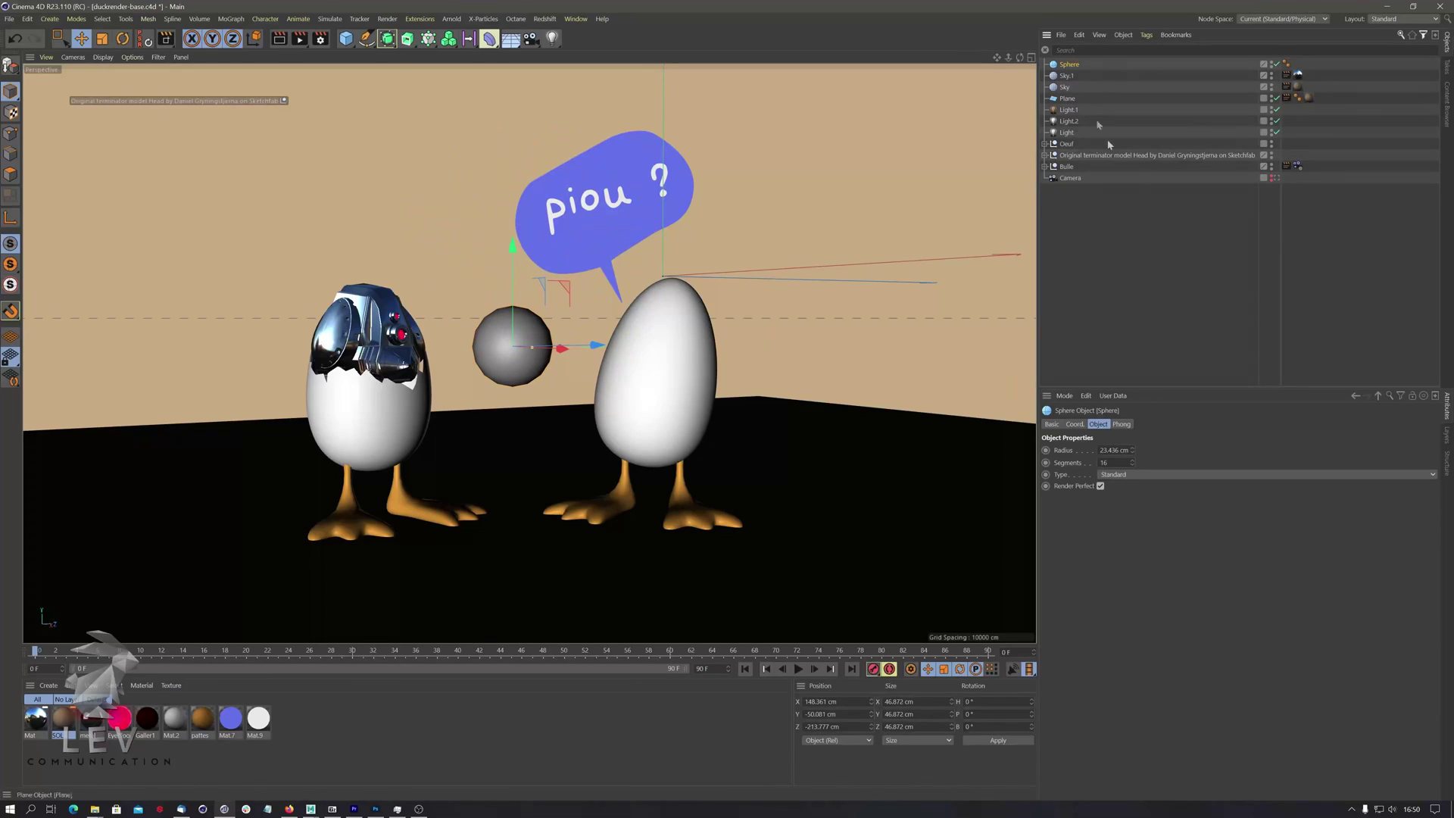
Set the sphere's segments to 34 and display the viewport in Gouraud Shading (Lines).
{"action": "left_click", "coordinate": [1116, 461]}
{"action": "type", "text": "34"}
{"action": "key", "text": "Return"}
{"action": "key", "text": "n"}
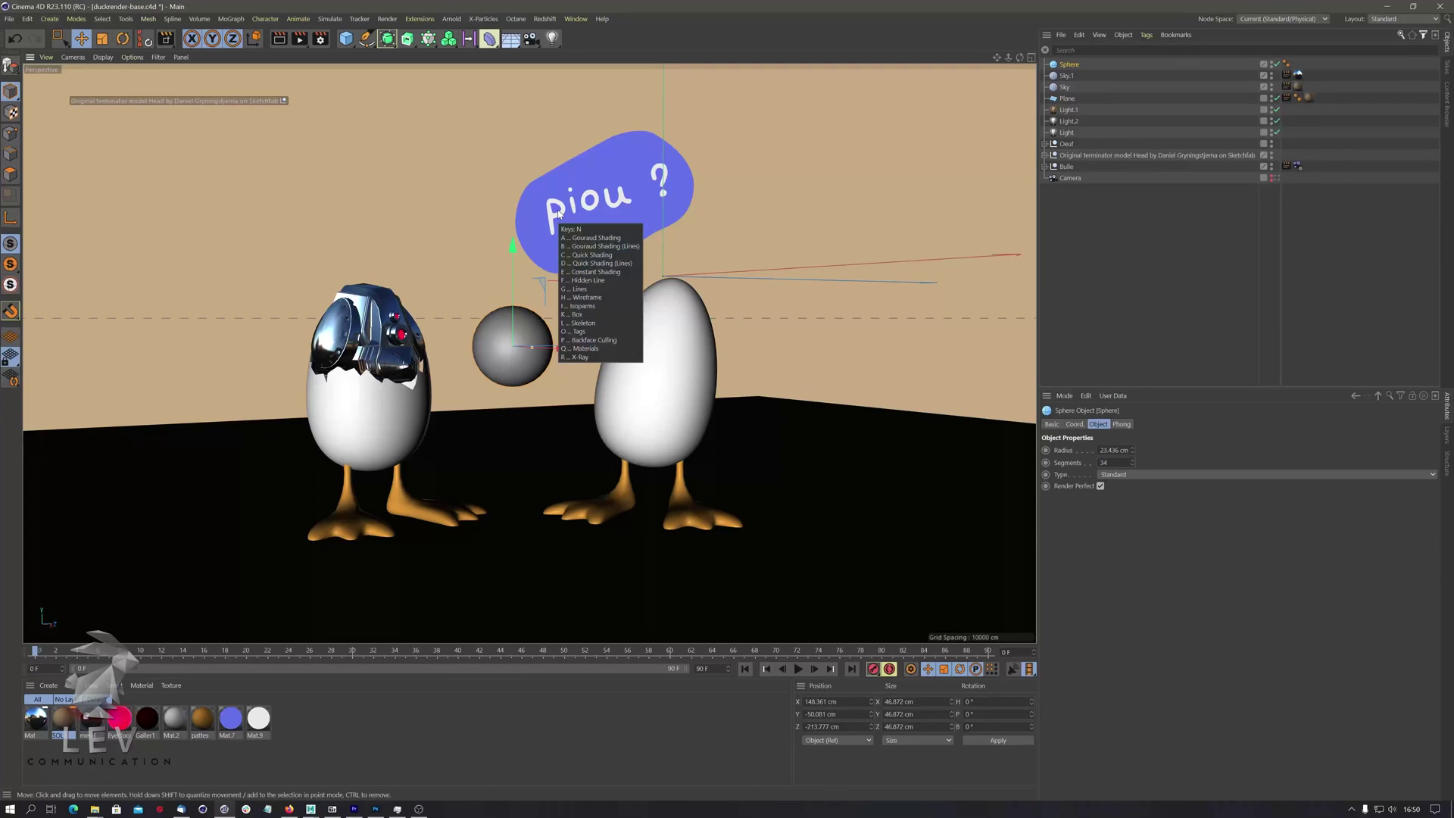
{"action": "key", "text": "b"}
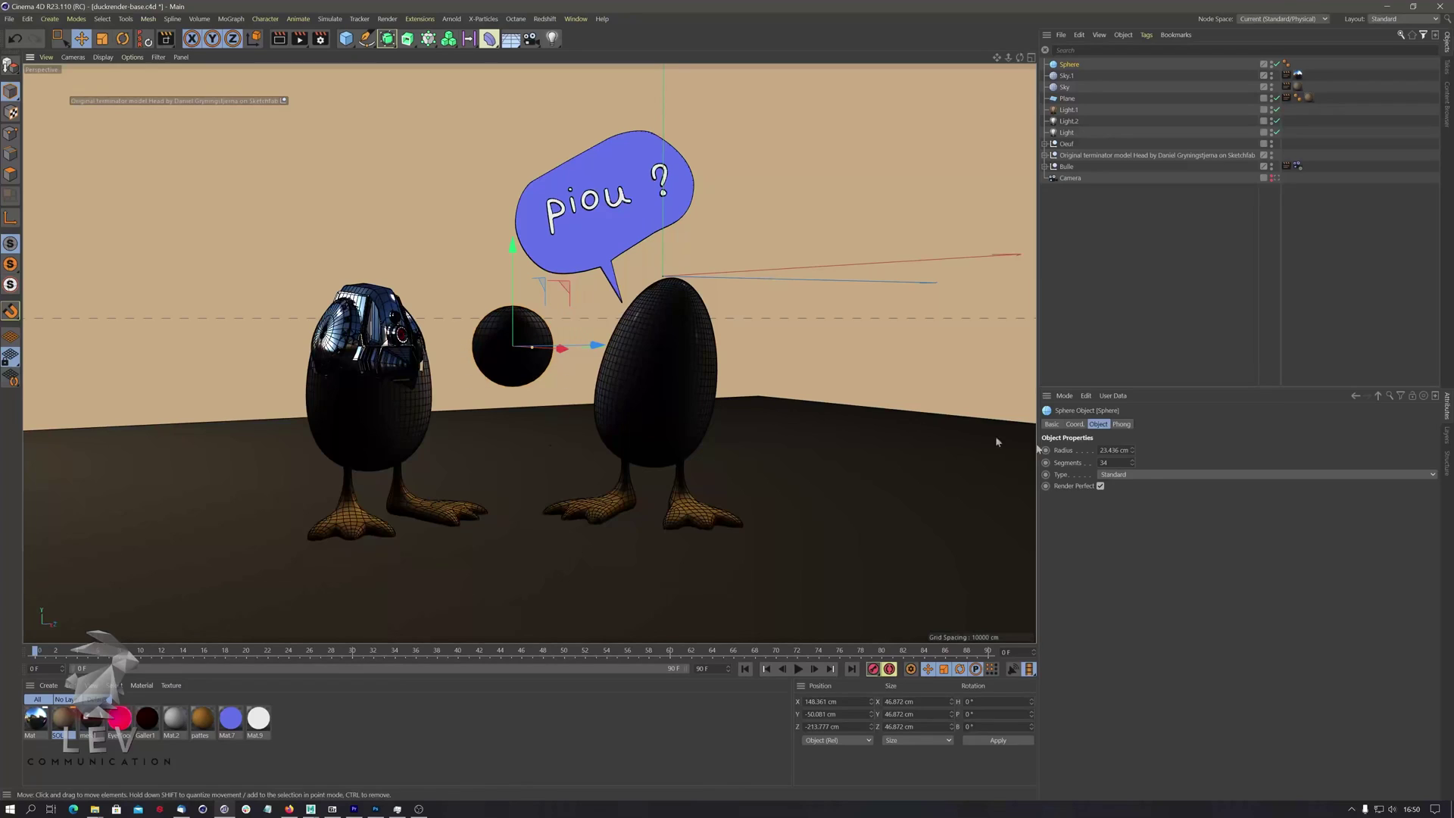
Change the sphere's type to Icosahedron and display the viewport in Constant Shading (Lines).
{"action": "left_click", "coordinate": [1103, 475]}
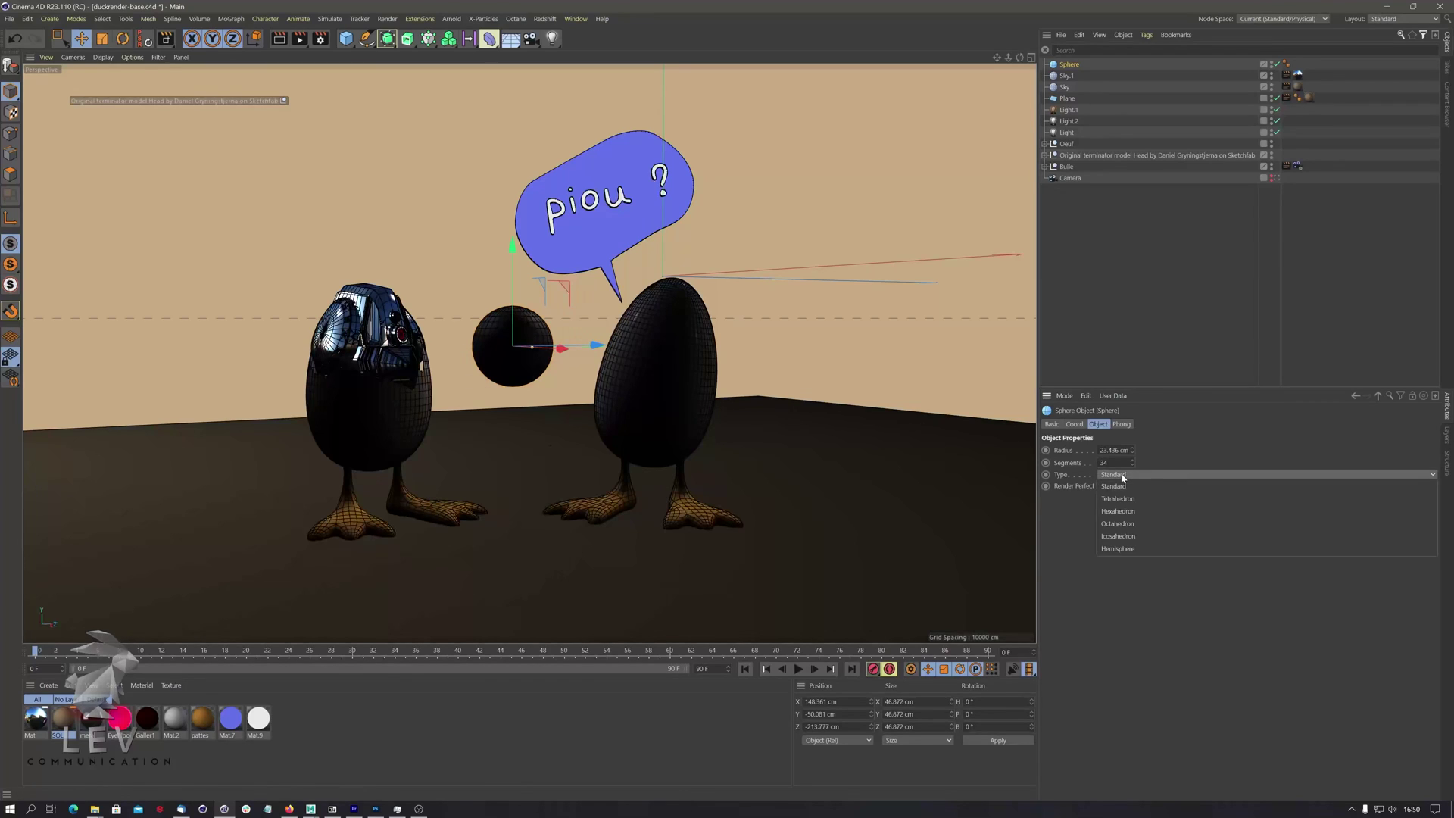
{"action": "left_click", "coordinate": [1118, 536]}
{"action": "left_click", "coordinate": [103, 57]}
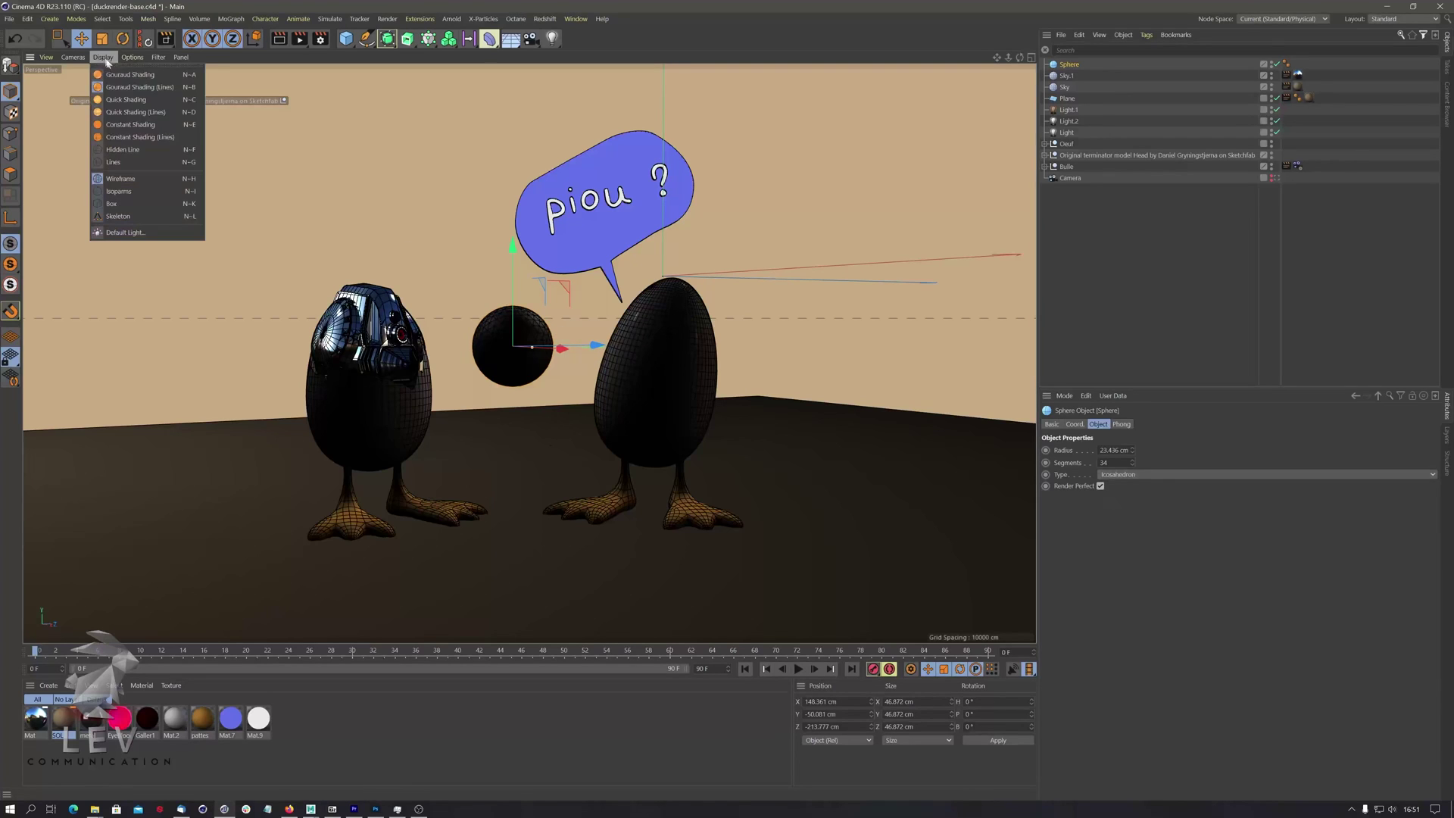
{"action": "left_click", "coordinate": [129, 142]}
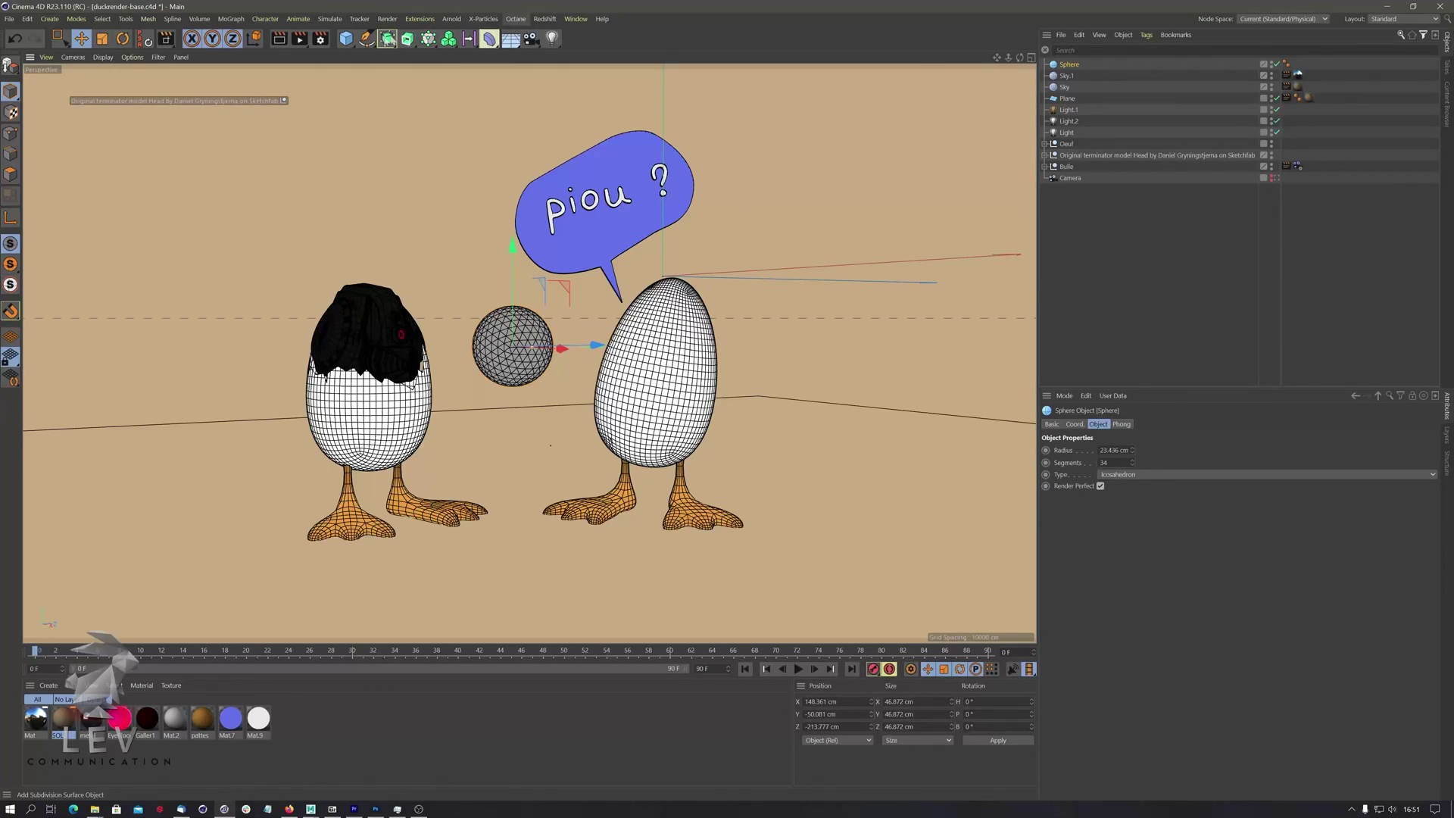
Add a MoGraph Random effector and make it a child of the Sphere.
{"action": "left_click", "coordinate": [489, 37]}
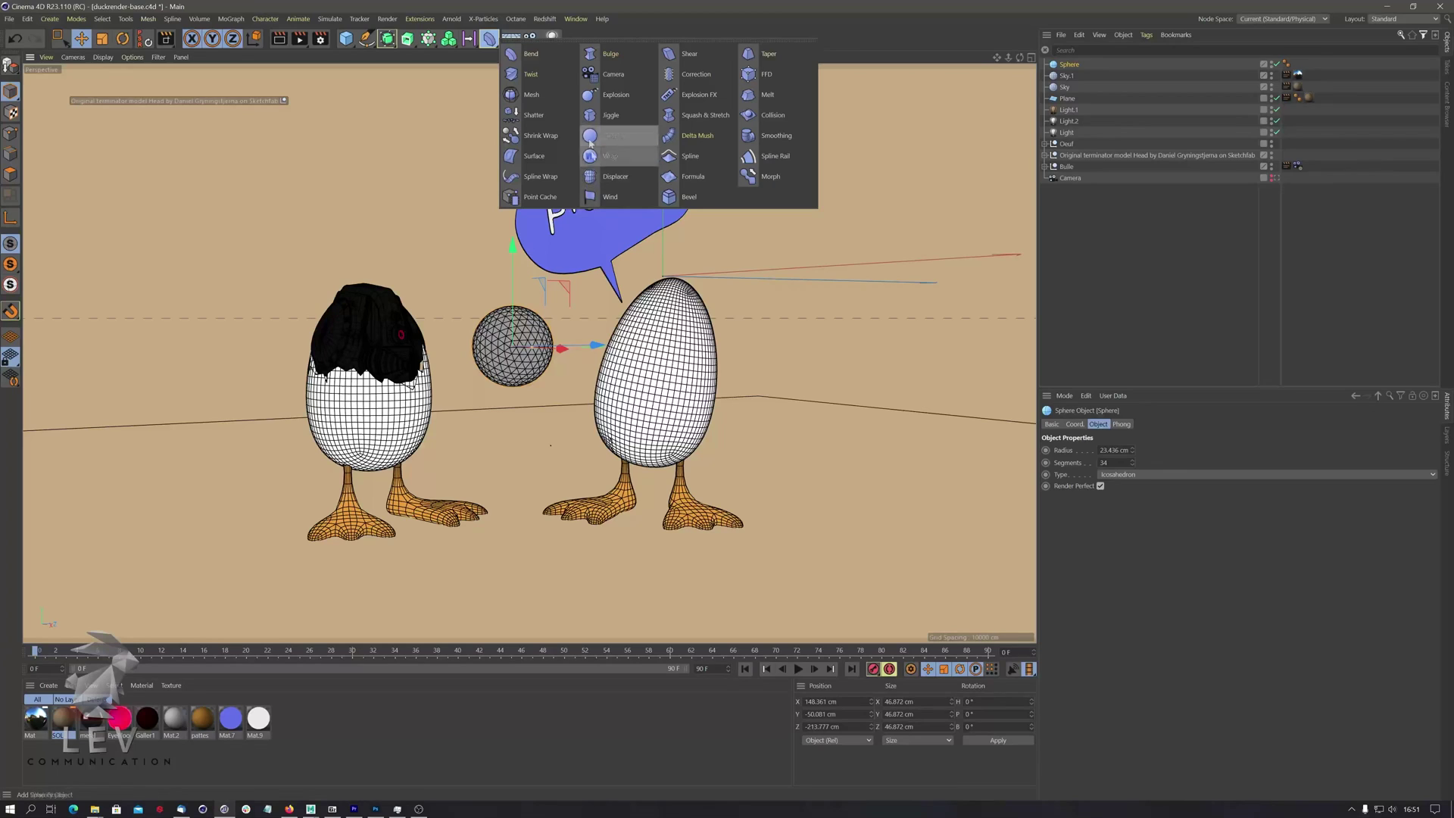
{"action": "left_click", "coordinate": [231, 19]}
{"action": "mouse_move", "coordinate": [240, 37]}
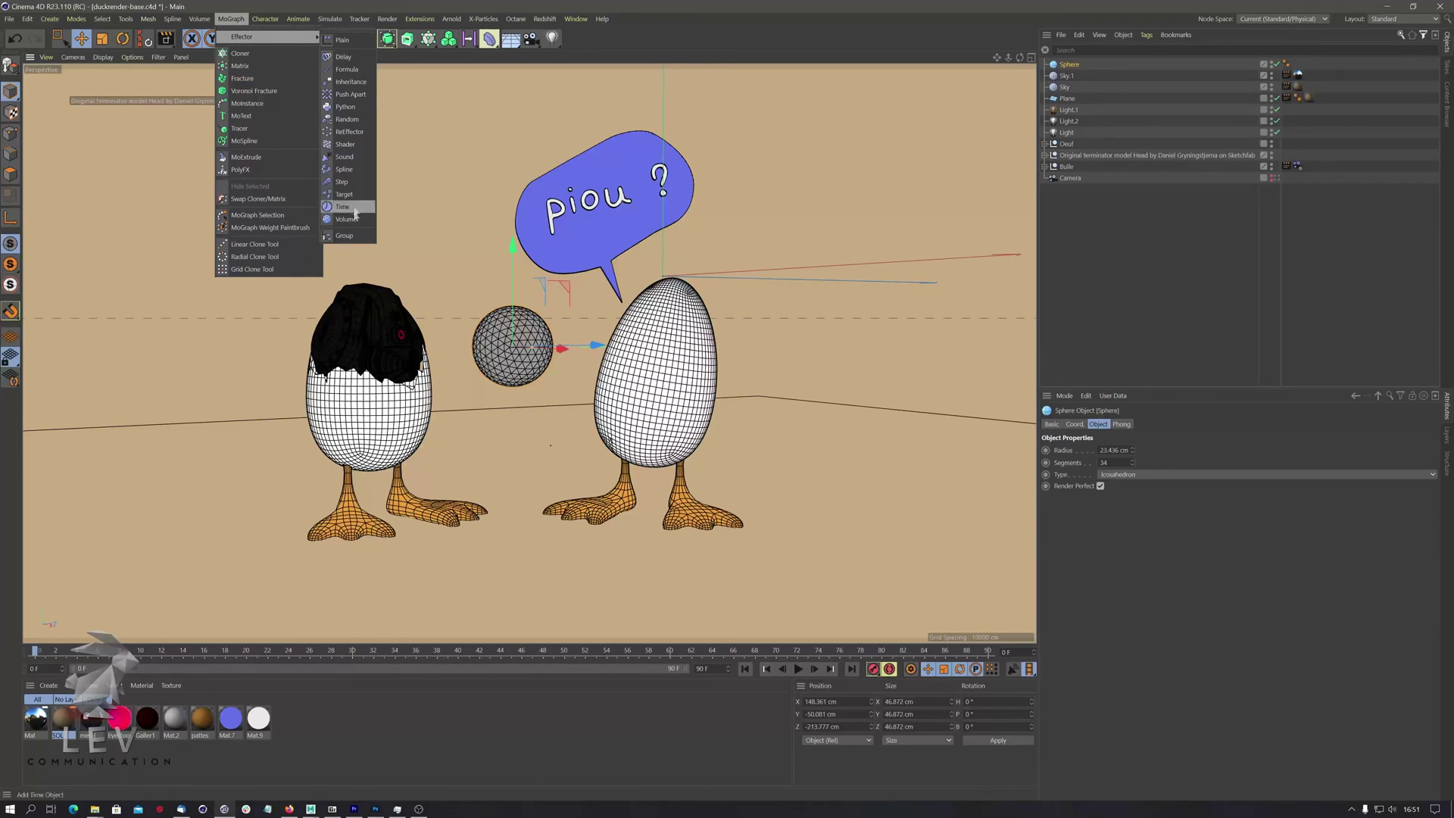
{"action": "left_click", "coordinate": [344, 119]}
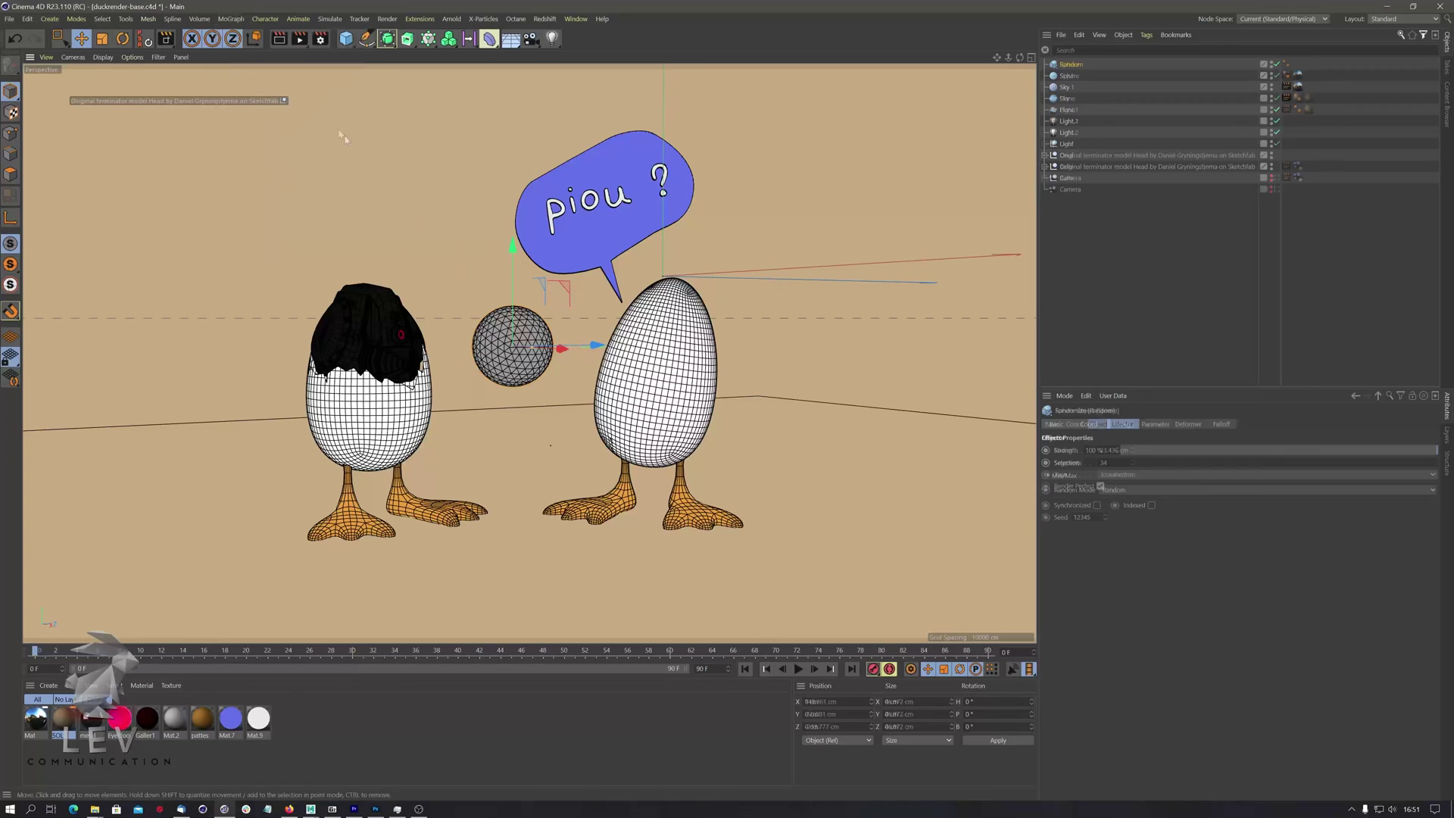
{"action": "left_click_drag", "start_coordinate": [1065, 67], "coordinate": [1068, 77]}
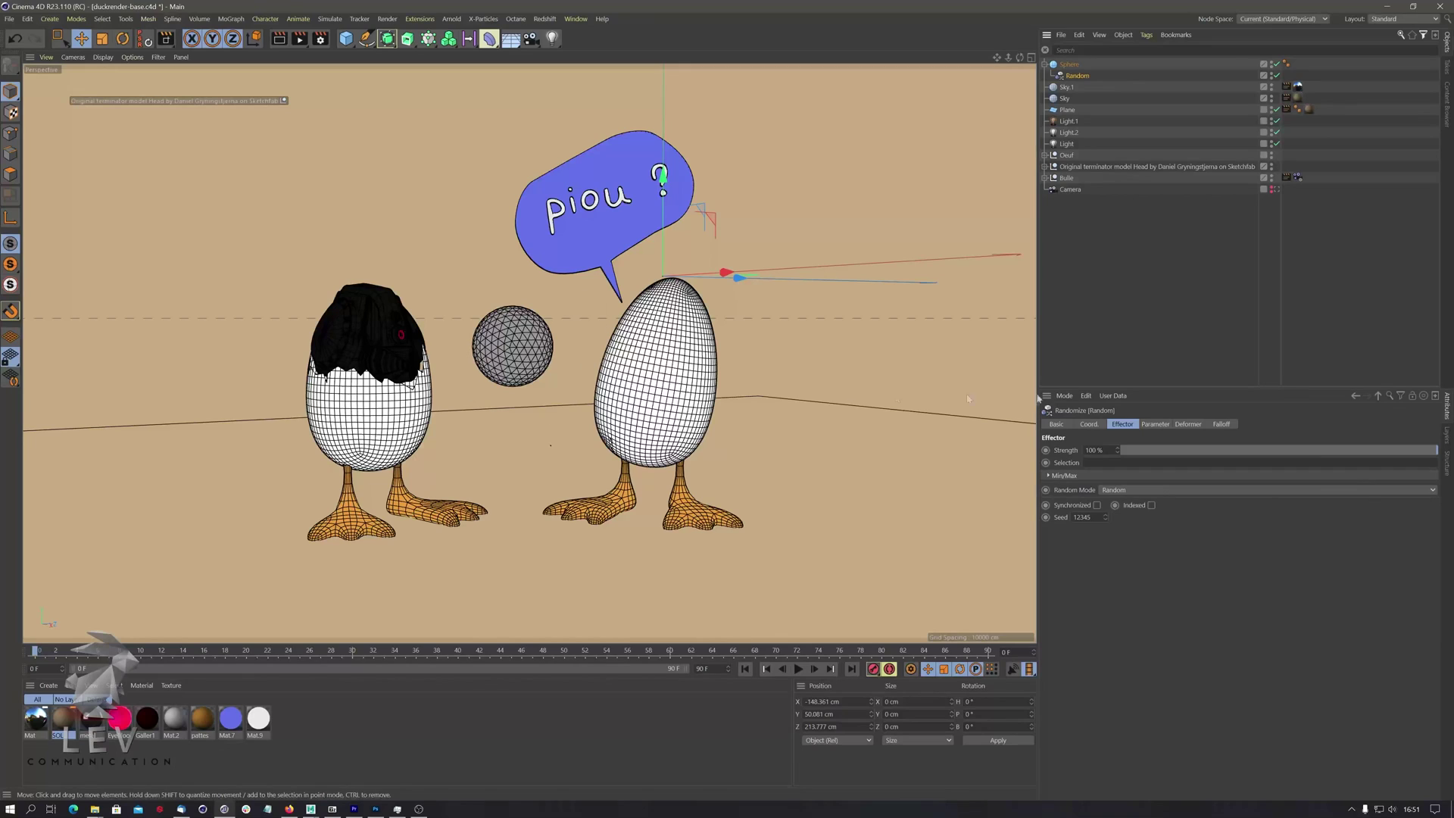
Set the Random effector's deformation to Point so it displaces the sphere's points.
{"action": "left_click", "coordinate": [1195, 424]}
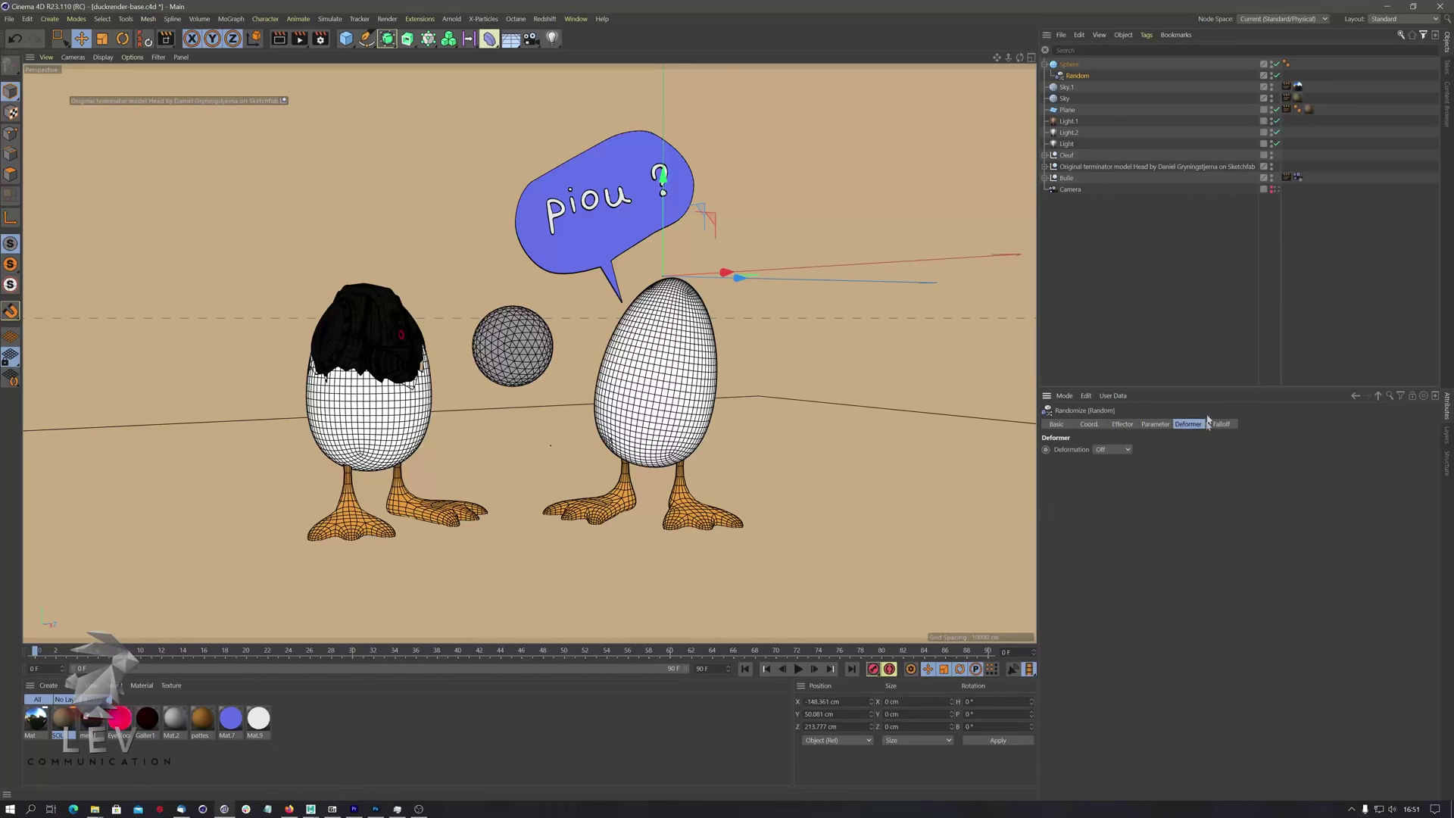
{"action": "left_click", "coordinate": [1114, 451]}
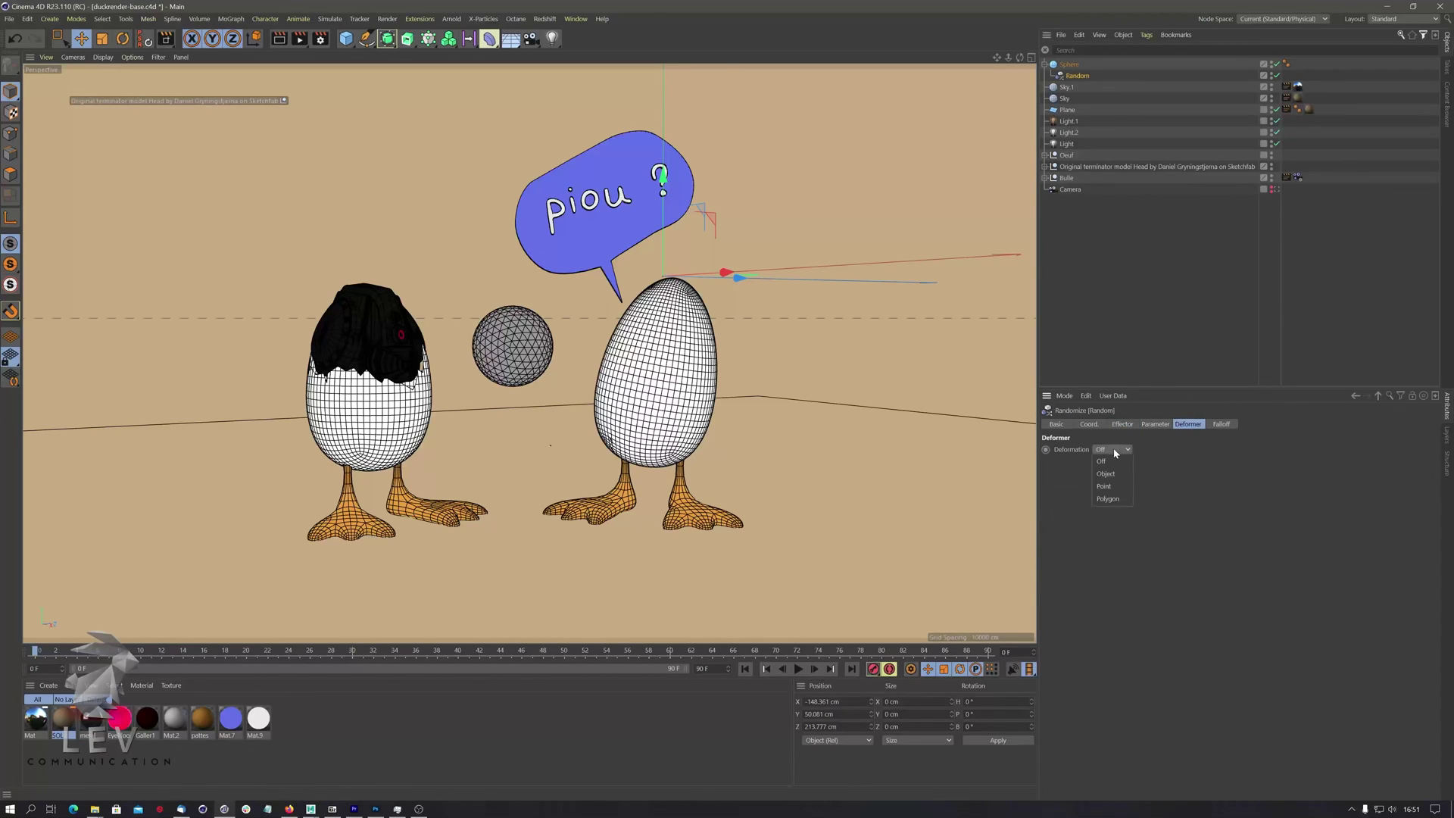
{"action": "left_click", "coordinate": [1111, 486]}
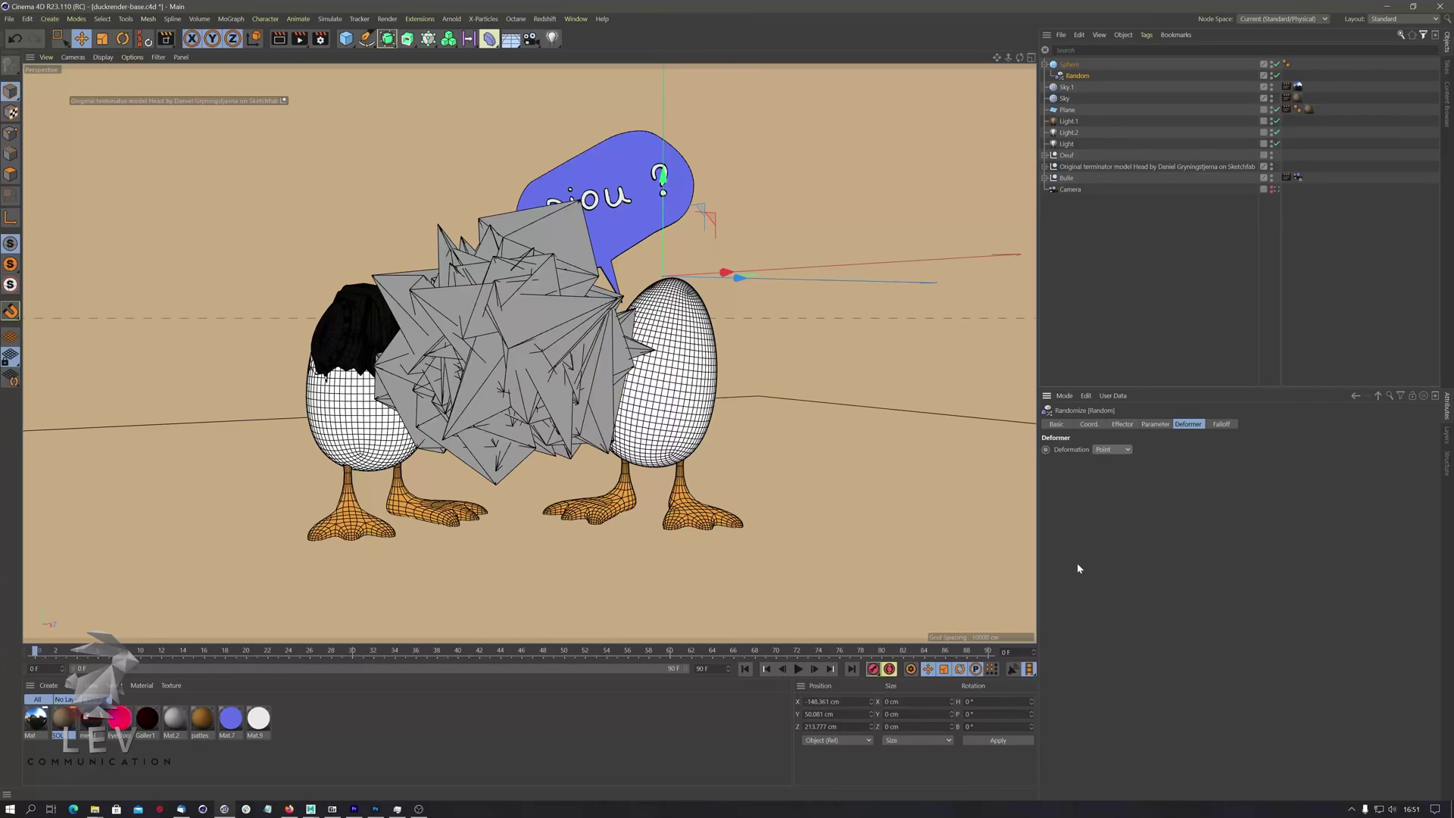
Set the Random effector's random mode to Noise and play the animation from the start.
{"action": "left_click", "coordinate": [1156, 425]}
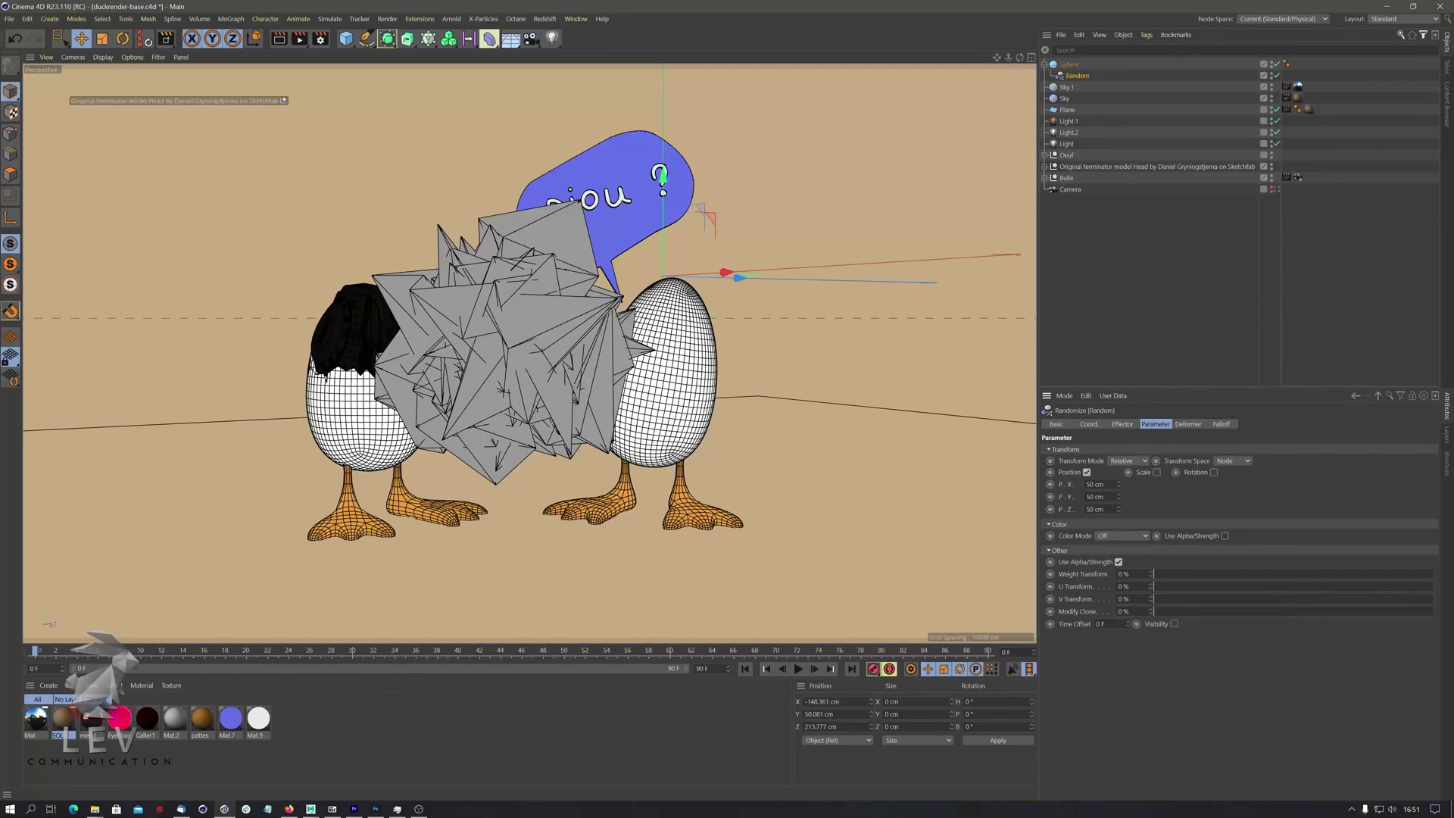
{"action": "left_click", "coordinate": [1126, 425]}
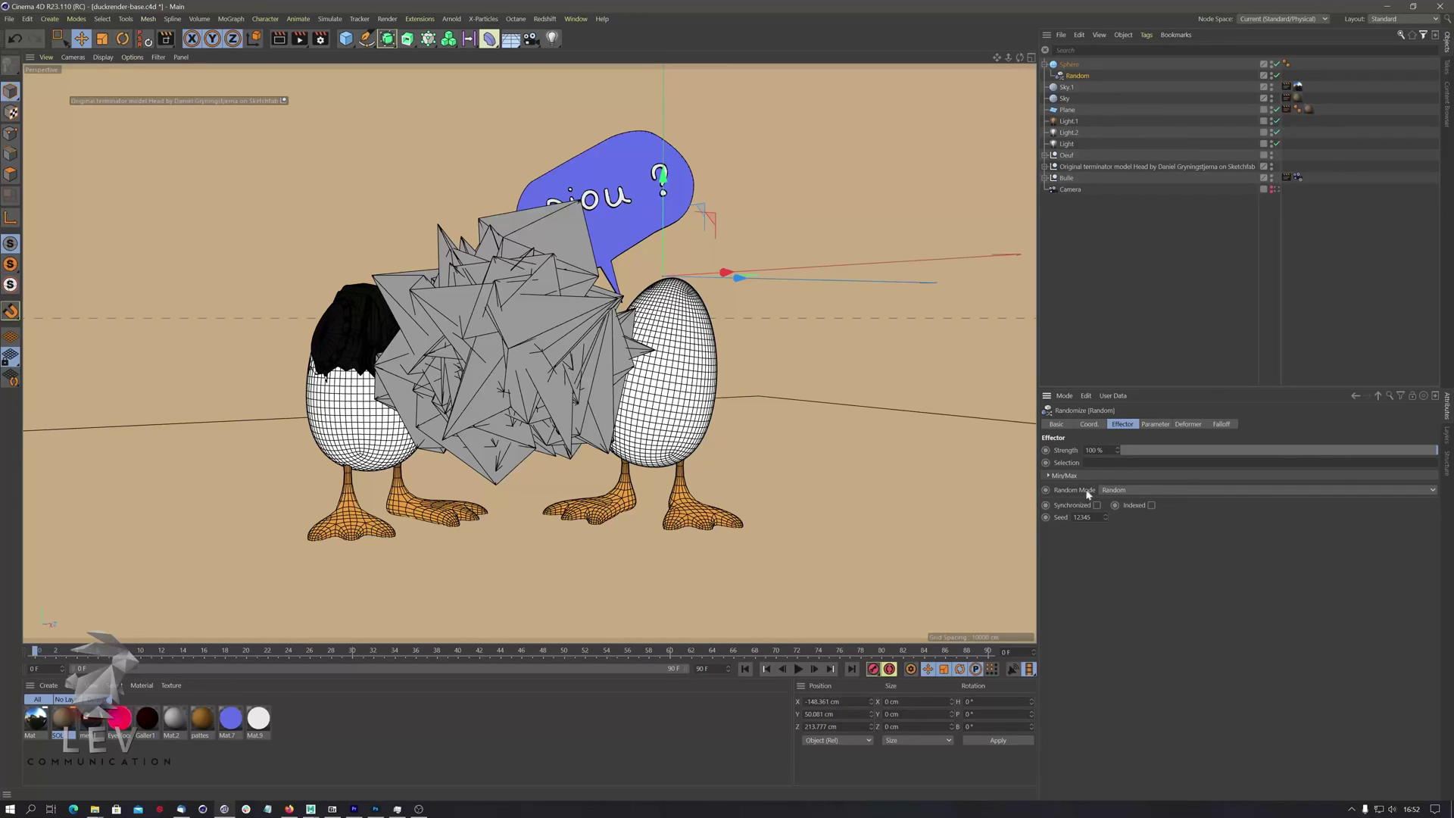
{"action": "left_click", "coordinate": [800, 669]}
{"action": "left_click", "coordinate": [800, 669]}
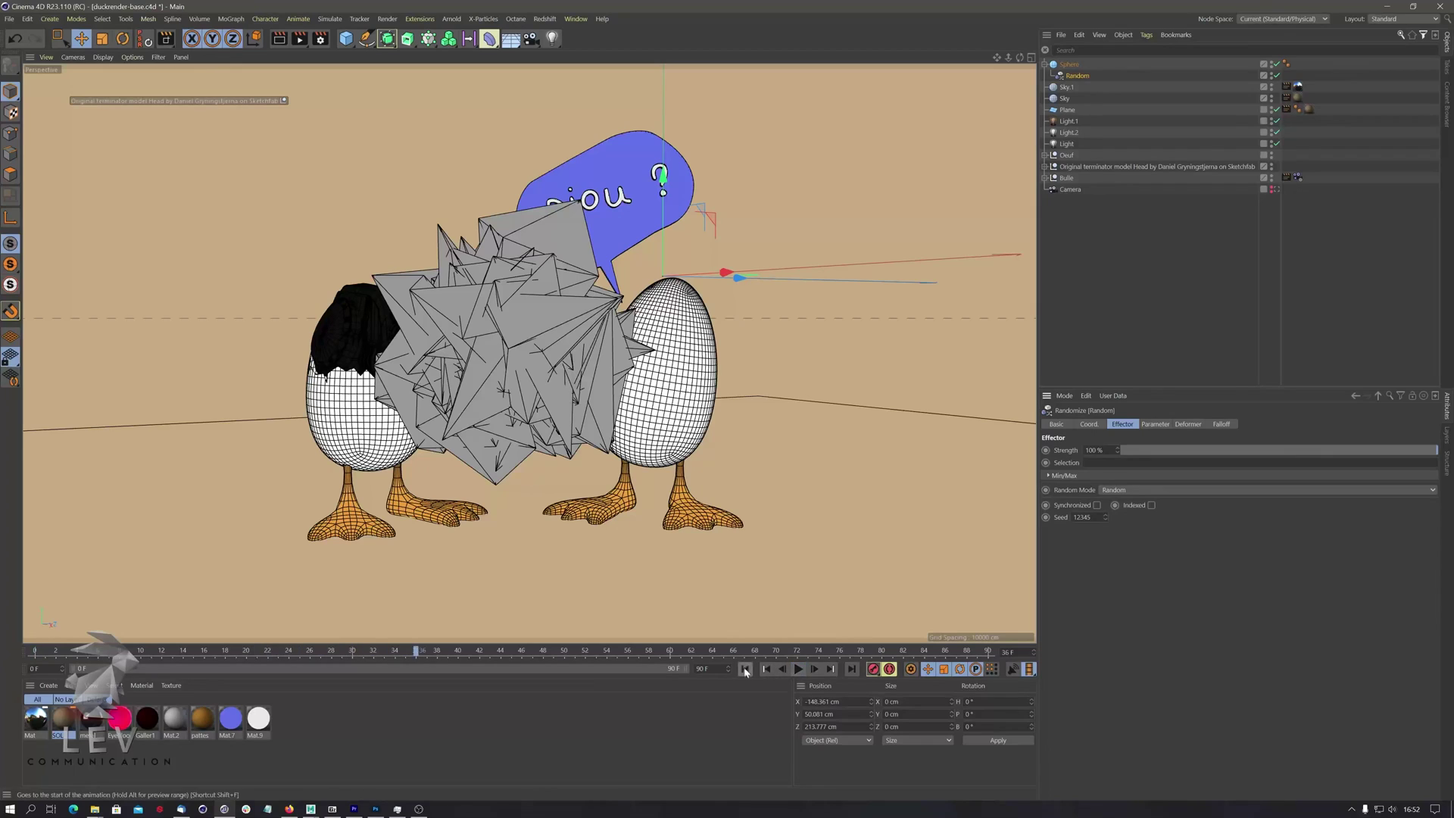
{"action": "left_click", "coordinate": [746, 669]}
{"action": "left_click", "coordinate": [1122, 491]}
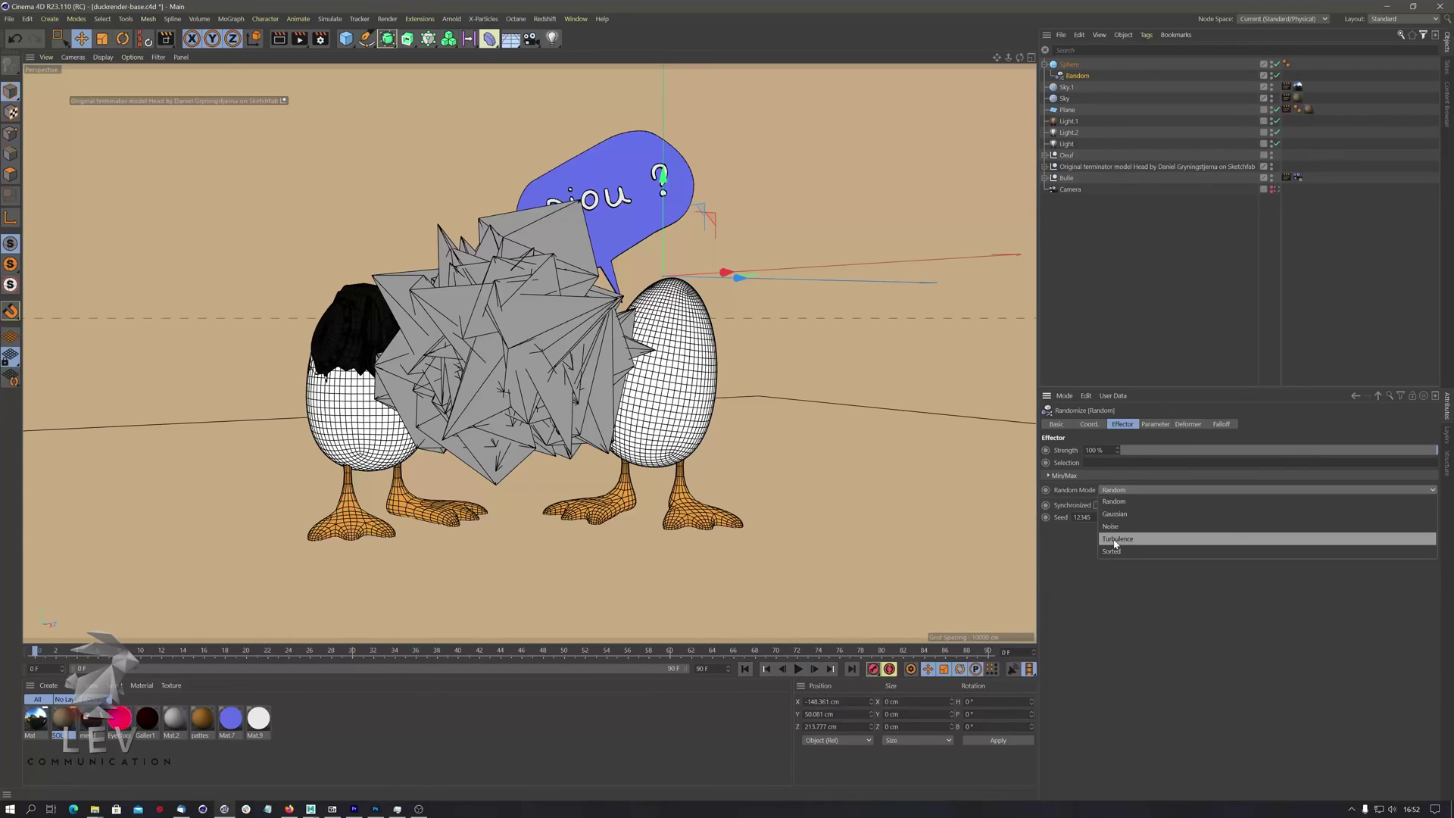
{"action": "left_click", "coordinate": [1119, 535]}
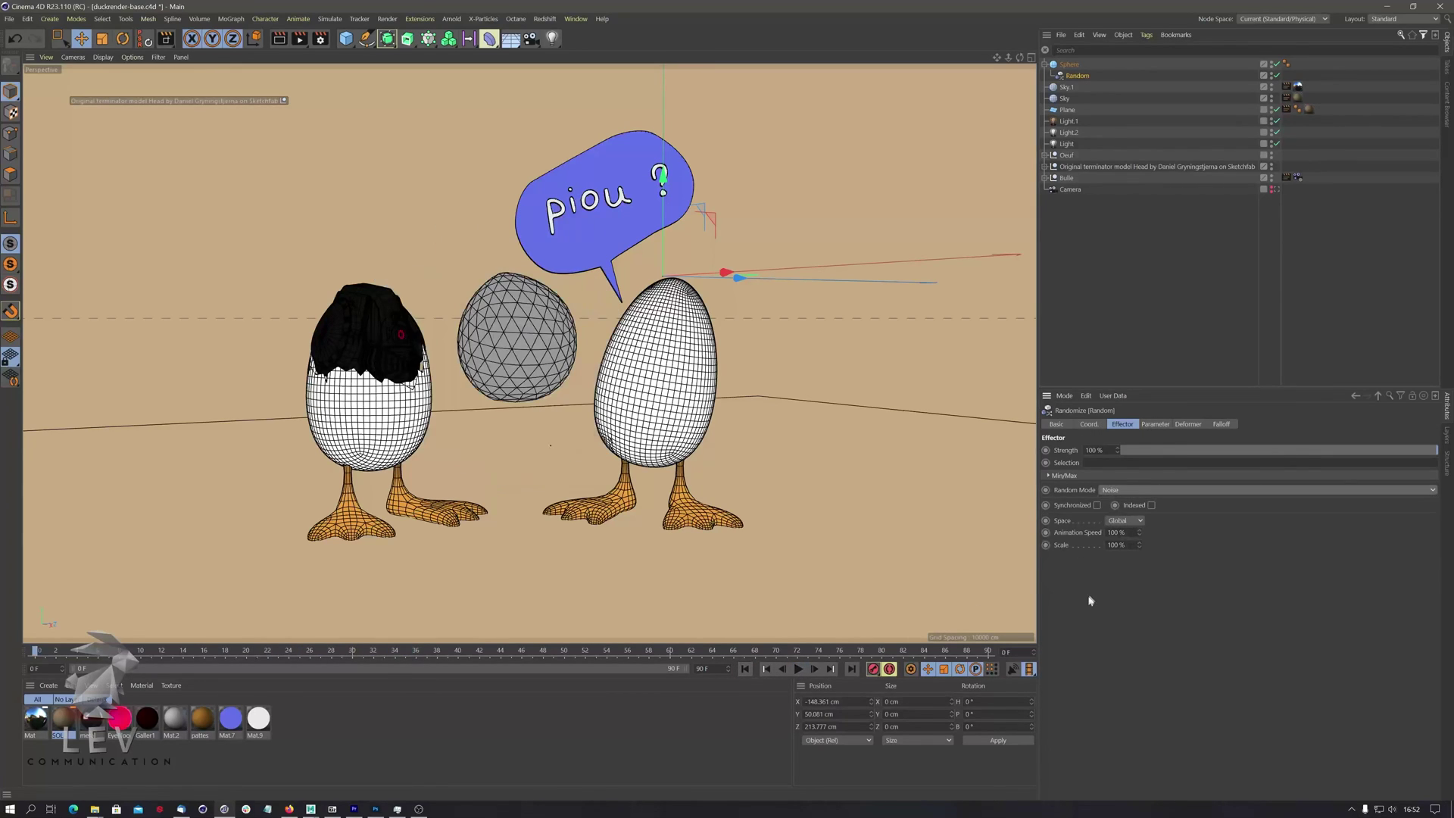
{"action": "left_click", "coordinate": [799, 669]}
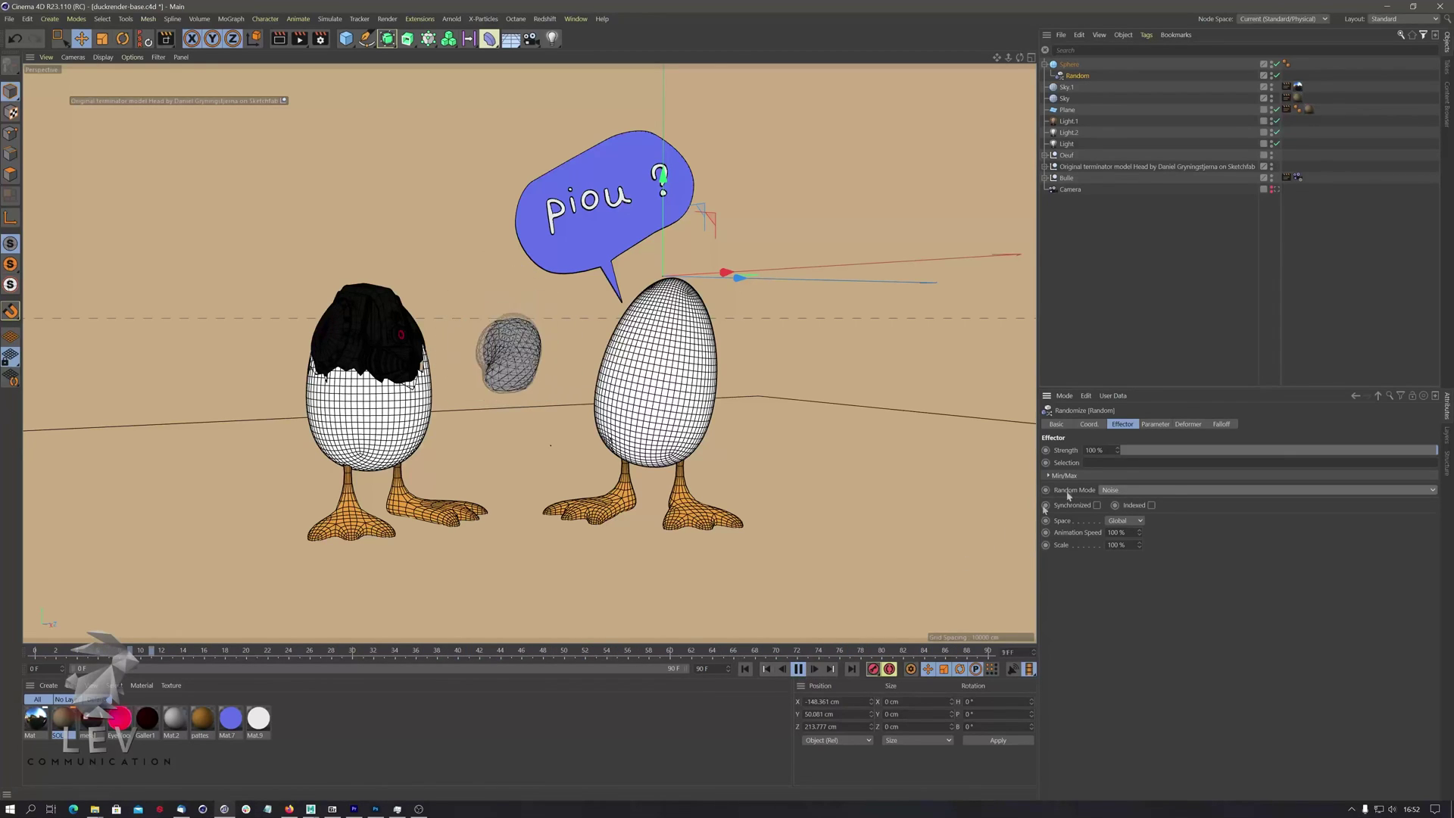
Set the Random effector's position offset to 3 cm on X, Y and Z.
{"action": "left_click", "coordinate": [1157, 423]}
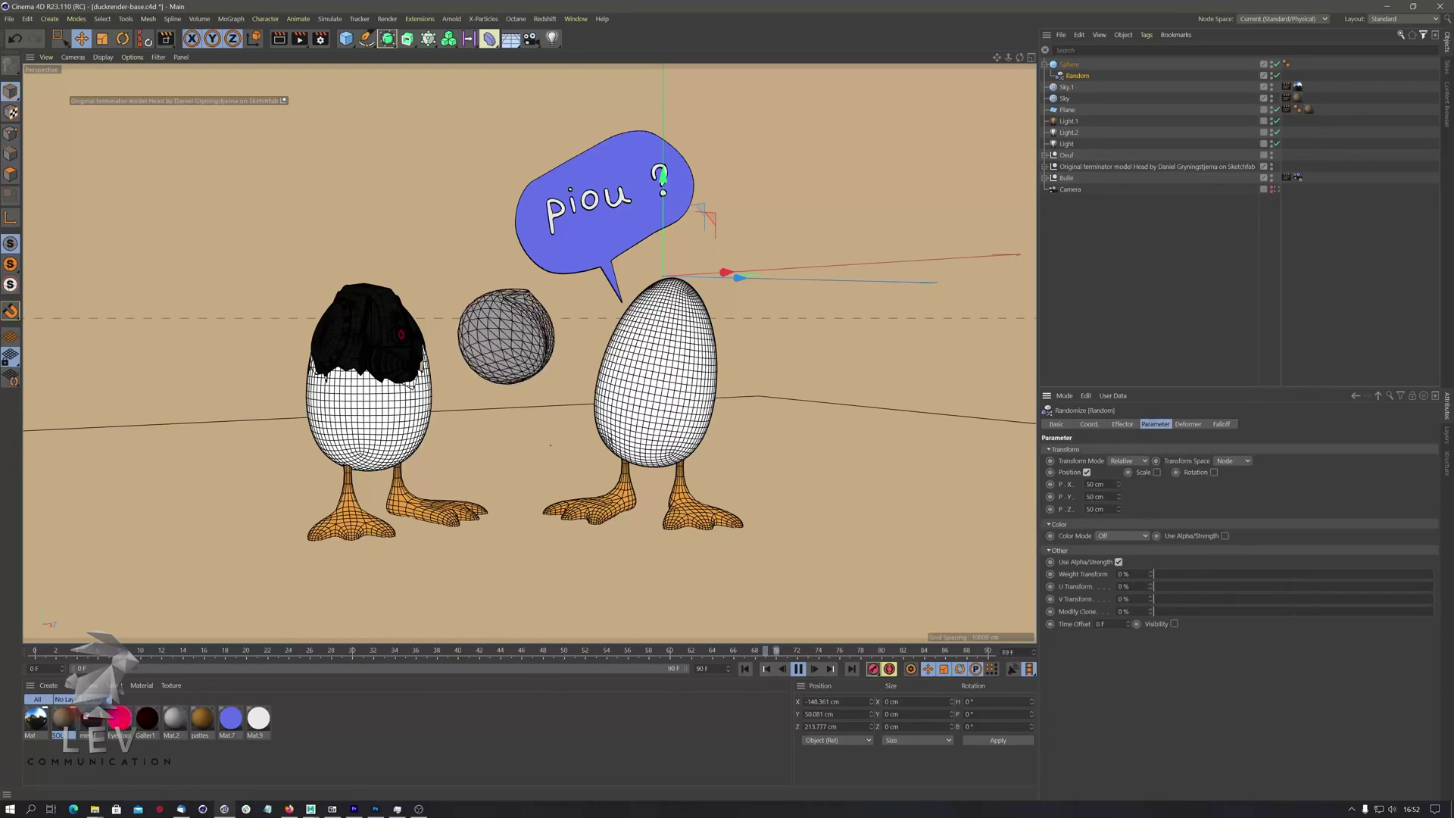
{"action": "left_click", "coordinate": [1095, 484]}
{"action": "type", "text": "3"}
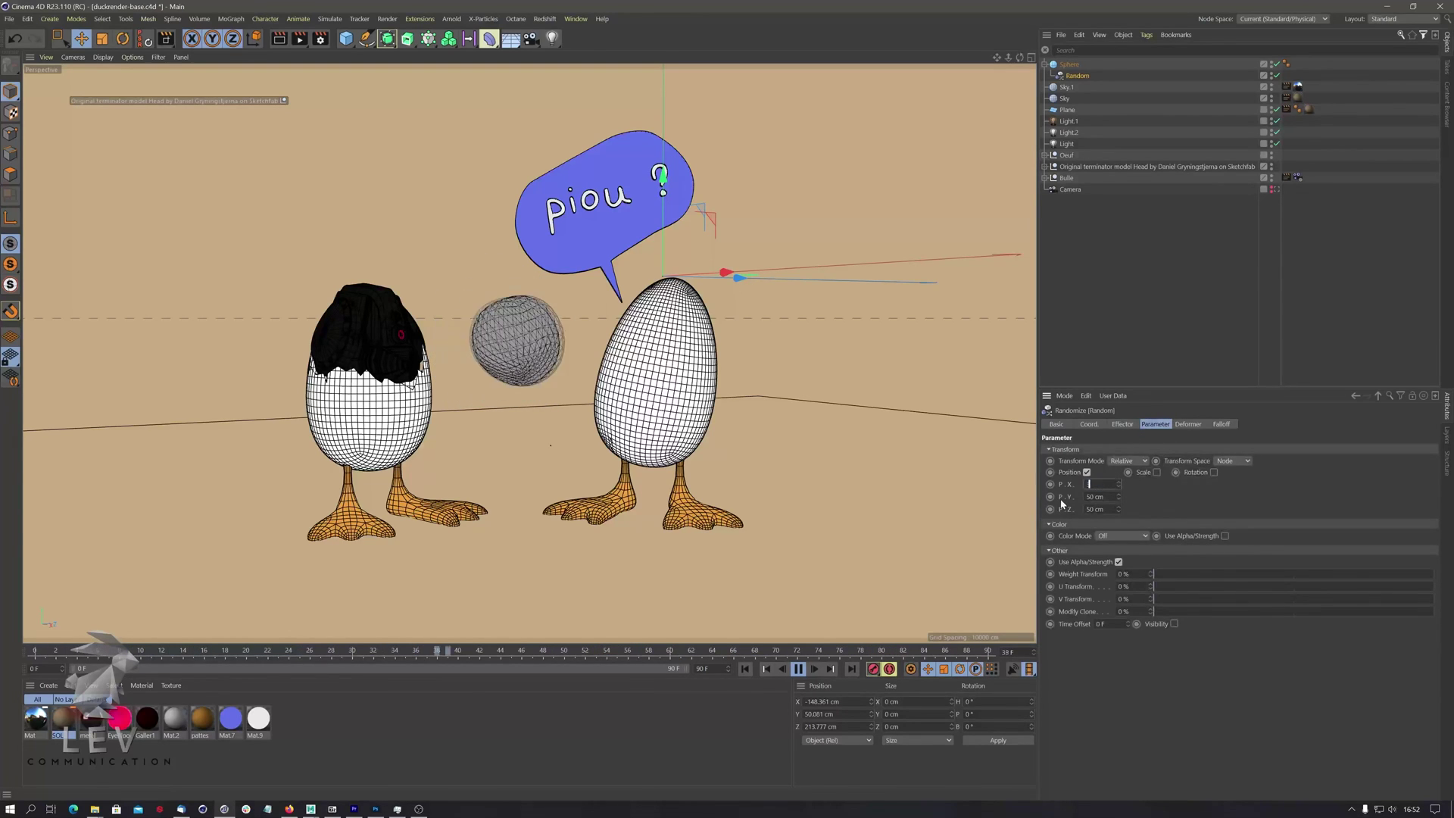
{"action": "key", "text": "Tab"}
{"action": "type", "text": "3"}
{"action": "key", "text": "Tab"}
{"action": "type", "text": "3"}
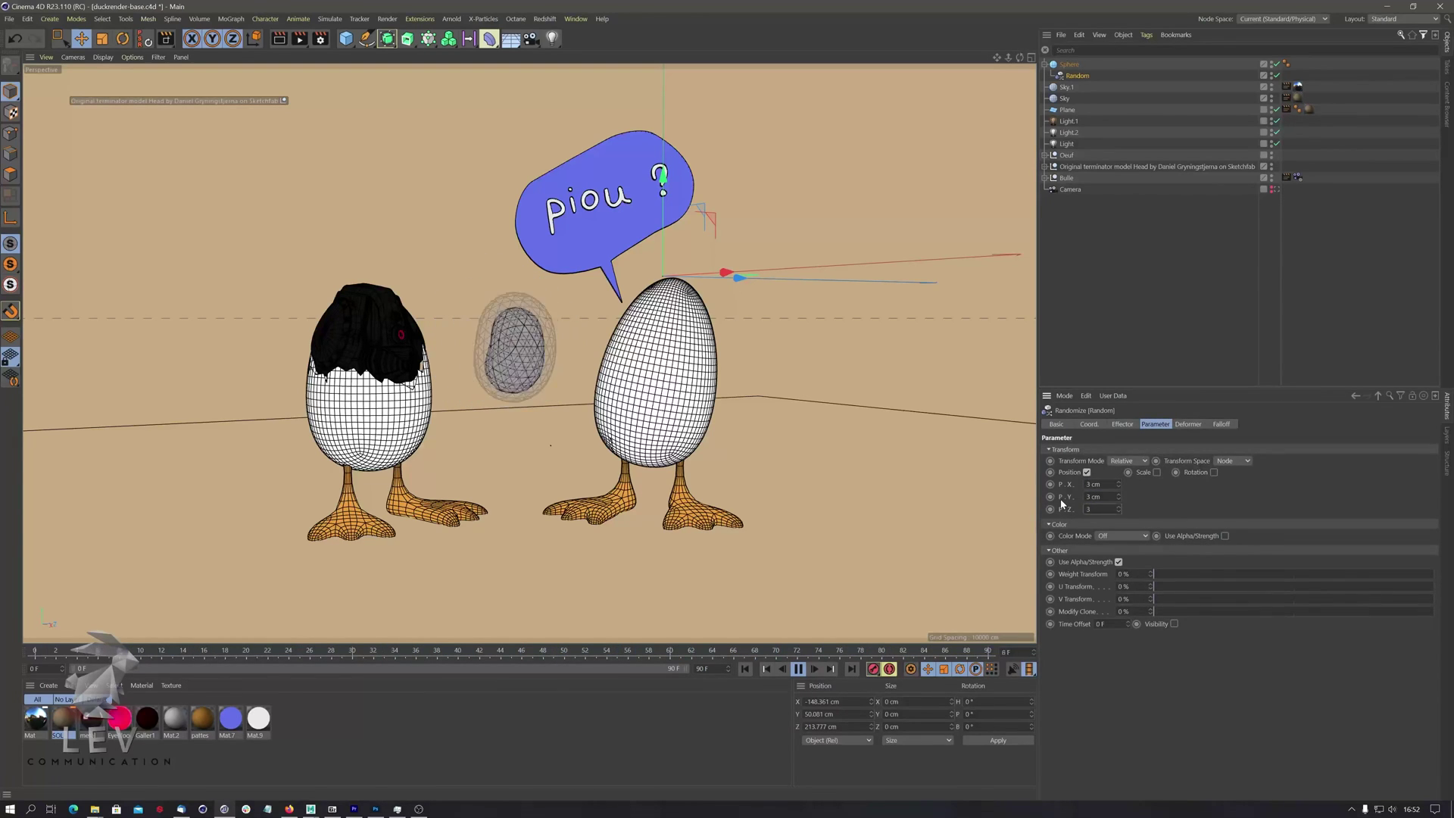
{"action": "key", "text": "Return"}
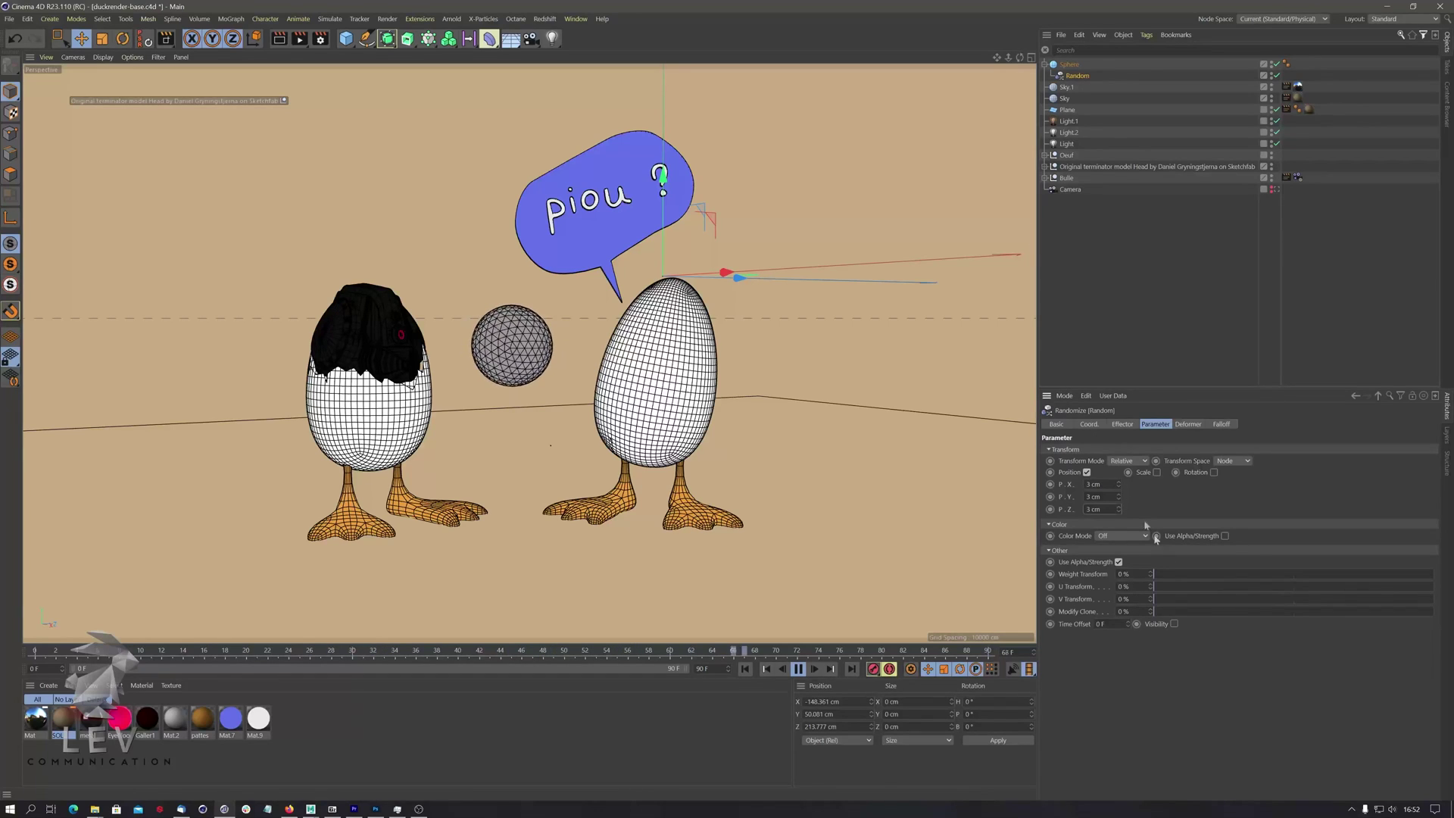
Set the Random effector's animation speed to 15%, stop playback and return to the first frame.
{"action": "left_click", "coordinate": [1125, 425]}
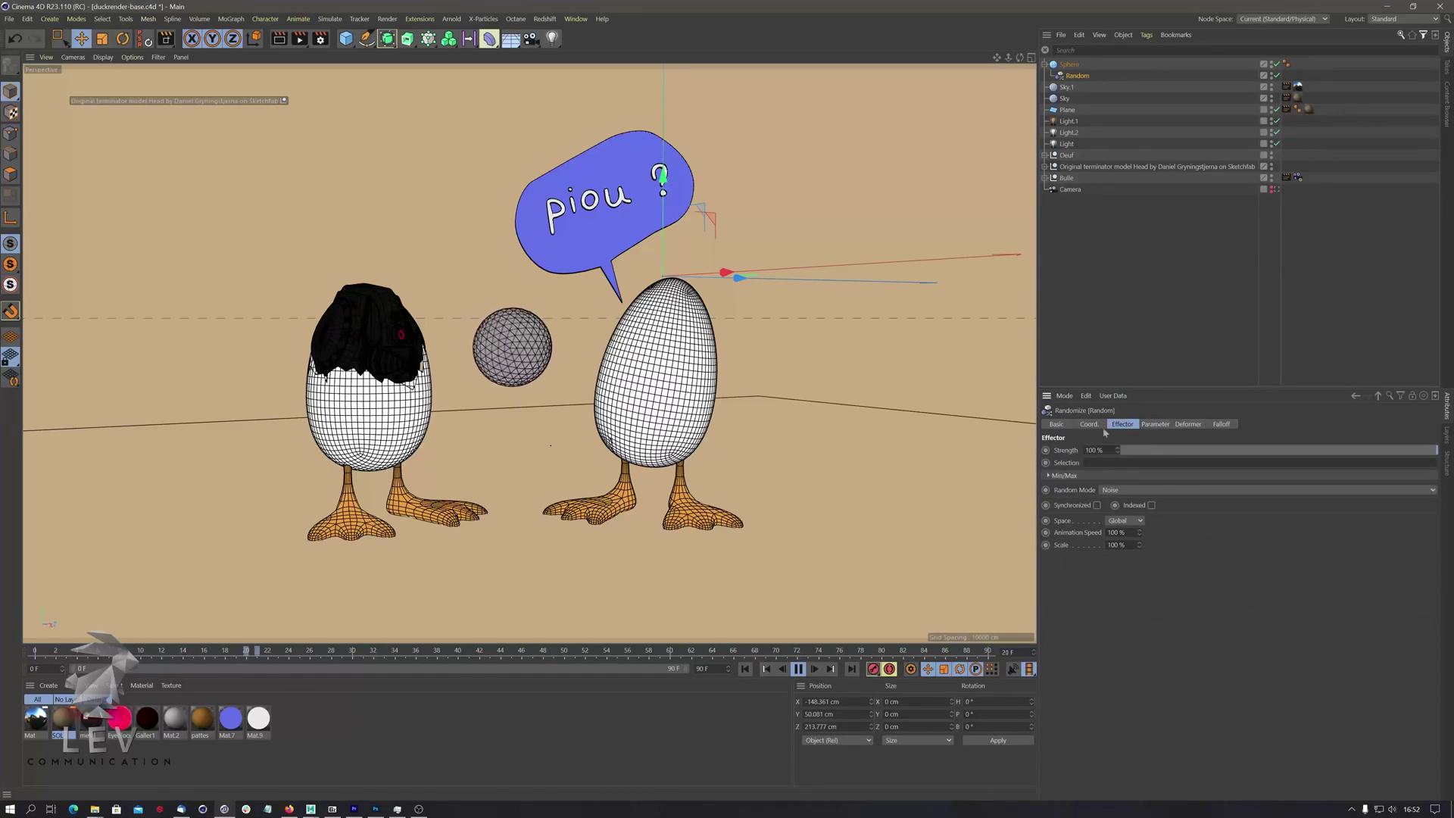
{"action": "left_click", "coordinate": [1116, 533]}
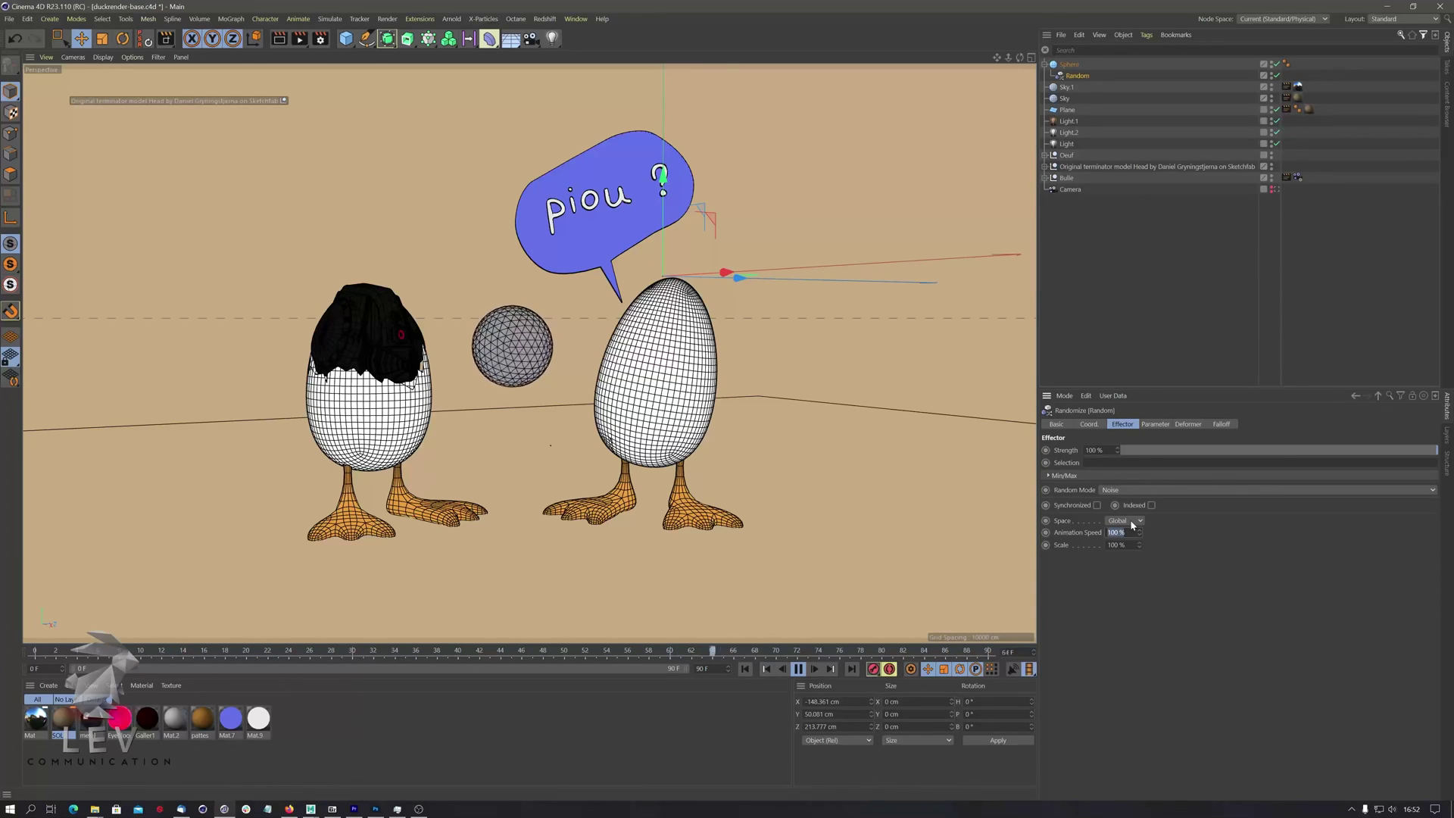
{"action": "type", "text": "15"}
{"action": "key", "text": "Return"}
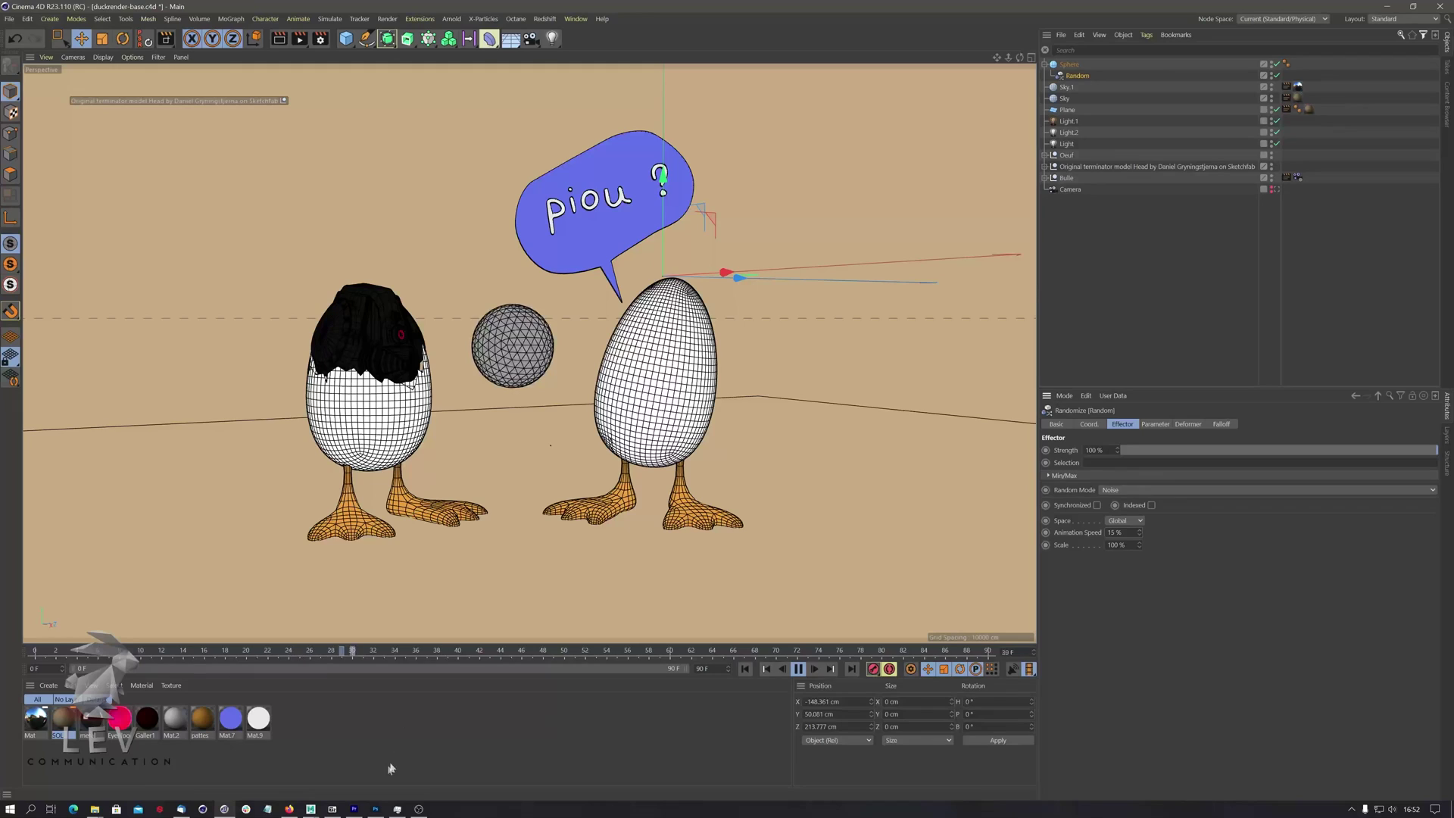
{"action": "left_click", "coordinate": [799, 669]}
{"action": "left_click", "coordinate": [746, 669]}
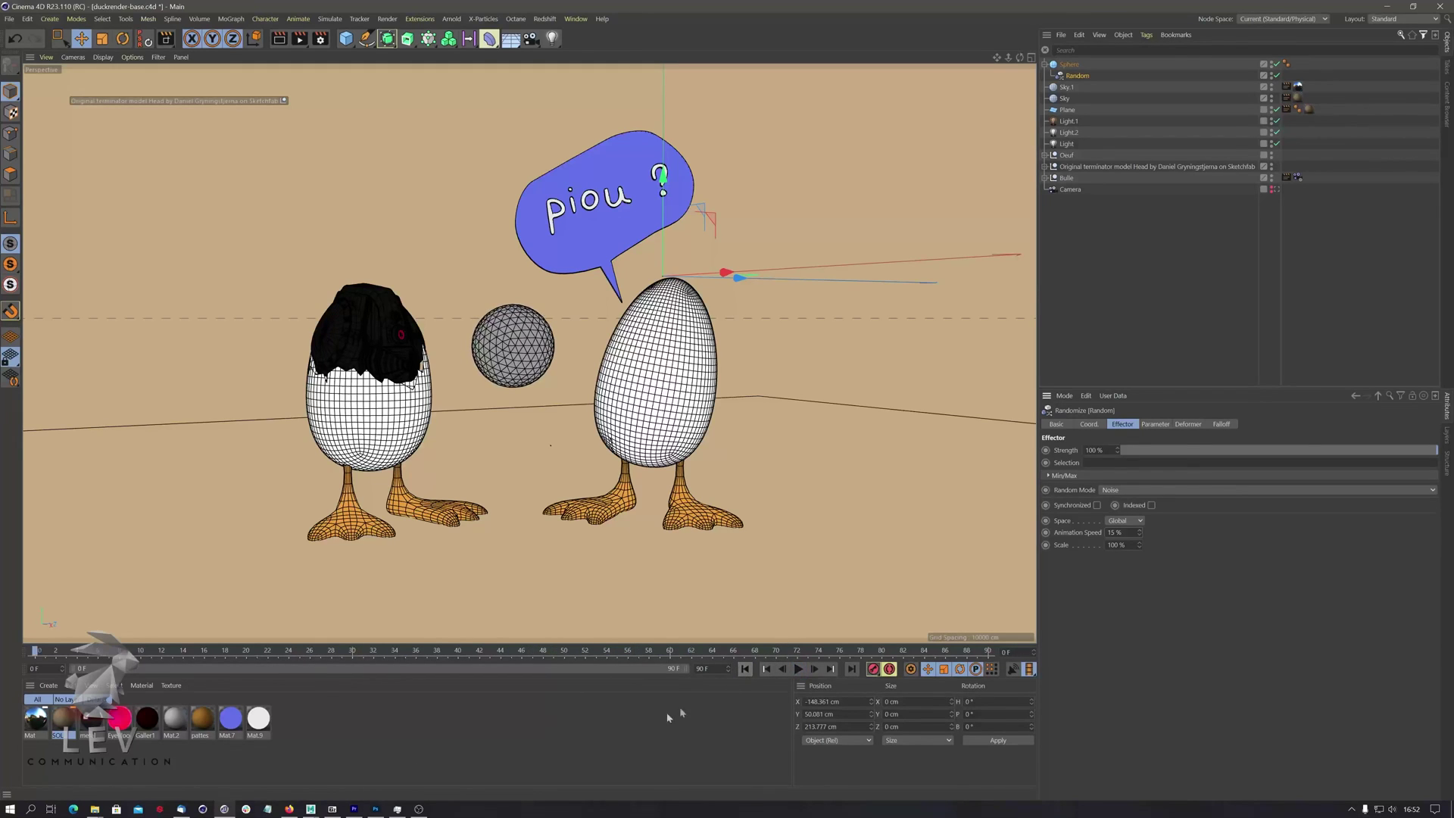
Create a new material on the sphere with its Color channel disabled and Transparency enabled.
{"action": "double_click", "coordinate": [329, 734]}
{"action": "left_click_drag", "start_coordinate": [36, 720], "coordinate": [513, 347]}
{"action": "double_click", "coordinate": [36, 716]}
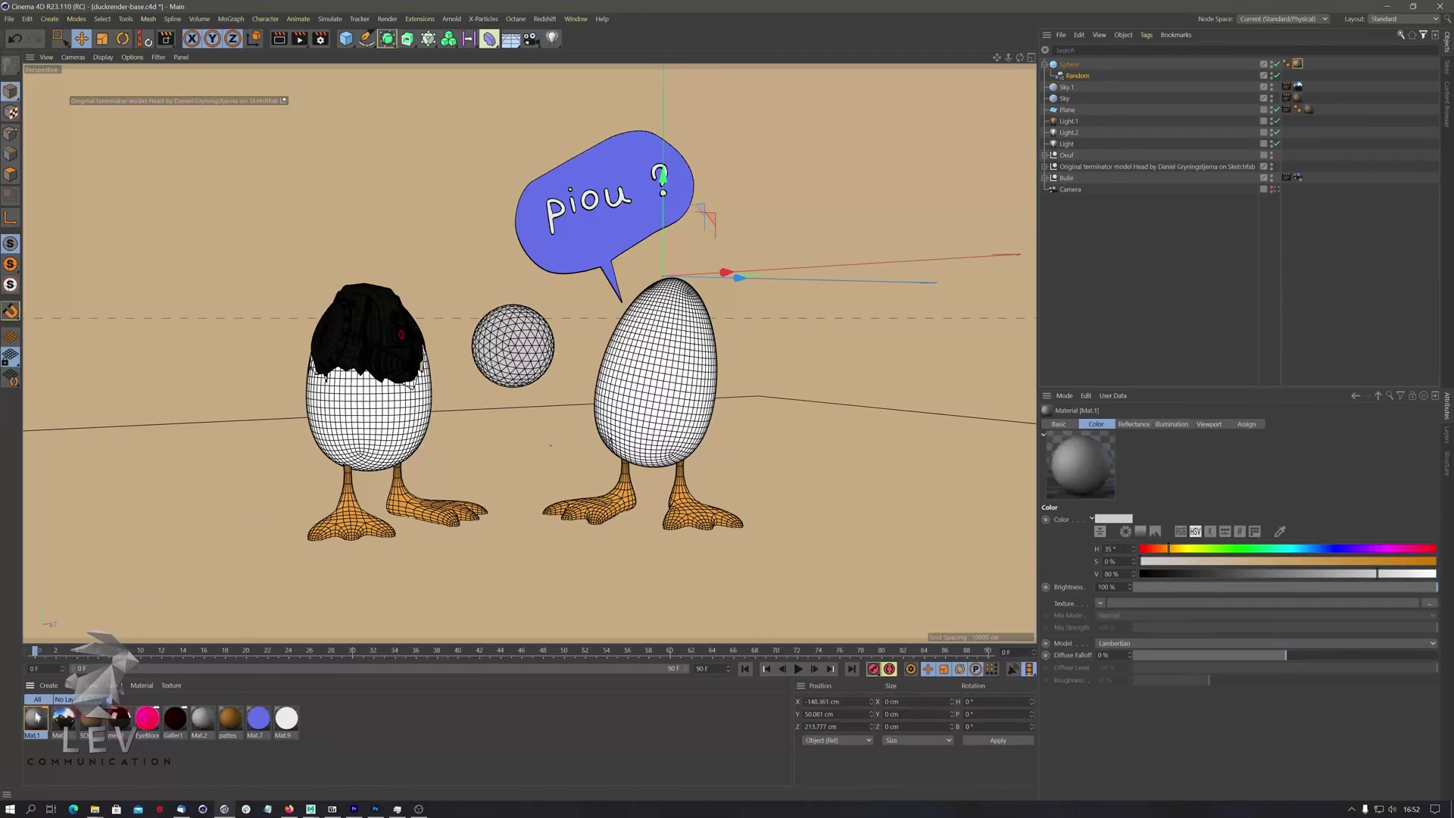
{"action": "left_click_drag", "start_coordinate": [340, 78], "coordinate": [1016, 119]}
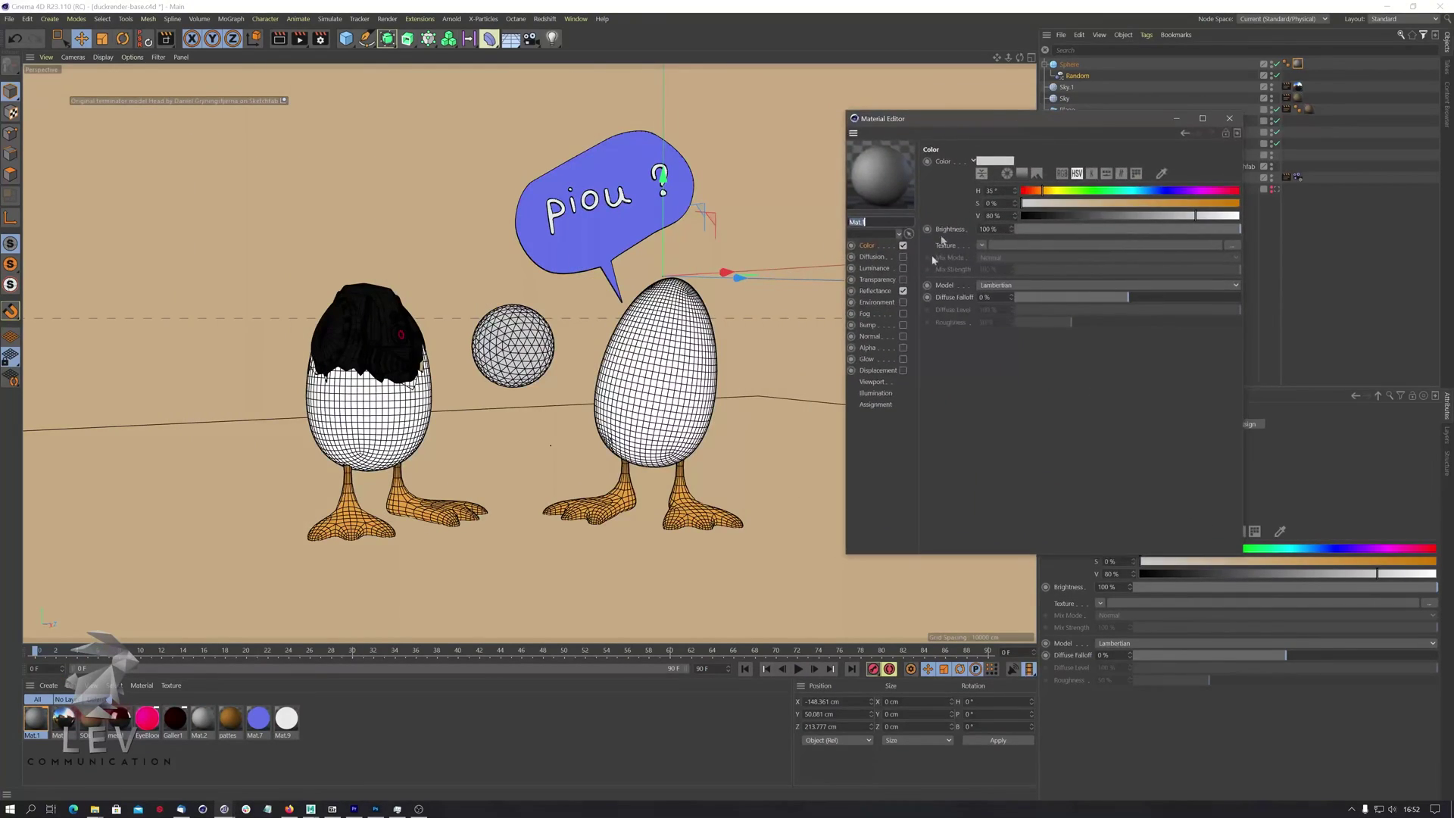
{"action": "left_click", "coordinate": [903, 245]}
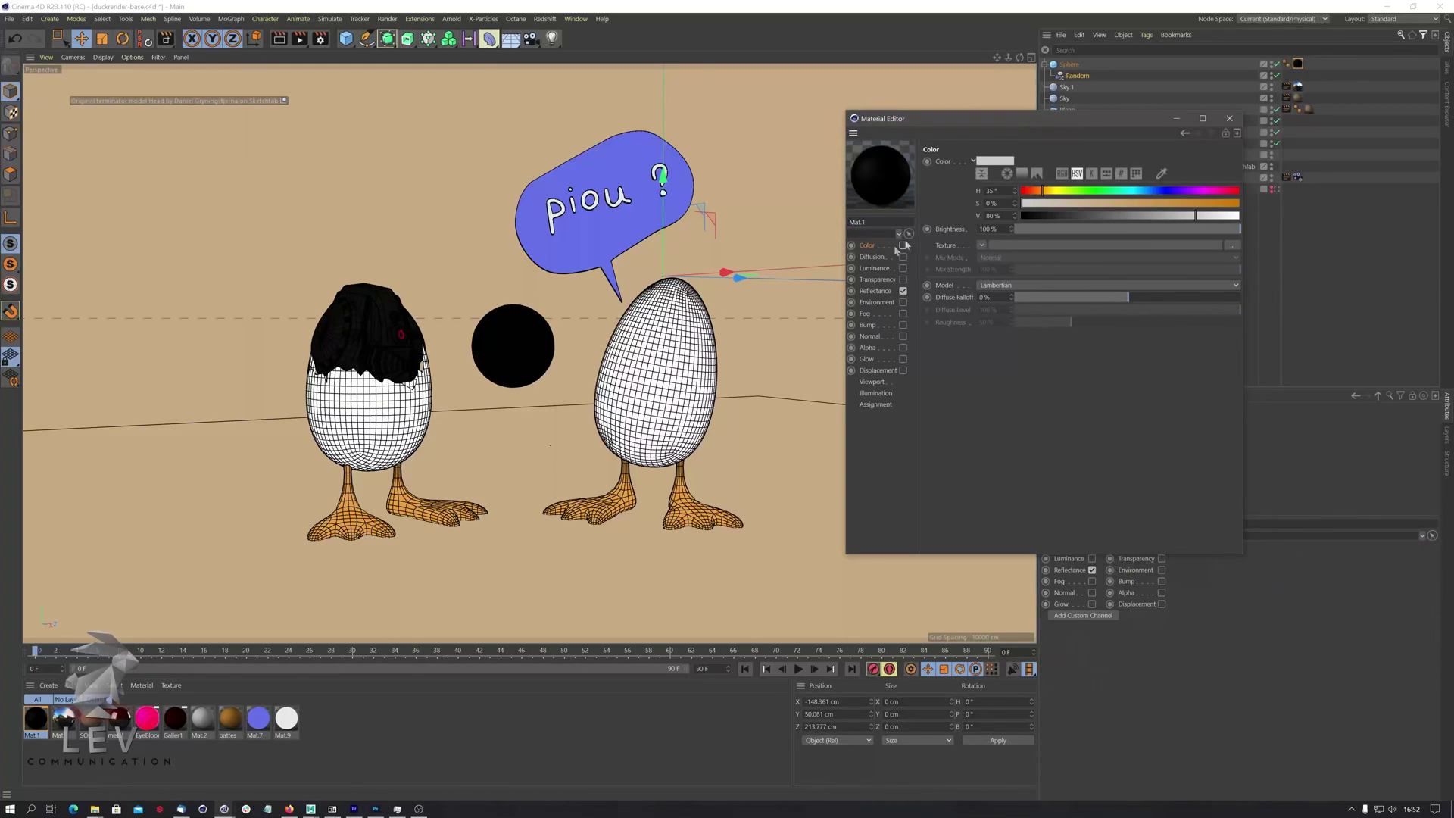
{"action": "left_click", "coordinate": [902, 280]}
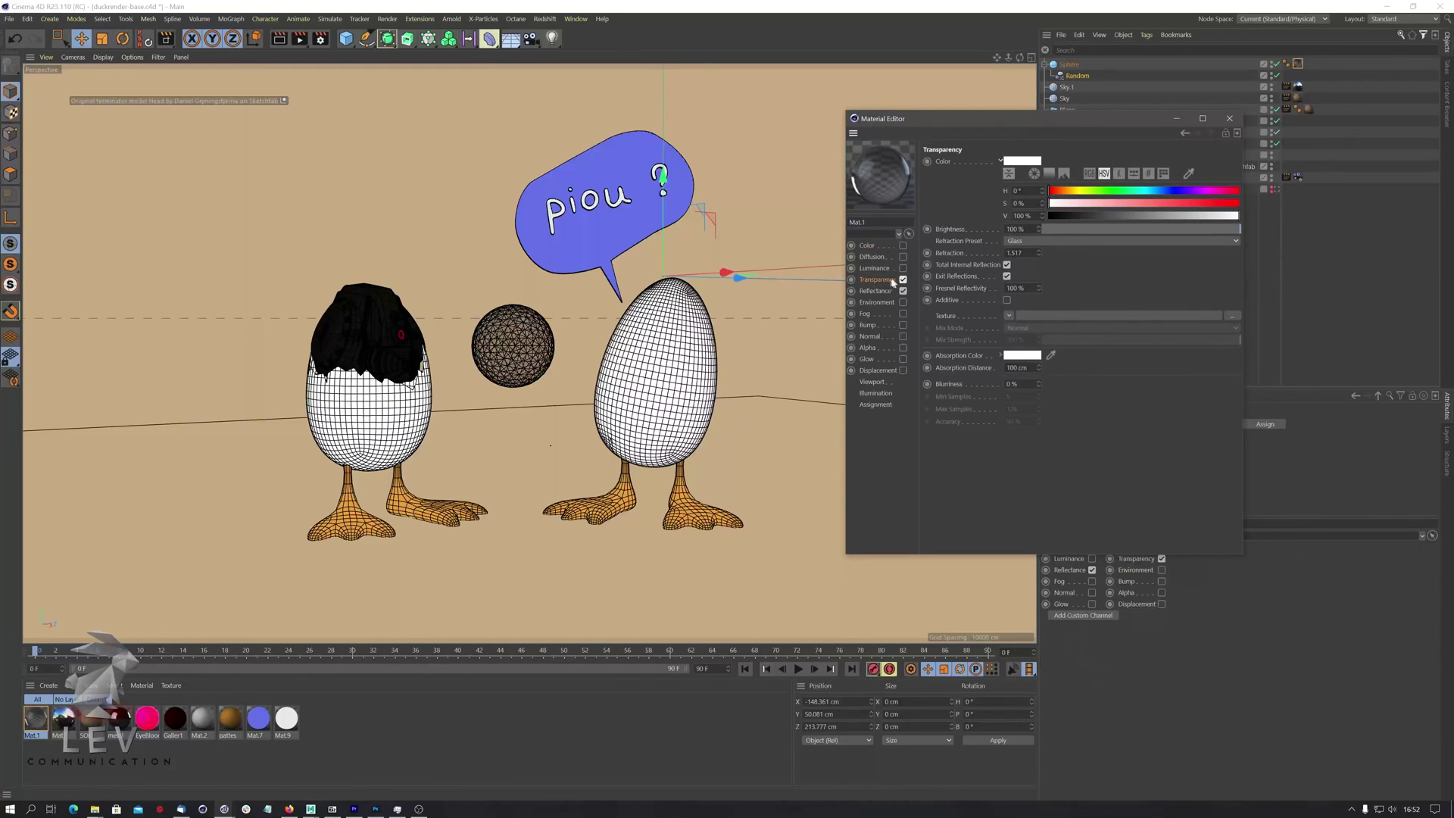
Set the transparency's refraction preset to Oil (Vegetable), render the view and close the Material Editor.
{"action": "left_click", "coordinate": [1031, 241]}
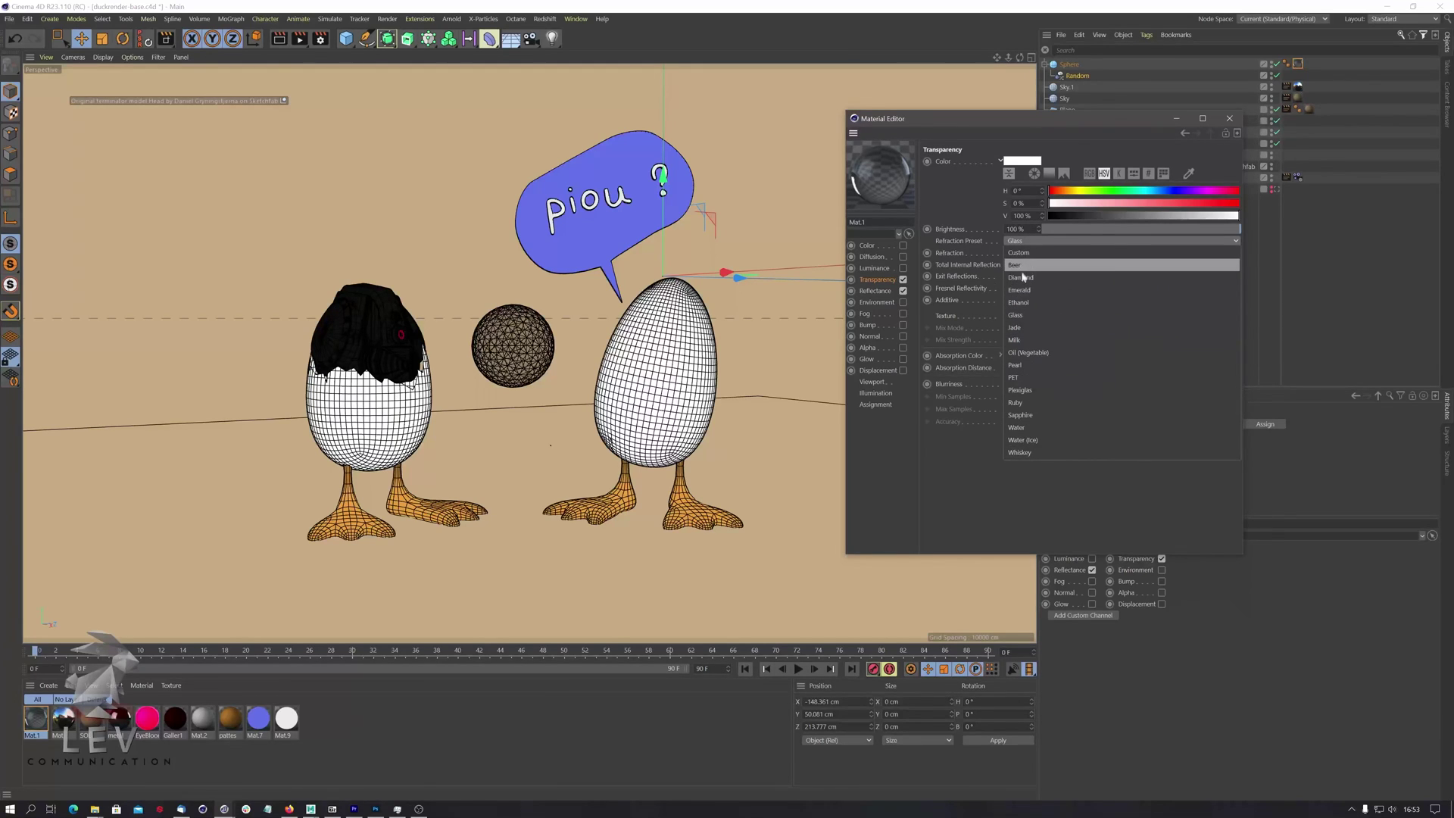
{"action": "left_click", "coordinate": [1032, 355]}
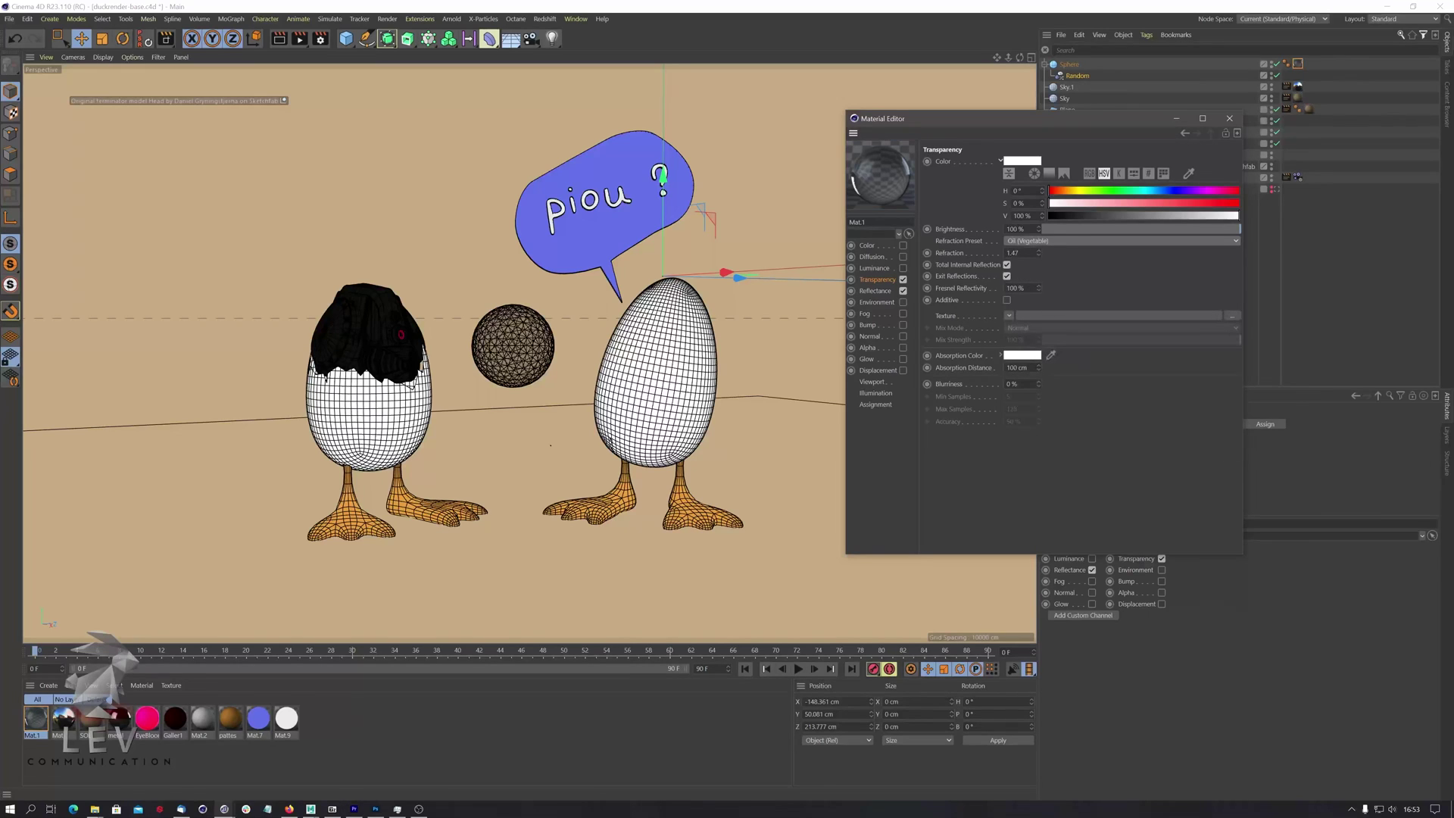
{"action": "left_click", "coordinate": [281, 42]}
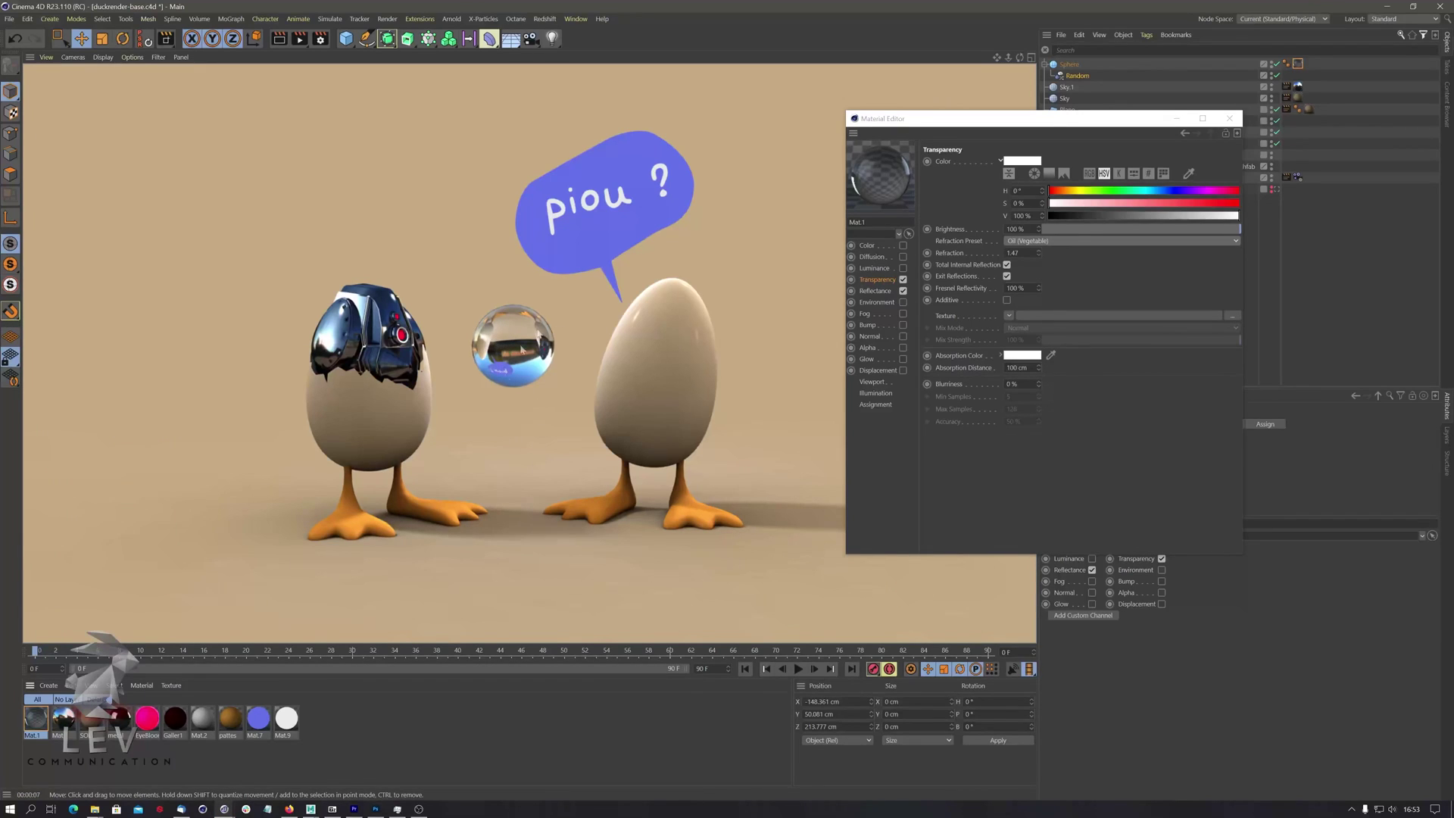
{"action": "left_click", "coordinate": [1229, 118]}
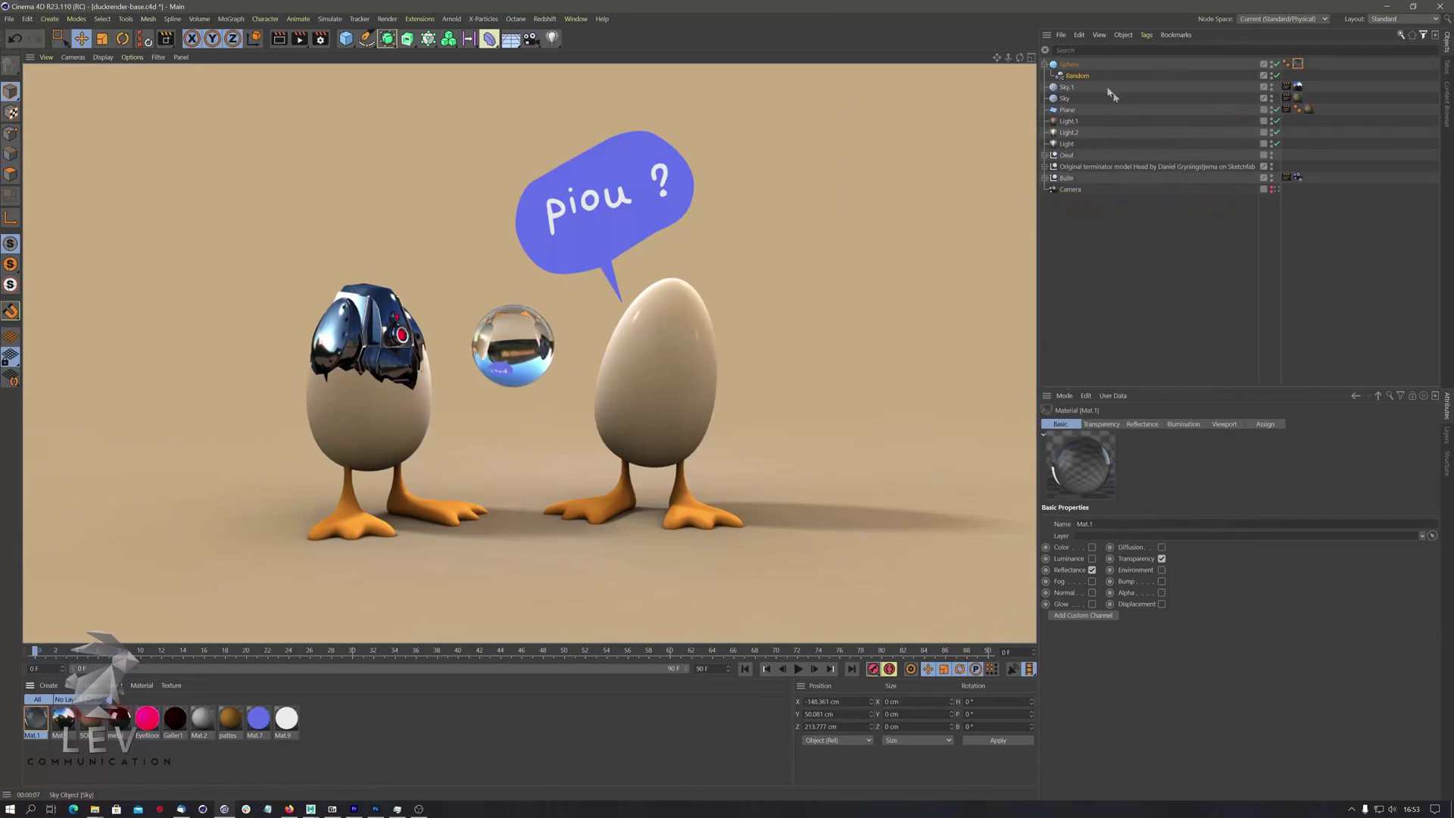
Wrap the Sphere in a Cloth Surface with 0.1 cm thickness and 0 subdivisions, and render the view.
{"action": "left_click", "coordinate": [1071, 65]}
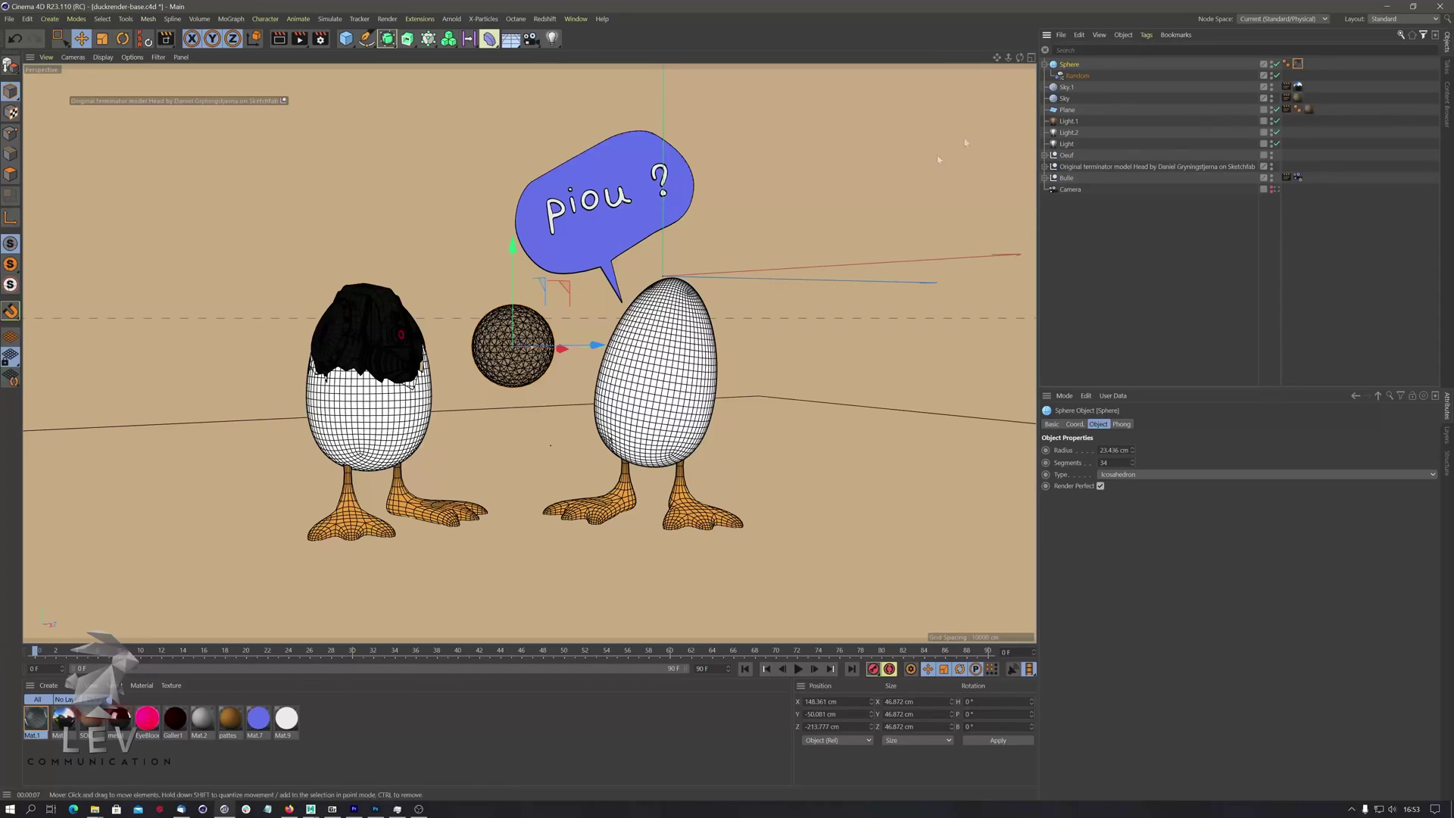
{"action": "left_click", "coordinate": [388, 39]}
{"action": "left_click", "coordinate": [528, 56]}
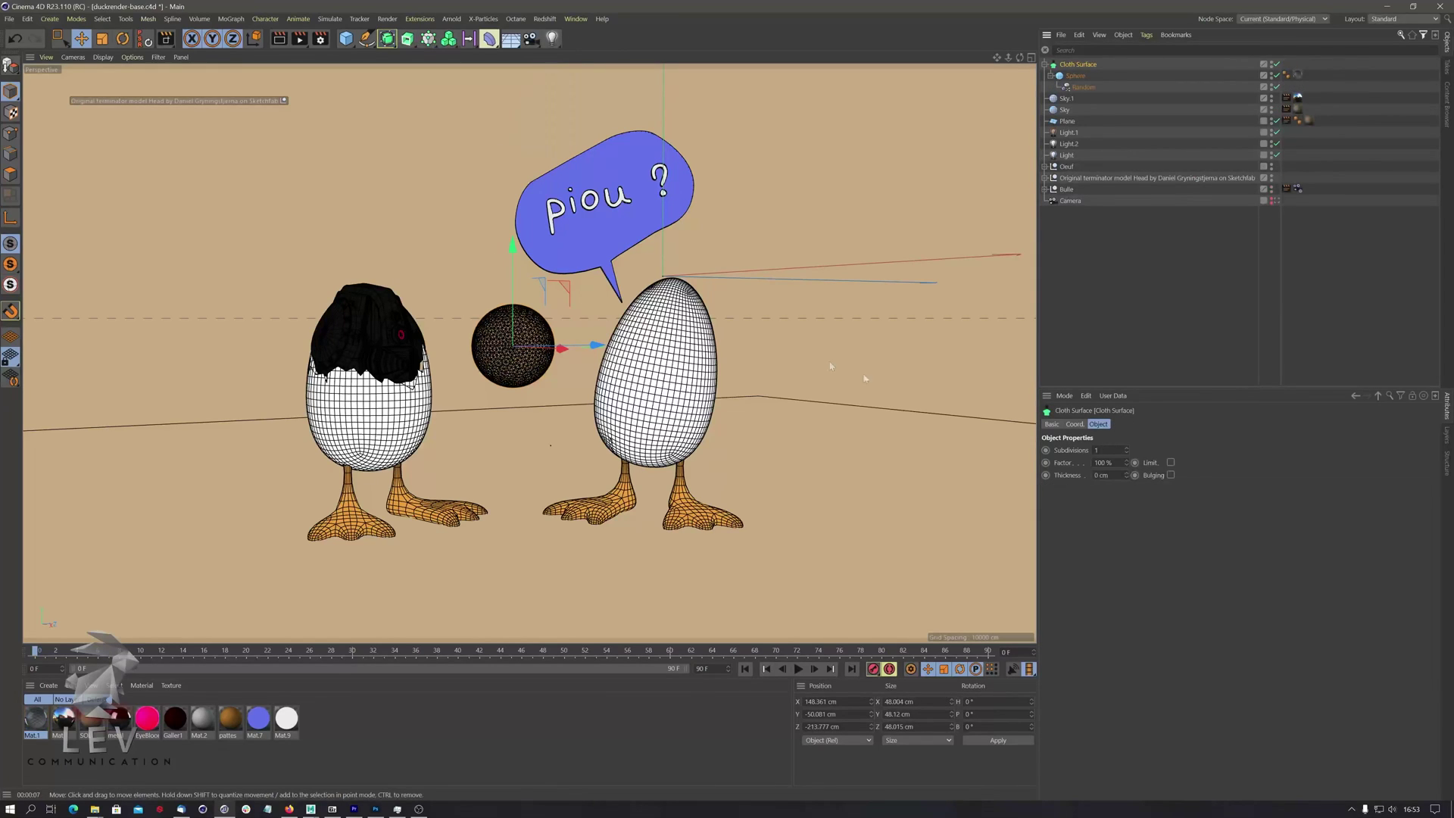
{"action": "left_click_drag", "start_coordinate": [1114, 477], "coordinate": [1068, 493]}
{"action": "type", "text": "0.1"}
{"action": "key", "text": "Return"}
{"action": "left_click_drag", "start_coordinate": [1107, 450], "coordinate": [1050, 522]}
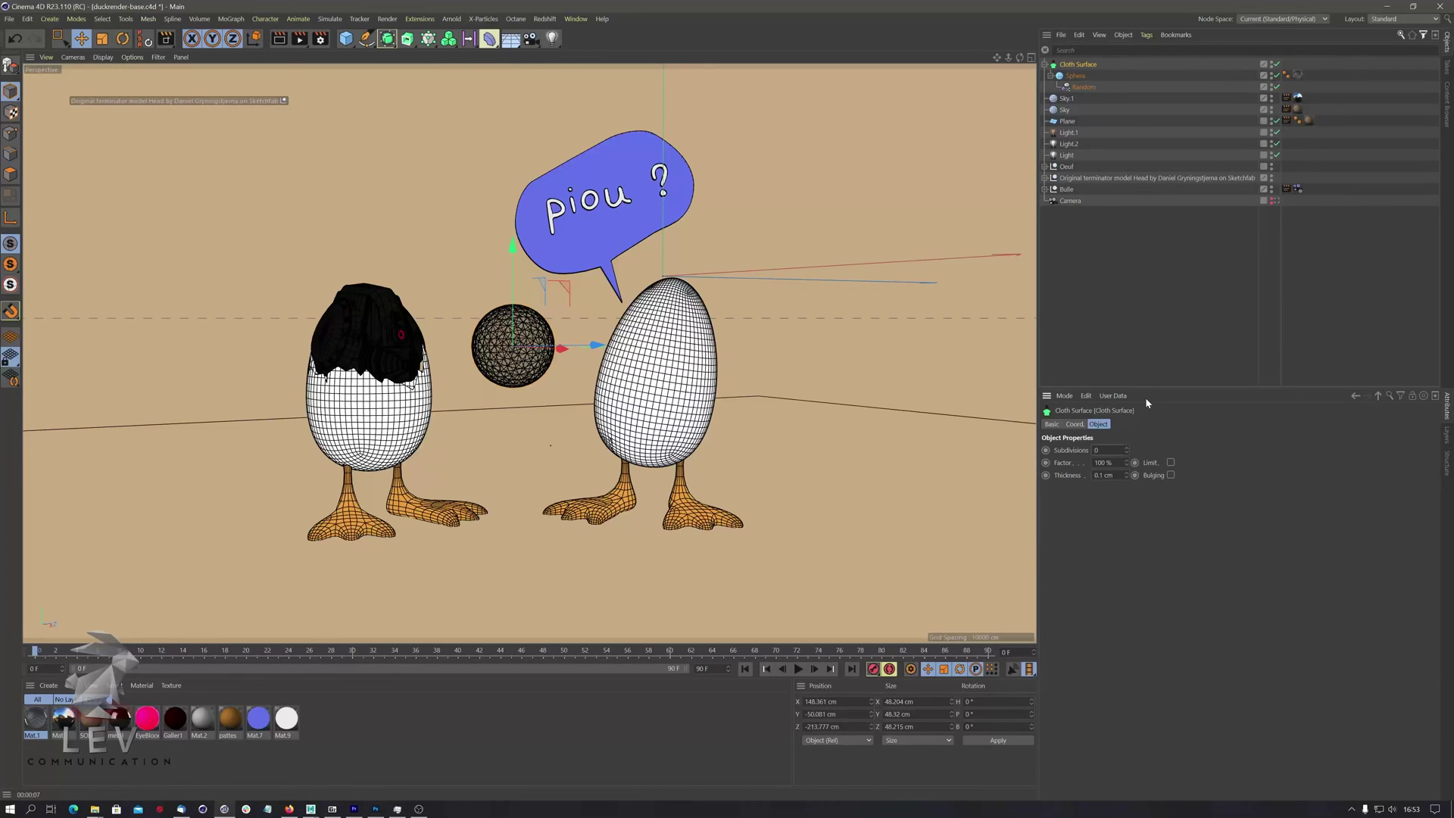
{"action": "left_click", "coordinate": [279, 38]}
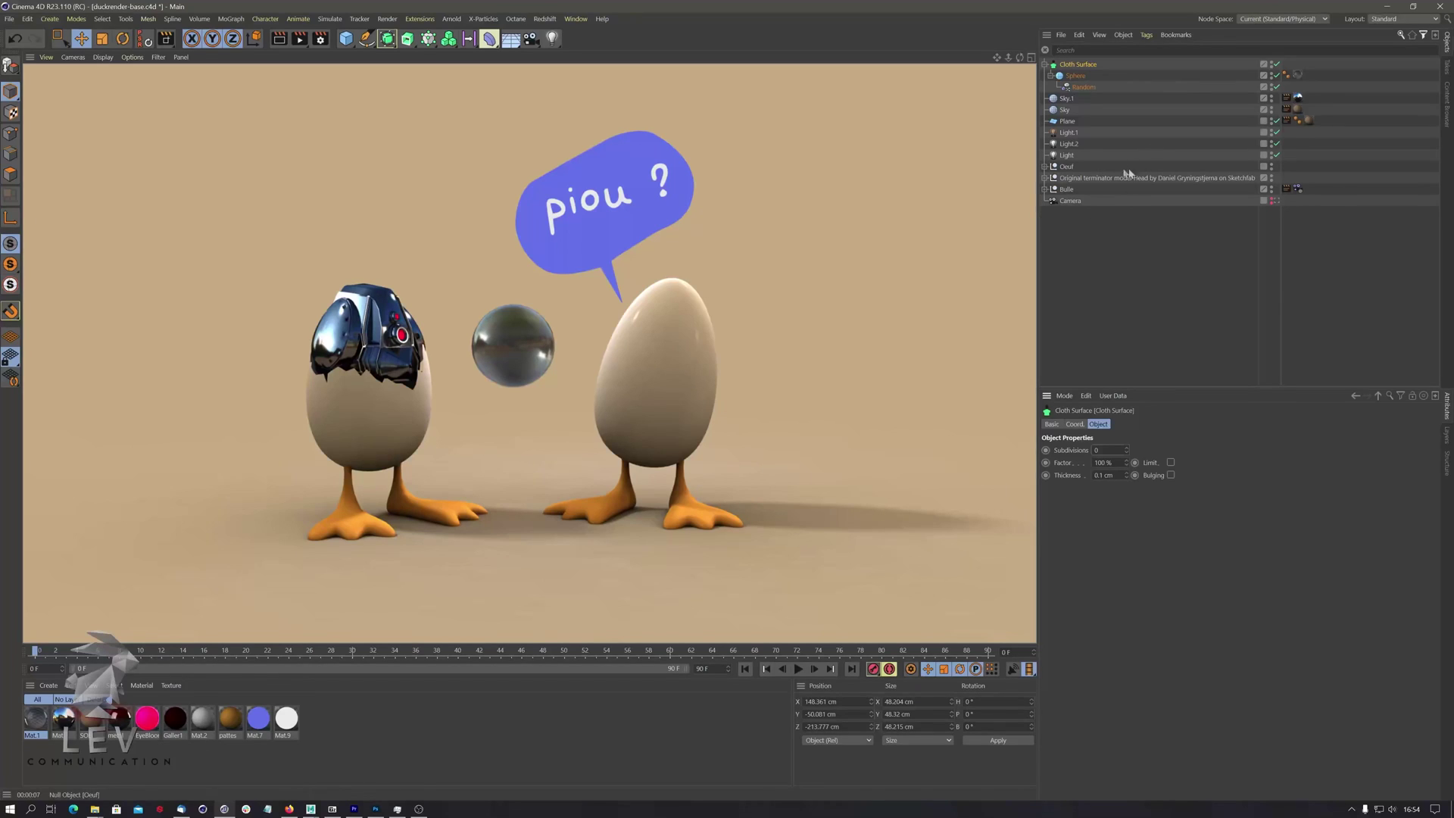
Disable Seen by Refraction in the compositing tag of Sky.1 and render the view.
{"action": "left_click", "coordinate": [1287, 97]}
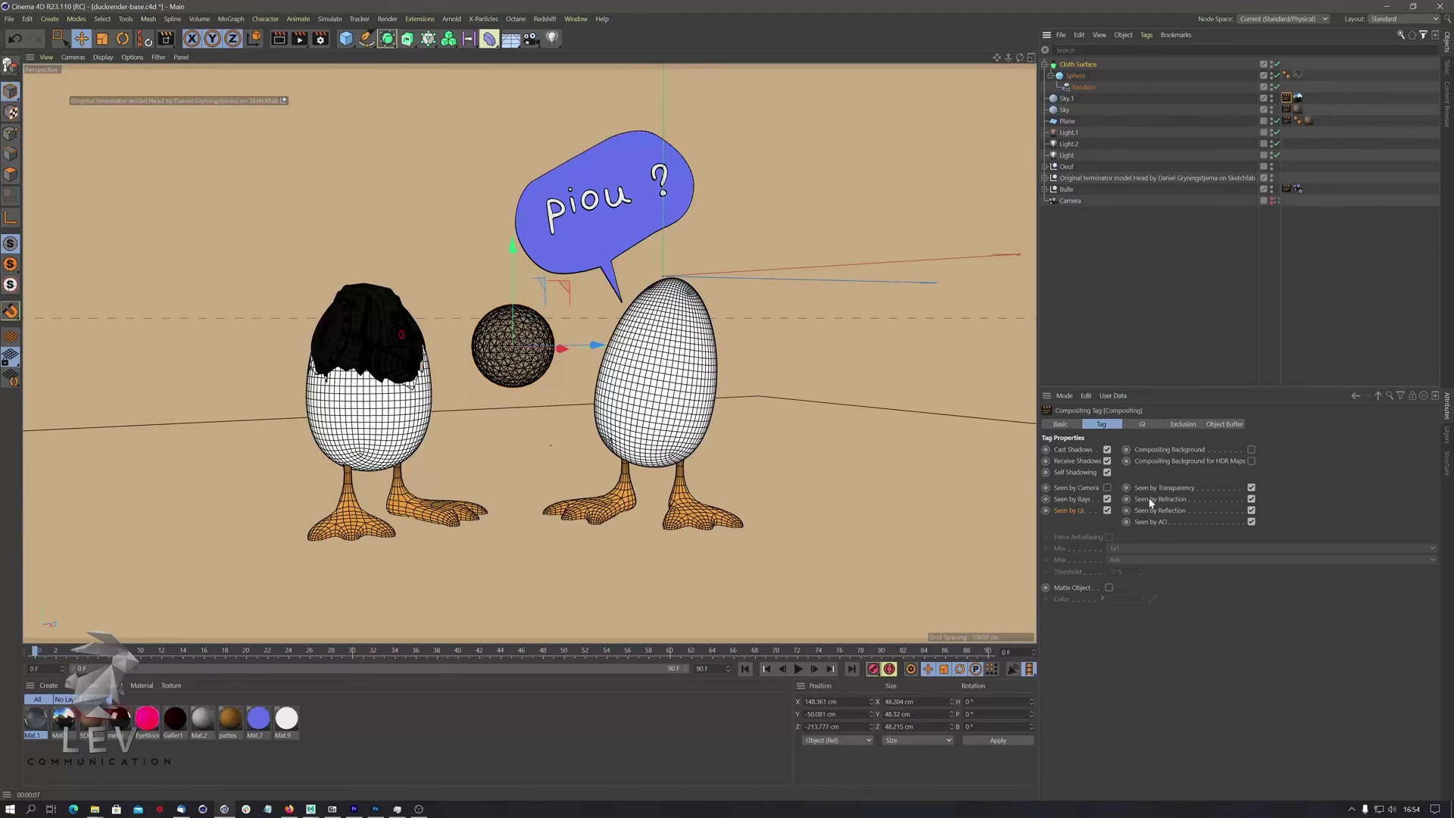
{"action": "left_click", "coordinate": [1252, 500]}
{"action": "left_click", "coordinate": [279, 37]}
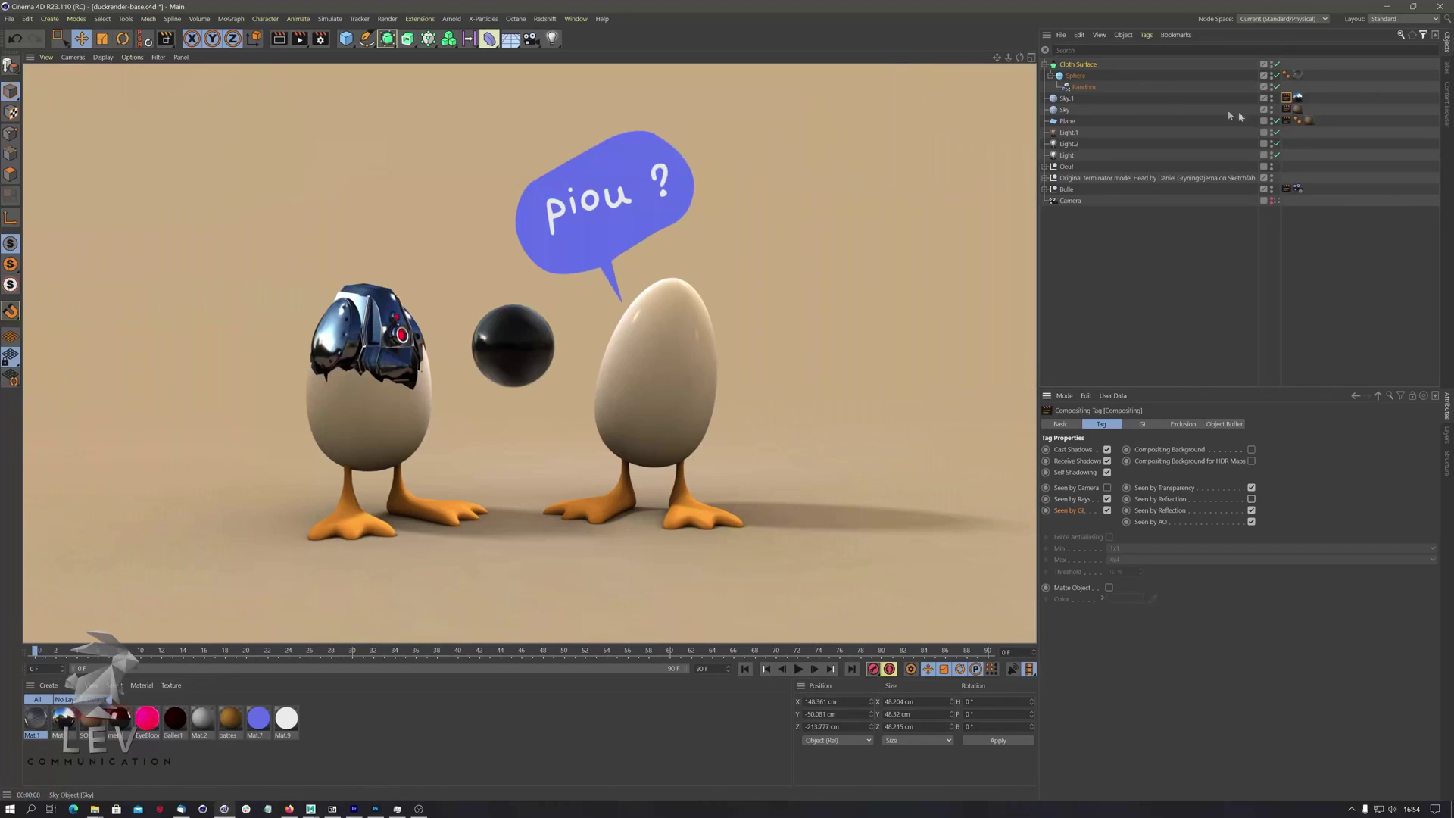
Enable Seen by Rays and disable Seen by Reflection in Sky's compositing tag, and render the view.
{"action": "left_click", "coordinate": [1287, 109]}
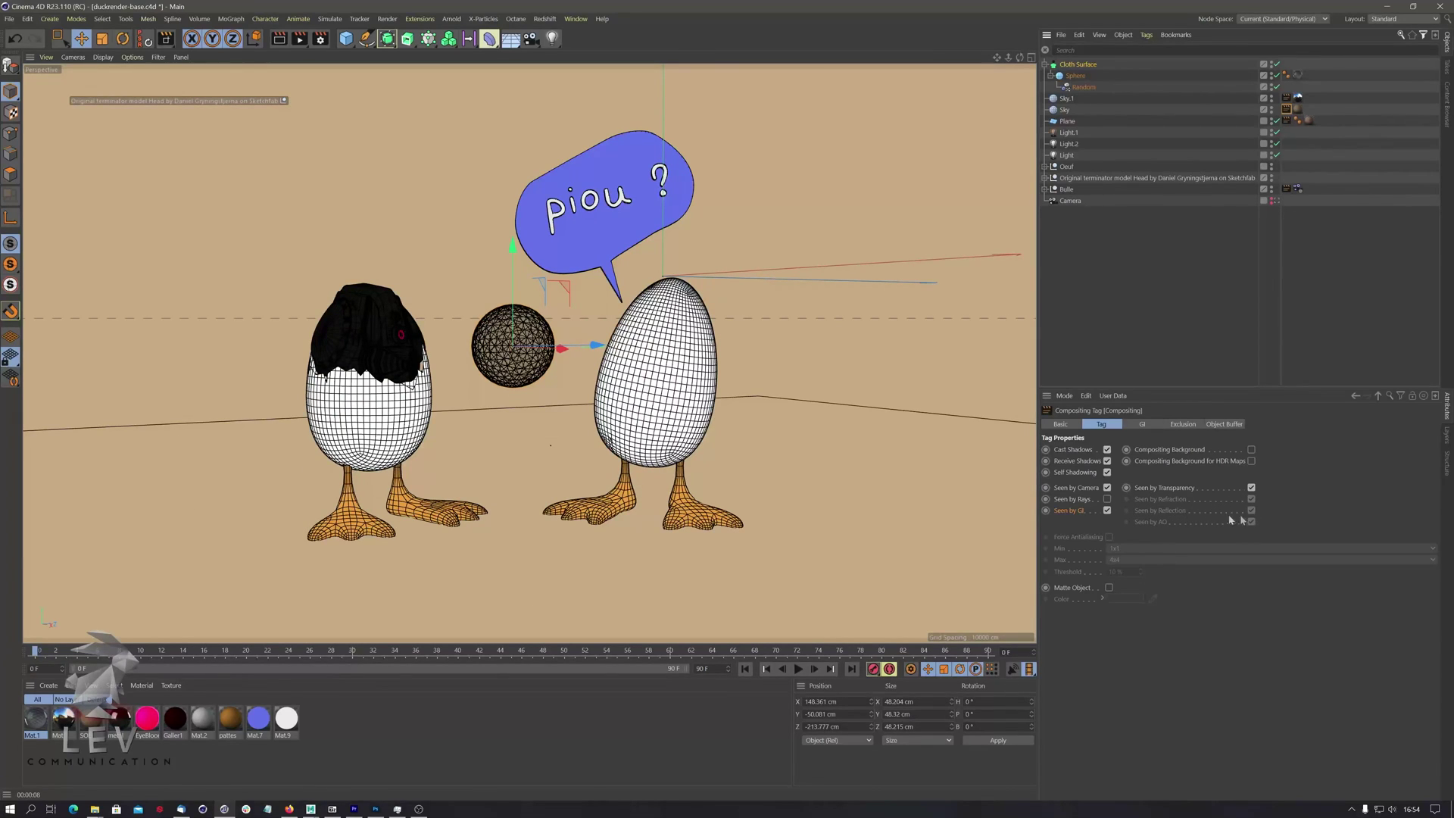
{"action": "left_click", "coordinate": [1107, 499]}
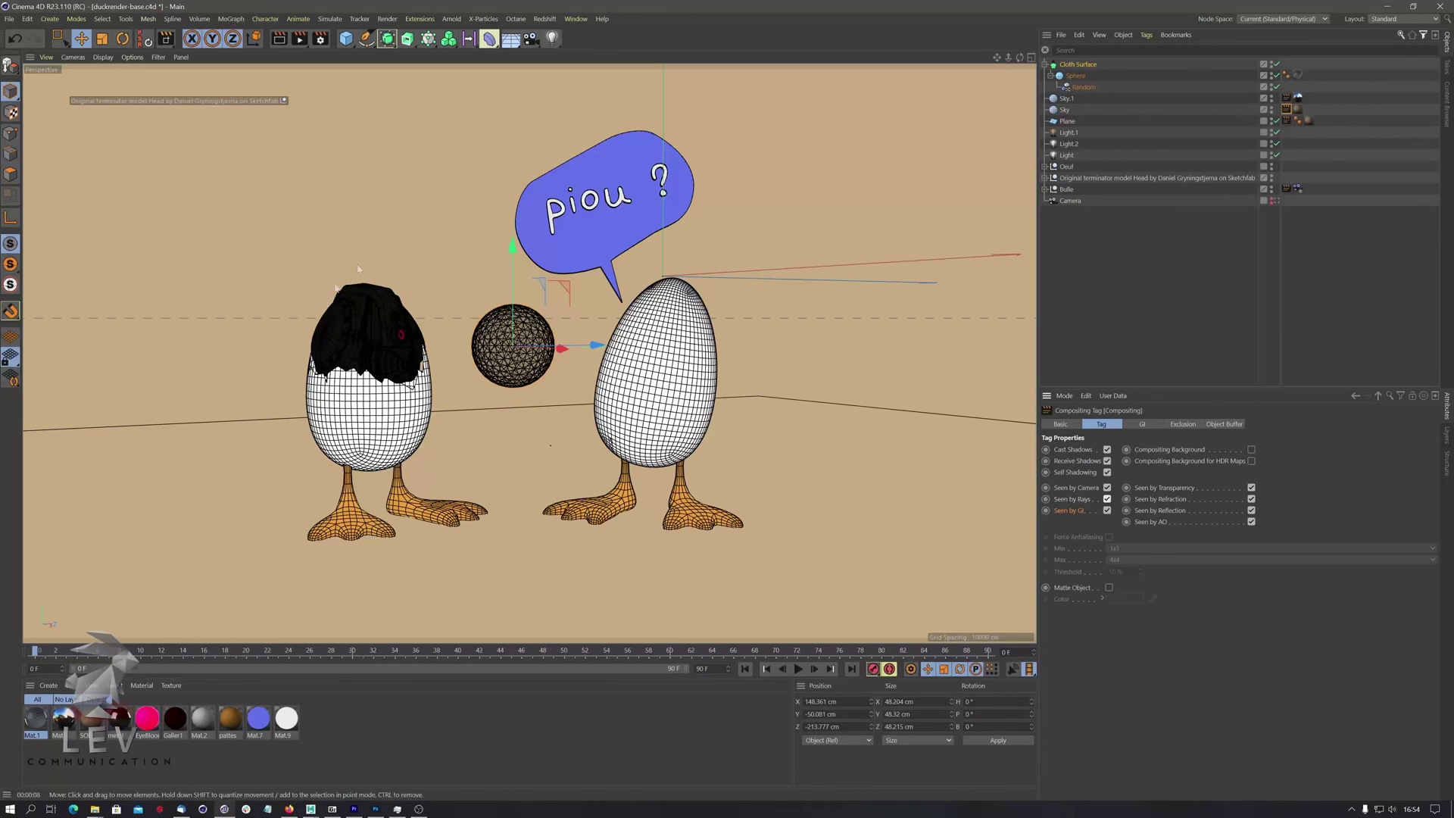
{"action": "left_click", "coordinate": [1251, 511]}
{"action": "left_click", "coordinate": [280, 41]}
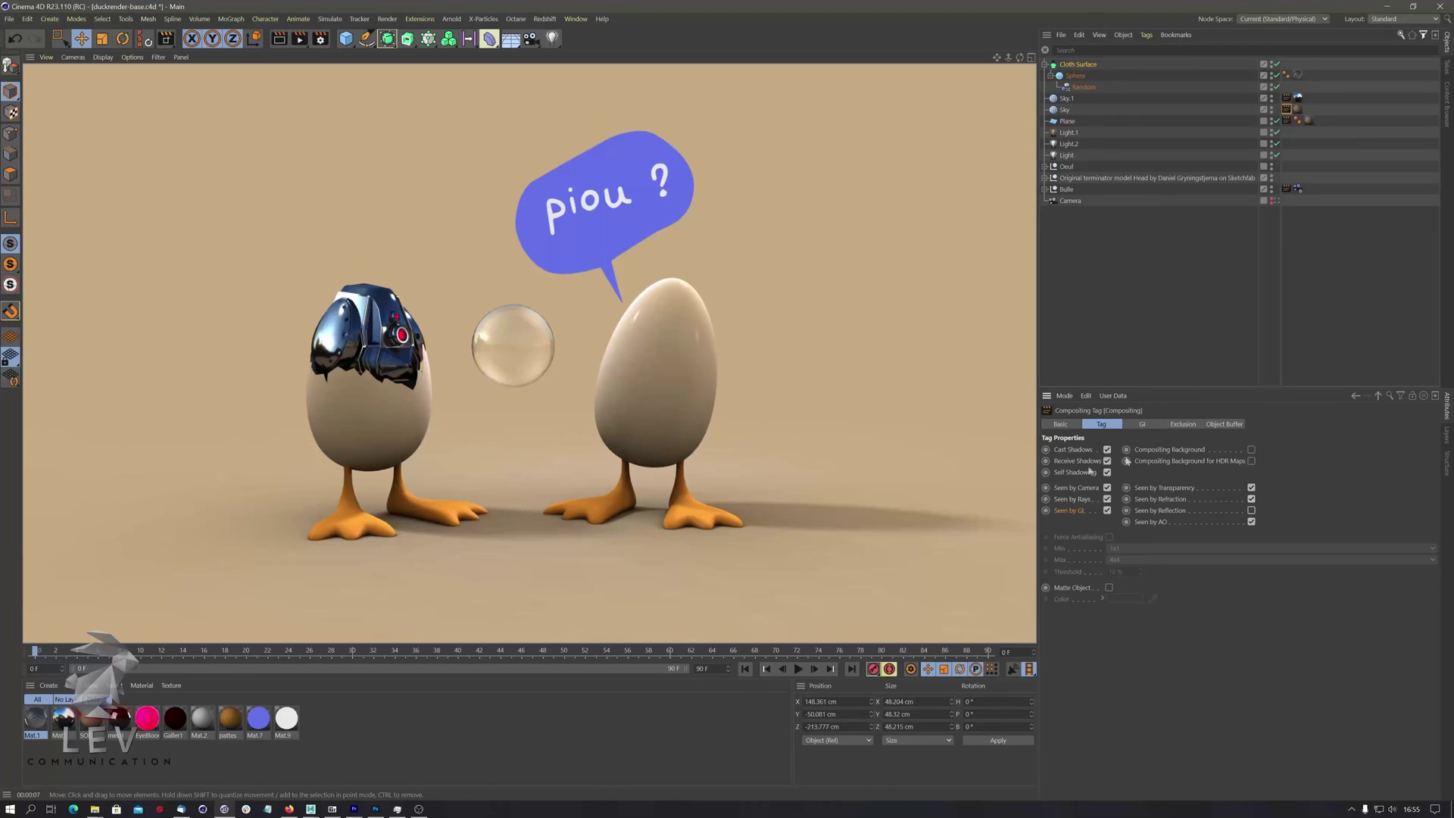
{"action": "left_click", "coordinate": [1181, 424]}
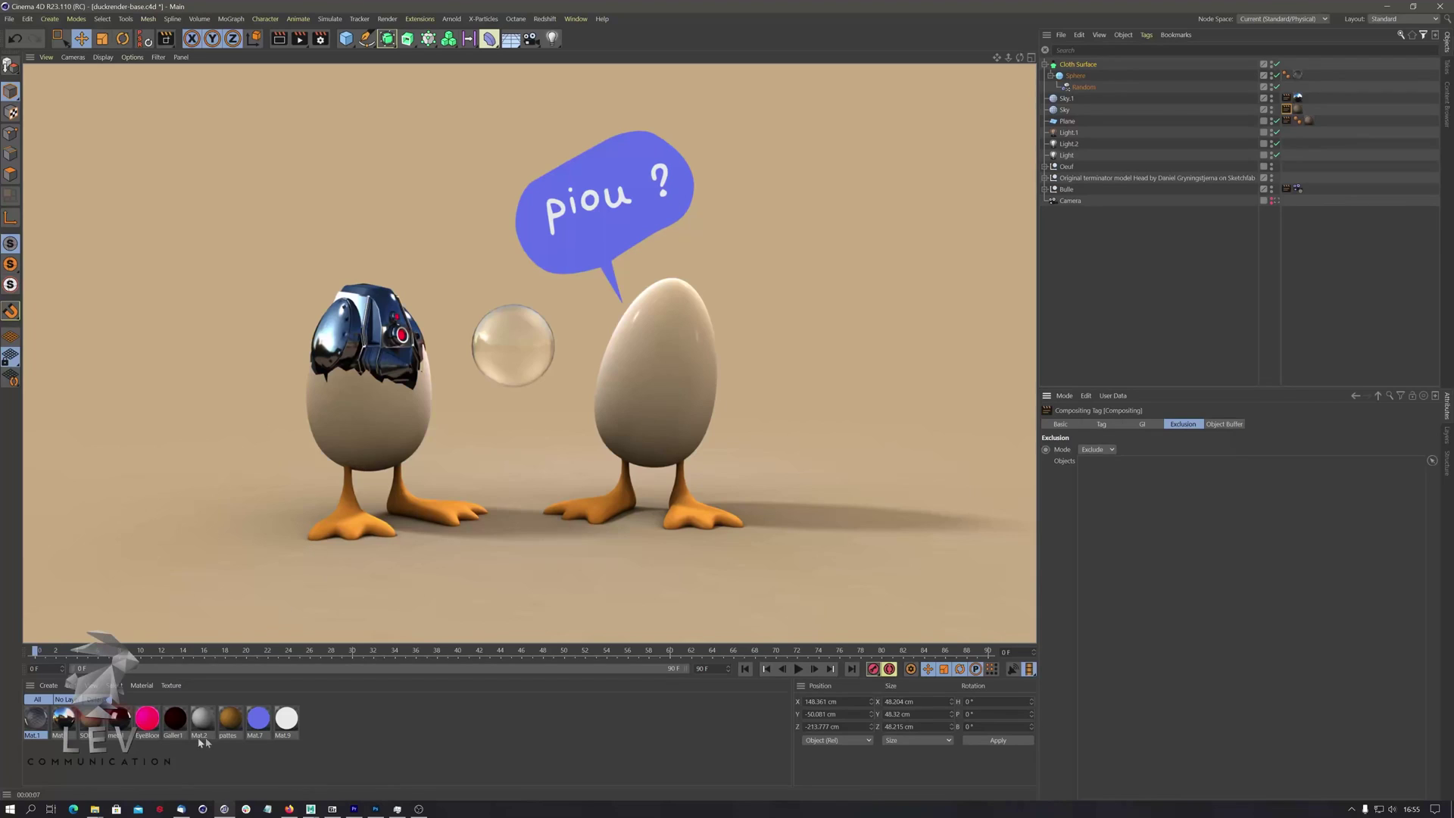
Create a new material and apply it to the shell of the terminator egg character.
{"action": "left_click", "coordinate": [354, 730]}
{"action": "double_click", "coordinate": [354, 733]}
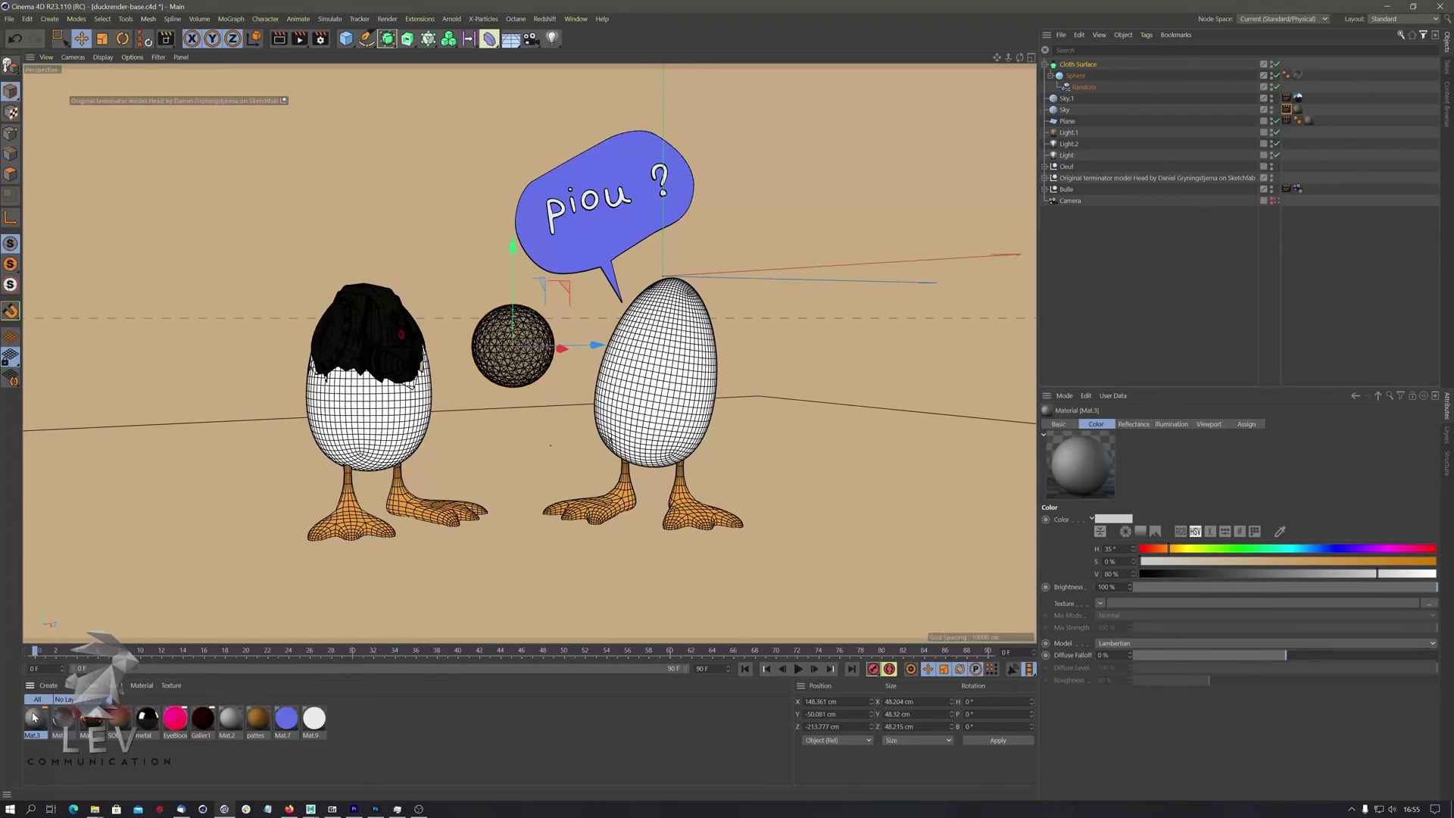
{"action": "left_click_drag", "start_coordinate": [34, 716], "coordinate": [372, 497]}
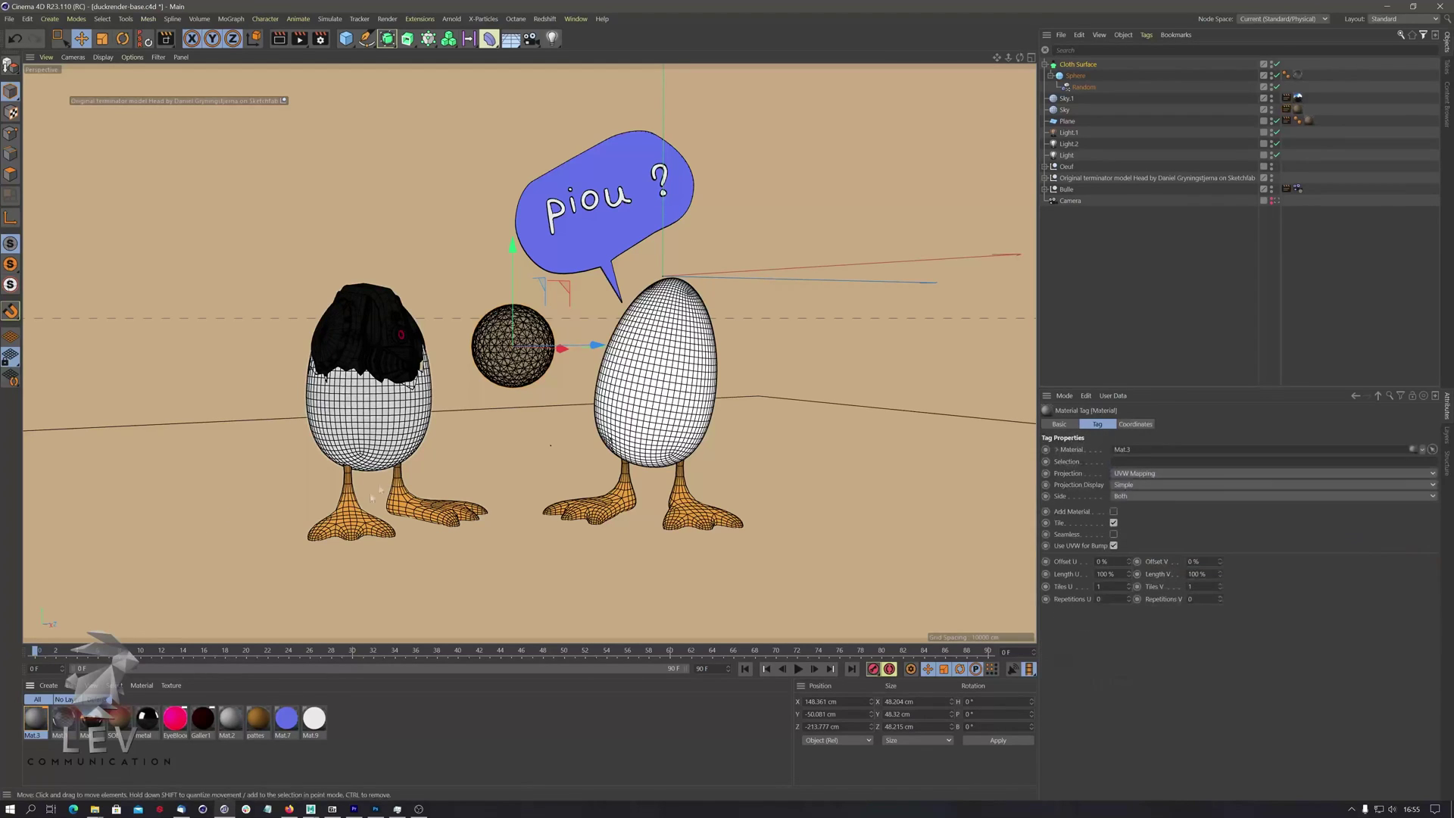
Set the new material's Transparency and Color channel colors to pure red with 100% saturation and value, and render the view.
{"action": "double_click", "coordinate": [35, 718]}
{"action": "left_click_drag", "start_coordinate": [341, 77], "coordinate": [898, 84]}
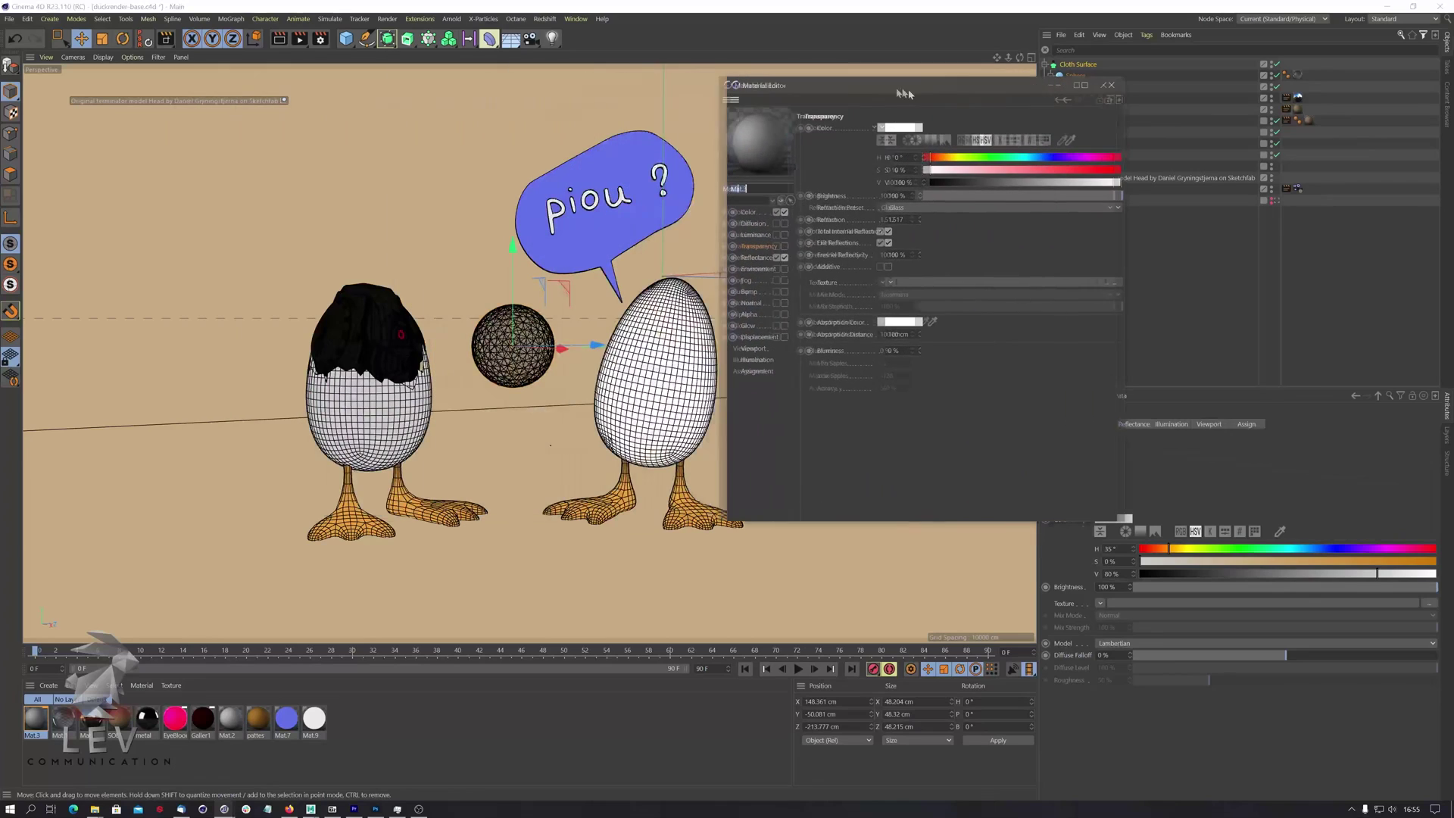
{"action": "left_click_drag", "start_coordinate": [948, 157], "coordinate": [954, 157]}
{"action": "mouse_move", "coordinate": [1113, 171]}
{"action": "left_mouse_down"}
{"action": "mouse_move", "coordinate": [1087, 164]}
{"action": "mouse_move", "coordinate": [1124, 183]}
{"action": "left_mouse_up"}
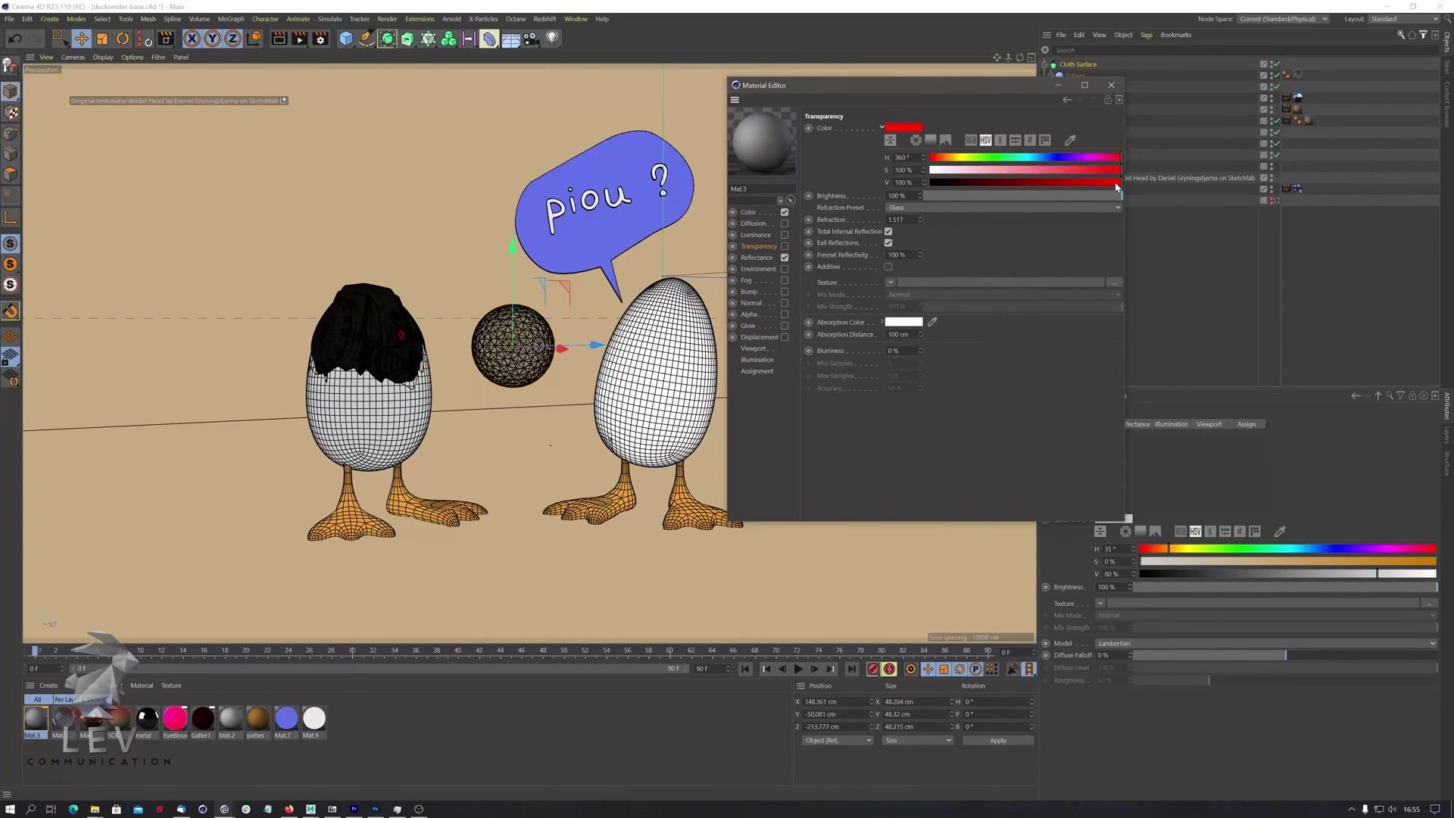
{"action": "left_click", "coordinate": [750, 213]}
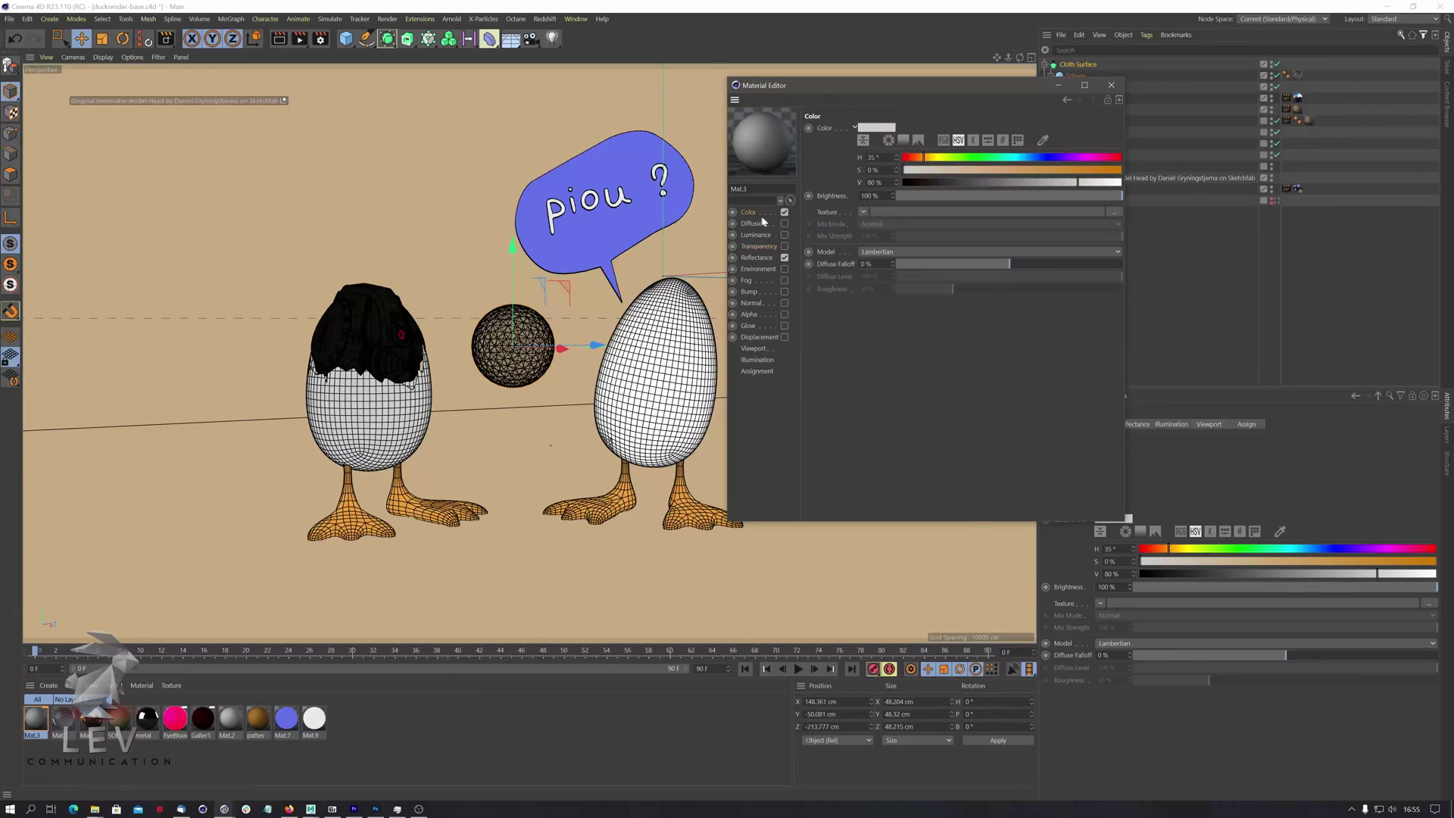
{"action": "mouse_move", "coordinate": [1112, 159]}
{"action": "left_mouse_down"}
{"action": "mouse_move", "coordinate": [1124, 178]}
{"action": "mouse_move", "coordinate": [1101, 187]}
{"action": "mouse_move", "coordinate": [1124, 184]}
{"action": "left_mouse_up"}
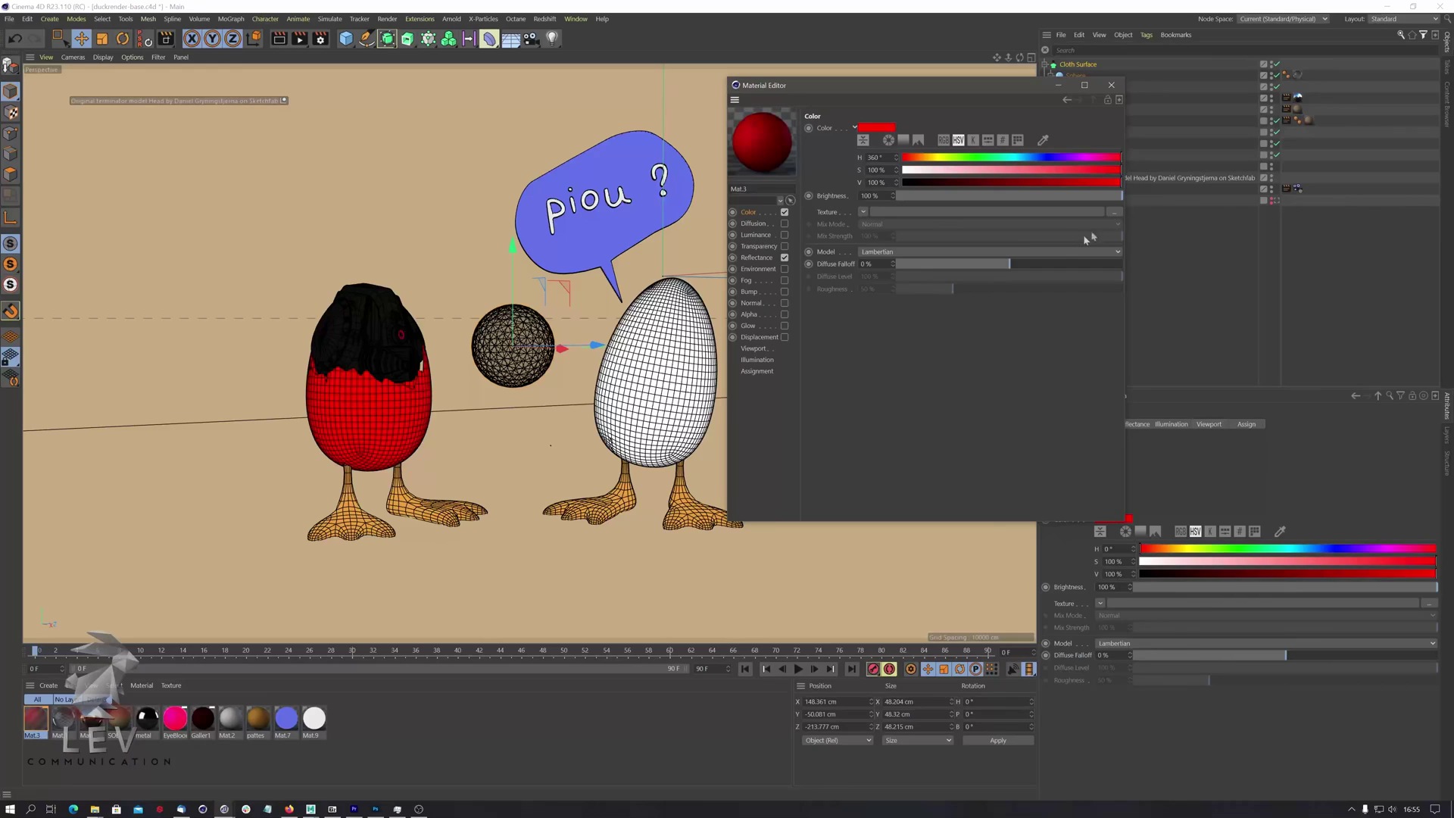
{"action": "left_click", "coordinate": [757, 258]}
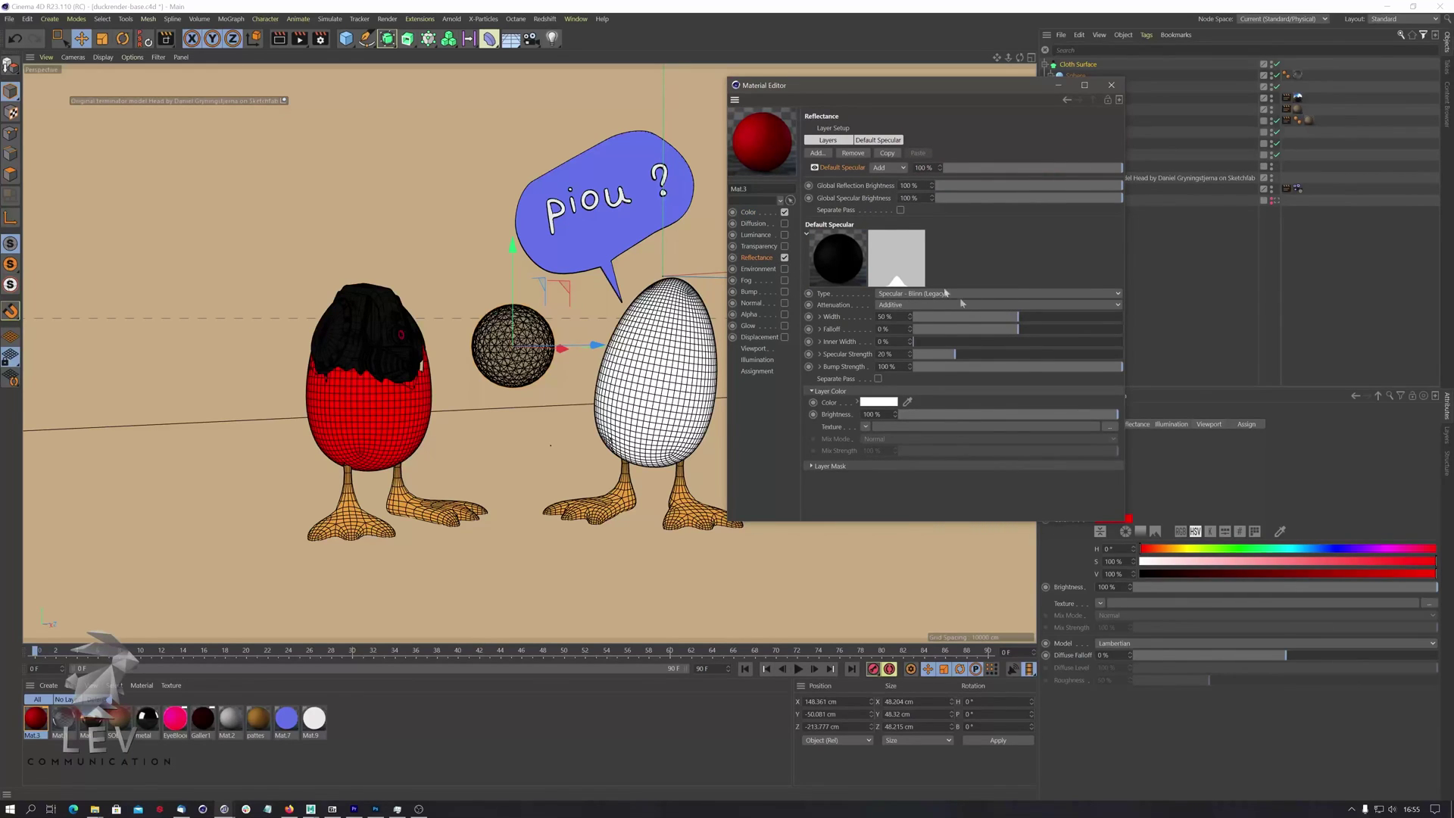
{"action": "left_click", "coordinate": [1112, 85]}
{"action": "left_click", "coordinate": [278, 37]}
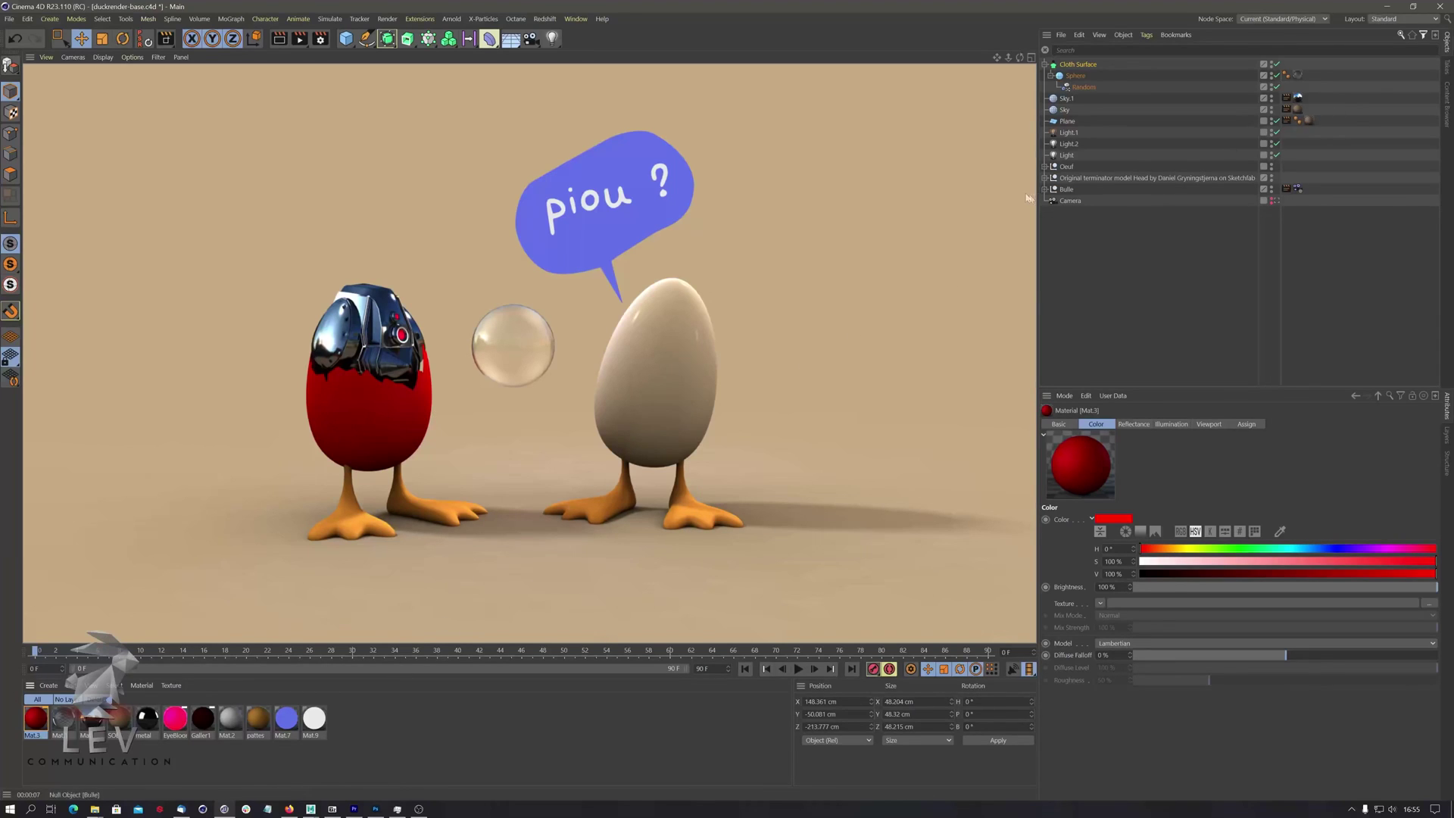
Replace the specular layer in the plain egg's Mat.2 reflectance with a GGX layer, render the view and close the Material Editor.
{"action": "left_click", "coordinate": [709, 335]}
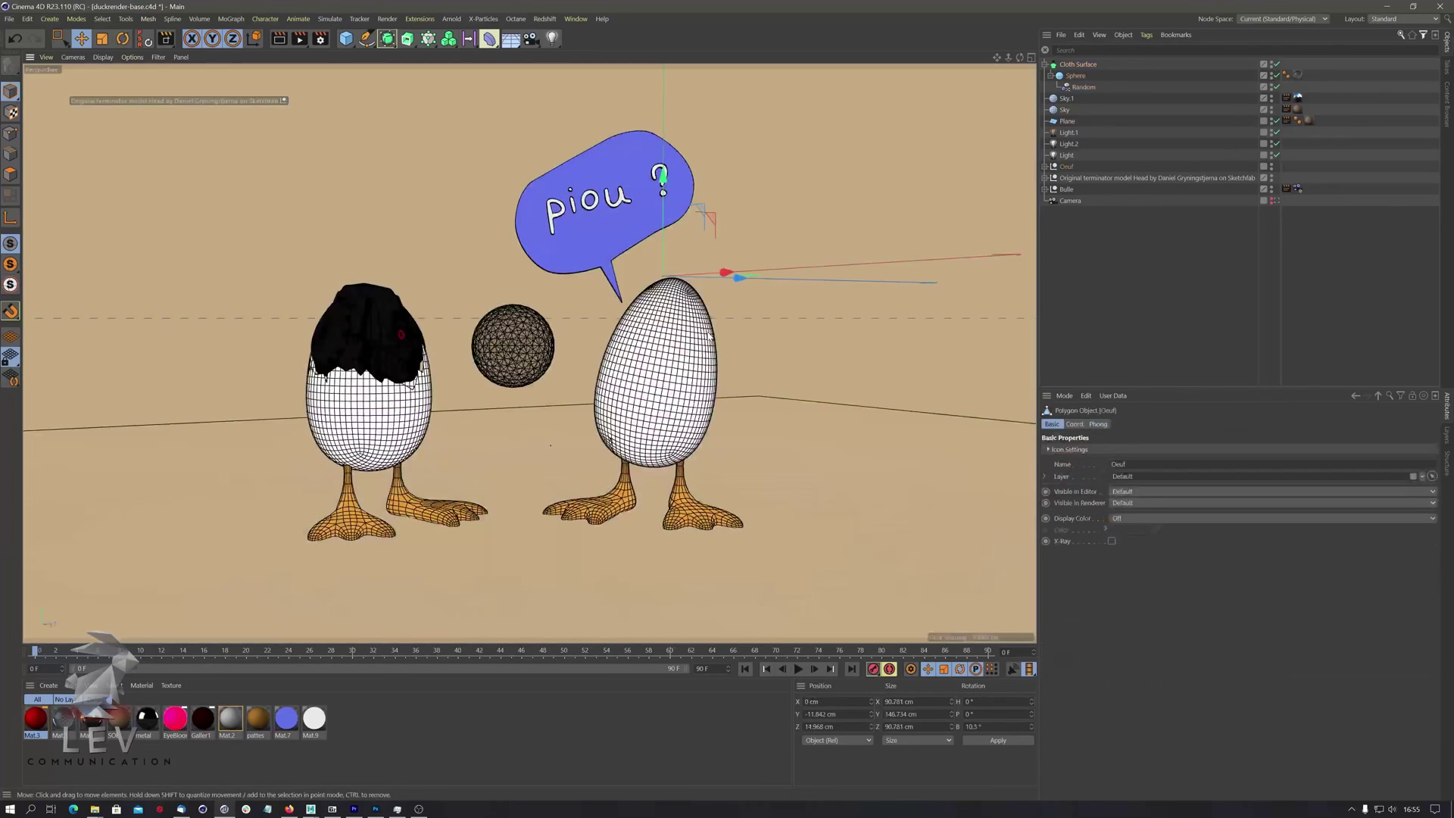
{"action": "left_click", "coordinate": [1044, 167]}
{"action": "left_click", "coordinate": [1309, 178]}
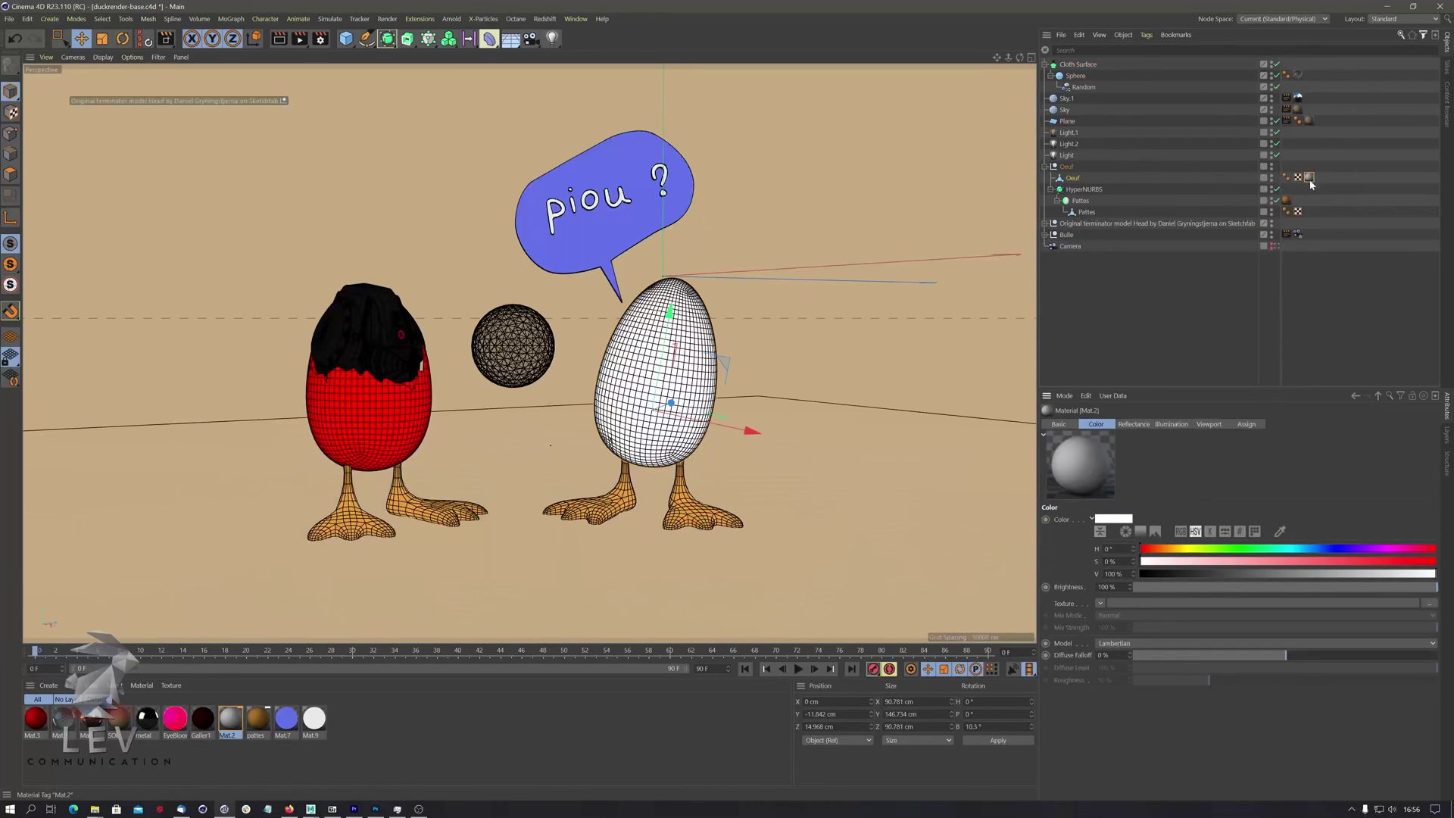
{"action": "double_click", "coordinate": [231, 723]}
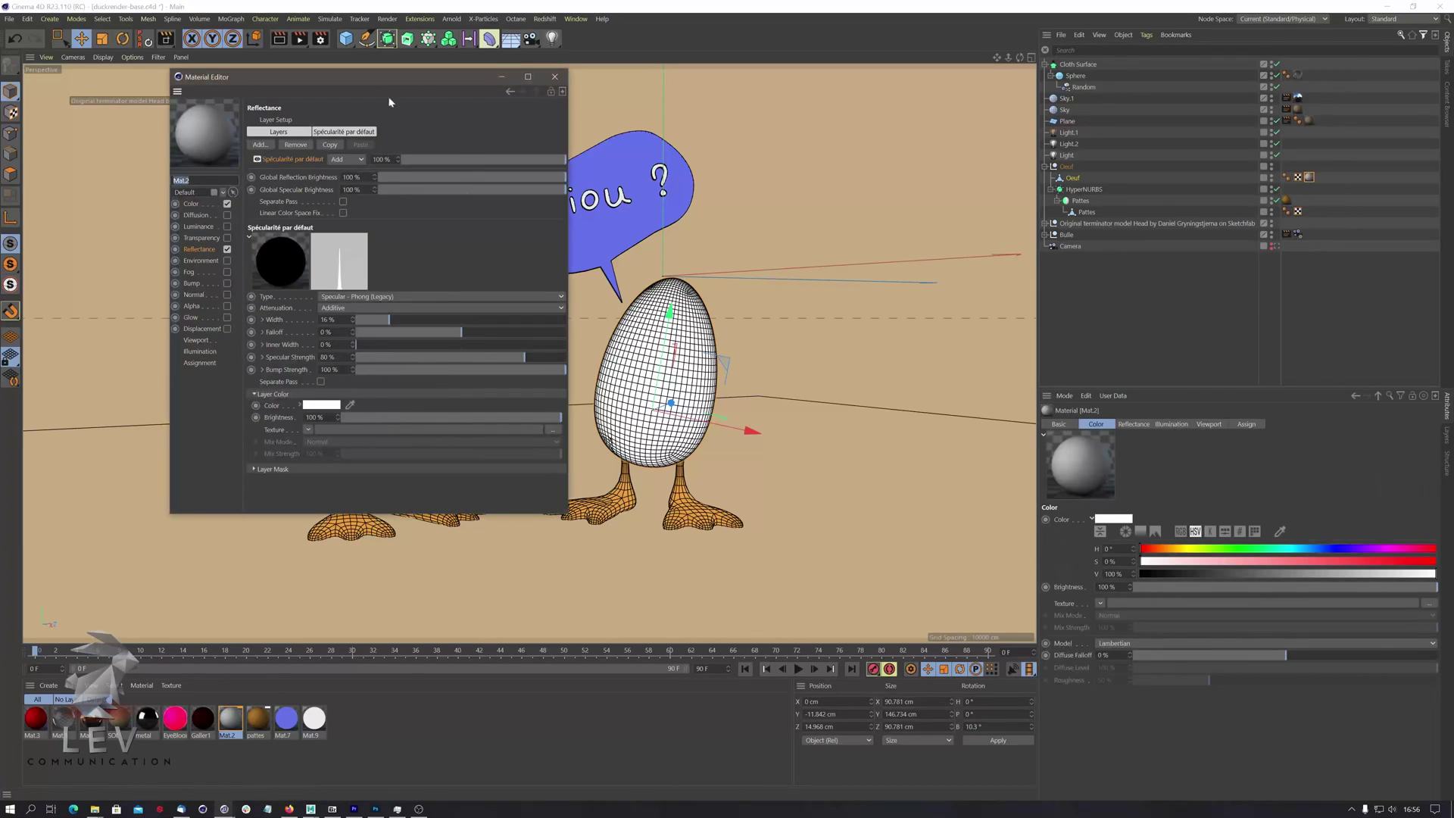
{"action": "left_click_drag", "start_coordinate": [384, 73], "coordinate": [1071, 92]}
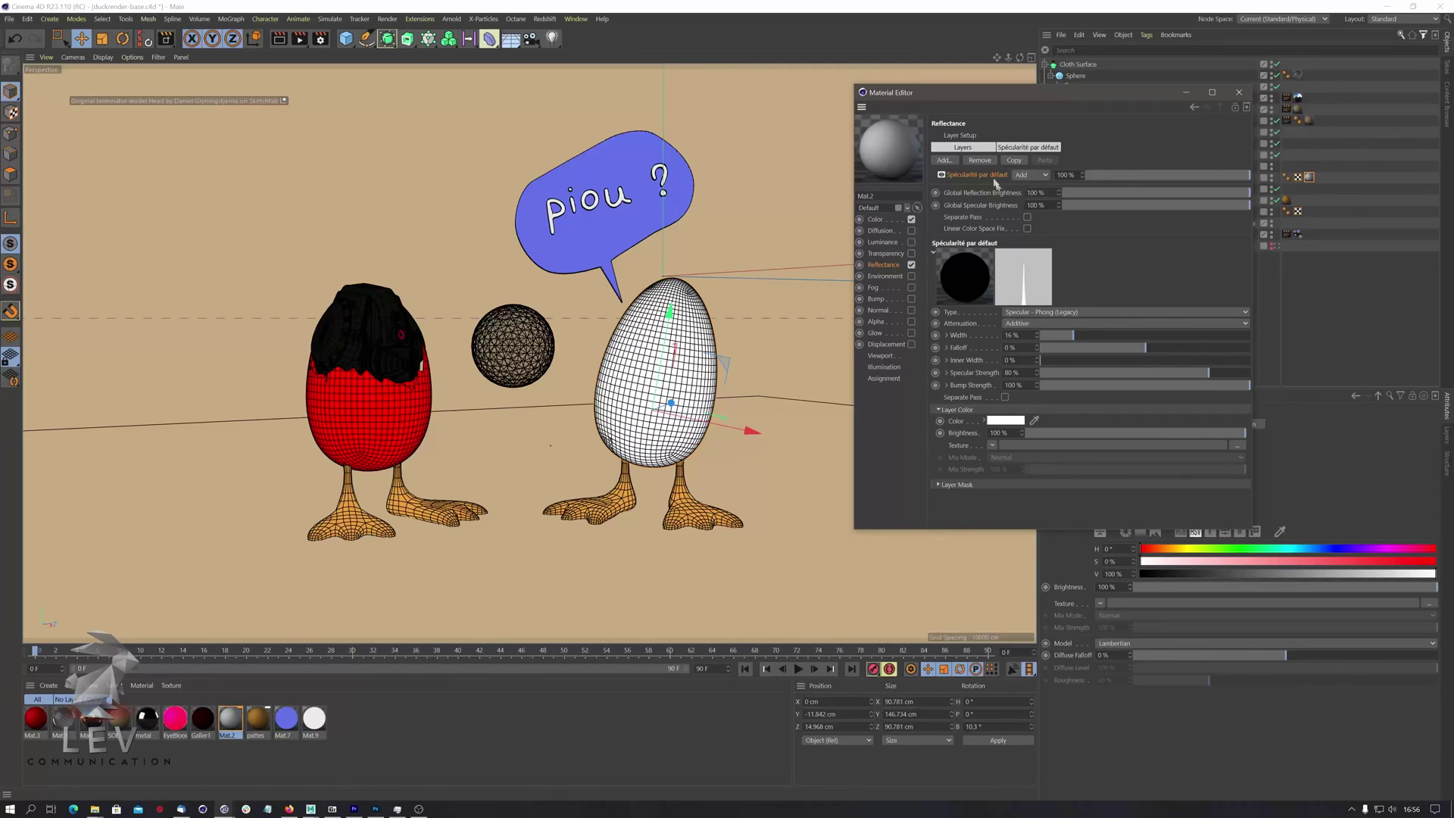
{"action": "left_click", "coordinate": [979, 160]}
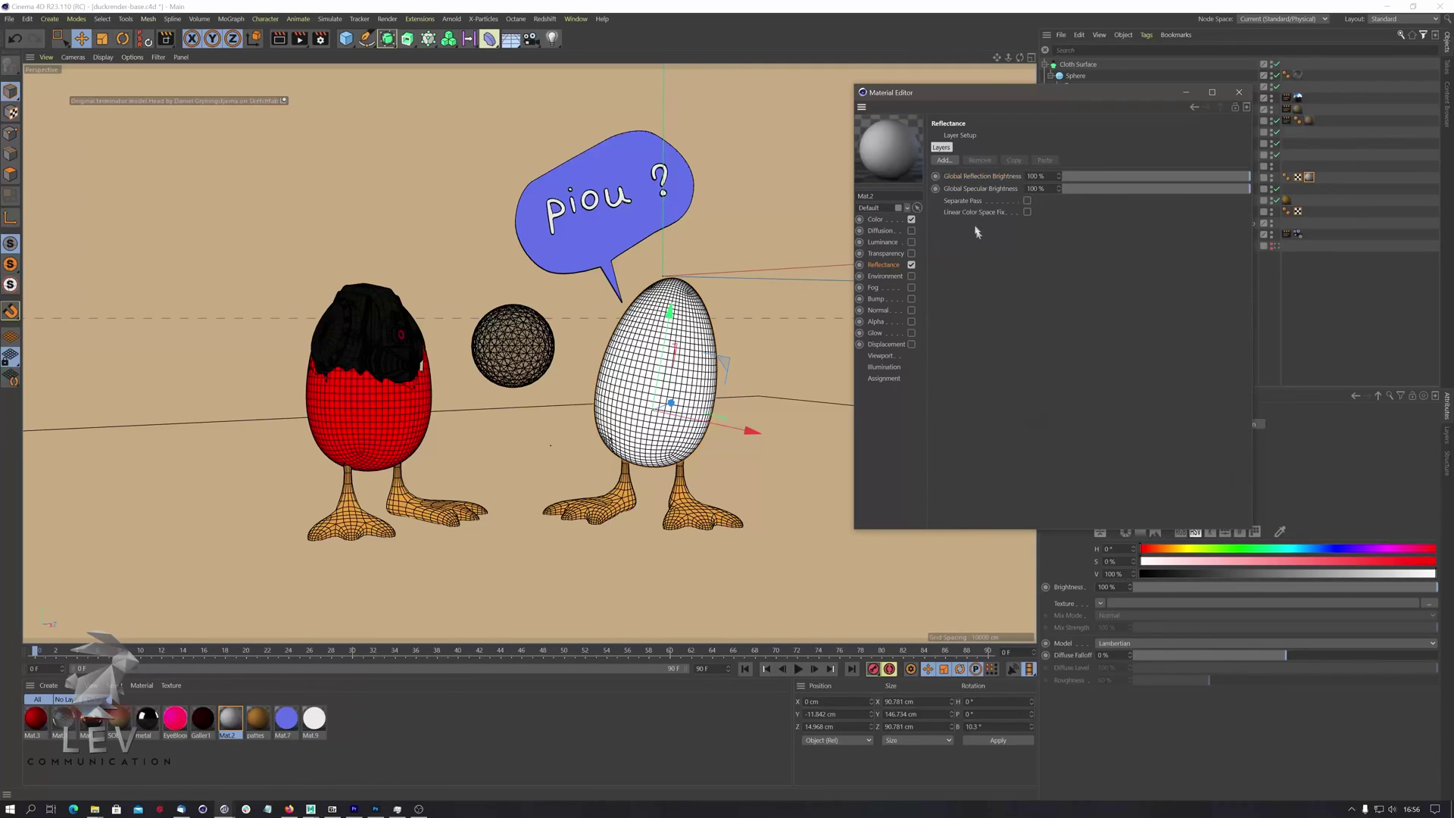
{"action": "left_click", "coordinate": [944, 160]}
{"action": "left_click", "coordinate": [972, 175]}
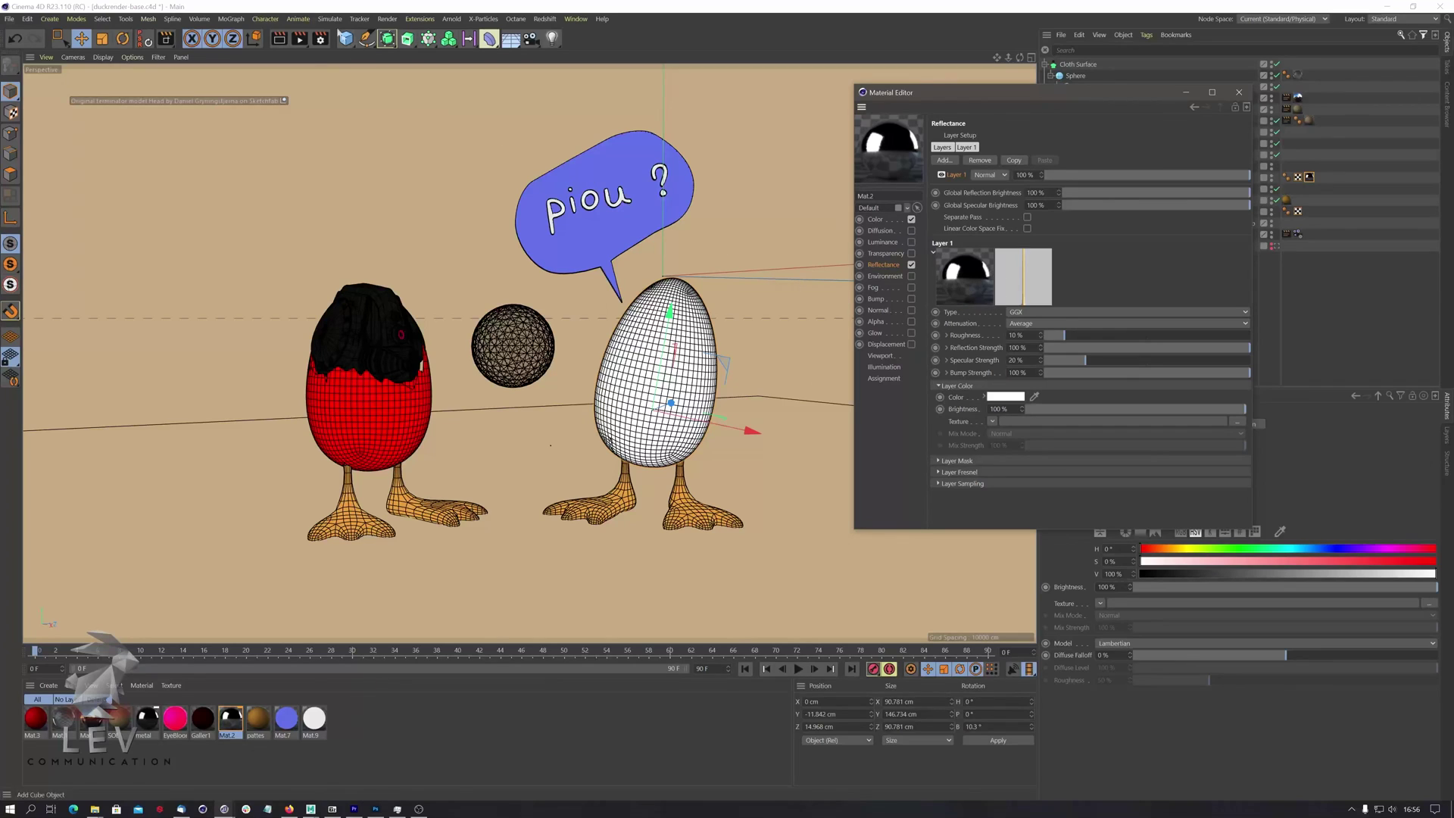
{"action": "left_click", "coordinate": [280, 40]}
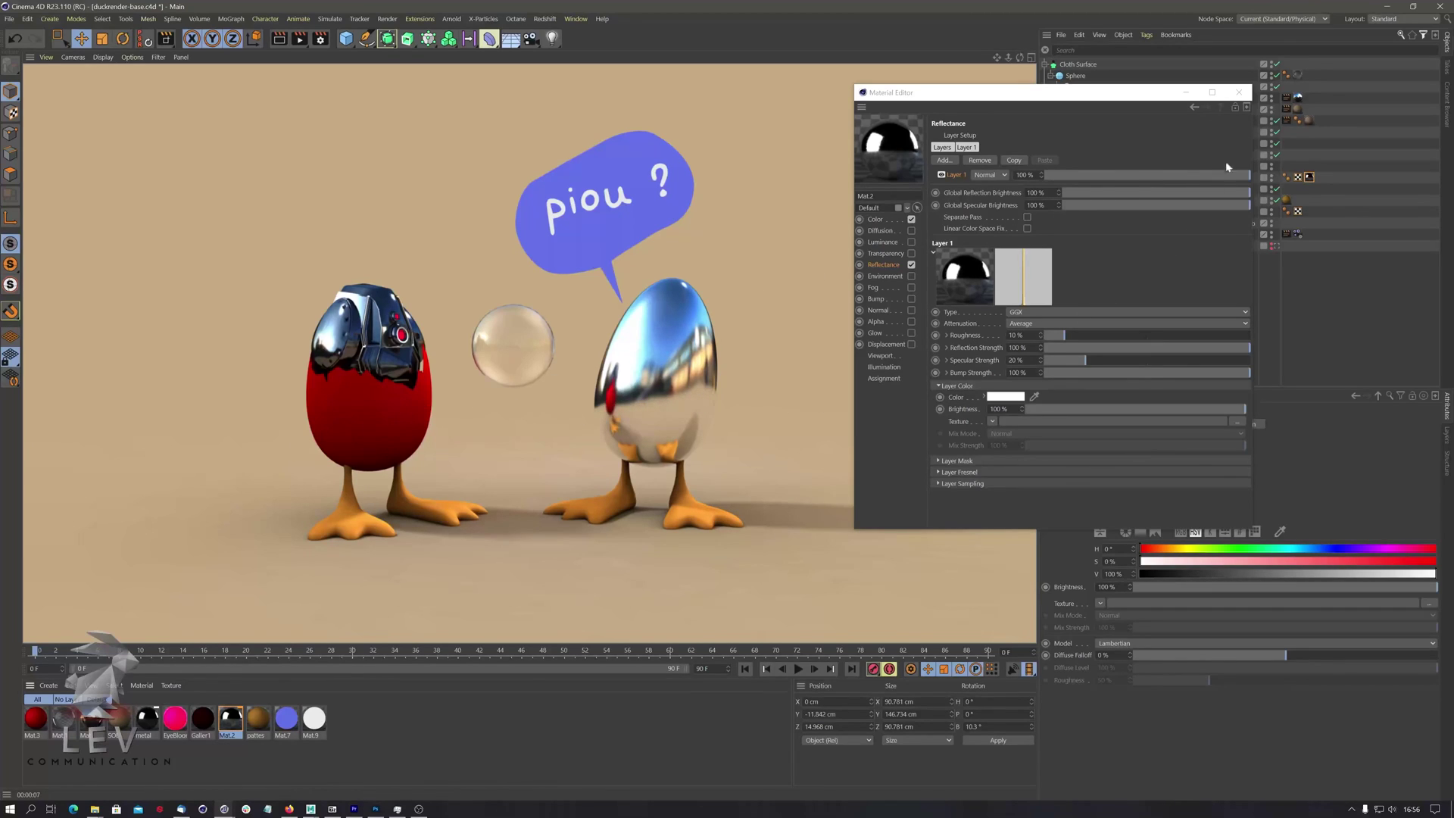
{"action": "left_click", "coordinate": [1239, 93]}
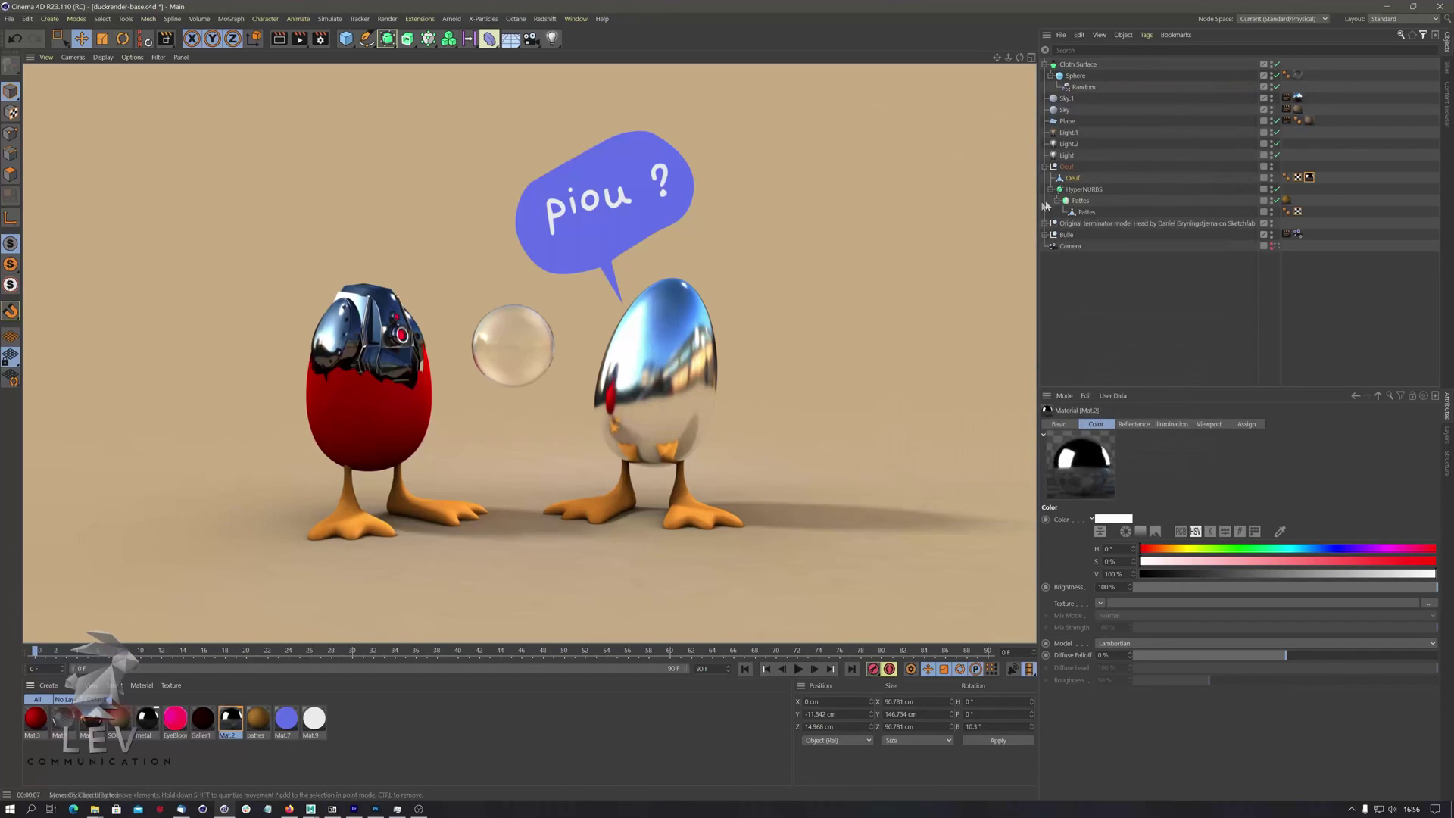
Add a Compositing render tag to the terminator model's parent null.
{"action": "left_click", "coordinate": [409, 422]}
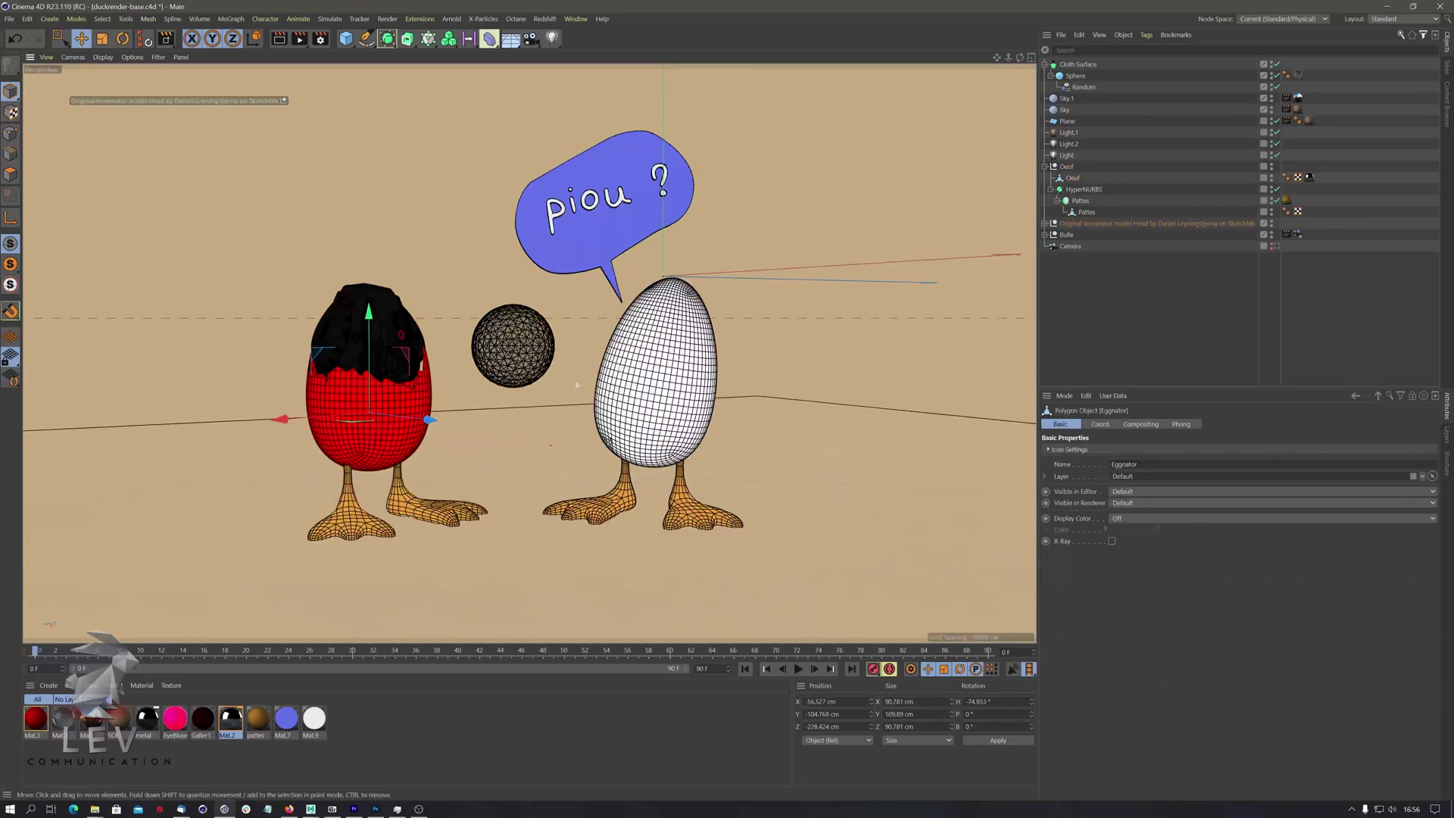
{"action": "left_click", "coordinate": [1050, 226]}
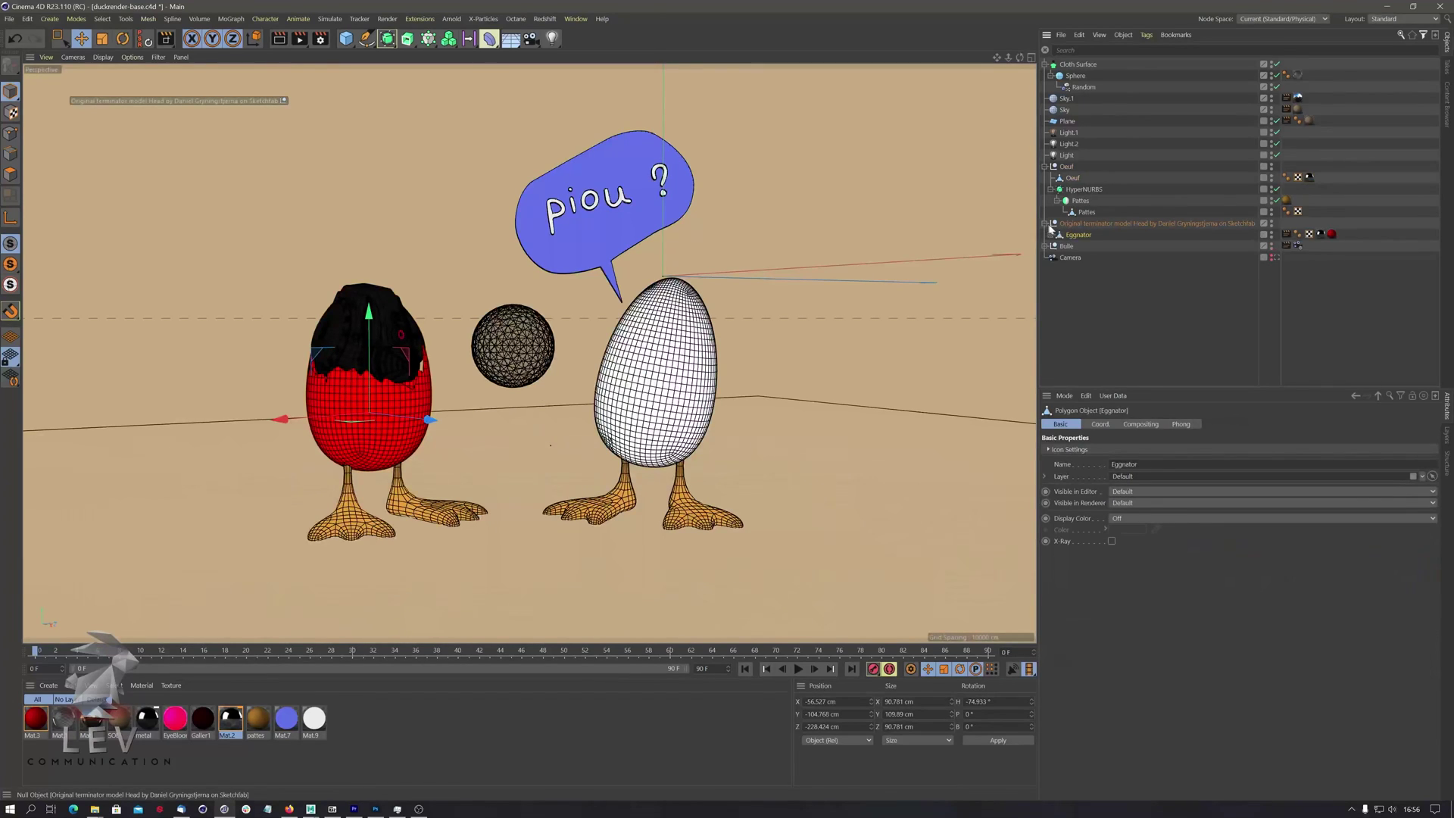
{"action": "left_click", "coordinate": [1116, 224]}
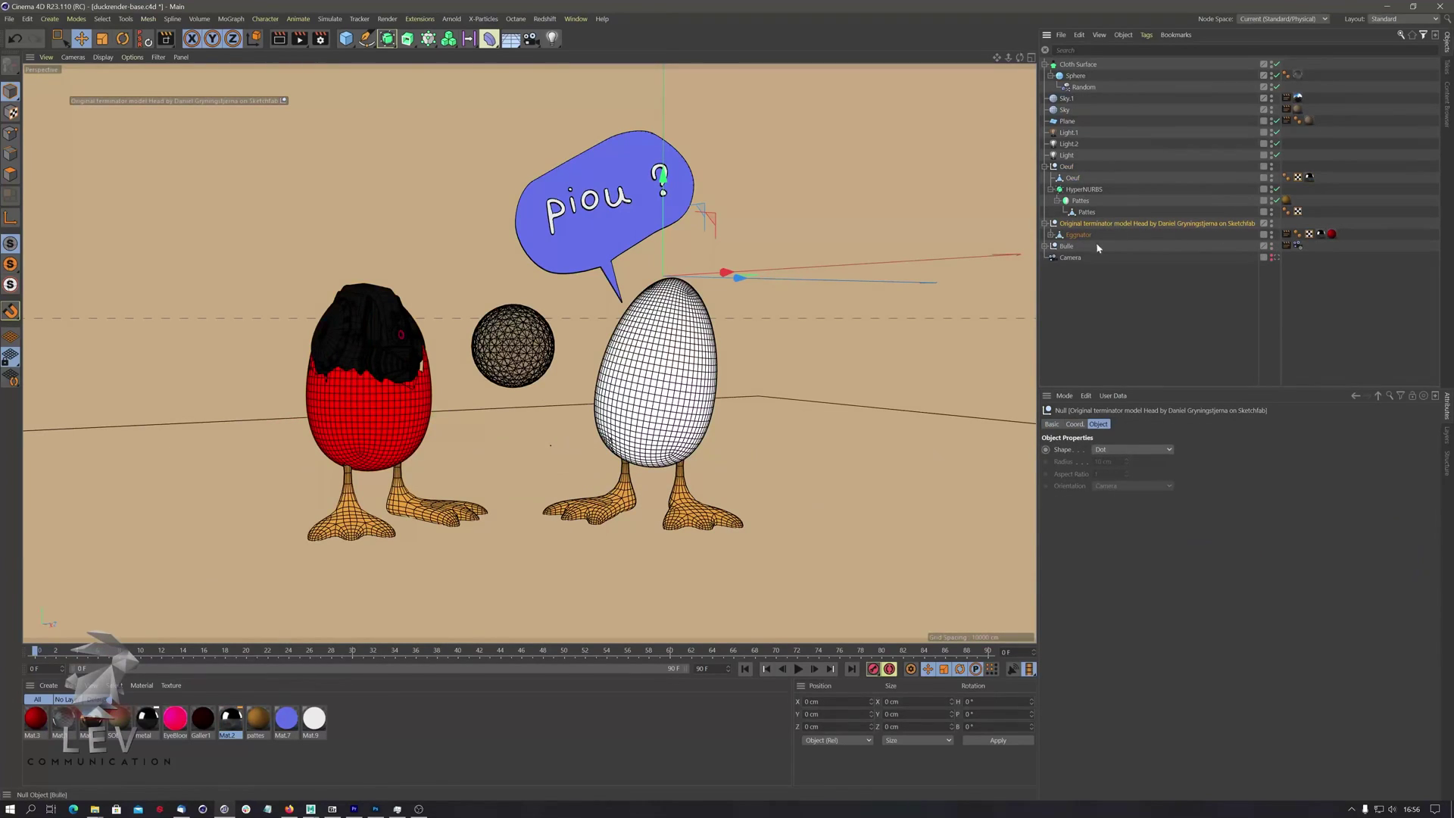
{"action": "right_click", "coordinate": [1116, 222]}
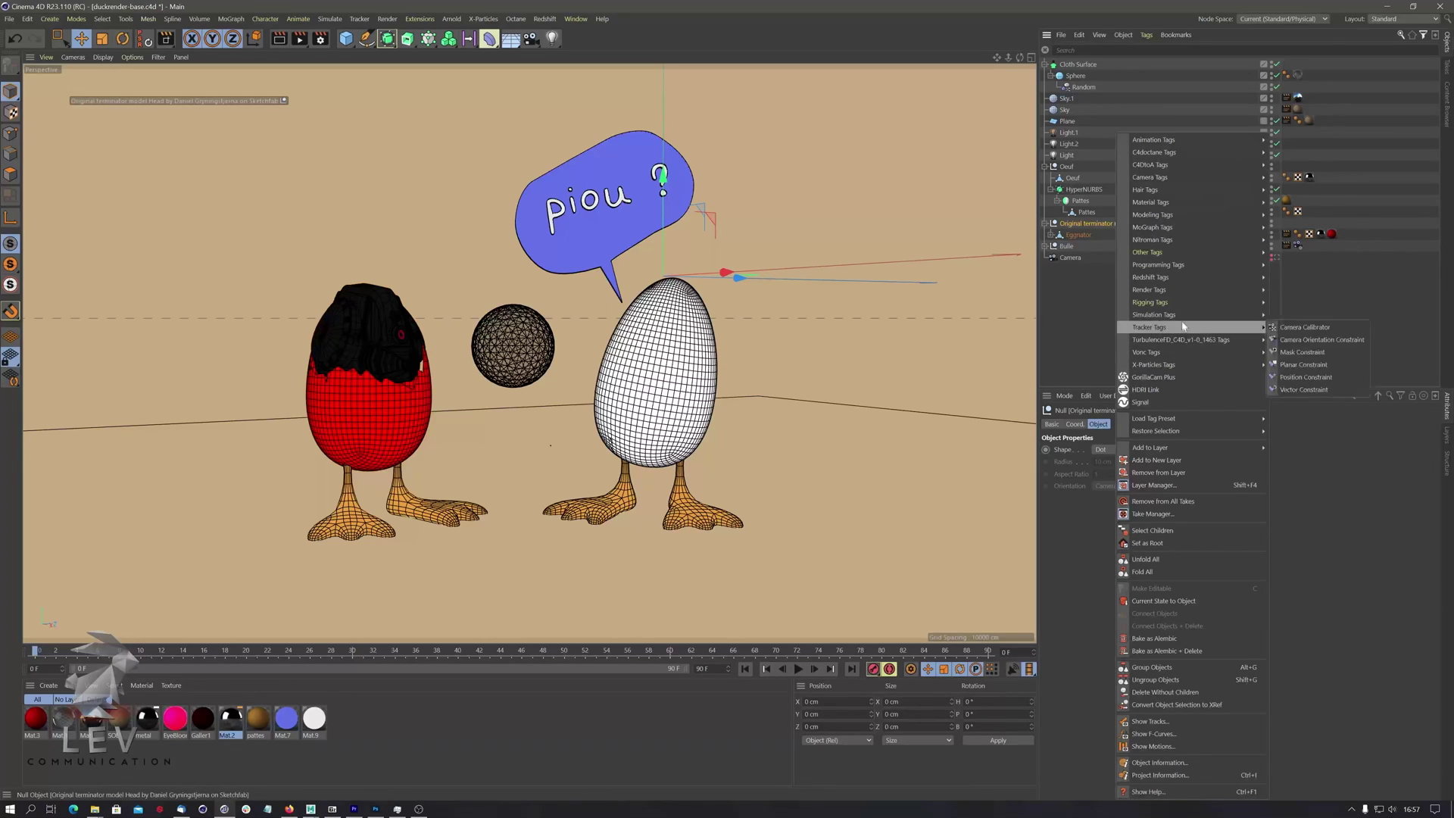
{"action": "mouse_move", "coordinate": [1174, 290]}
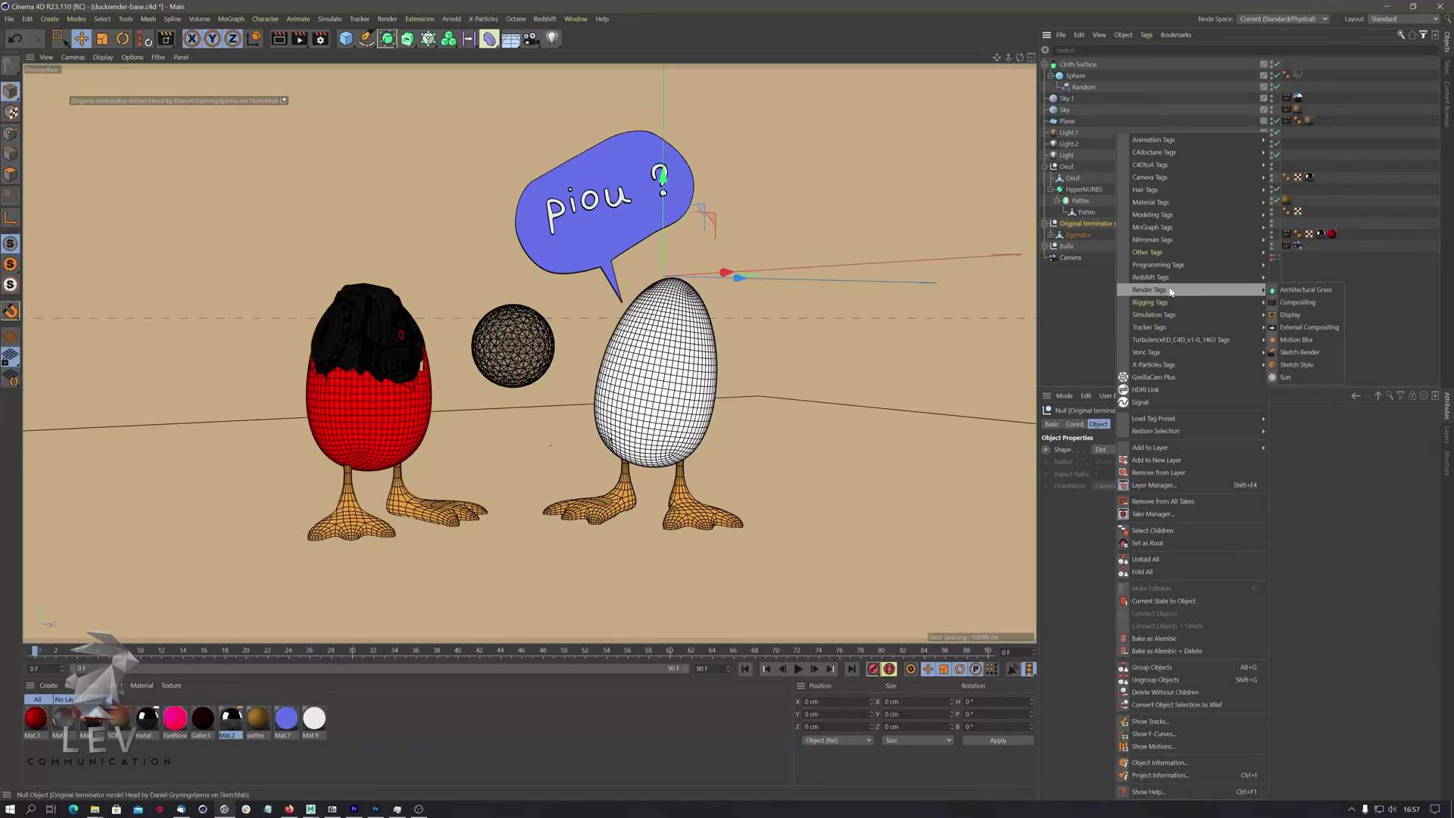
{"action": "left_click", "coordinate": [1303, 303]}
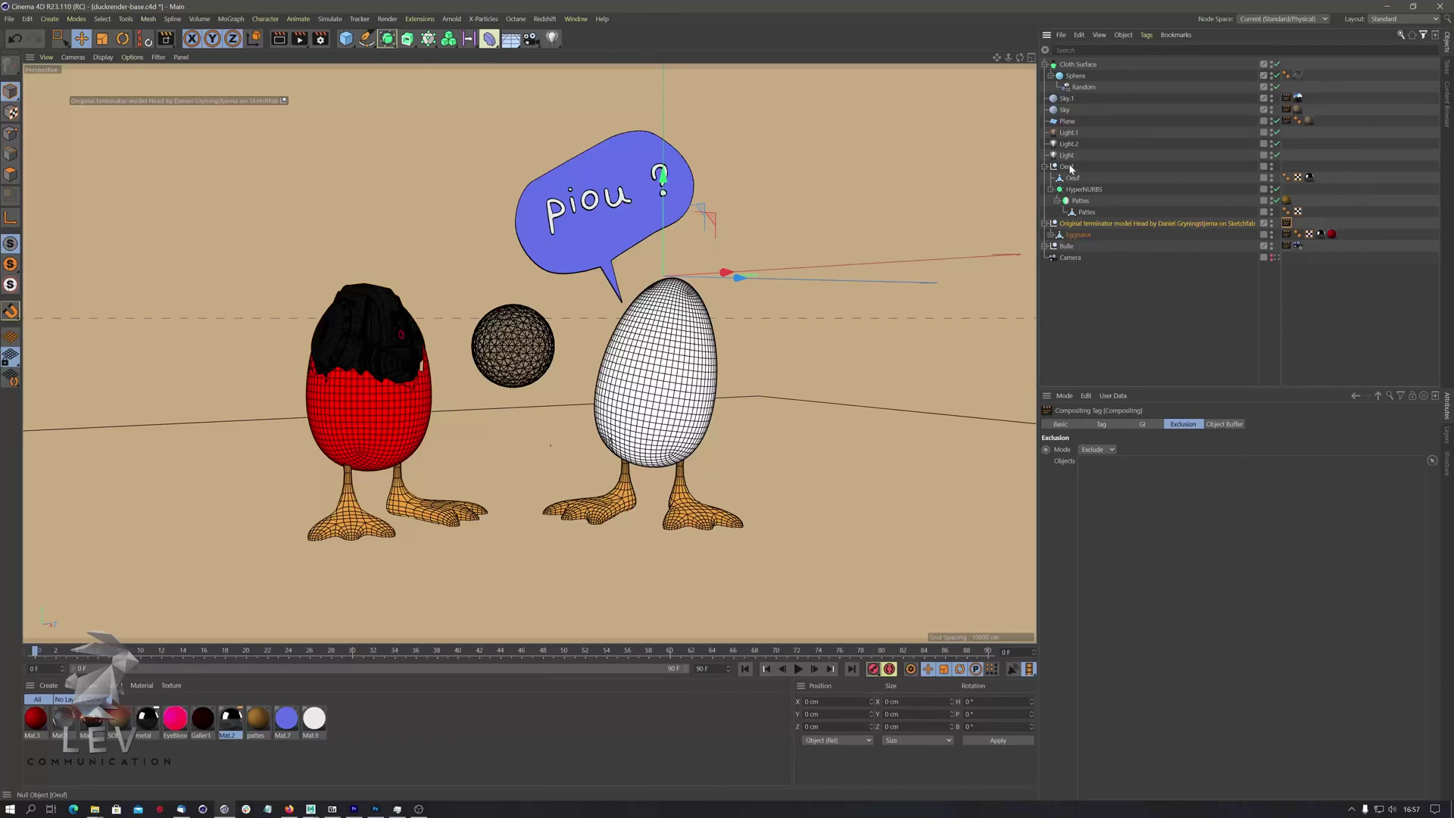
Try excluding Oeuf and Cloth Surface in the terminator null's compositing tag, rendering after each addition, and clear the exclusion list.
{"action": "left_click_drag", "start_coordinate": [1067, 169], "coordinate": [1168, 487]}
{"action": "left_click", "coordinate": [279, 37]}
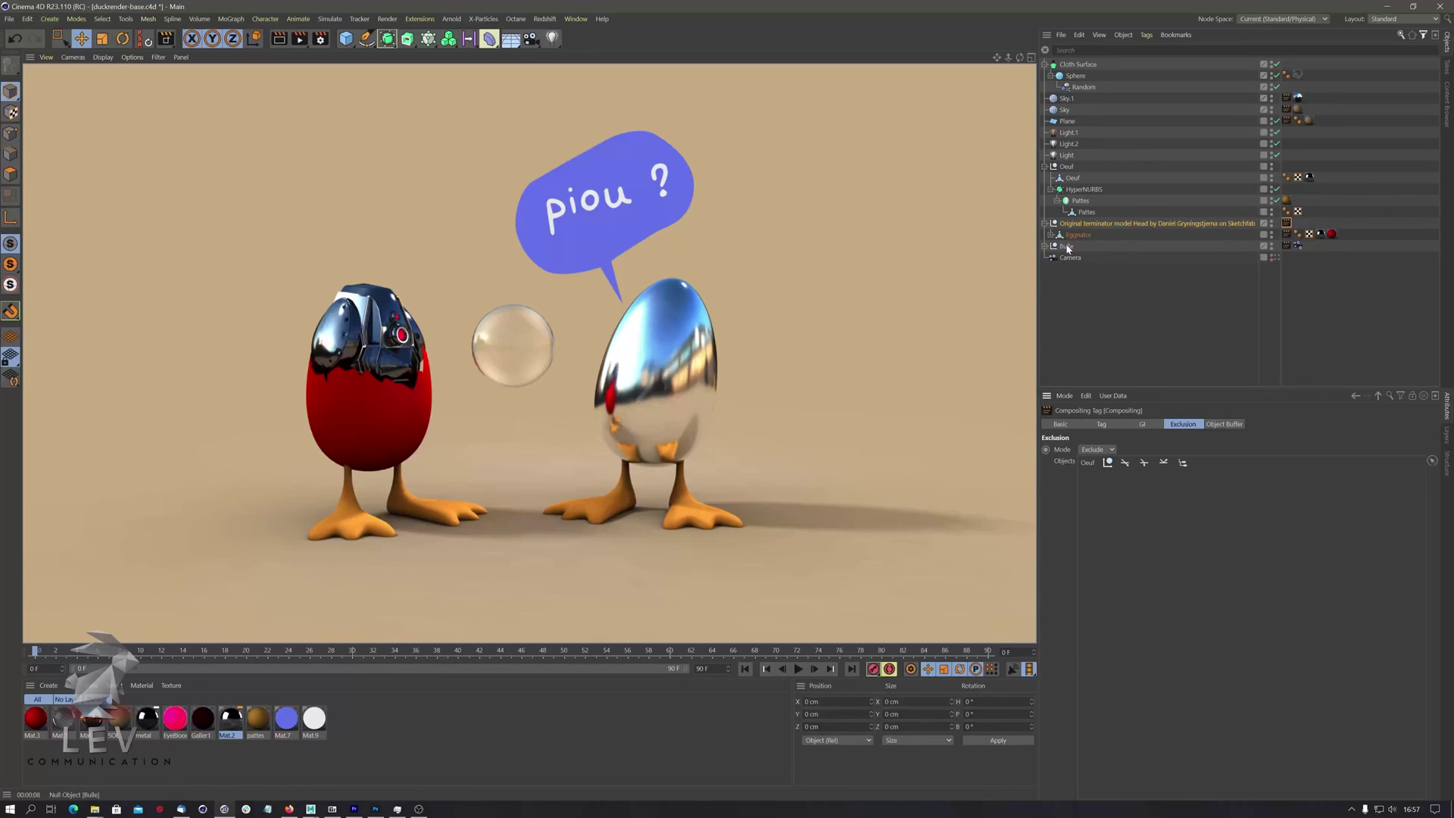
{"action": "left_click_drag", "start_coordinate": [1074, 65], "coordinate": [1104, 473]}
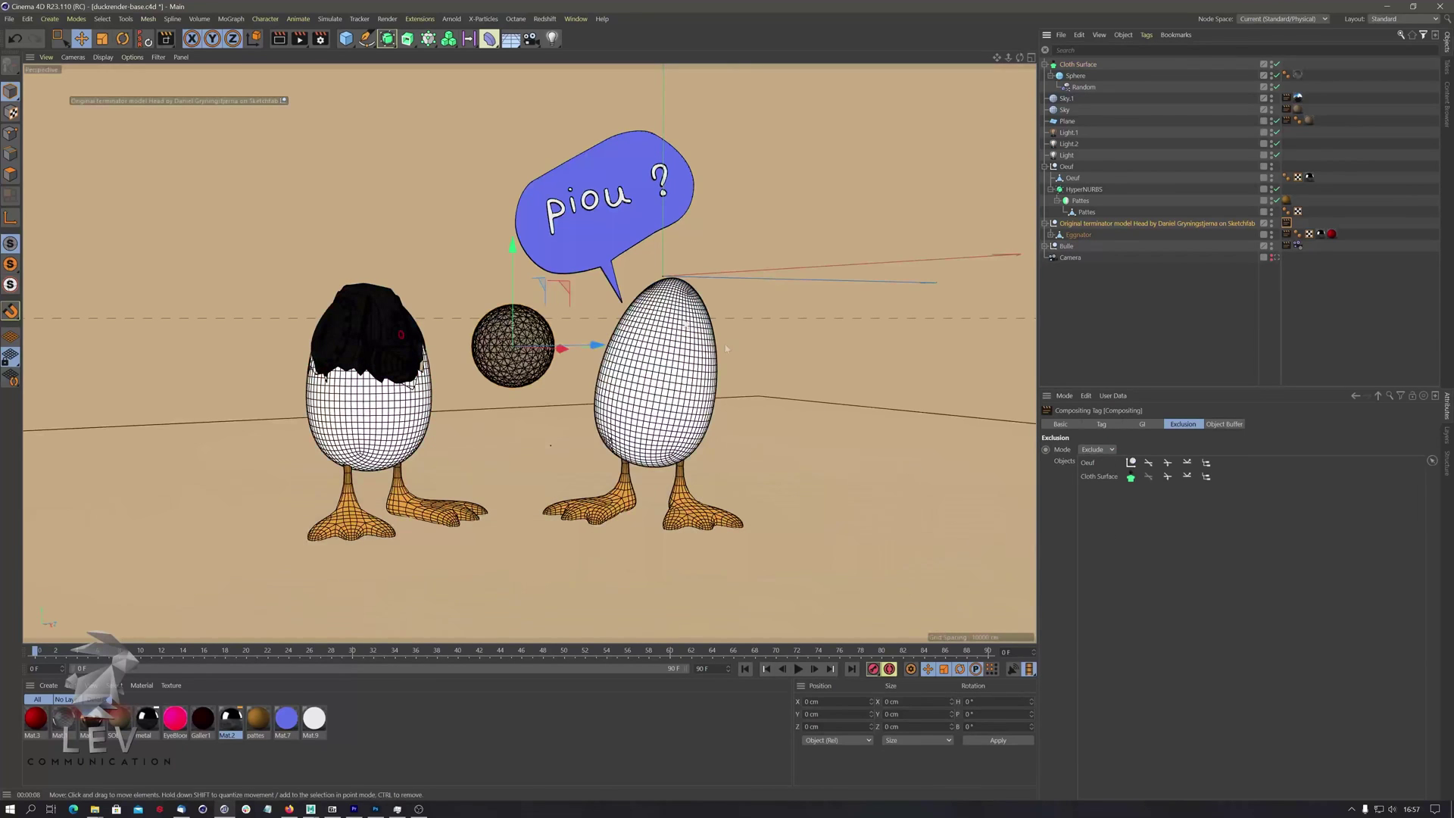
{"action": "left_click", "coordinate": [279, 38]}
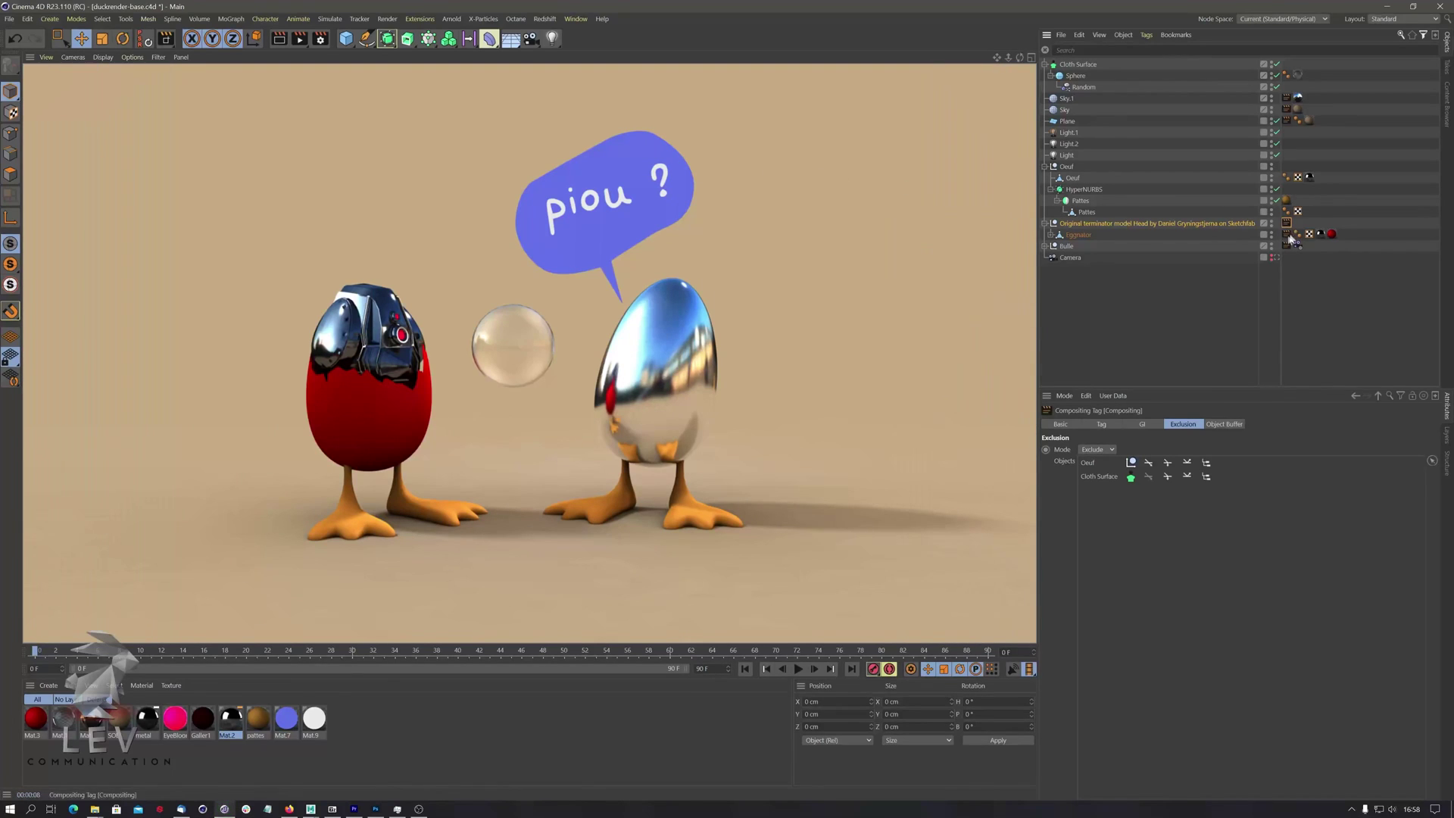
{"action": "left_click_drag", "start_coordinate": [1097, 503], "coordinate": [1083, 463]}
{"action": "key", "text": "Delete"}
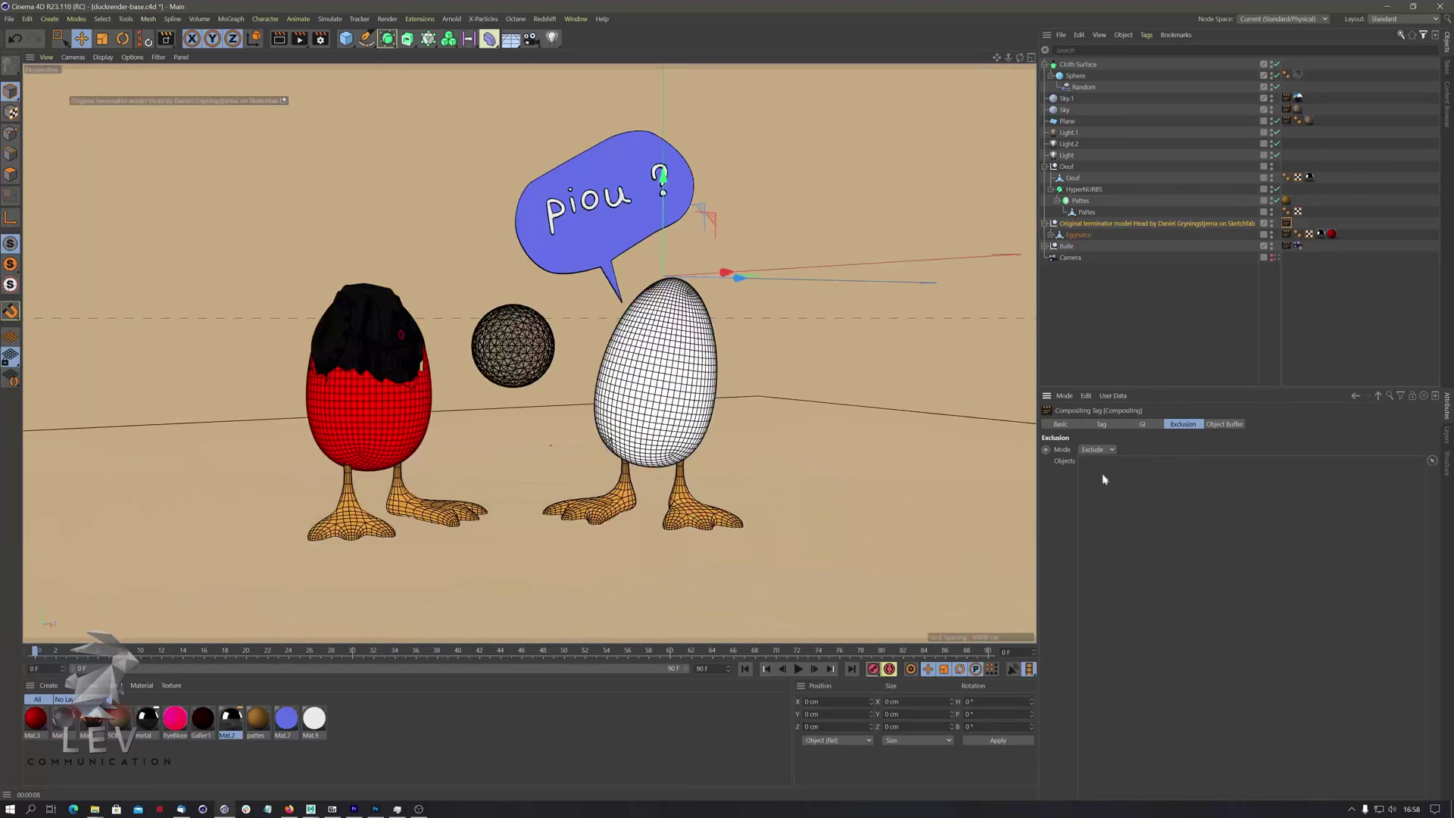
Add a Compositing render tag to the Oeuf polygon object, exclude the terminator model's parent null in it, and render the view.
{"action": "left_click", "coordinate": [706, 389]}
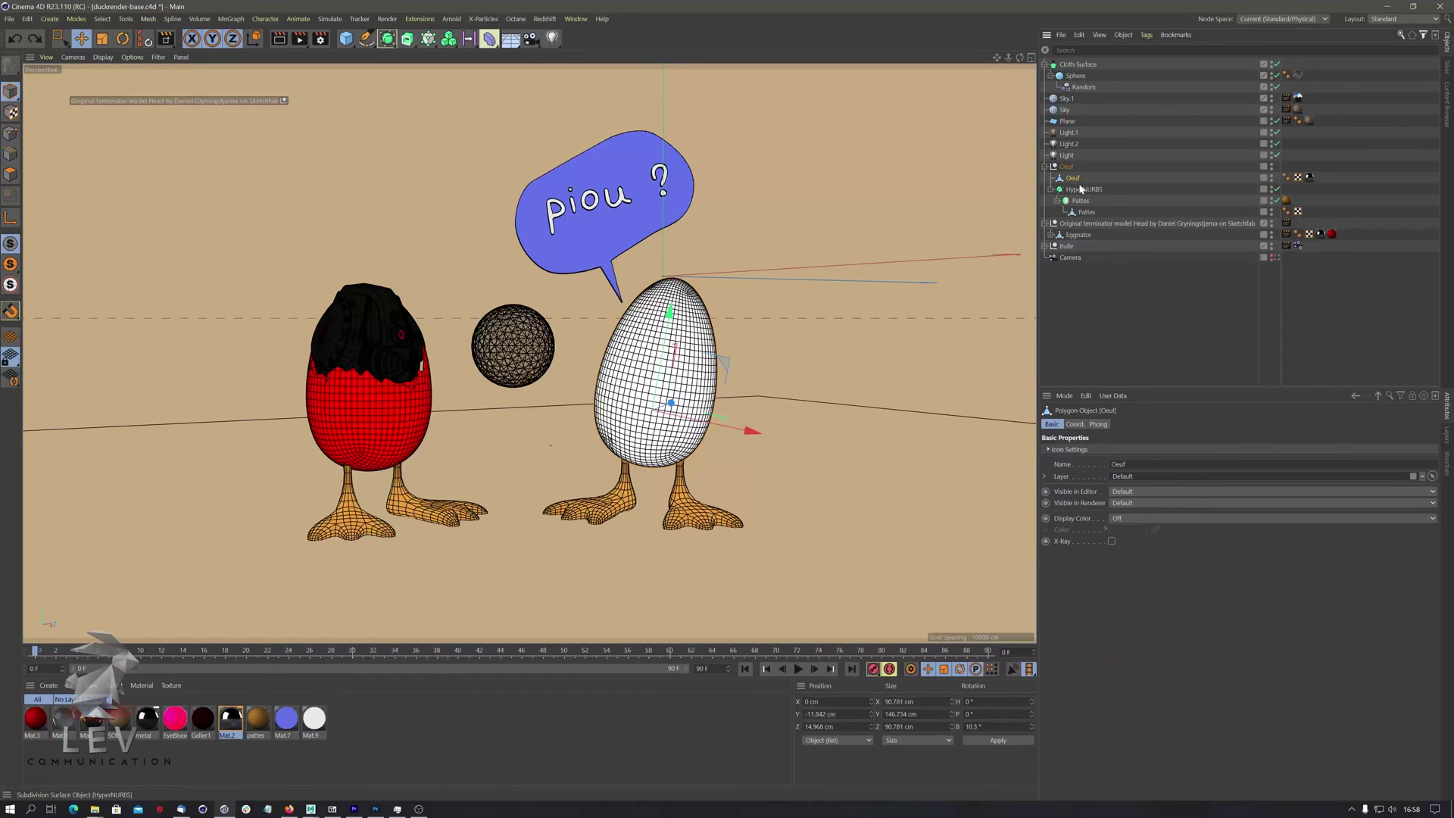
{"action": "key", "text": "ctrl+z"}
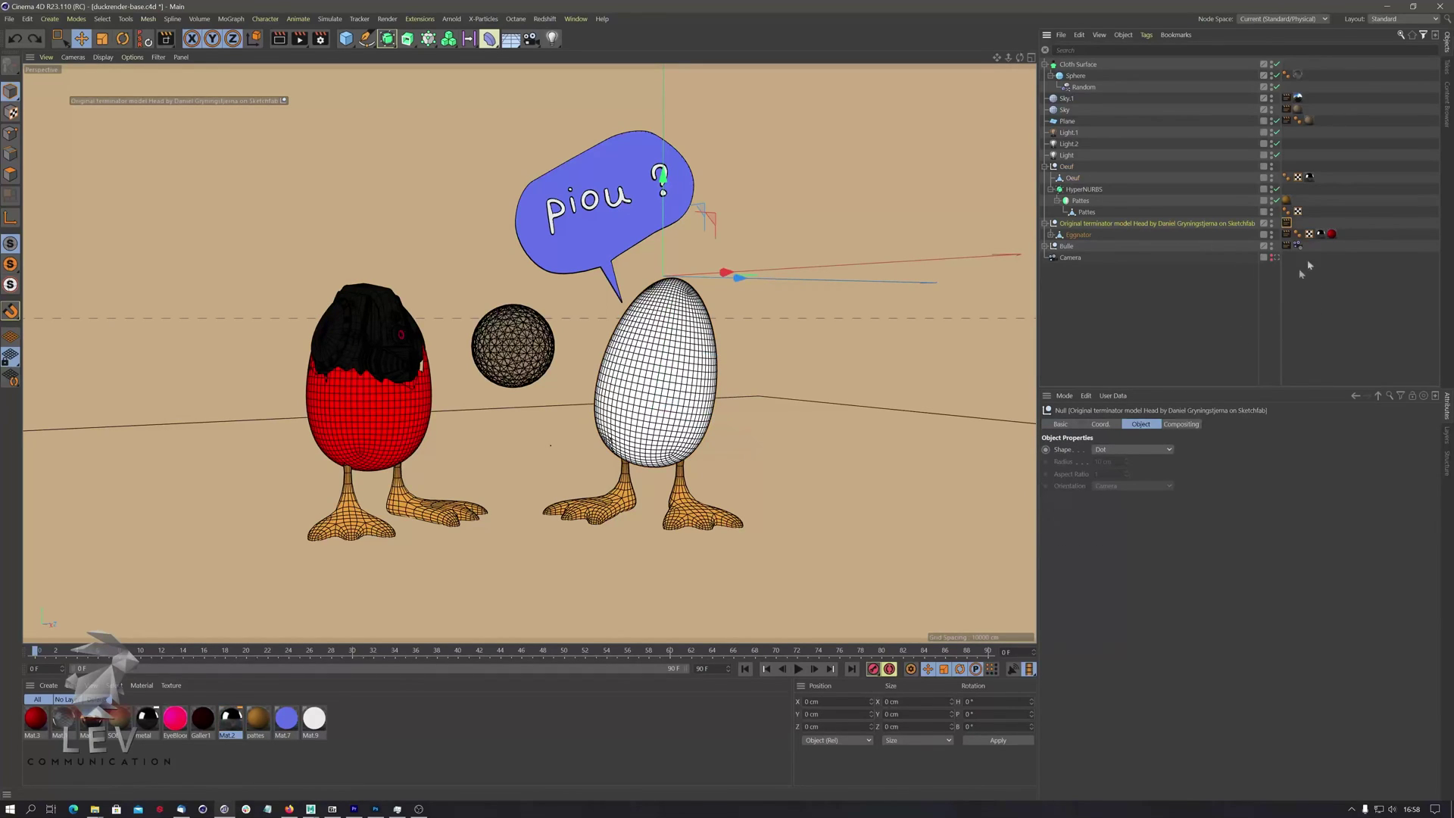
{"action": "left_click", "coordinate": [1287, 224]}
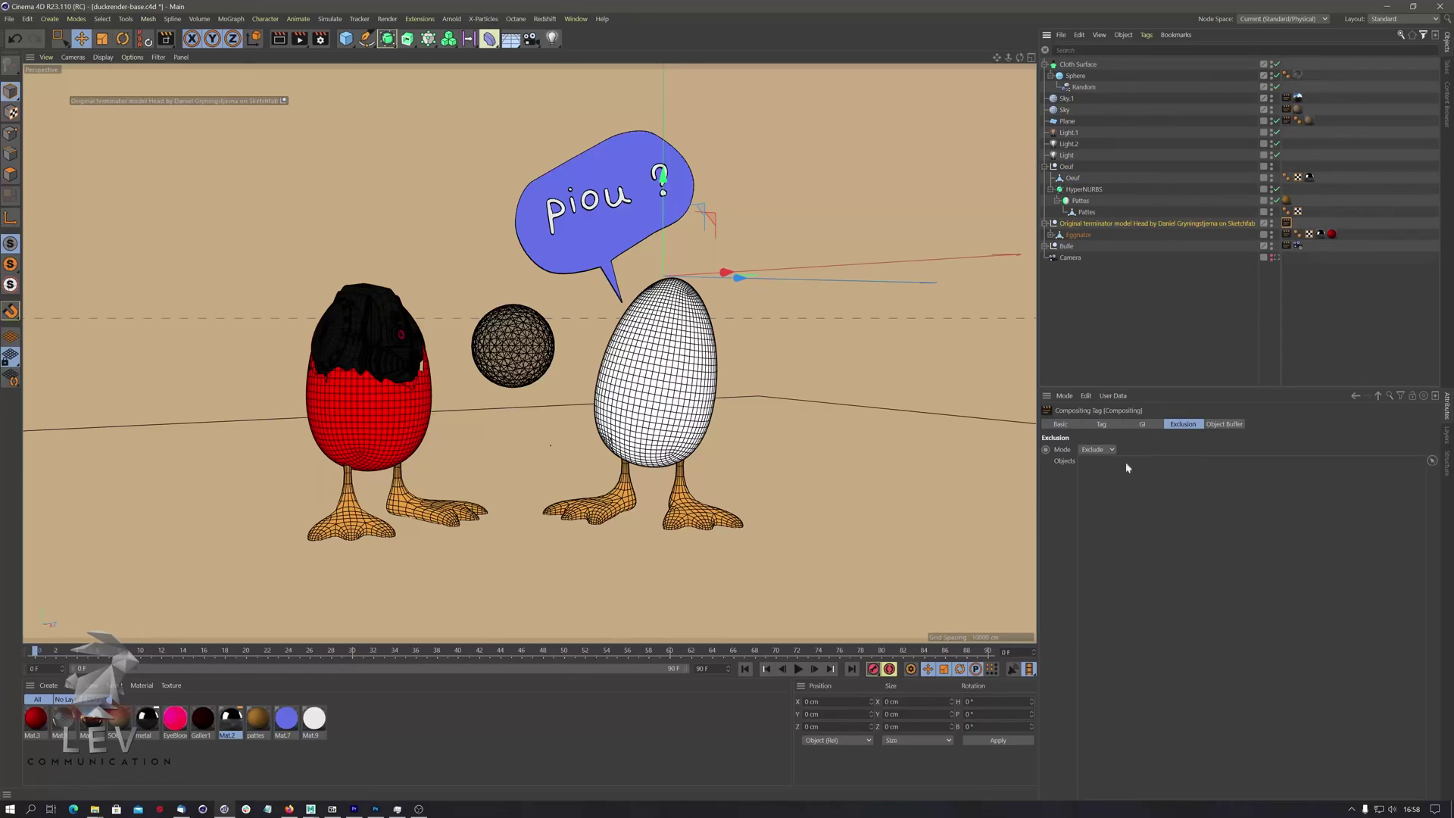
{"action": "left_click", "coordinate": [1073, 178]}
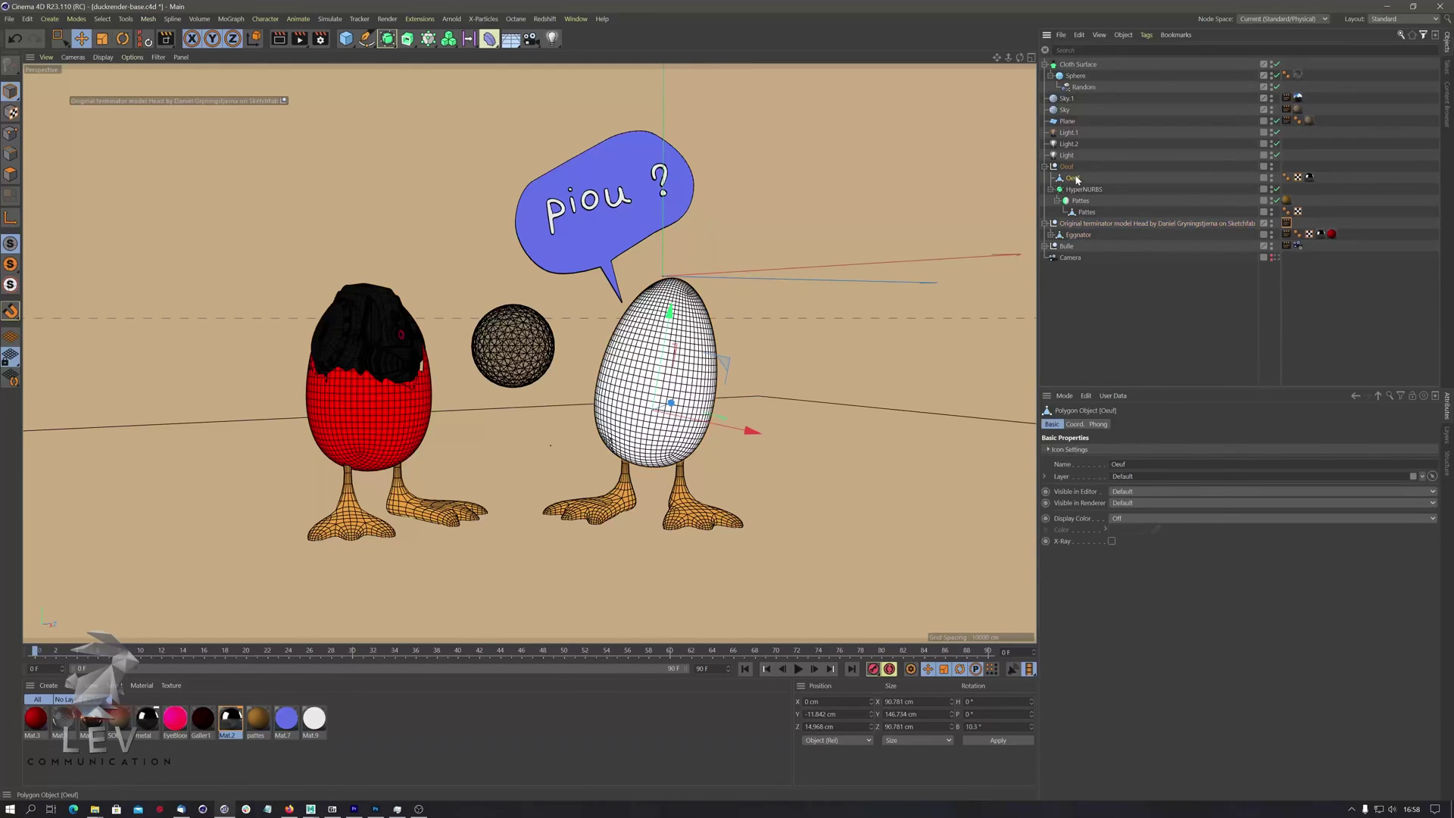
{"action": "right_click", "coordinate": [1076, 179]}
{"action": "mouse_move", "coordinate": [1073, 182]}
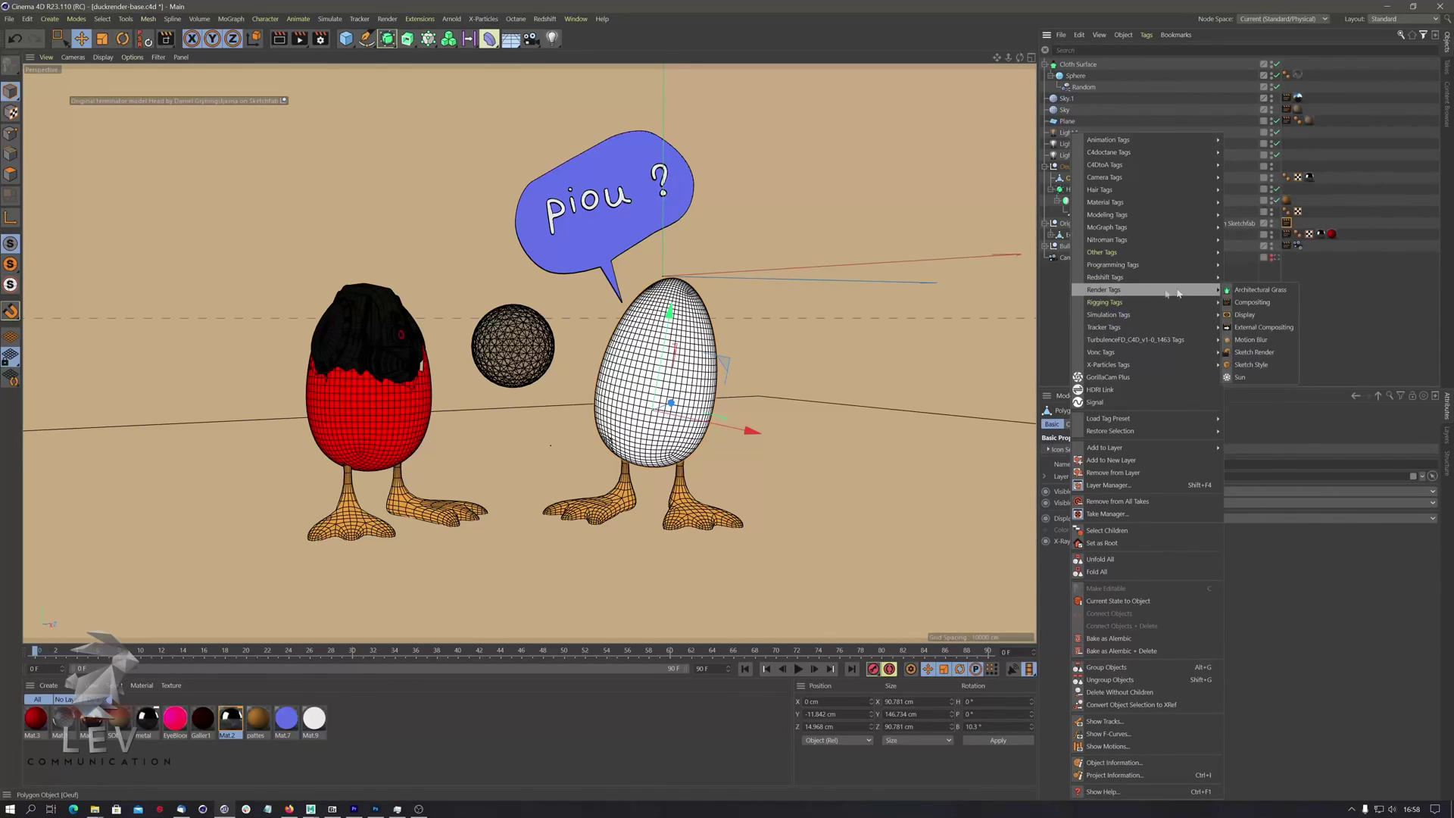
{"action": "left_click", "coordinate": [1245, 303]}
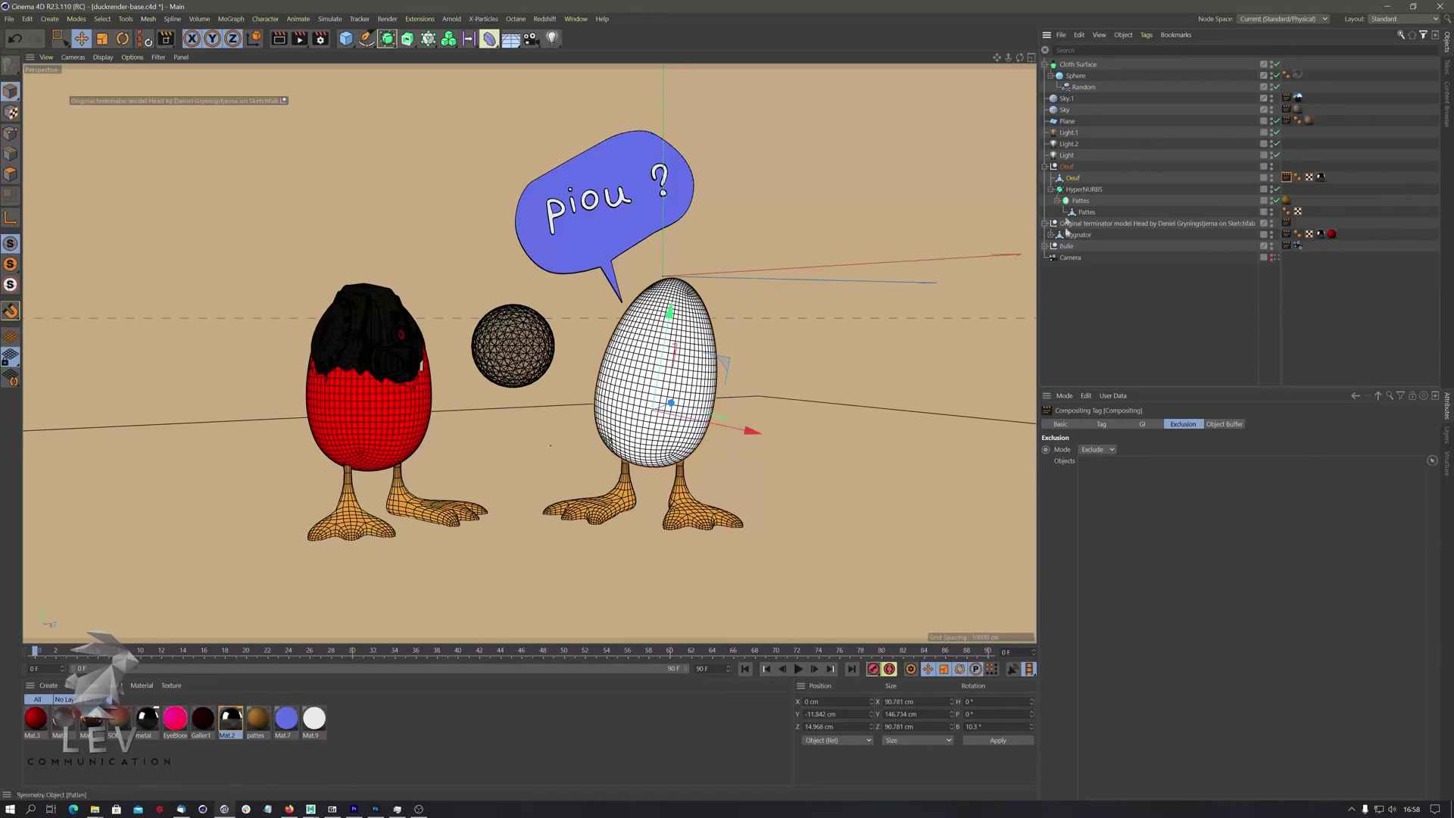
{"action": "left_click_drag", "start_coordinate": [1070, 224], "coordinate": [1119, 539]}
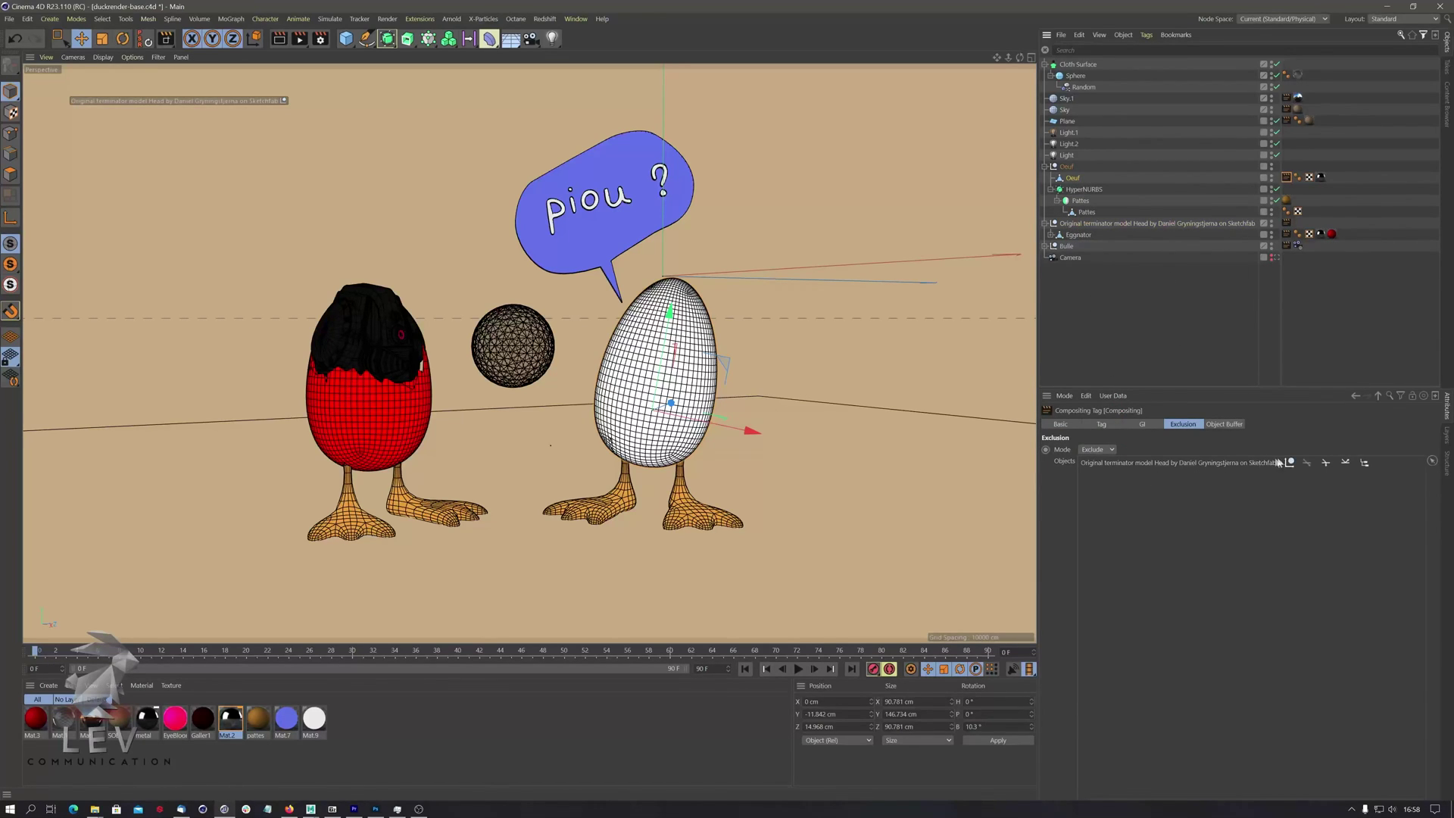
{"action": "left_click", "coordinate": [279, 37]}
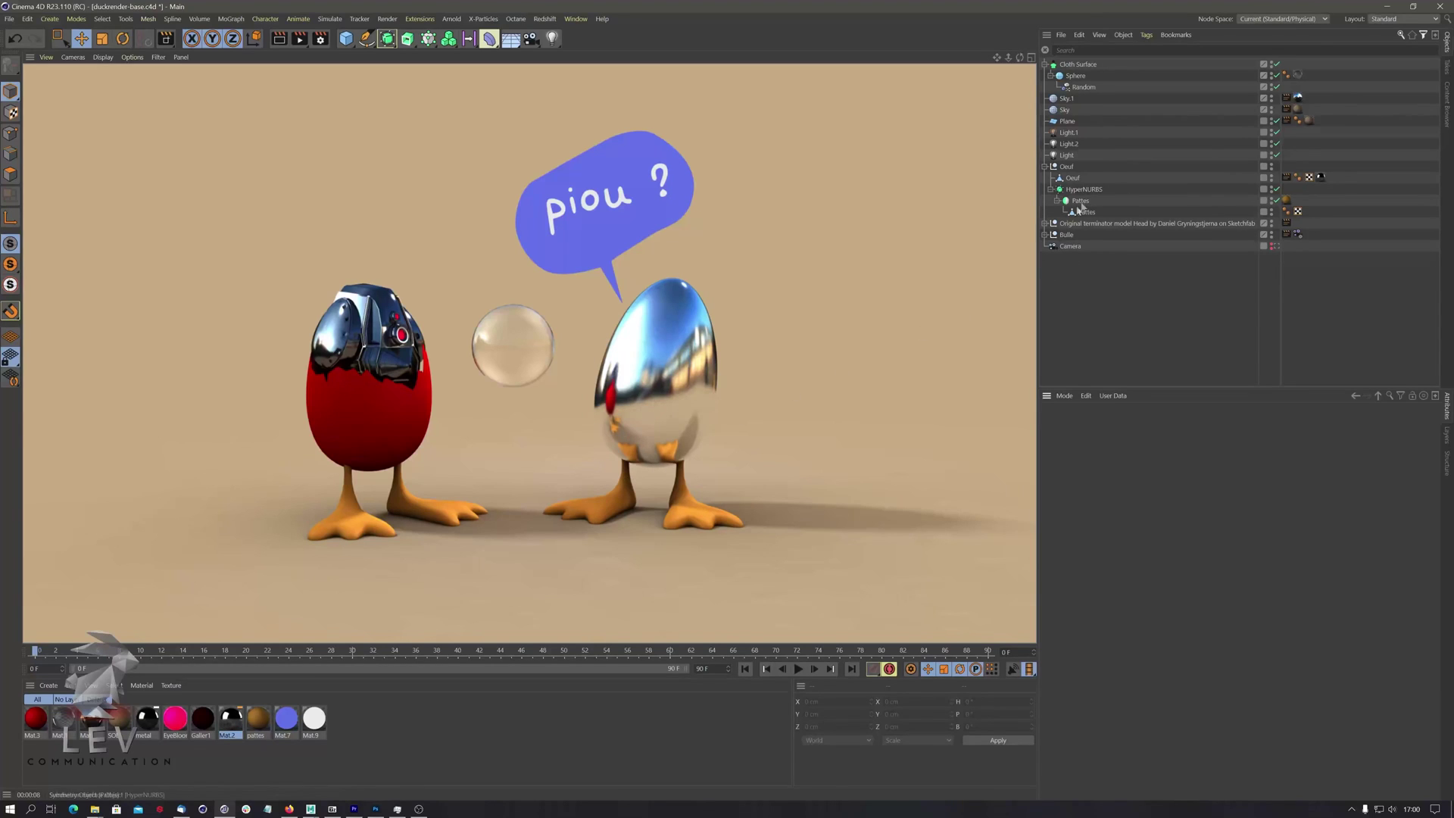
Unfold the terminator null, check the exclusion list in Eggnator's compositing tag, and render the view.
{"action": "left_click", "coordinate": [1045, 223]}
{"action": "left_click", "coordinate": [1074, 235]}
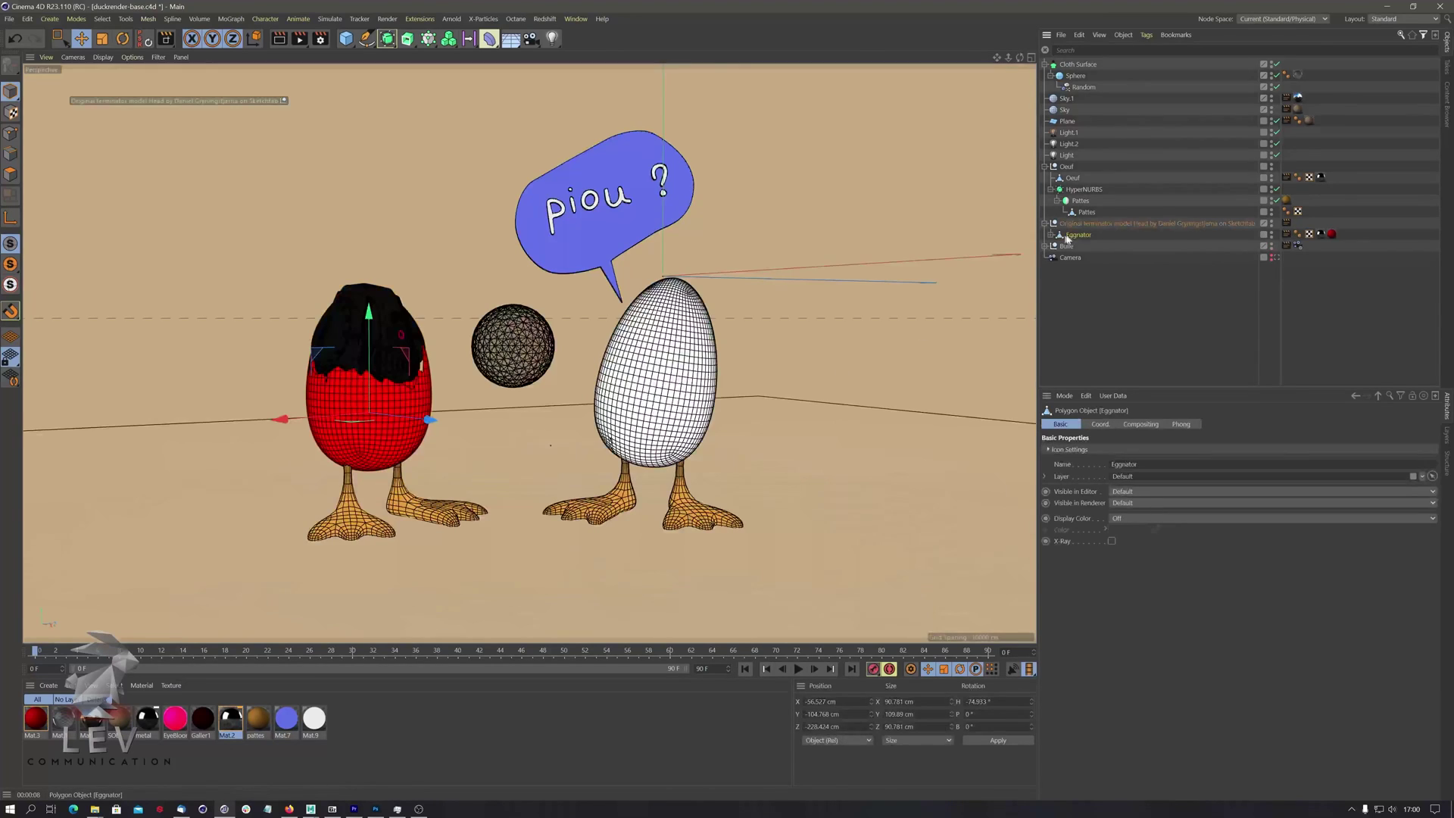
{"action": "left_click", "coordinate": [1286, 223]}
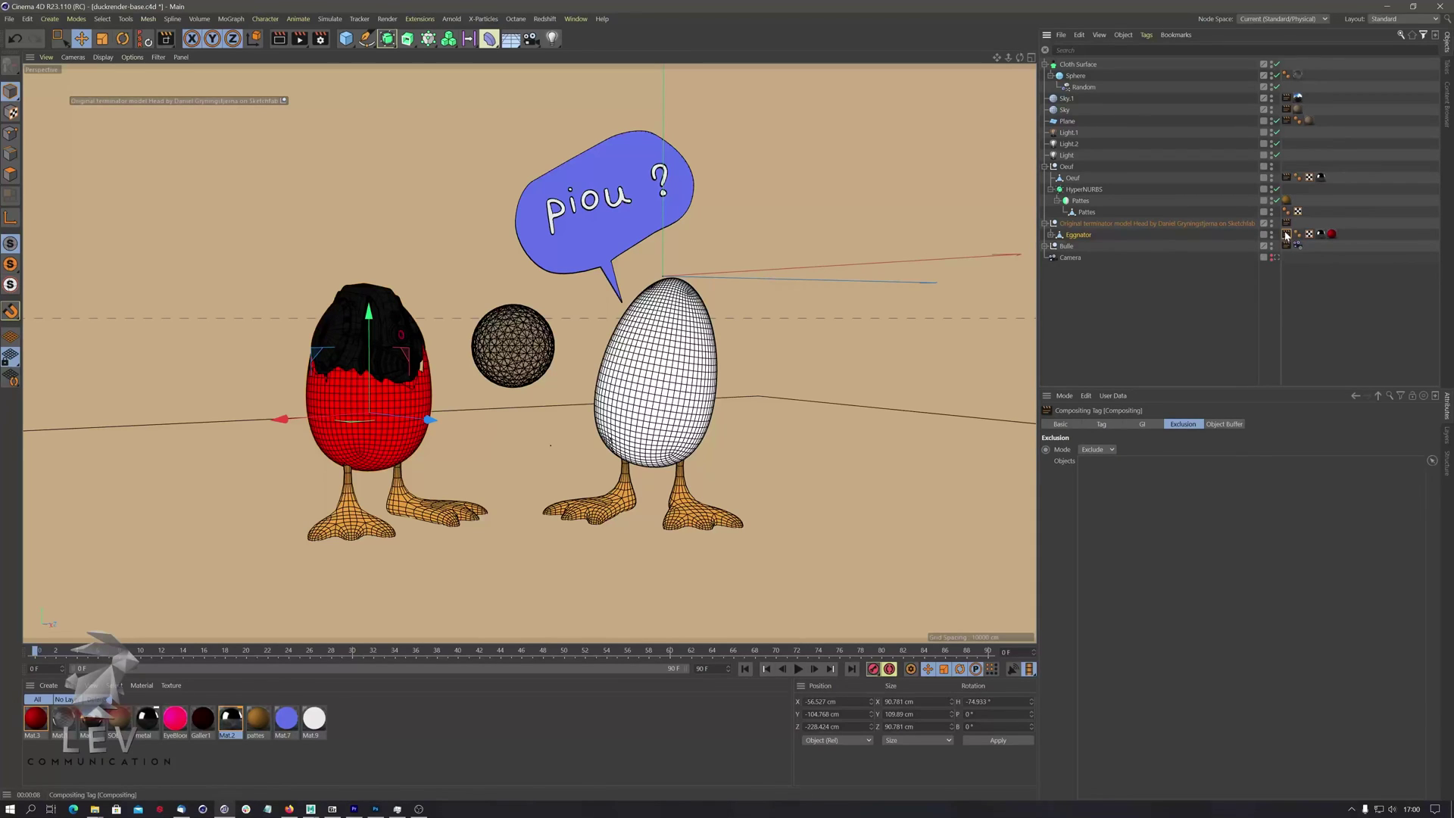
{"action": "left_click", "coordinate": [279, 38]}
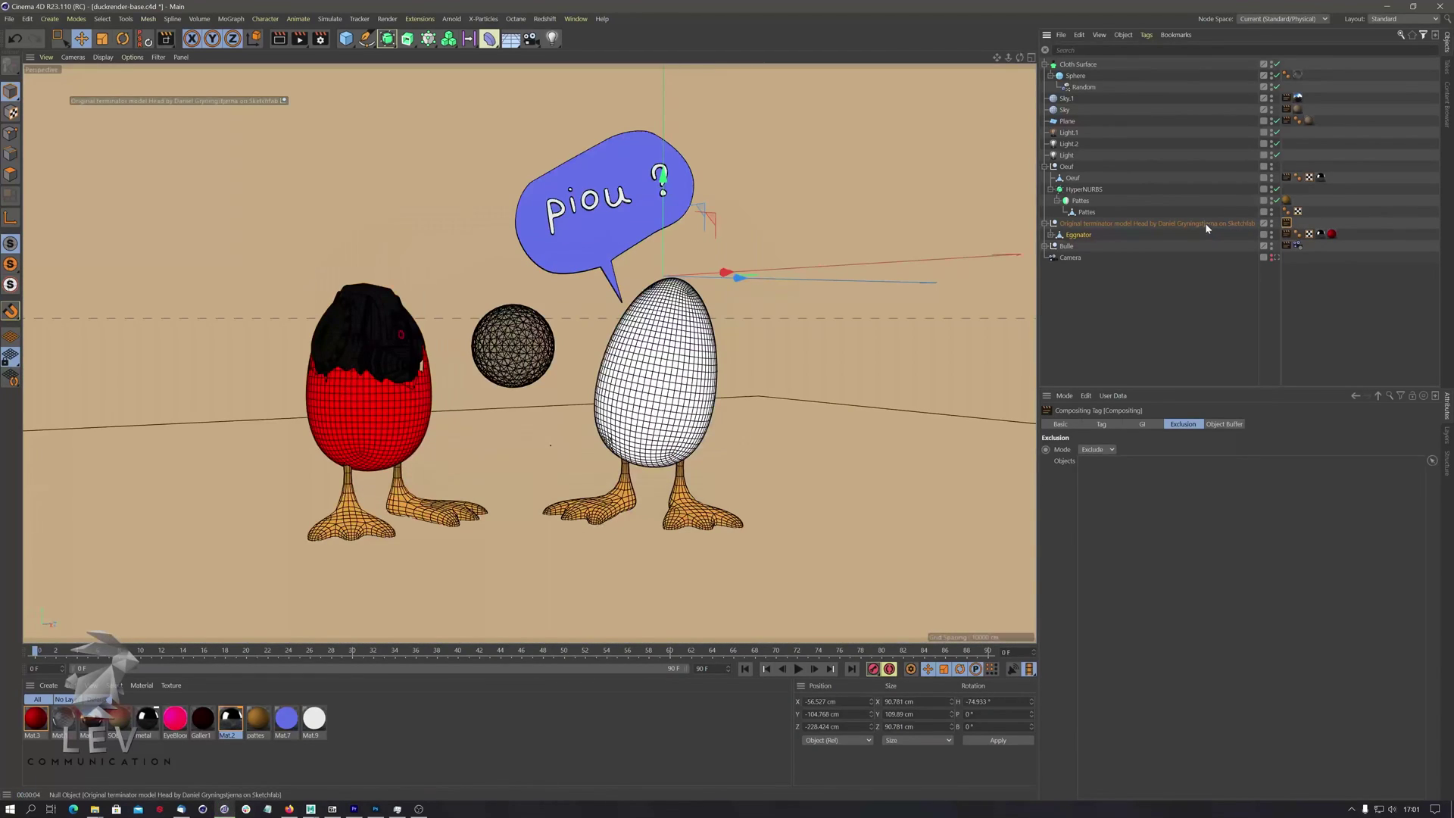
Exclude the Oeuf object in the terminator null's compositing tag.
{"action": "left_click", "coordinate": [1106, 224]}
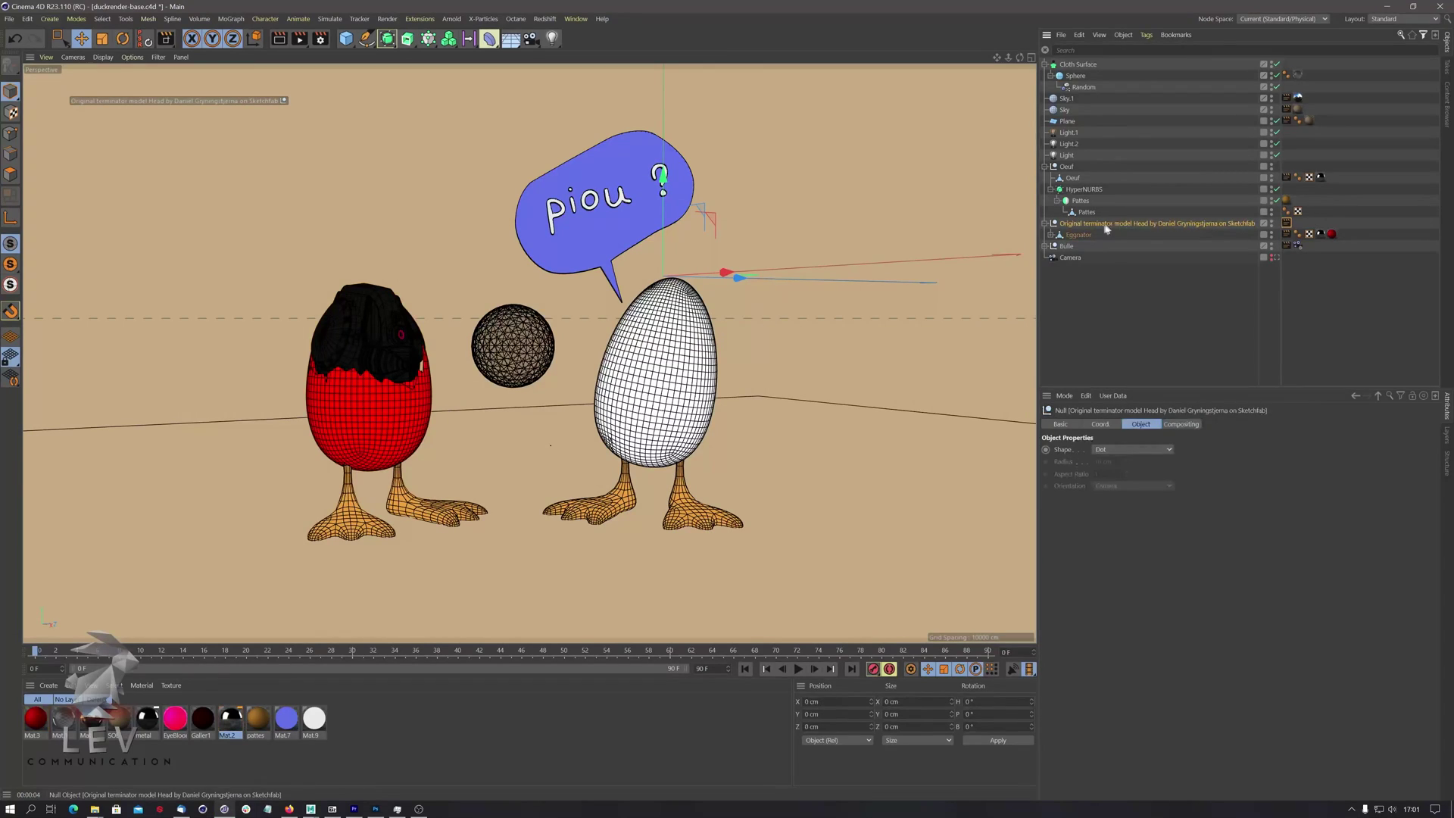
{"action": "left_click", "coordinate": [1286, 224]}
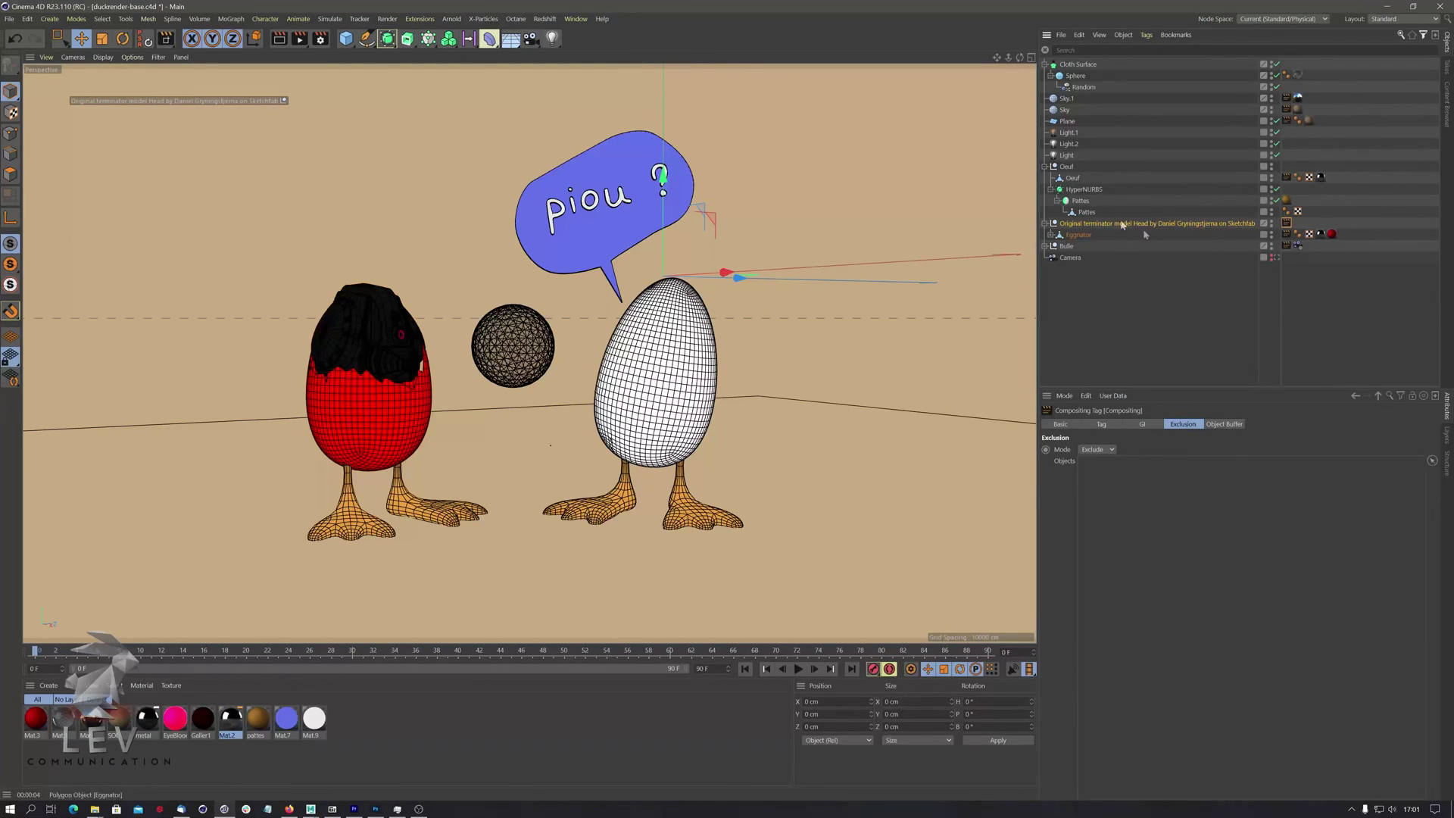
{"action": "left_click_drag", "start_coordinate": [1071, 176], "coordinate": [1144, 500]}
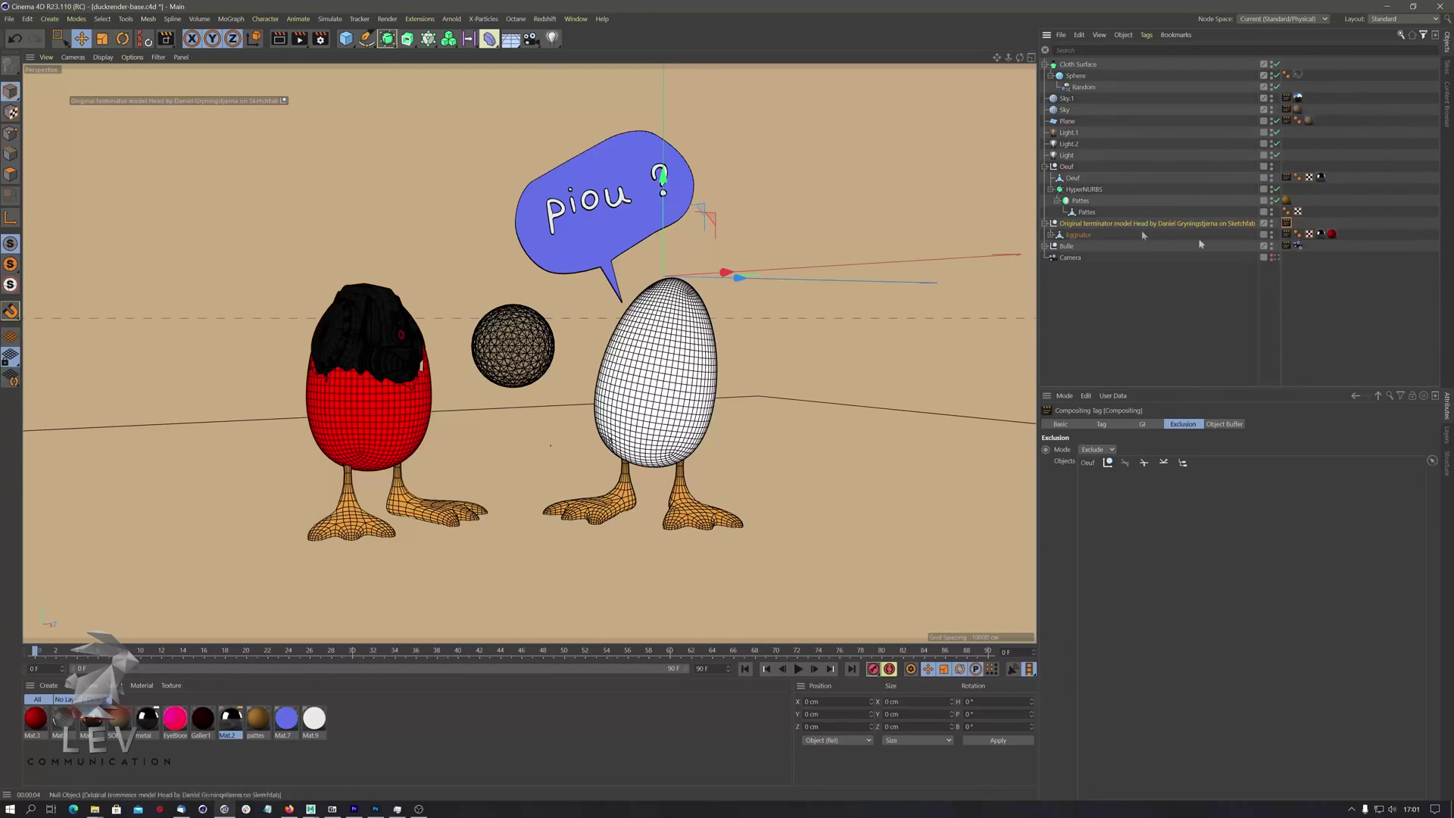
Delete the compositing tag from the Eggnator object and render the view.
{"action": "left_click", "coordinate": [1285, 234]}
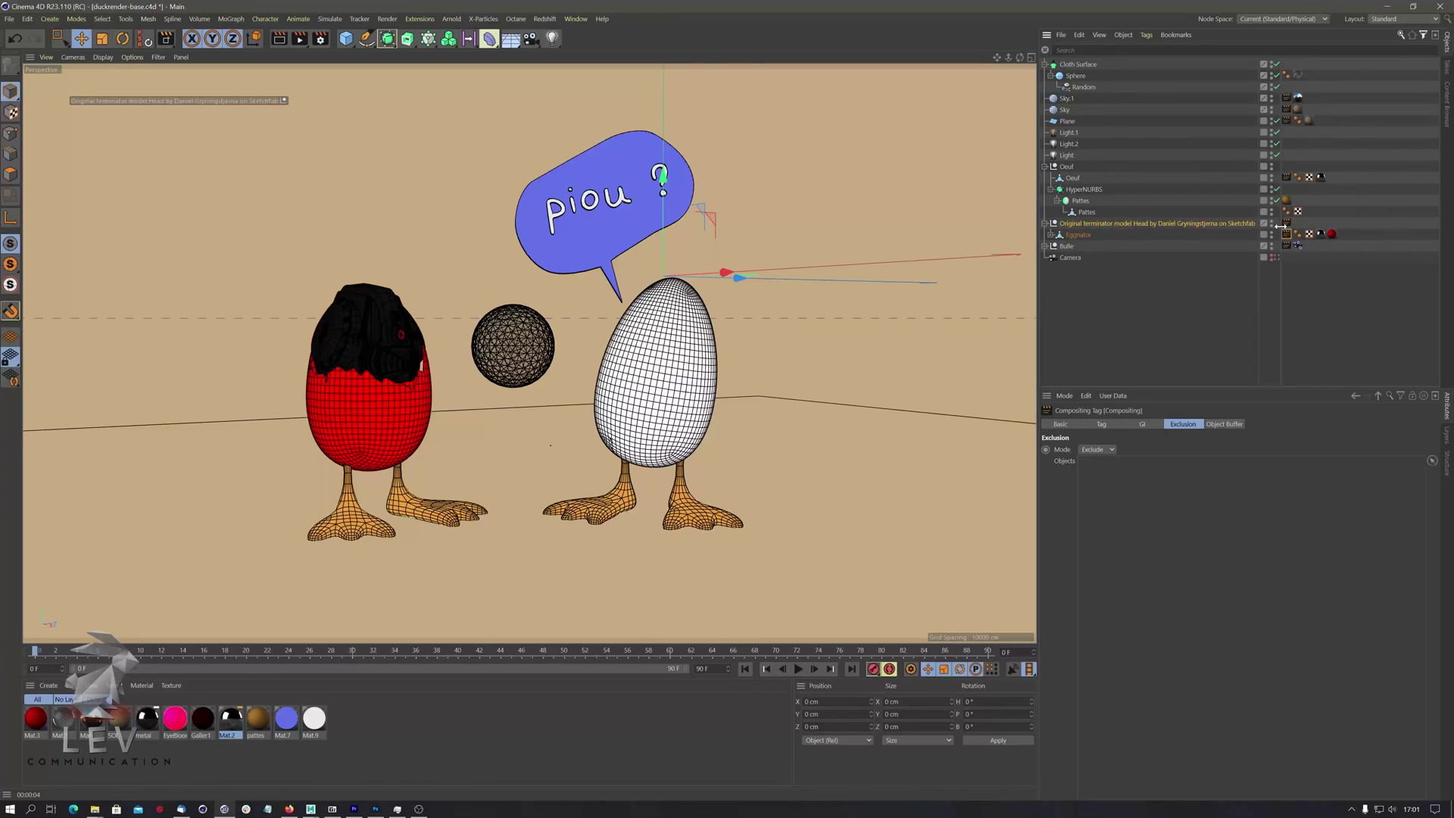
{"action": "key", "text": "Delete"}
{"action": "left_click", "coordinate": [281, 41]}
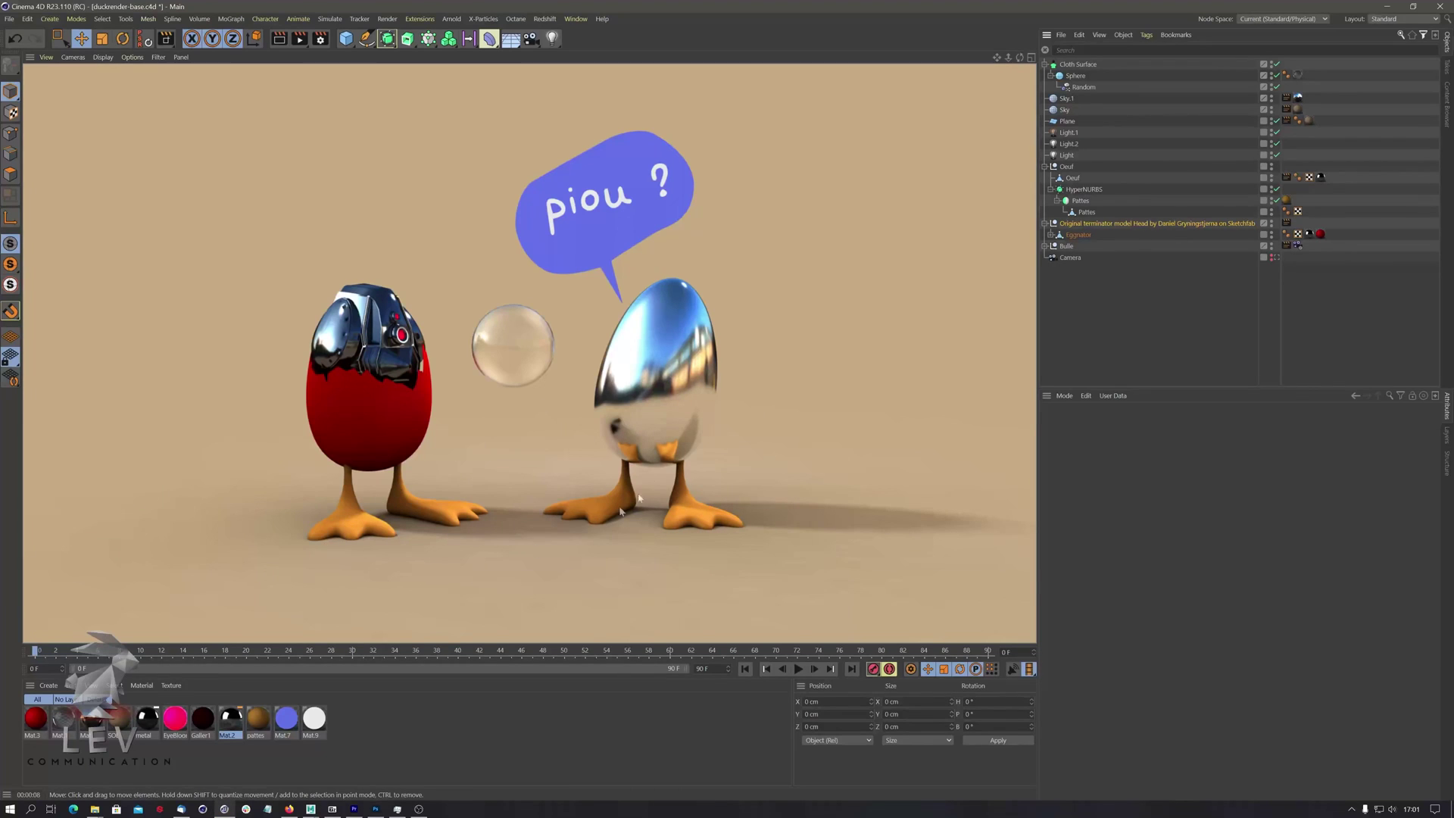
Set the Layer 1 Fresnel in Mat.2's reflectance to Dielectric with the PET preset, render the view and close the Material Editor.
{"action": "double_click", "coordinate": [229, 719]}
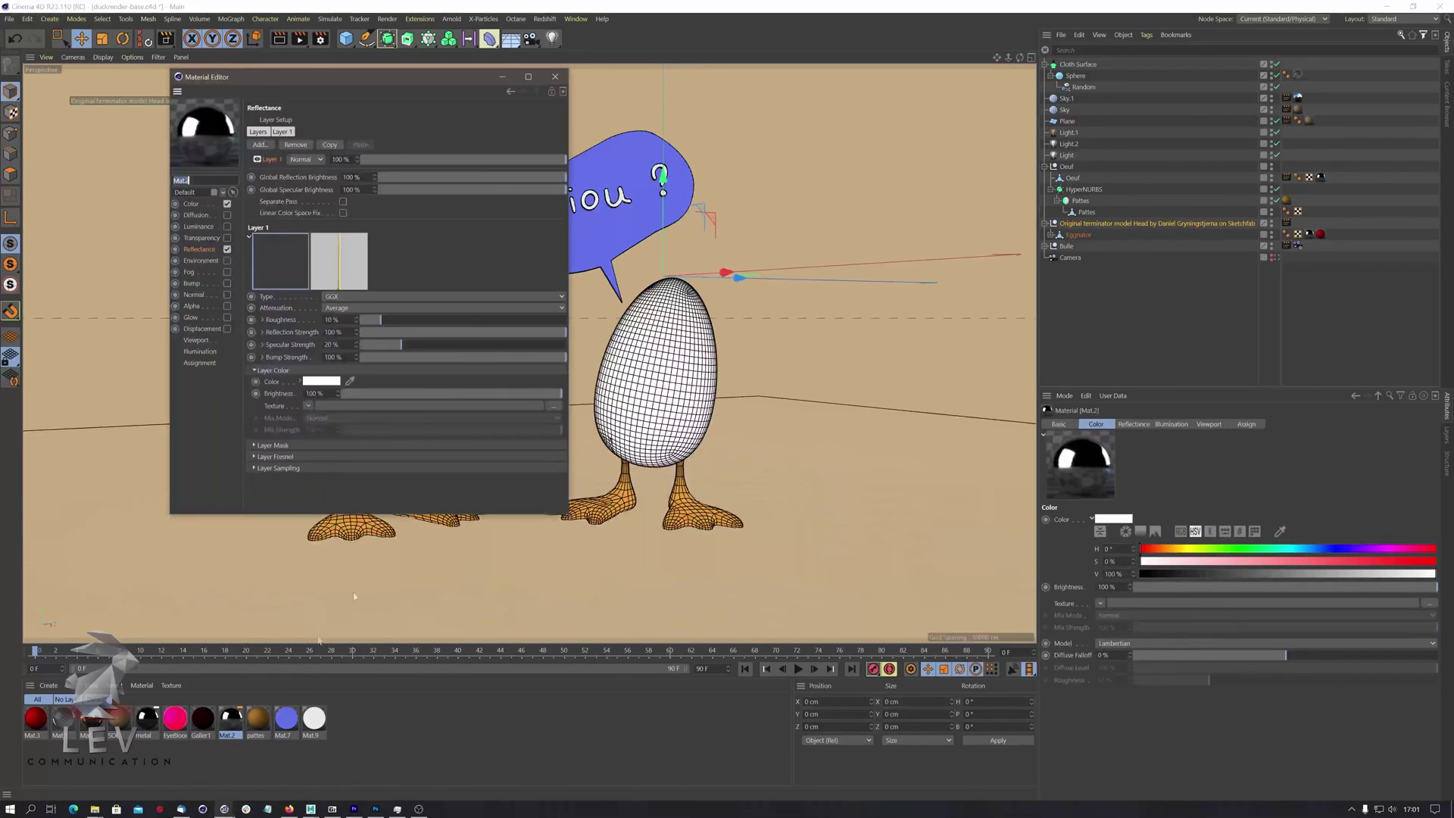
{"action": "left_click_drag", "start_coordinate": [234, 77], "coordinate": [909, 85]}
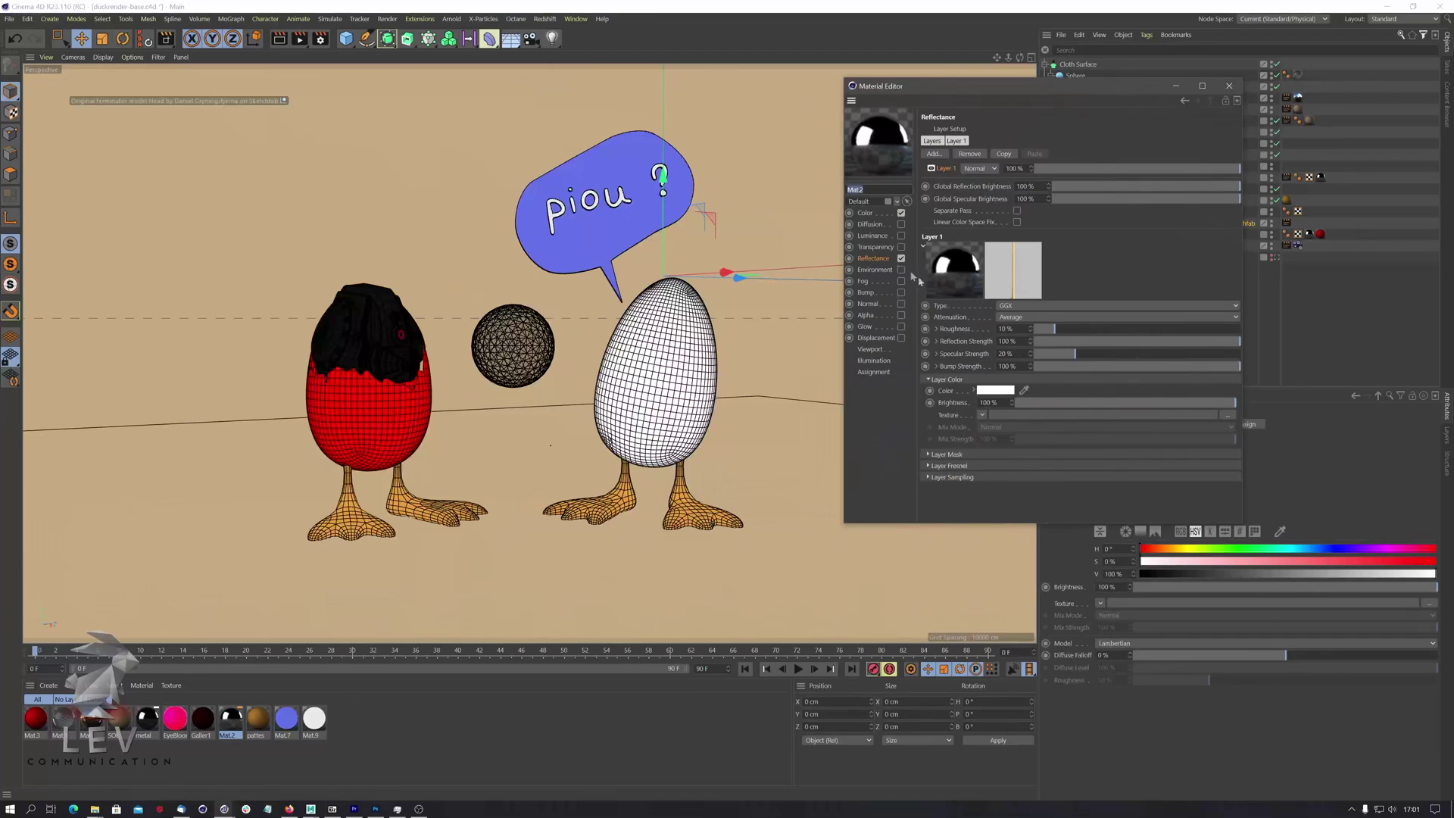
{"action": "left_click", "coordinate": [954, 467]}
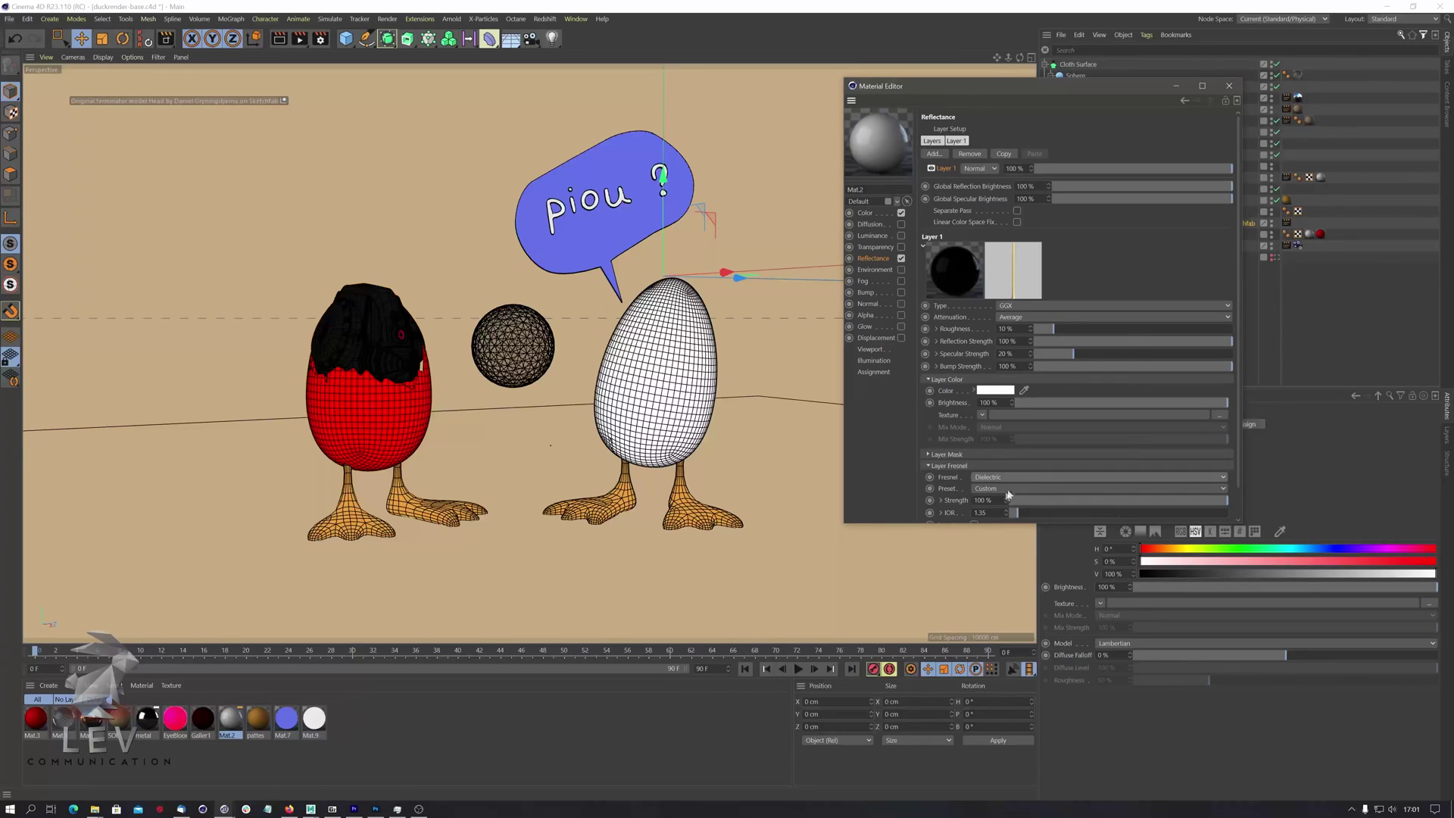
{"action": "left_click", "coordinate": [987, 489]}
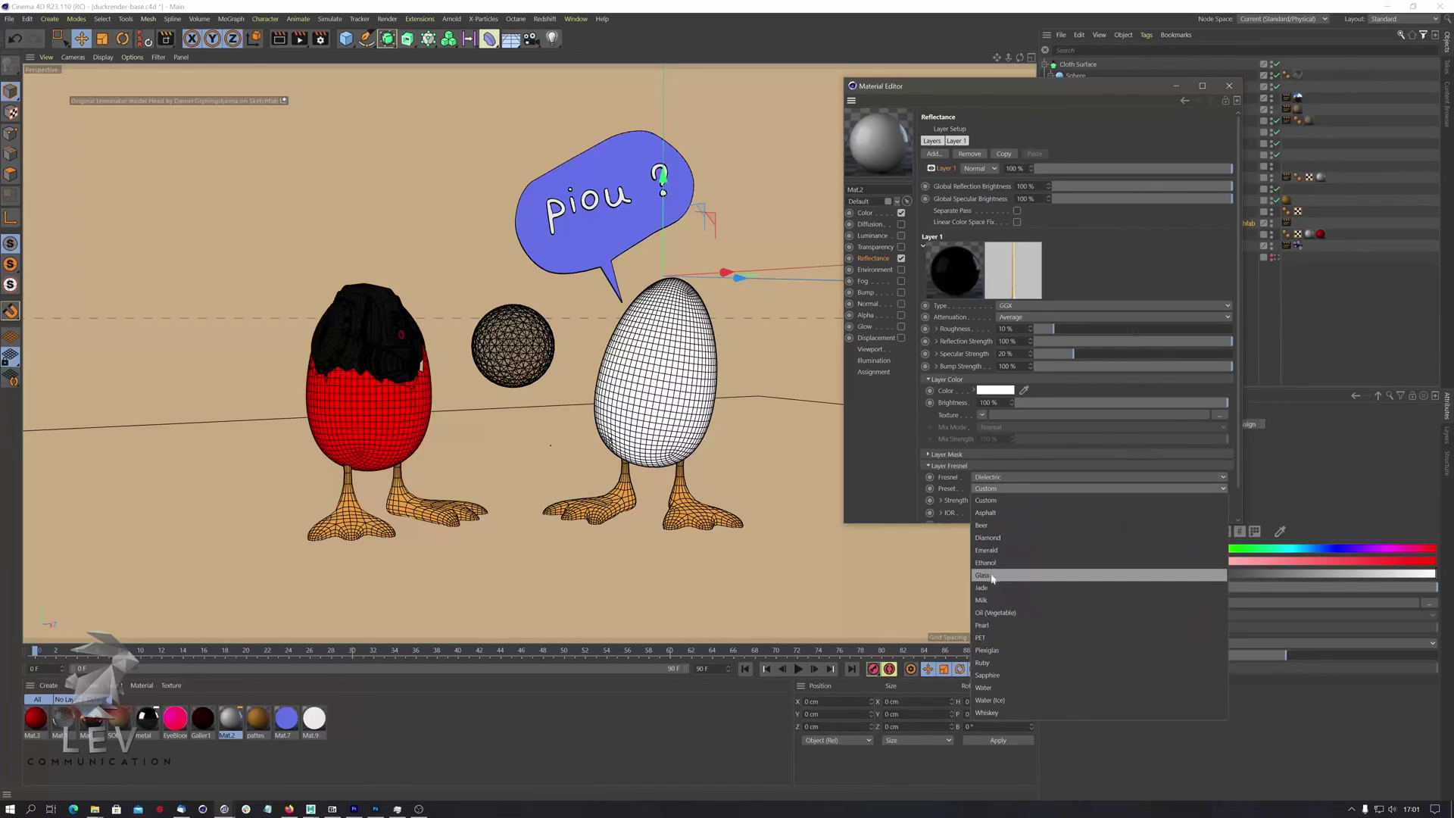
{"action": "left_click", "coordinate": [986, 638]}
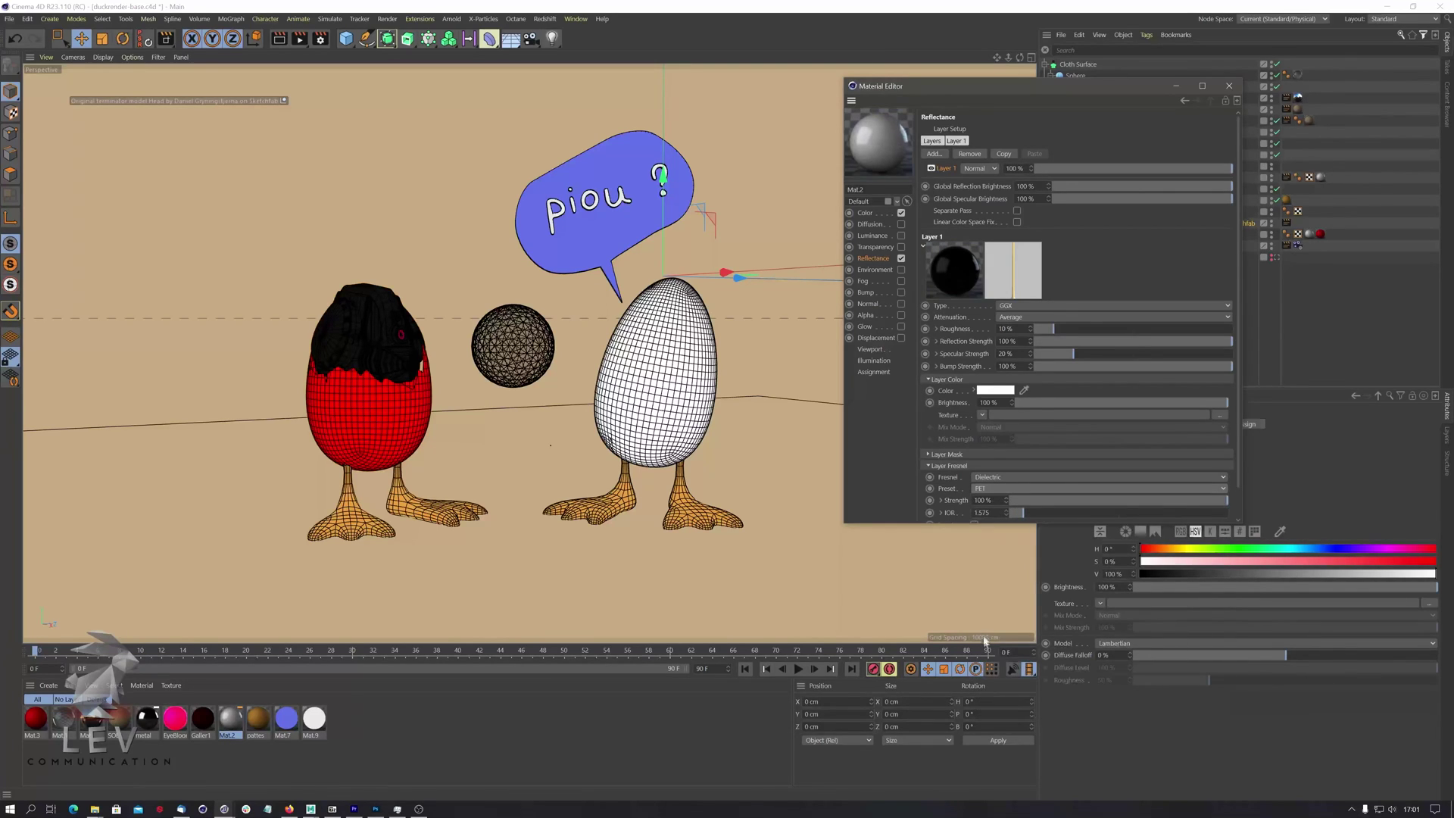
{"action": "left_click", "coordinate": [279, 42]}
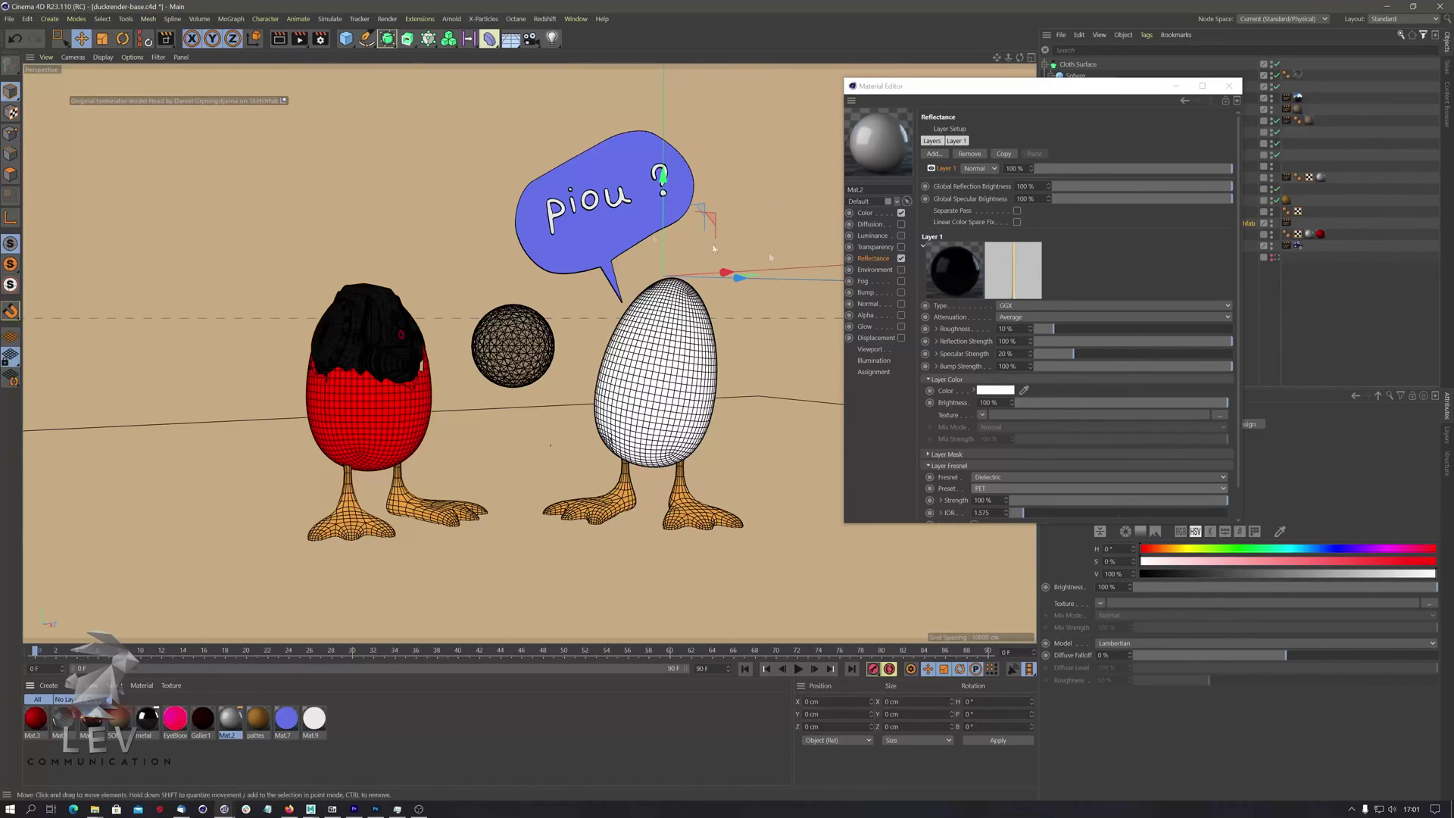
{"action": "left_click", "coordinate": [277, 41]}
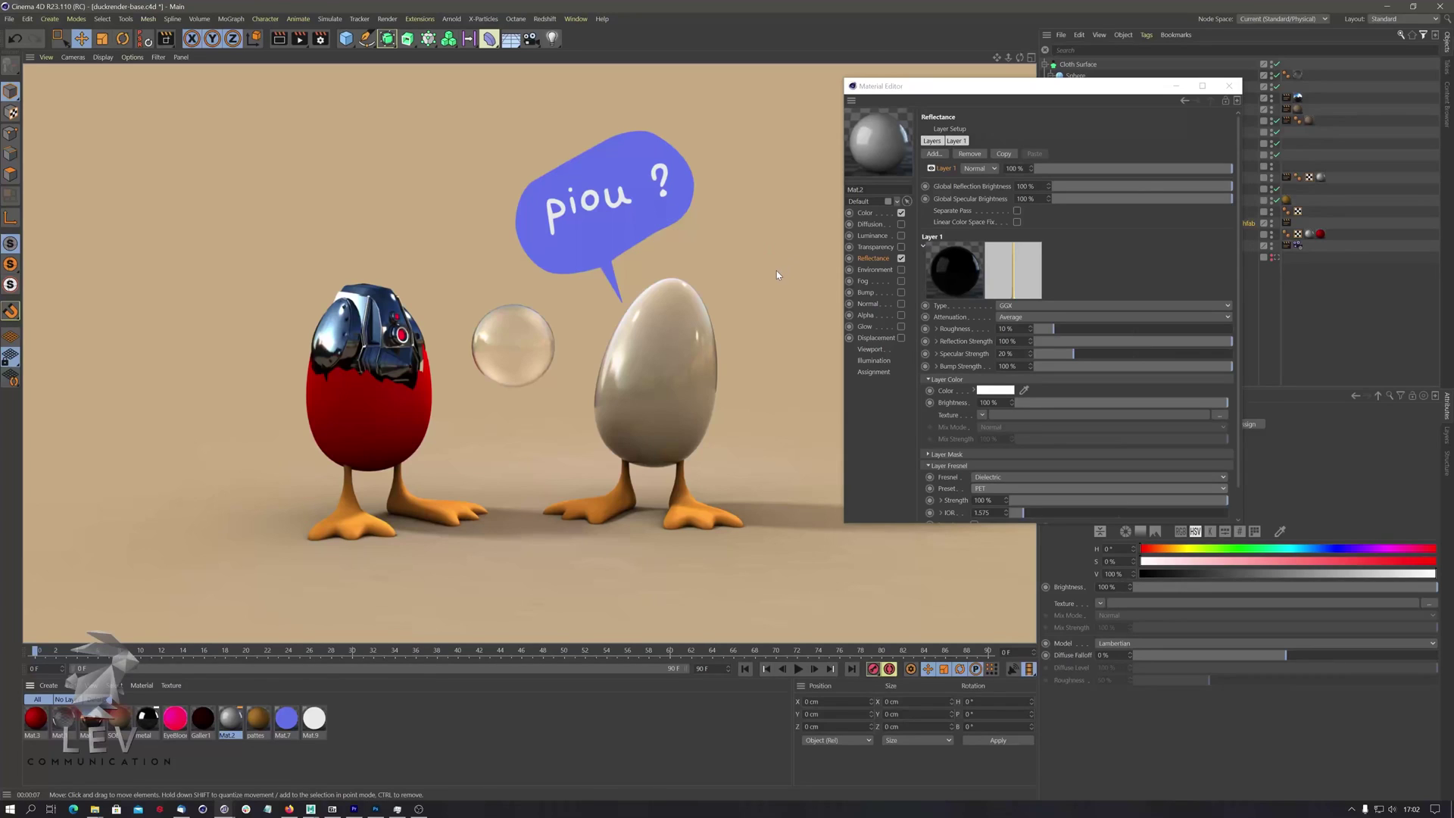
{"action": "left_click", "coordinate": [1229, 86]}
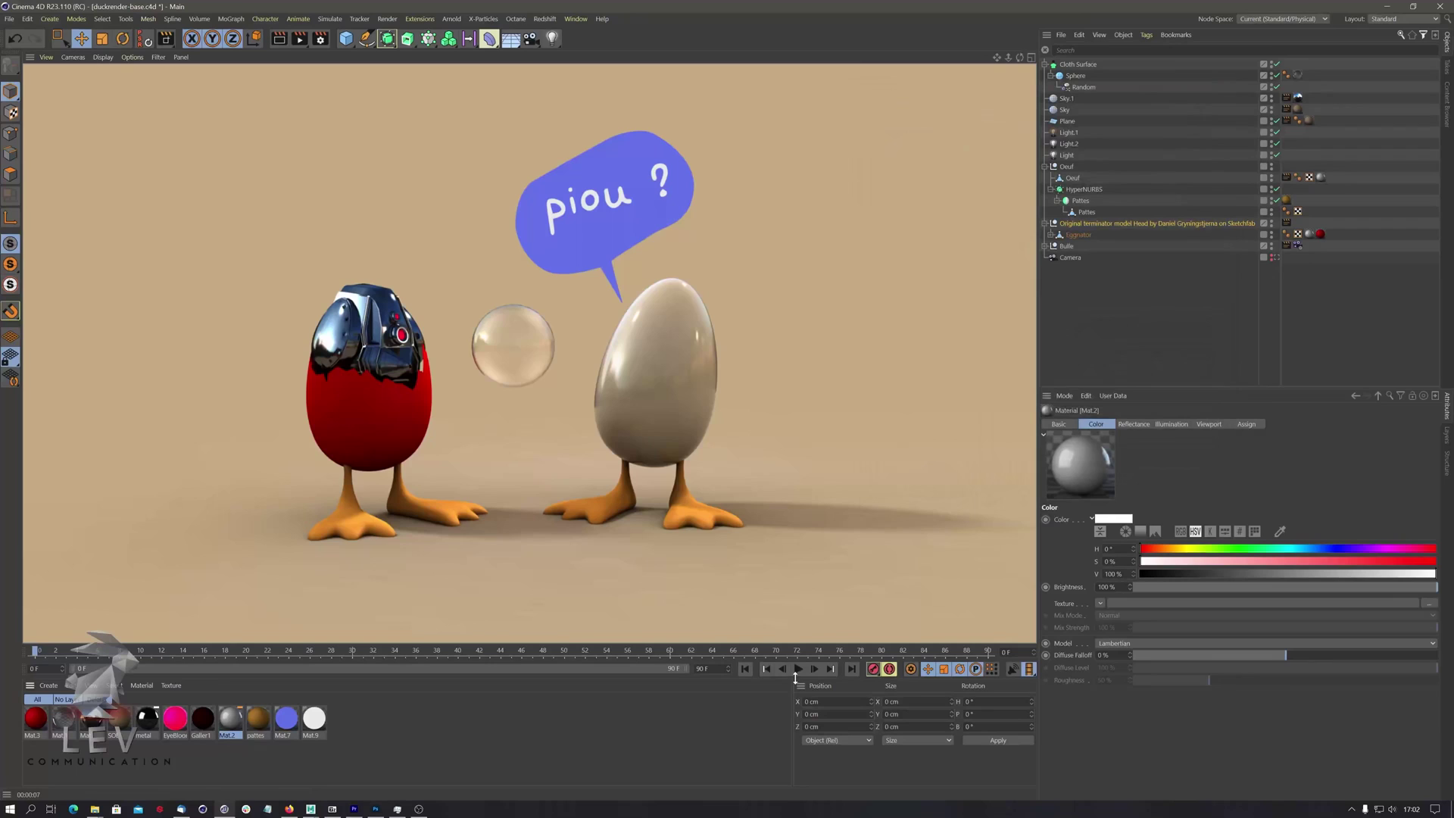